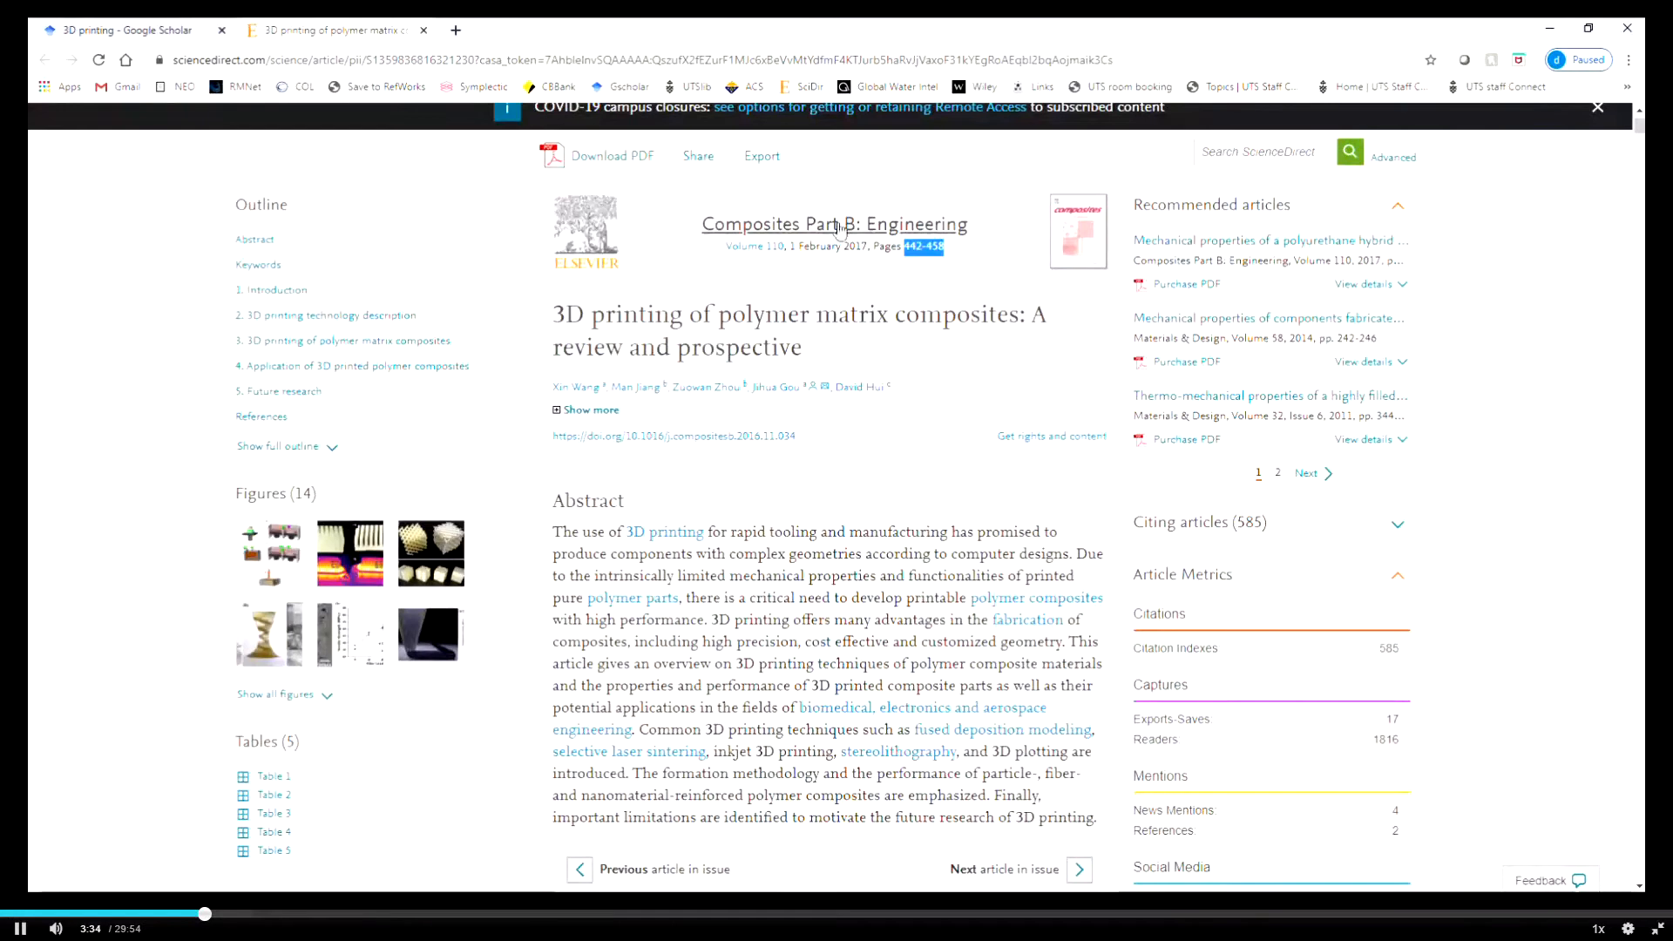
Export the article's citation as RIS, save it in Downloads under the suggested name, and open the file in EndNote
left_click(749, 162)
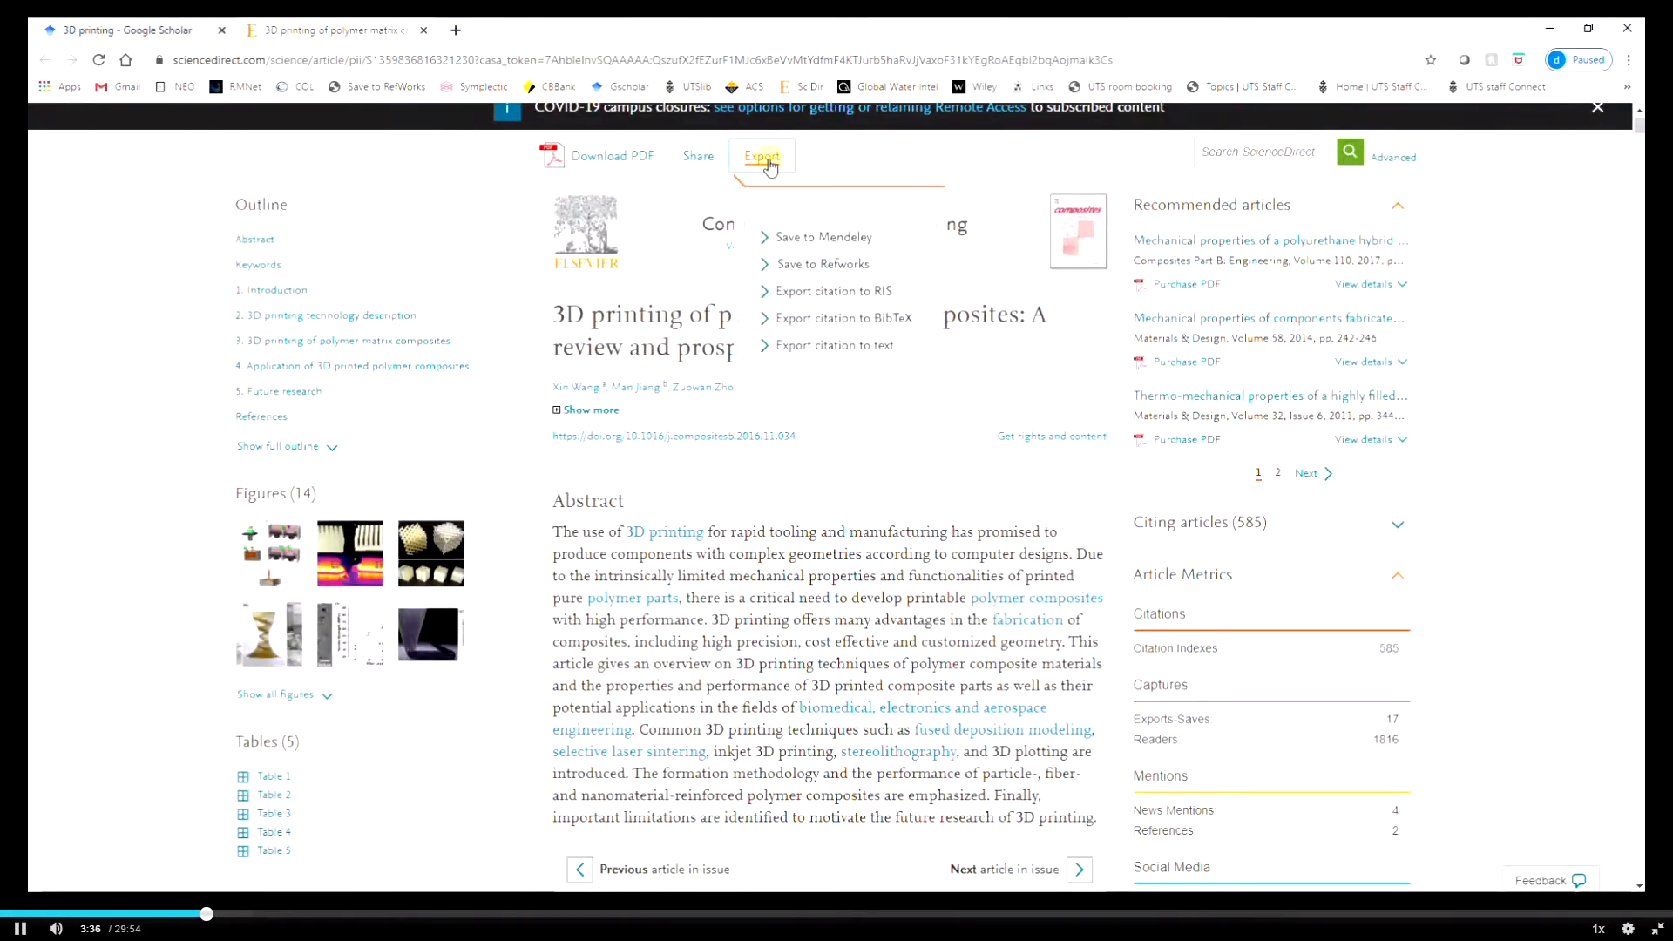
left_click(869, 292)
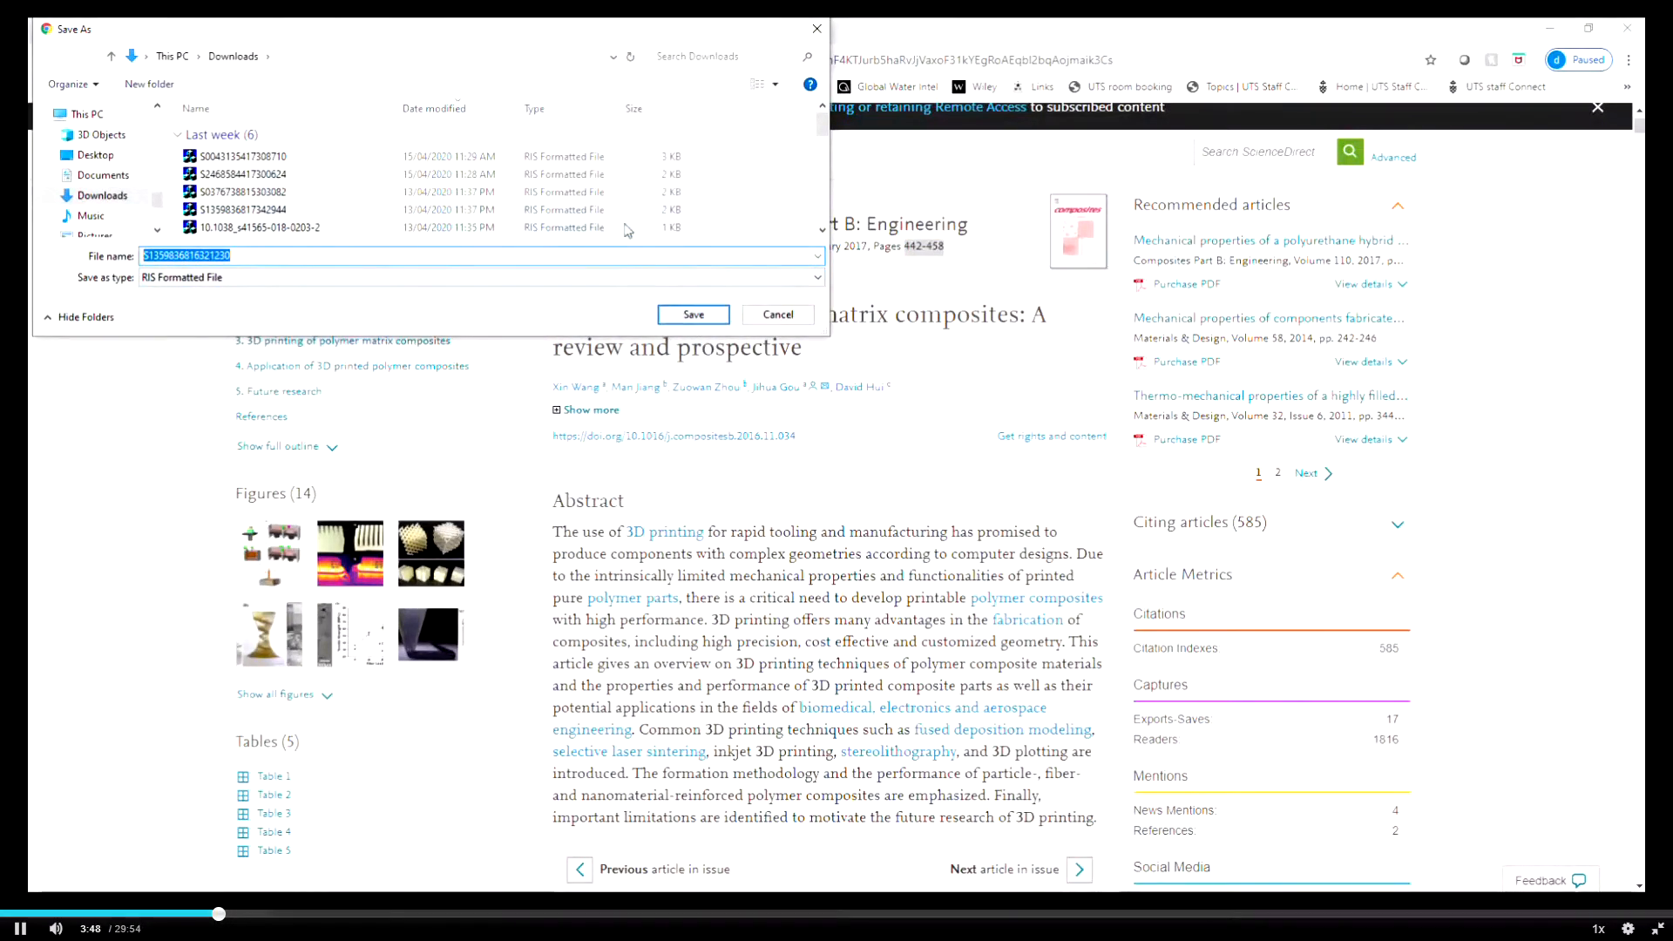
left_click(693, 316)
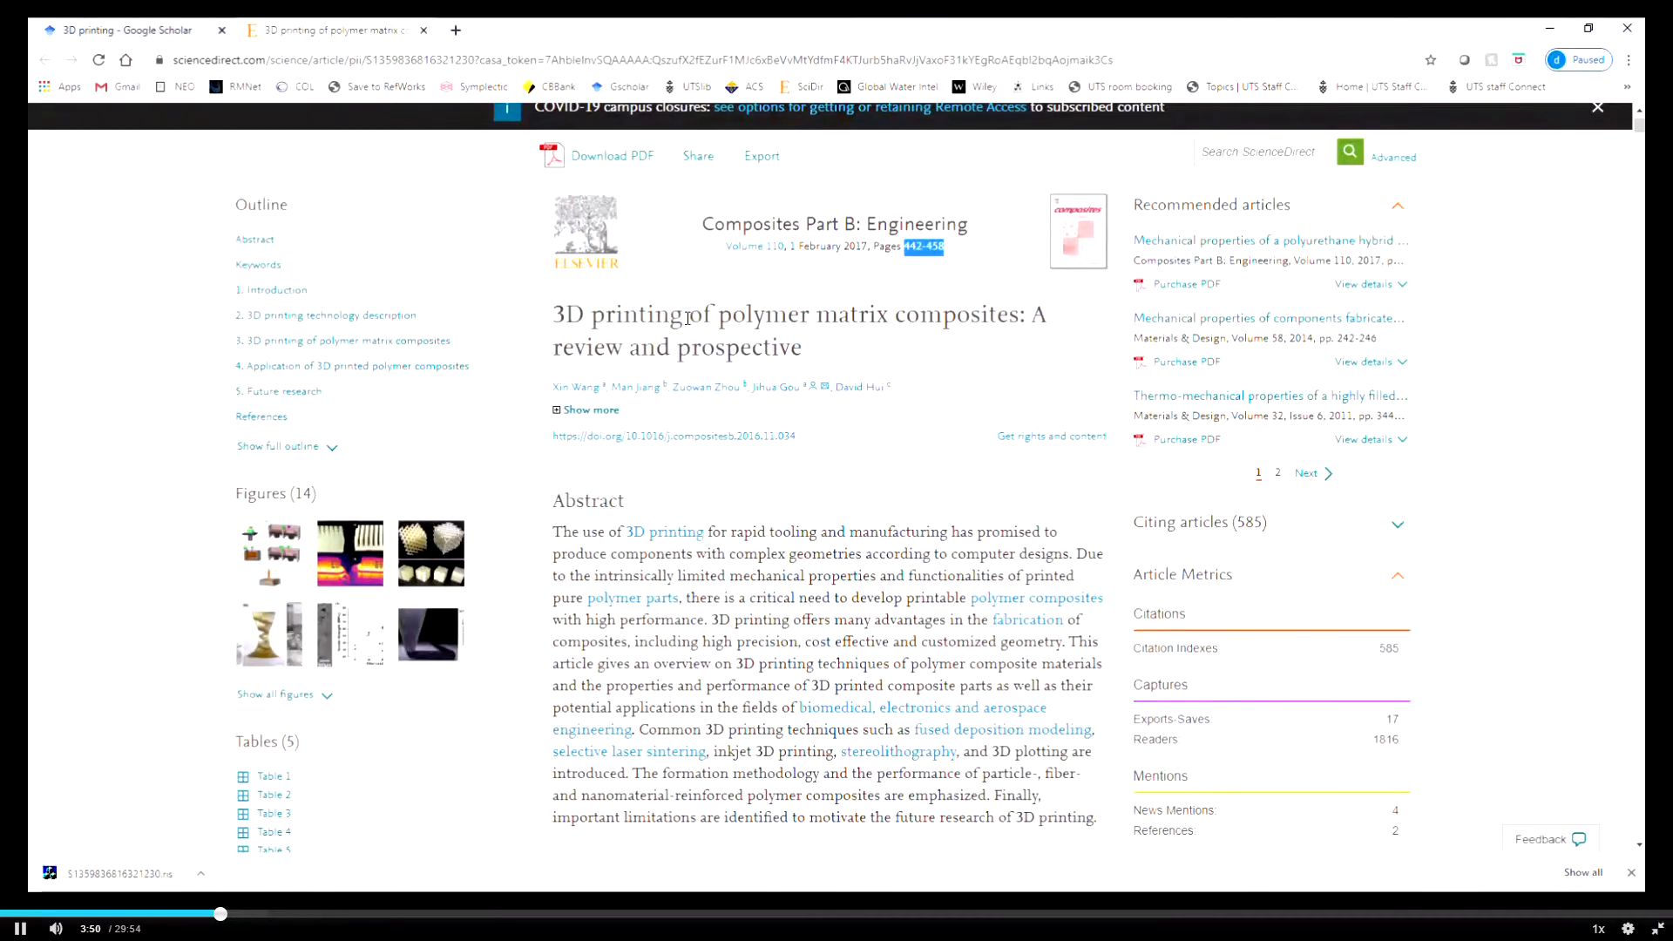
left_click(117, 878)
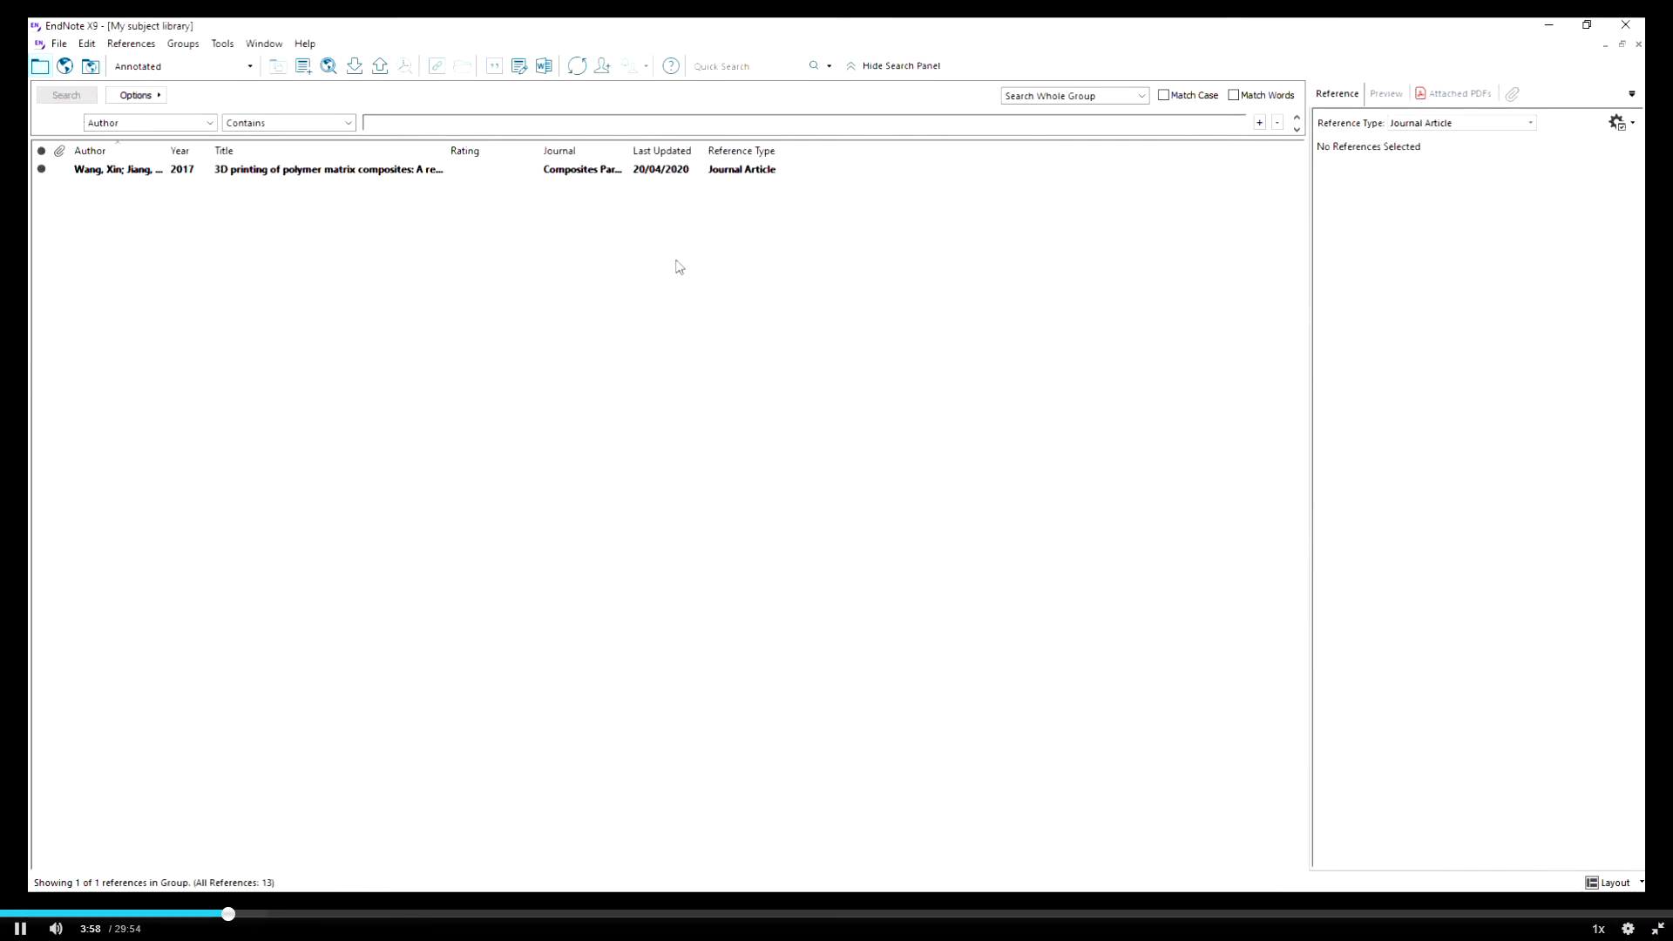
Open the imported record "3D printing of polymer matrix composites" to check its fields, and close it again
left_click(357, 171)
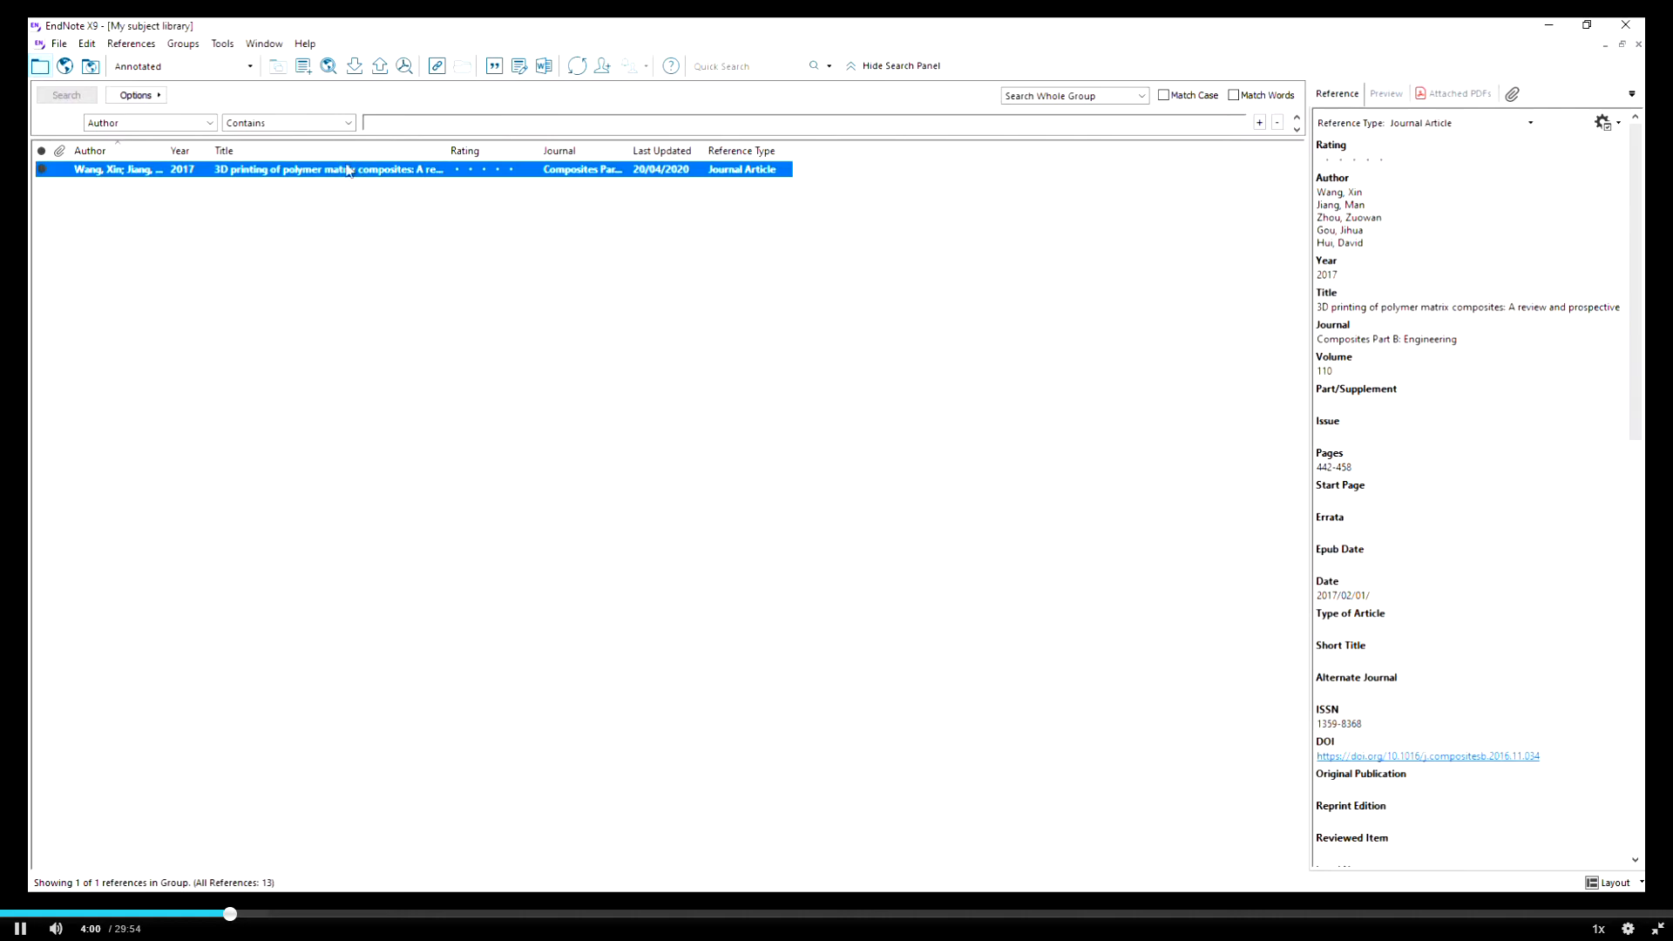
double_click(420, 172)
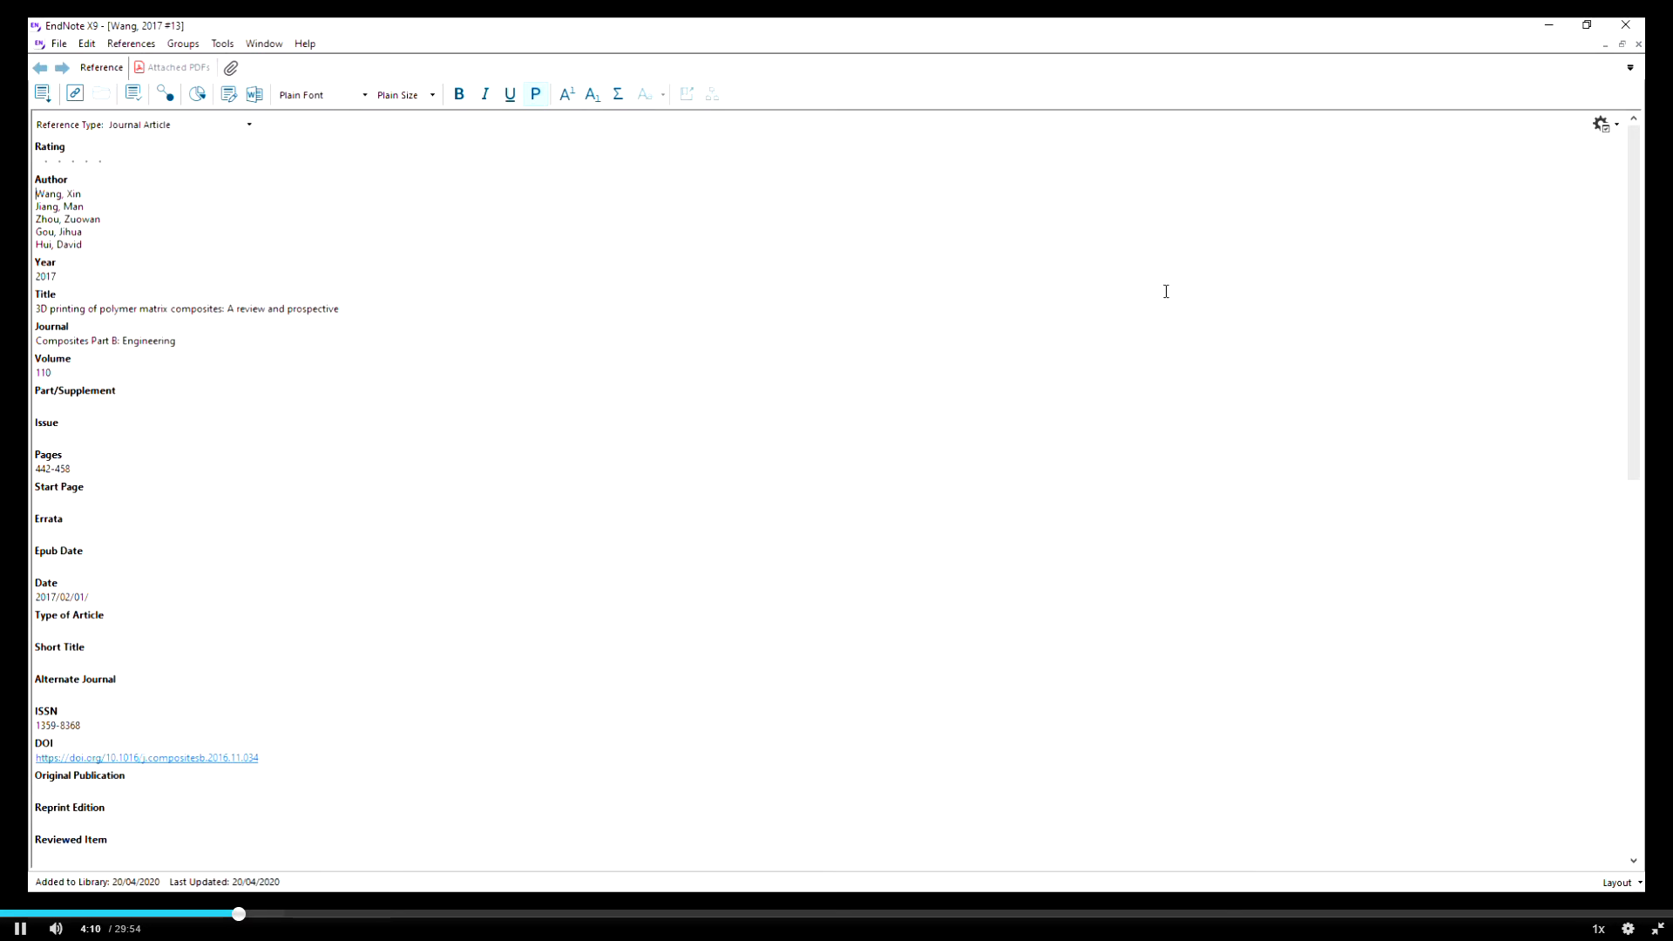
left_click(1638, 44)
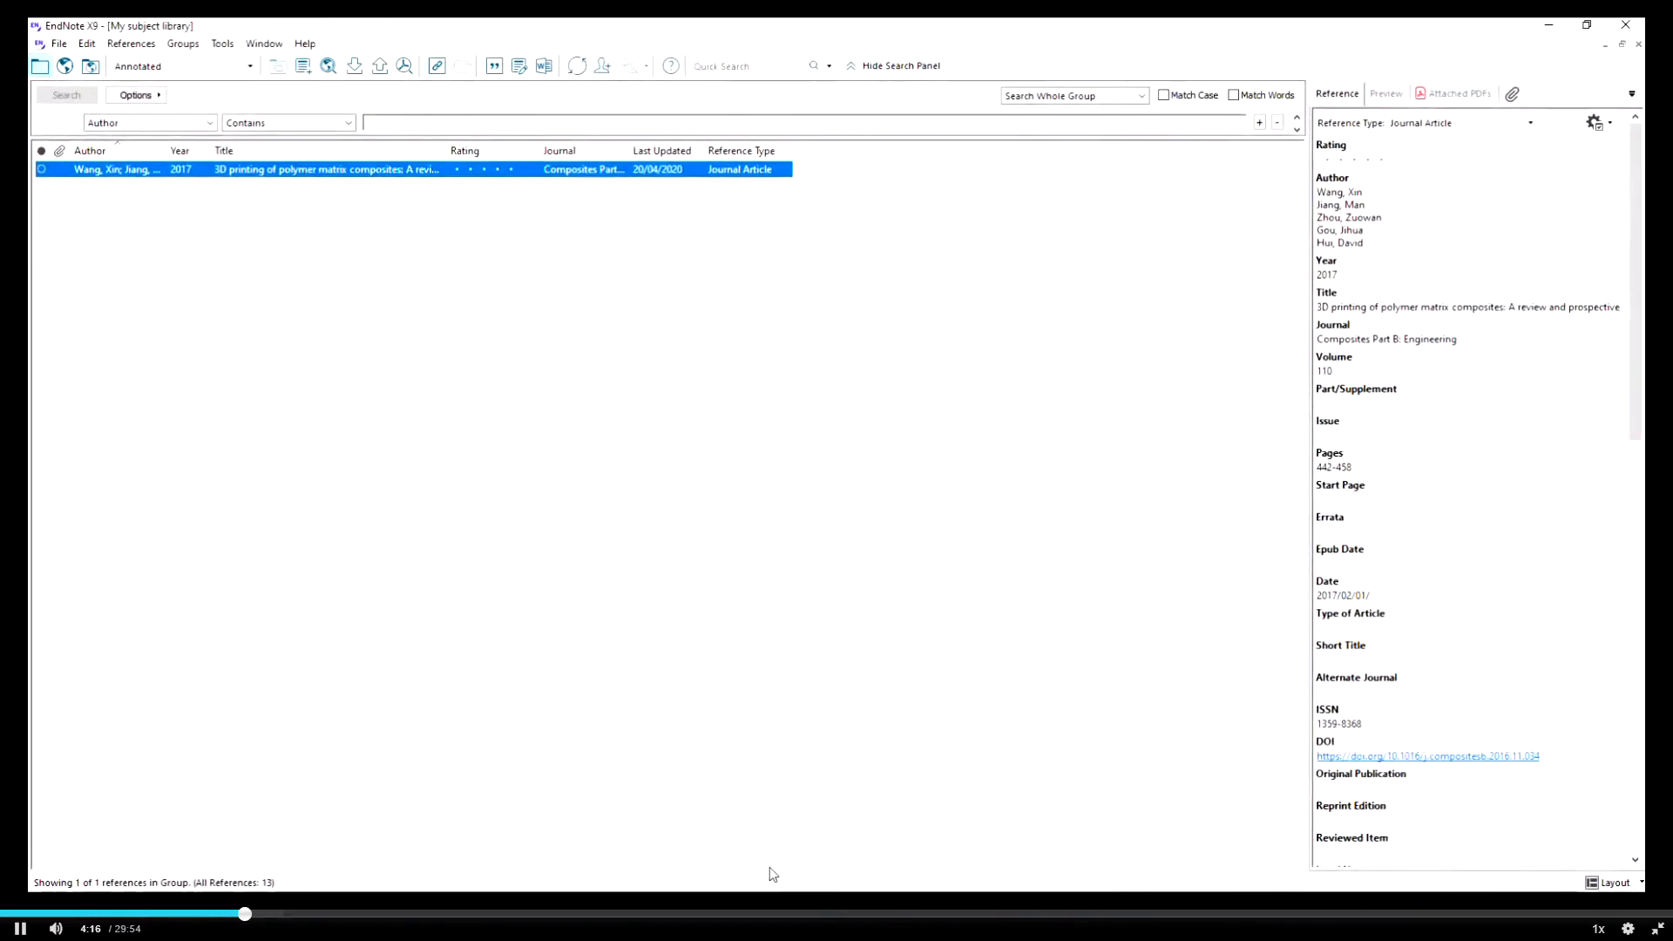
In Word, place the cursor before [1] in the Introduction and insert the selected polymer matrix composites reference from EndNote as a citation
left_click(778, 906)
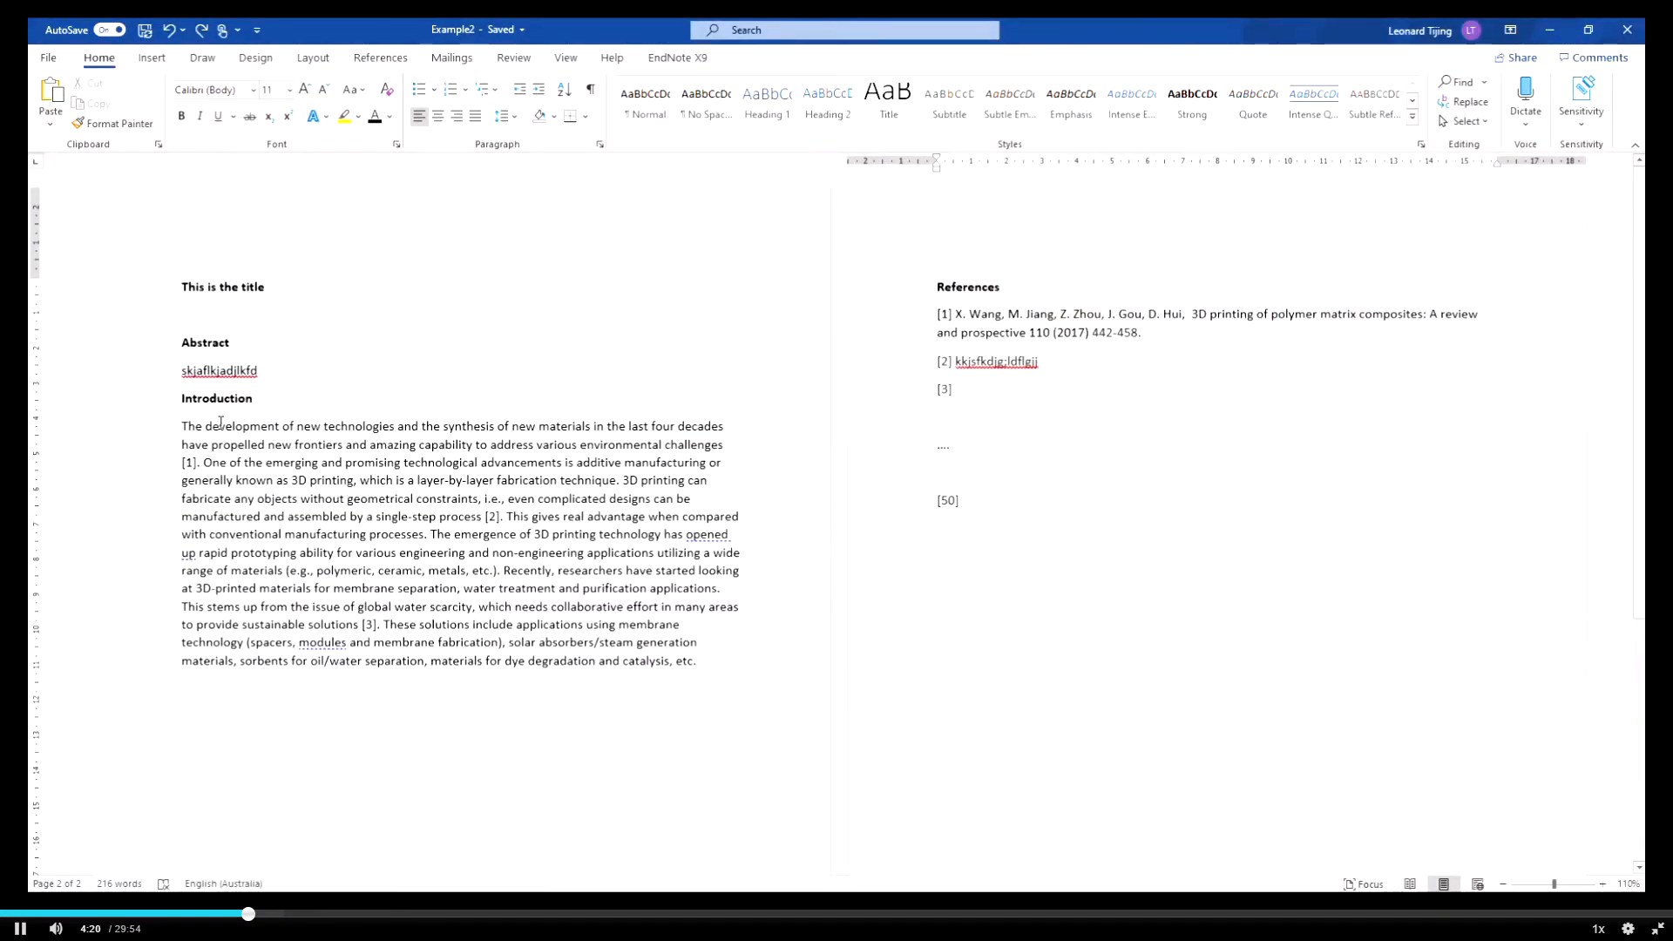
left_click(412, 461)
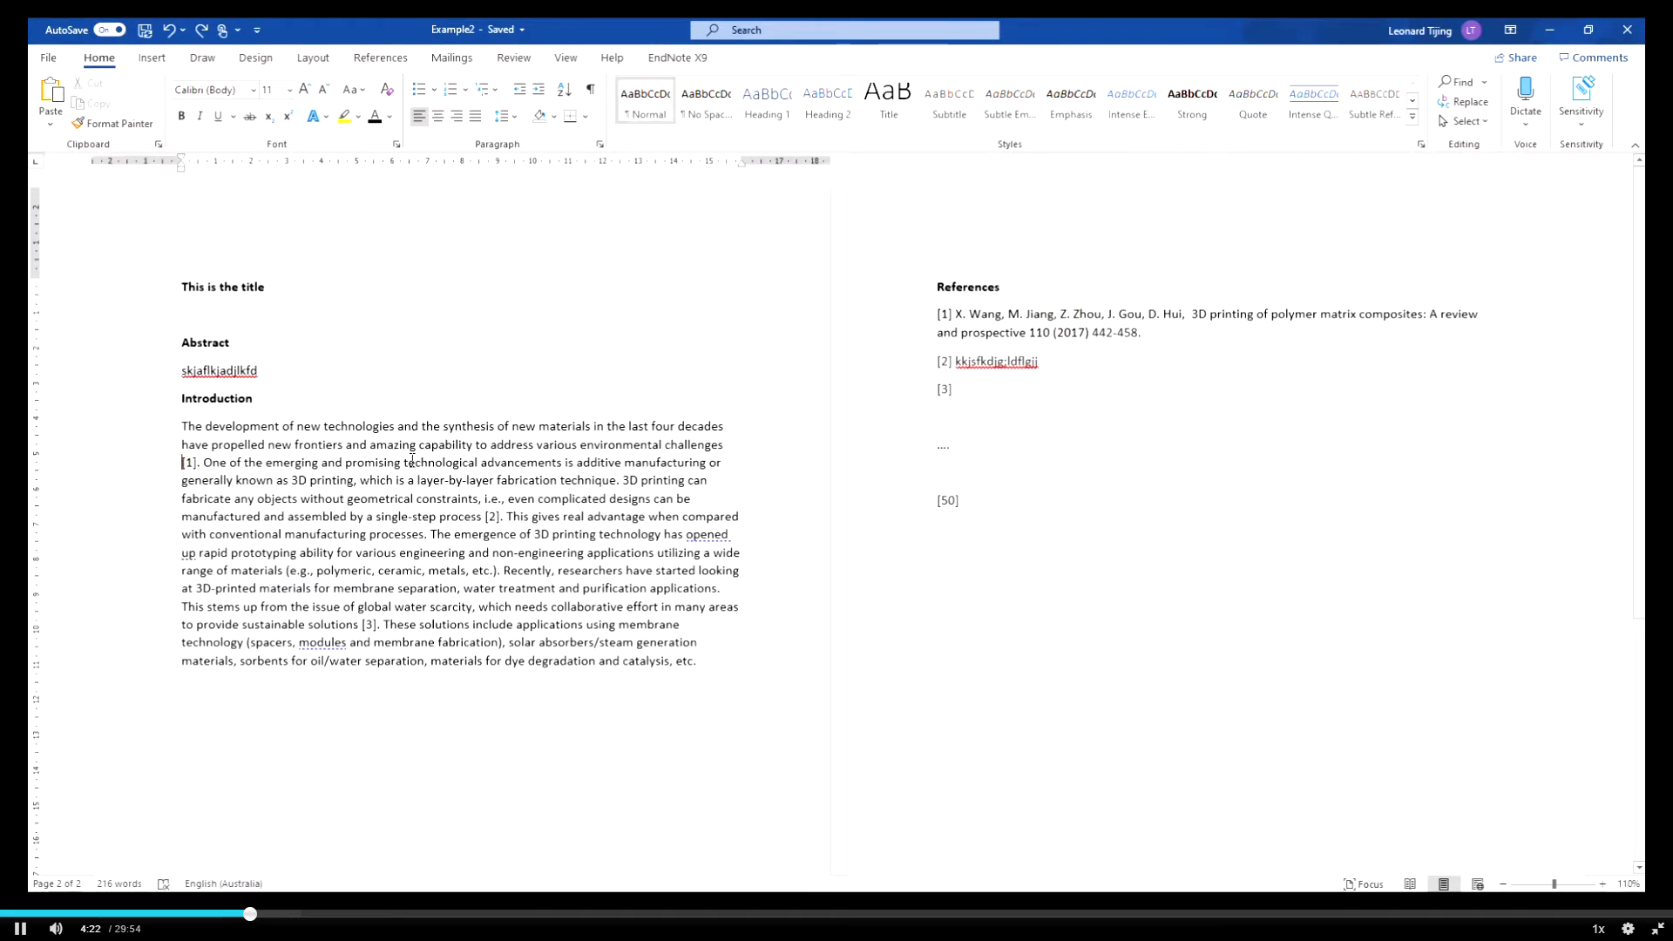
key("Home")
key("alt+Tab")
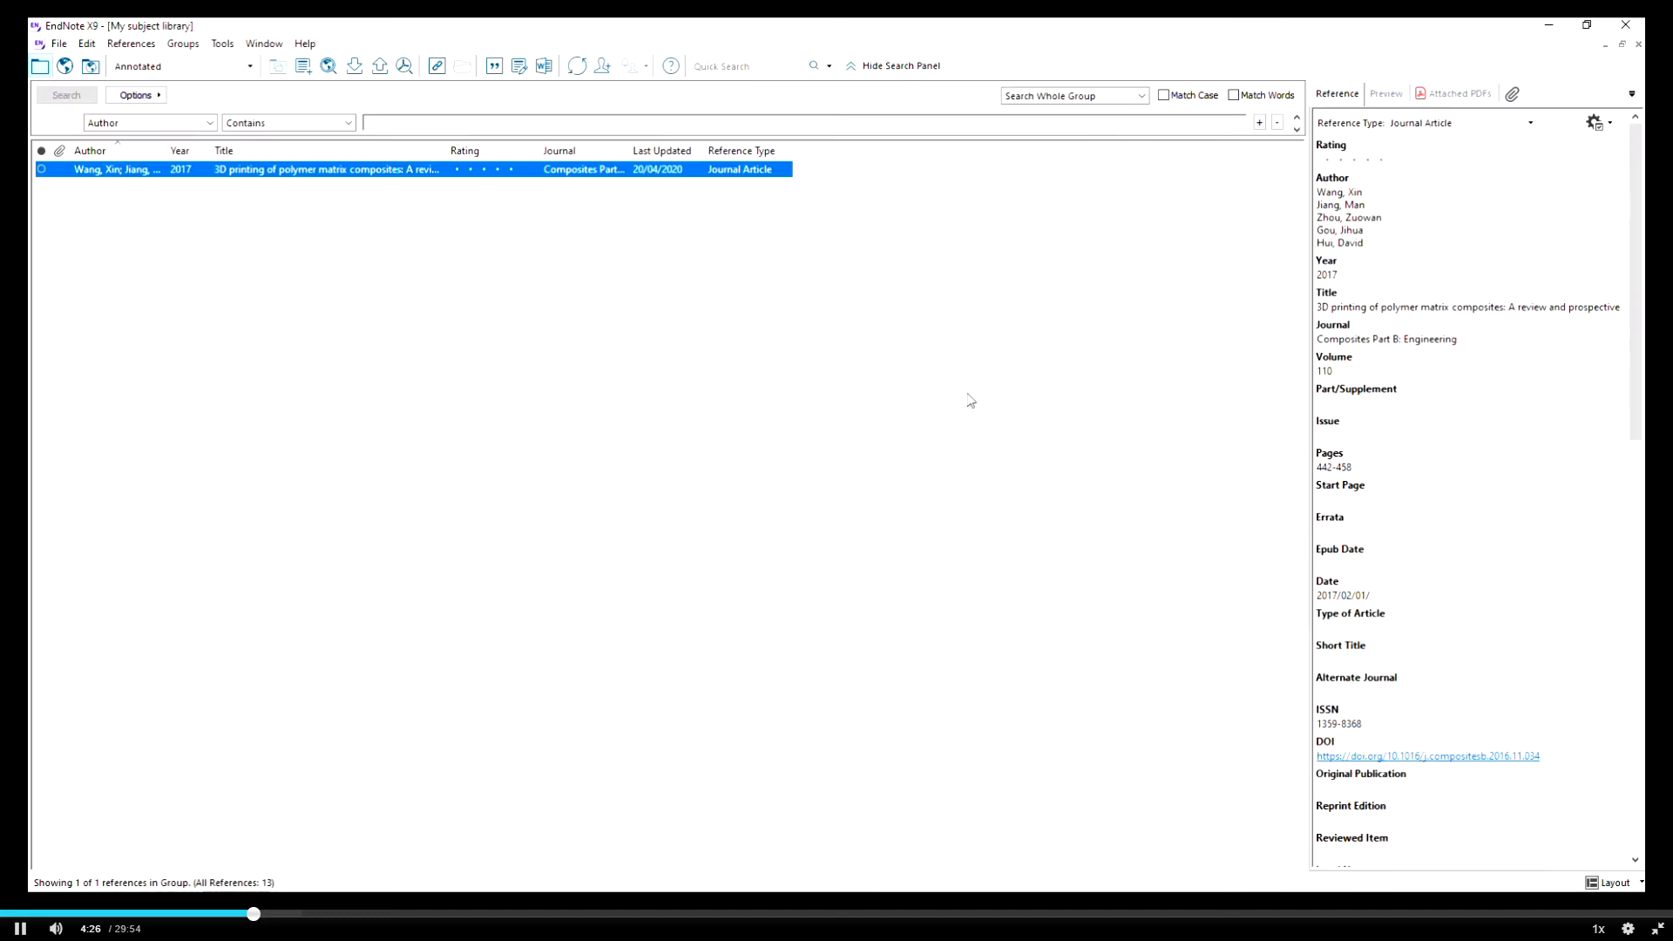
left_click(680, 238)
left_click(391, 172)
left_click(495, 67)
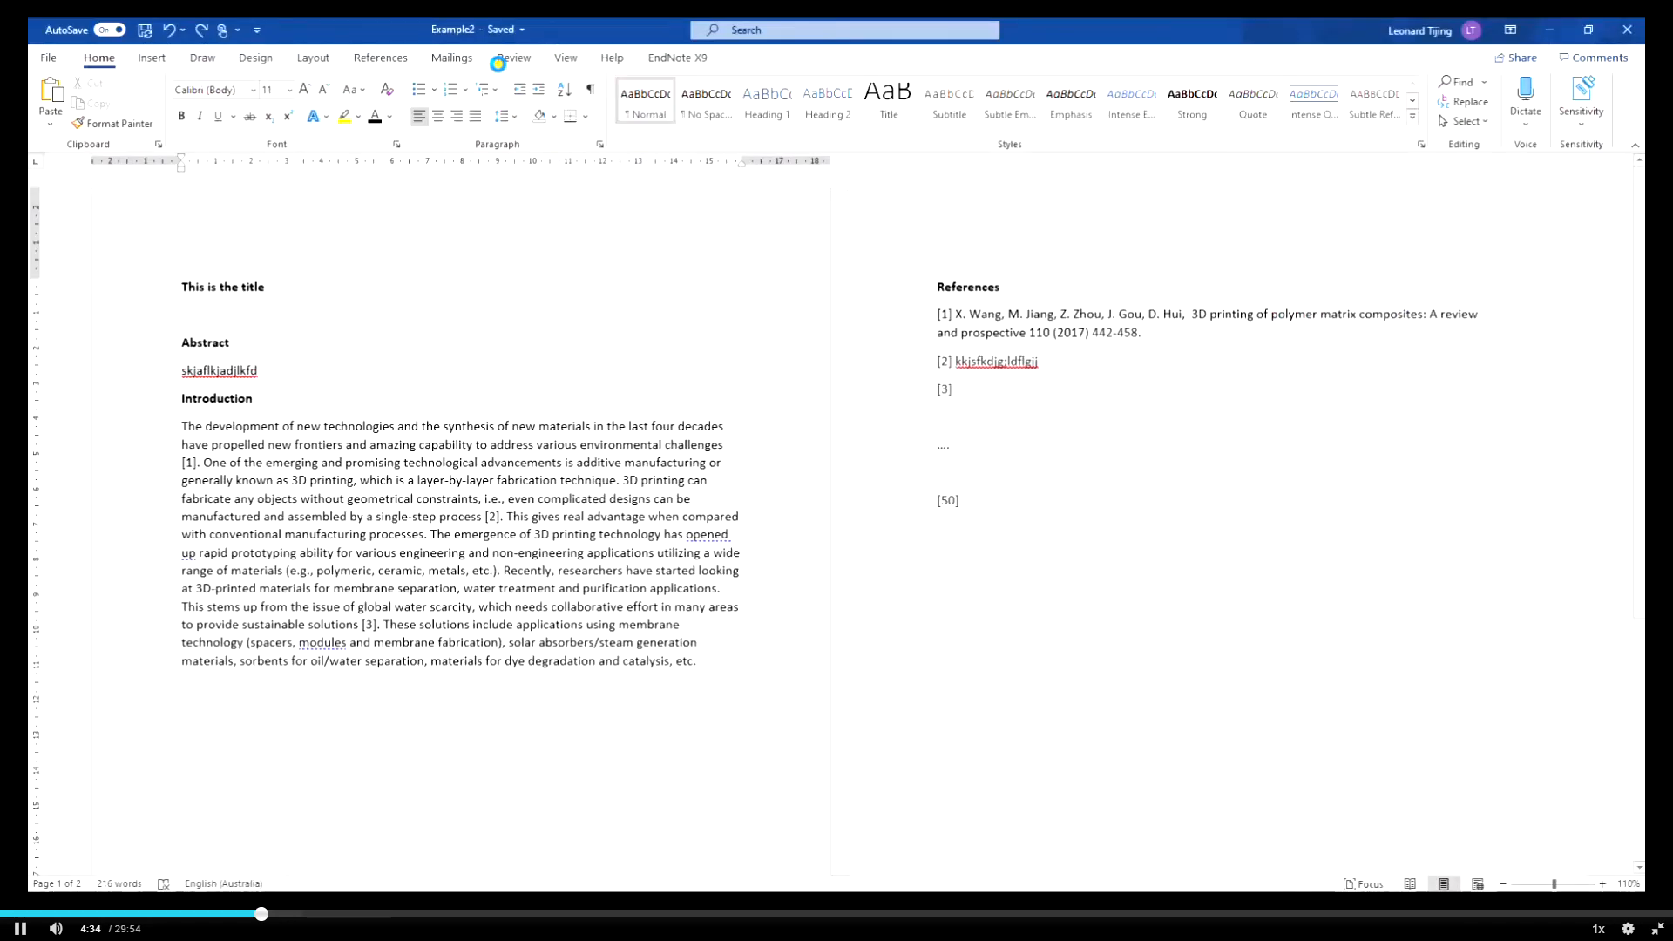
Examine the inserted citation field in the Introduction and its generated bibliography entry below the manual reference list
left_click(187, 463)
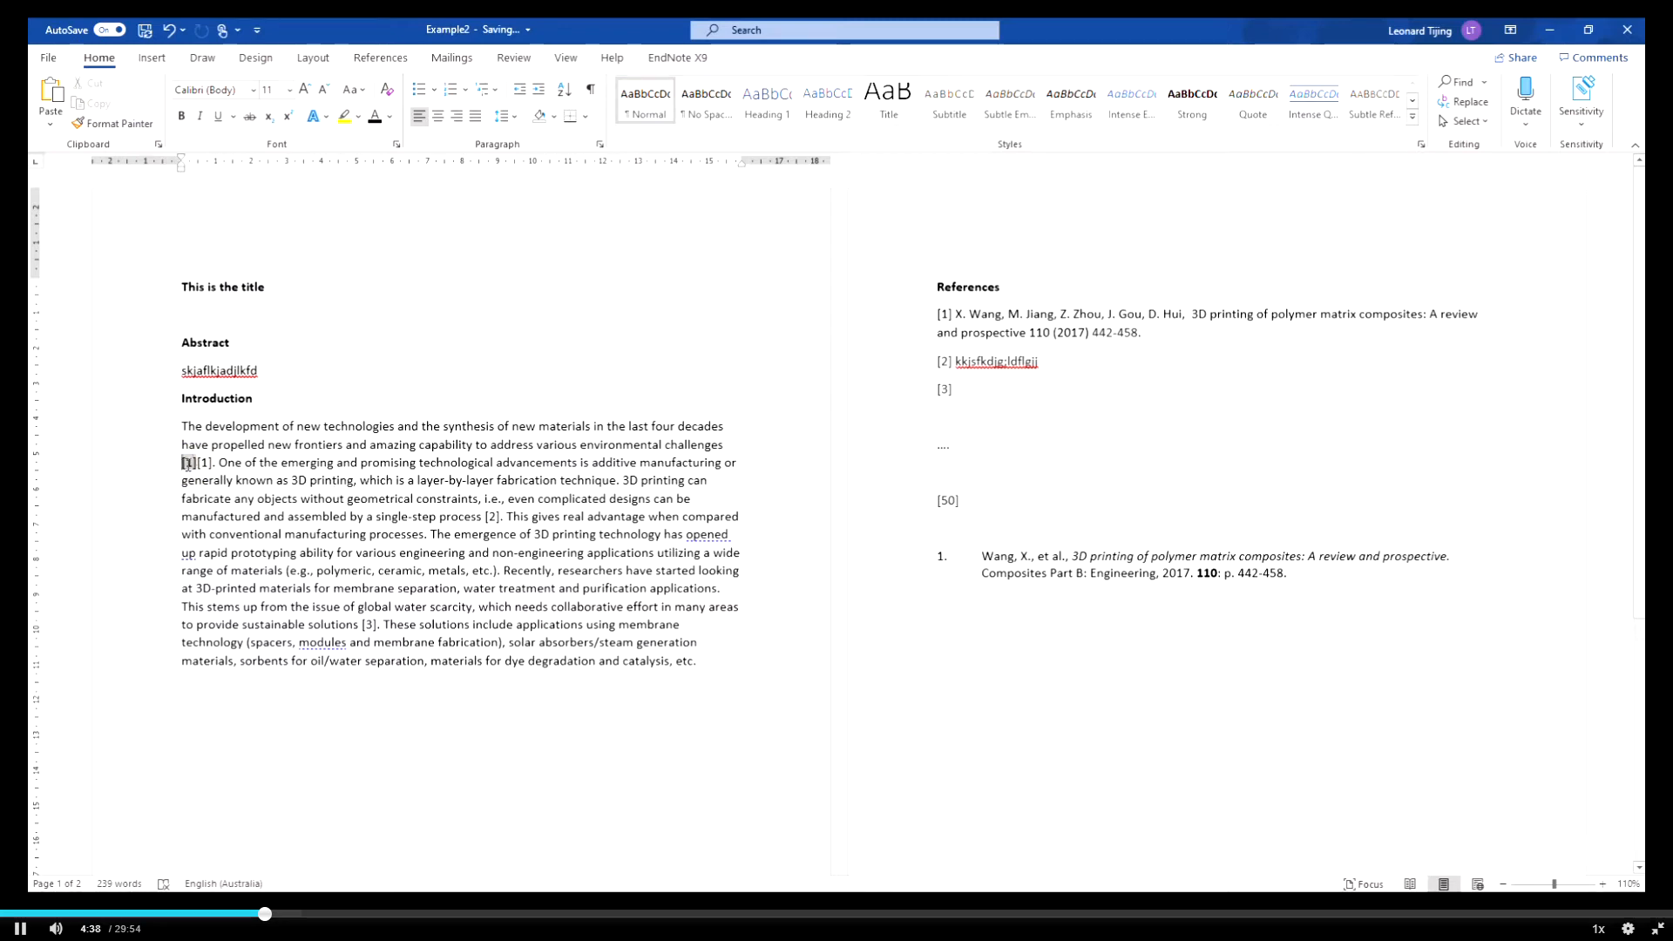
left_click_drag(183, 462, 198, 463)
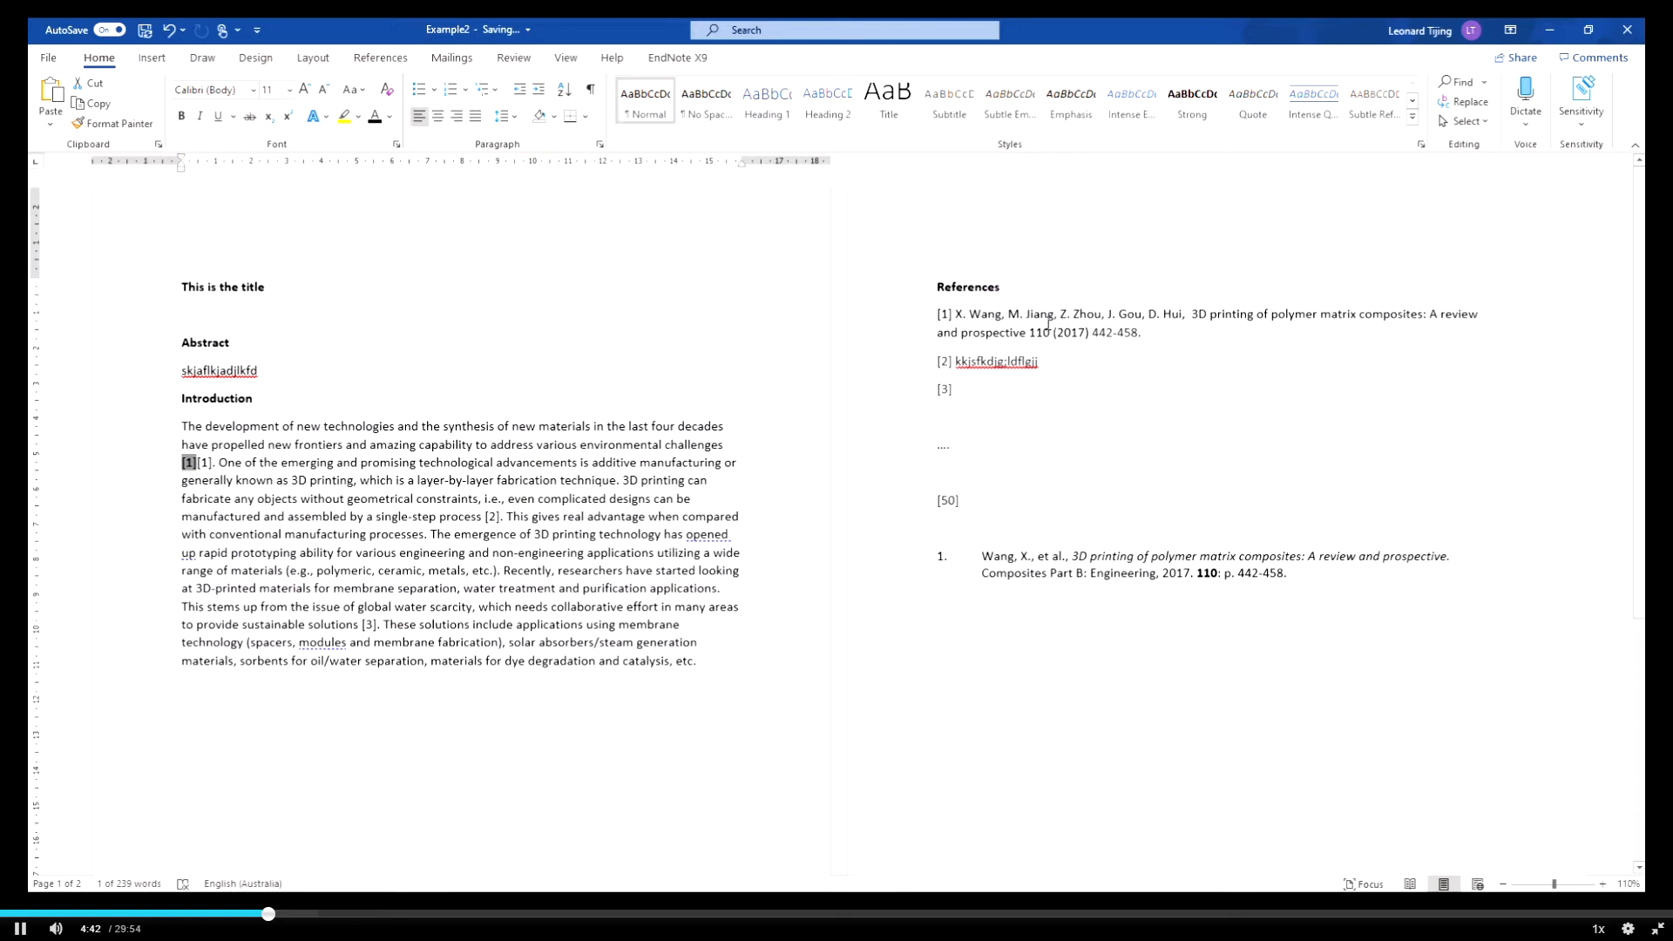
left_click(1116, 571)
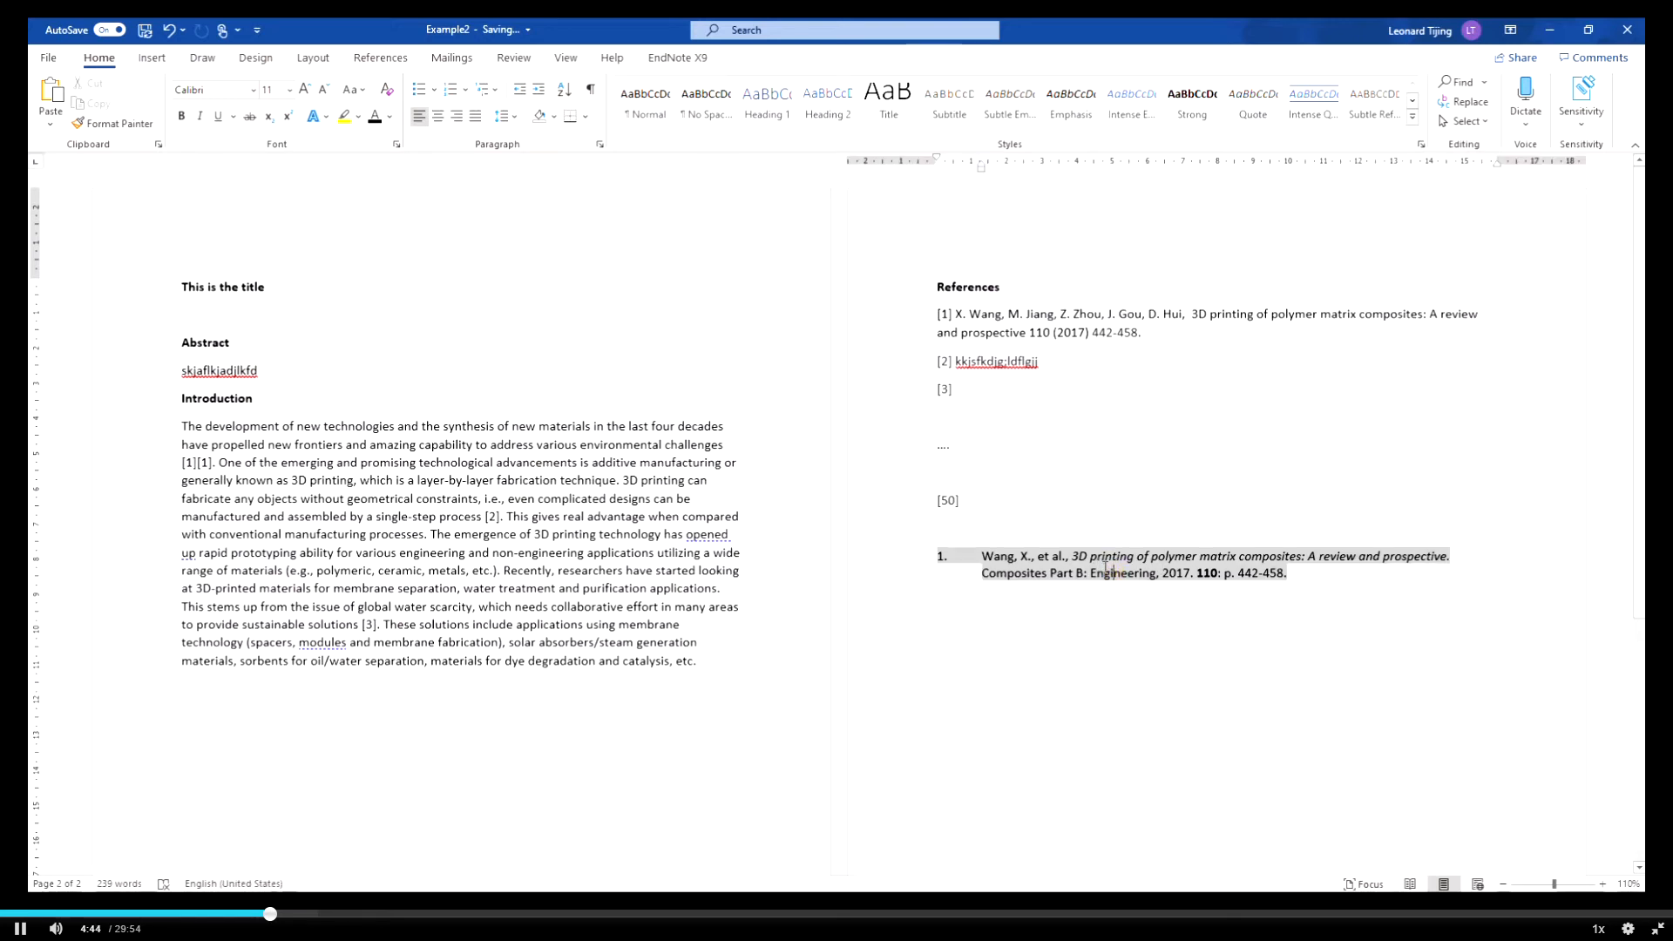
left_click(1115, 541)
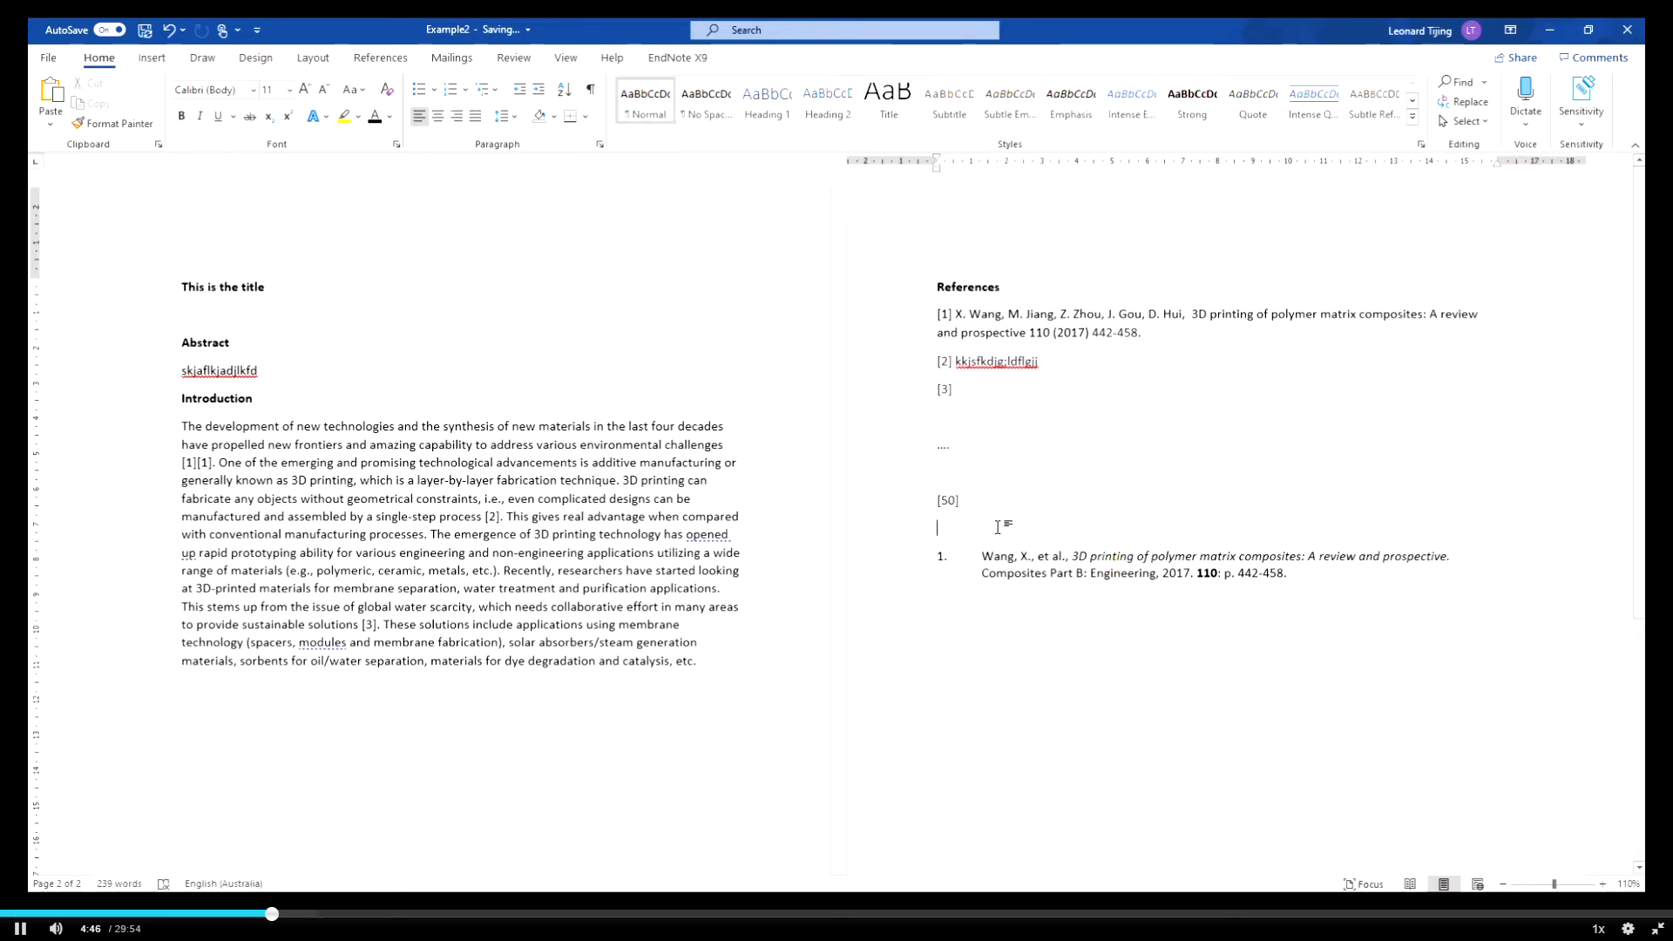
left_click(188, 463)
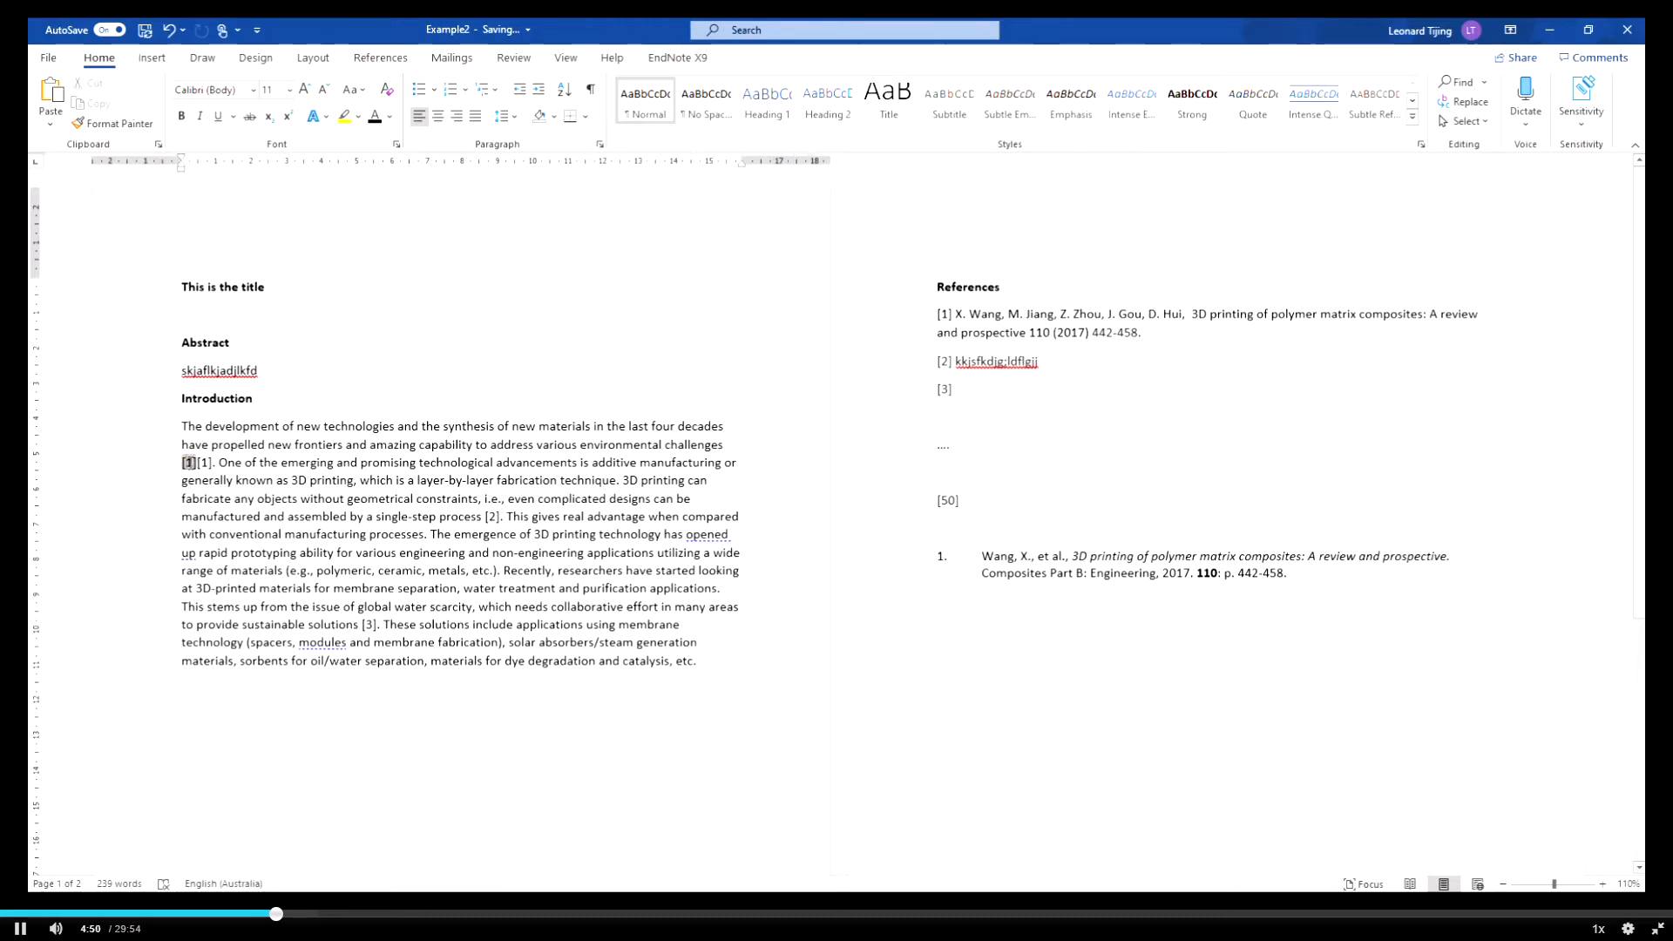
left_click(999, 571)
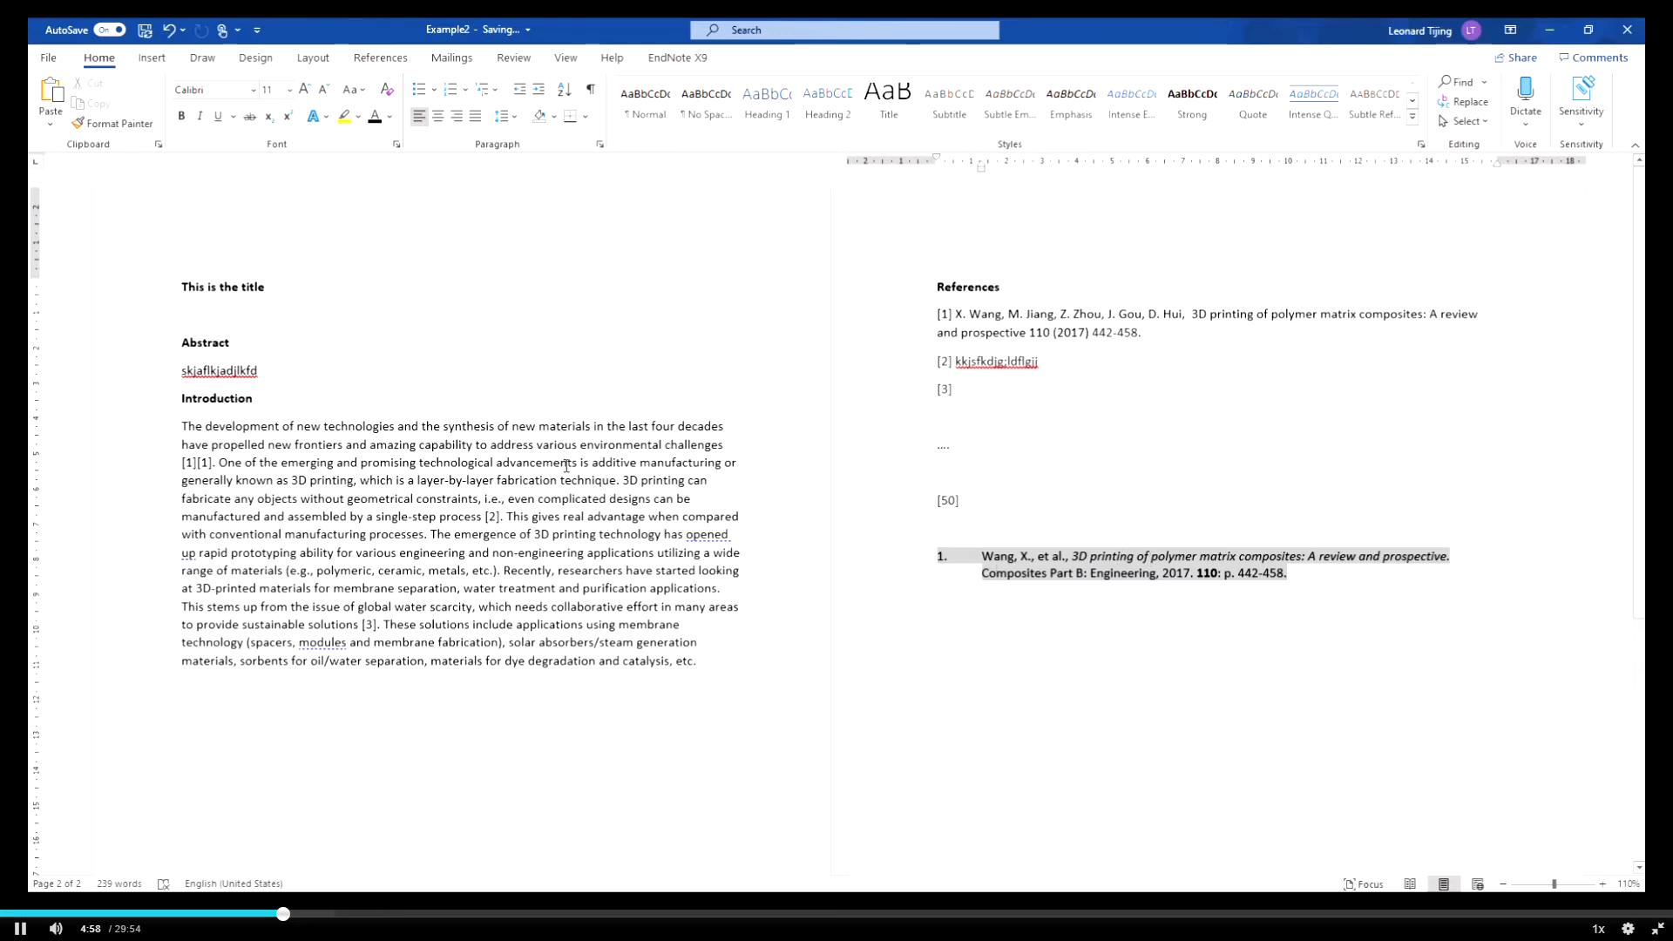
Place the cursor before [2] and, from Google Scholar's second results page, open "Additive manufacturing (3D printing): A review of materials, methods, applications and challenges" in a new tab
left_click(486, 516)
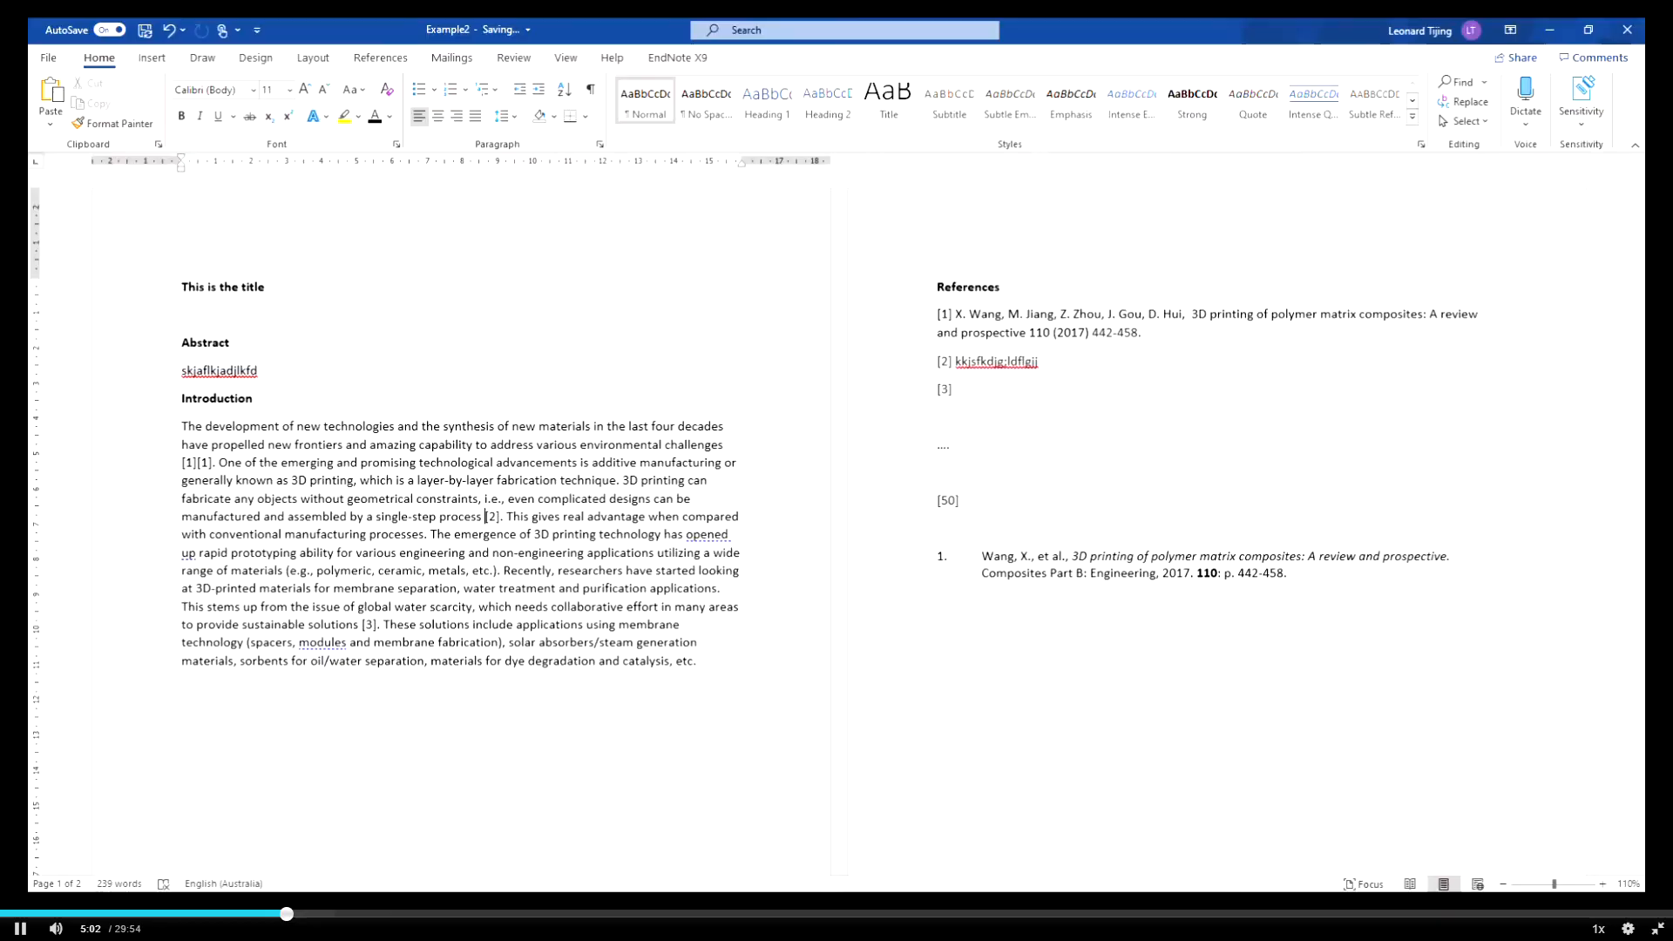
key("alt+Tab")
left_click(127, 30)
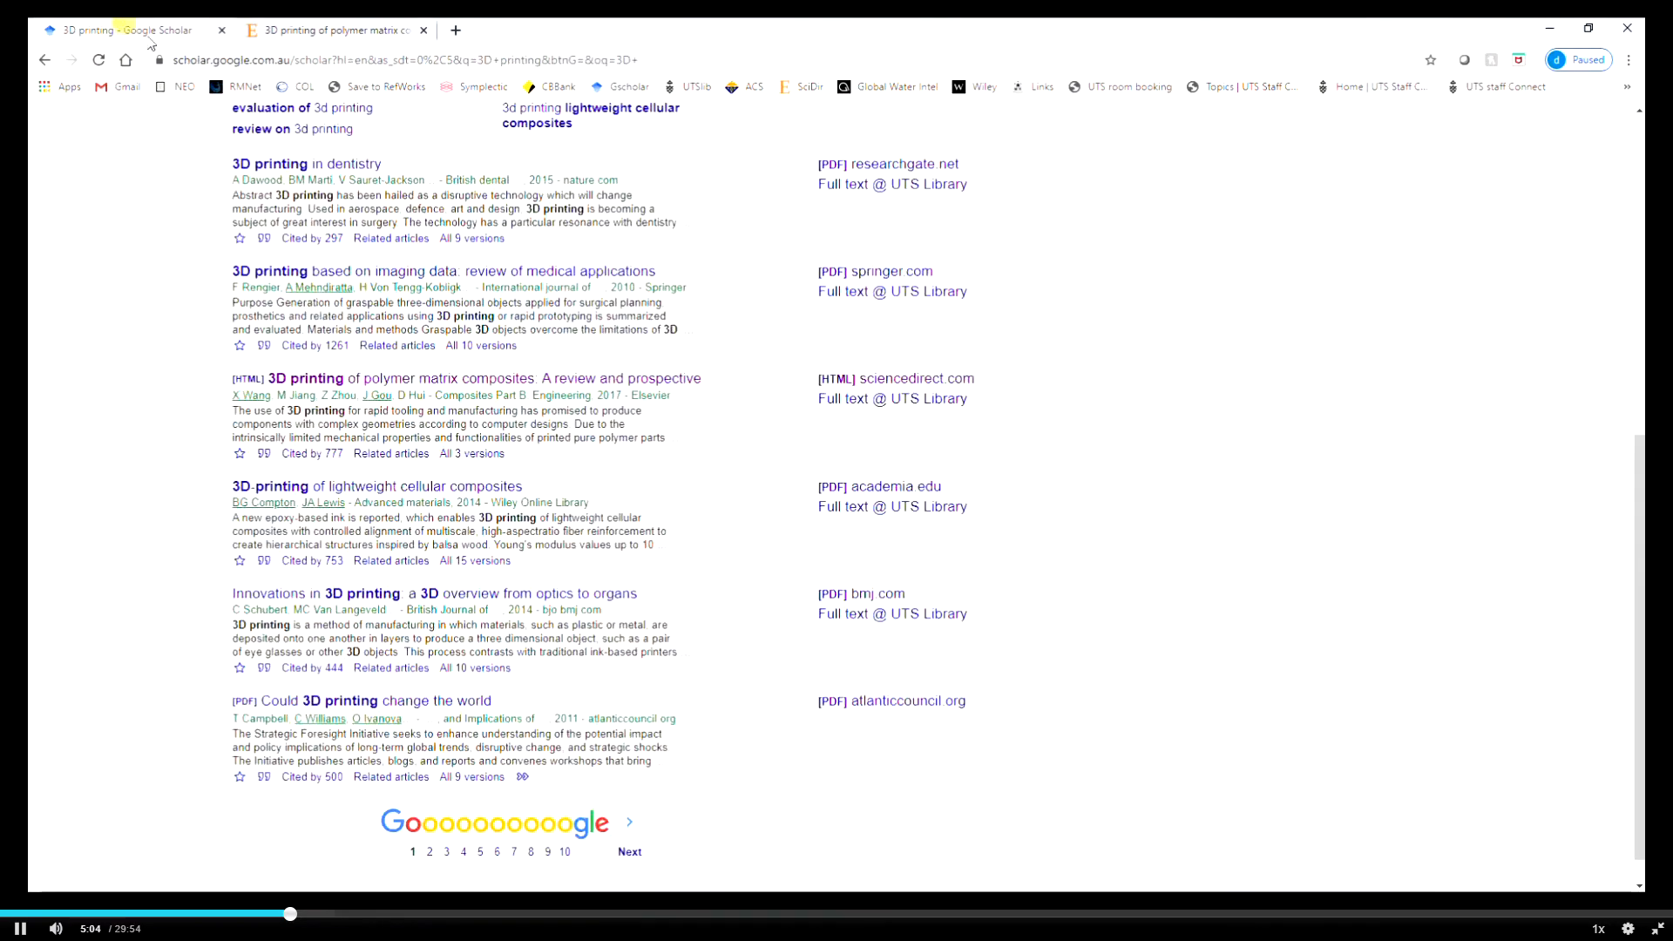
scroll(755, 464, "down", 1)
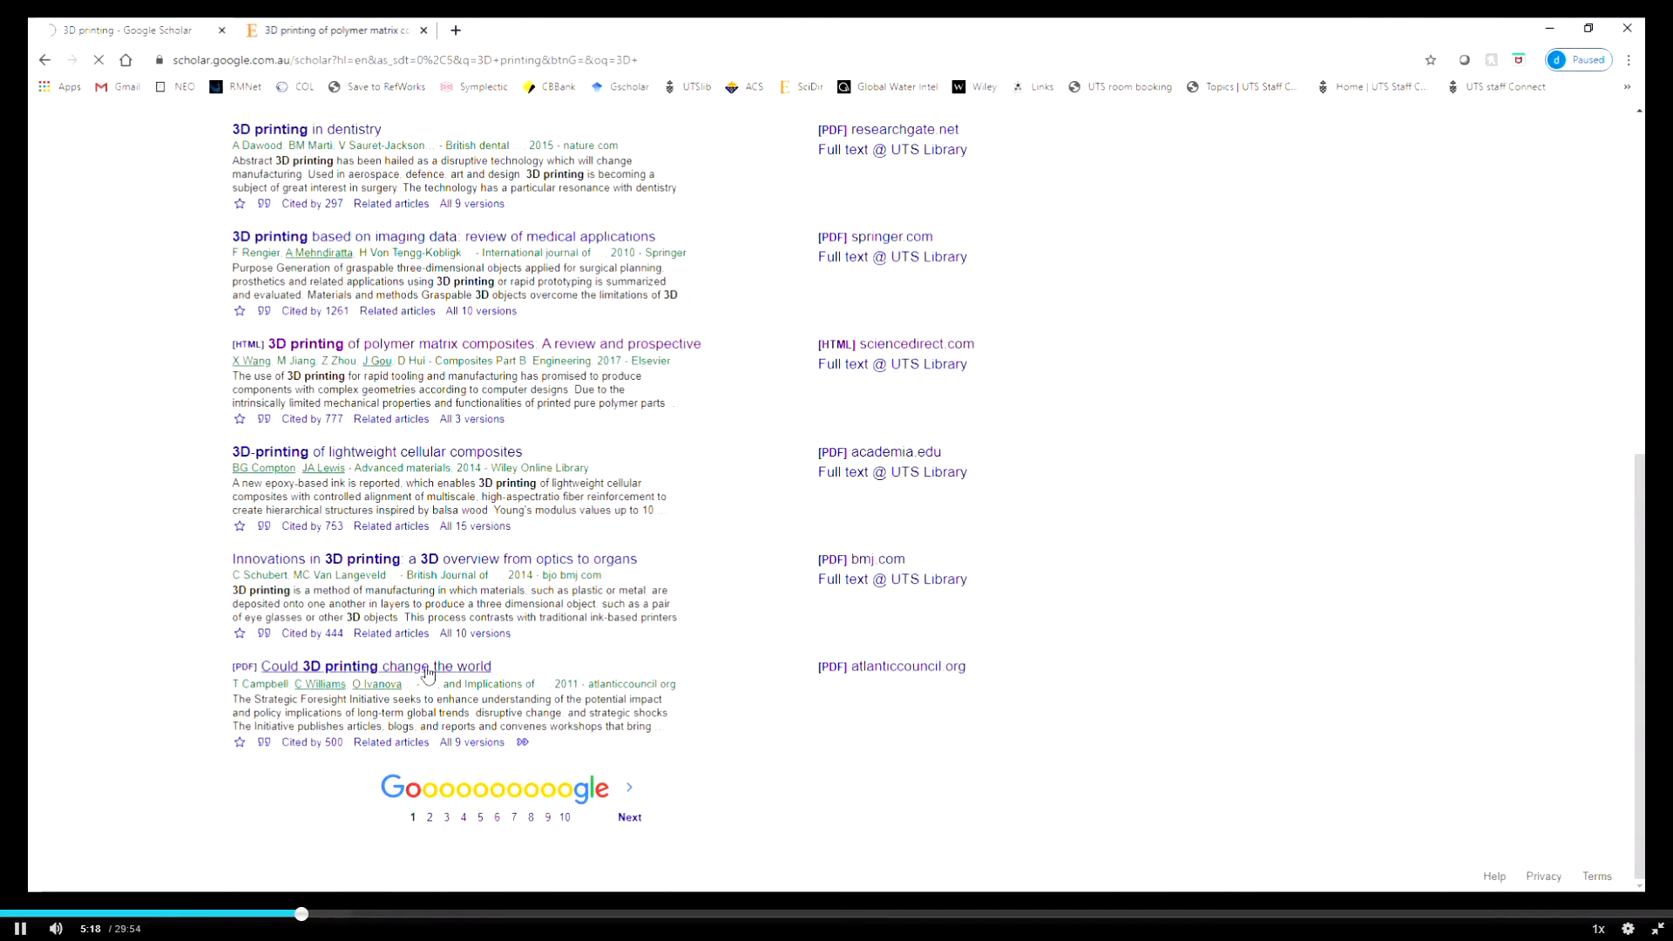
scroll(461, 647, "up", 7)
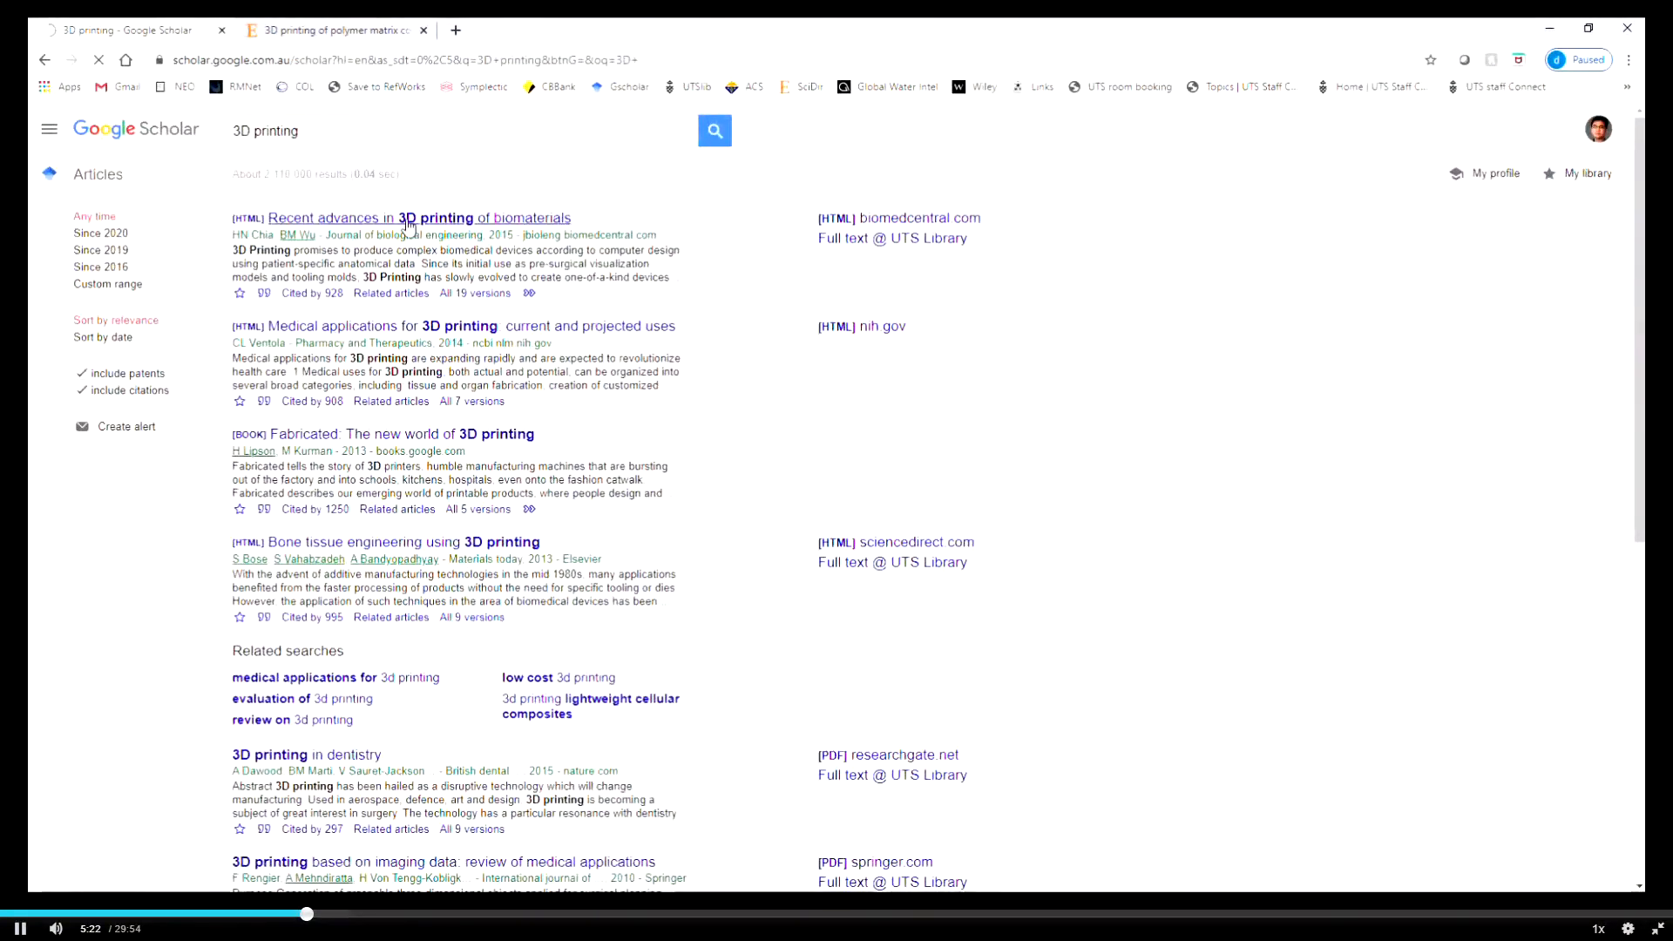
scroll(743, 560, "down", 6)
scroll(743, 560, "down", 2)
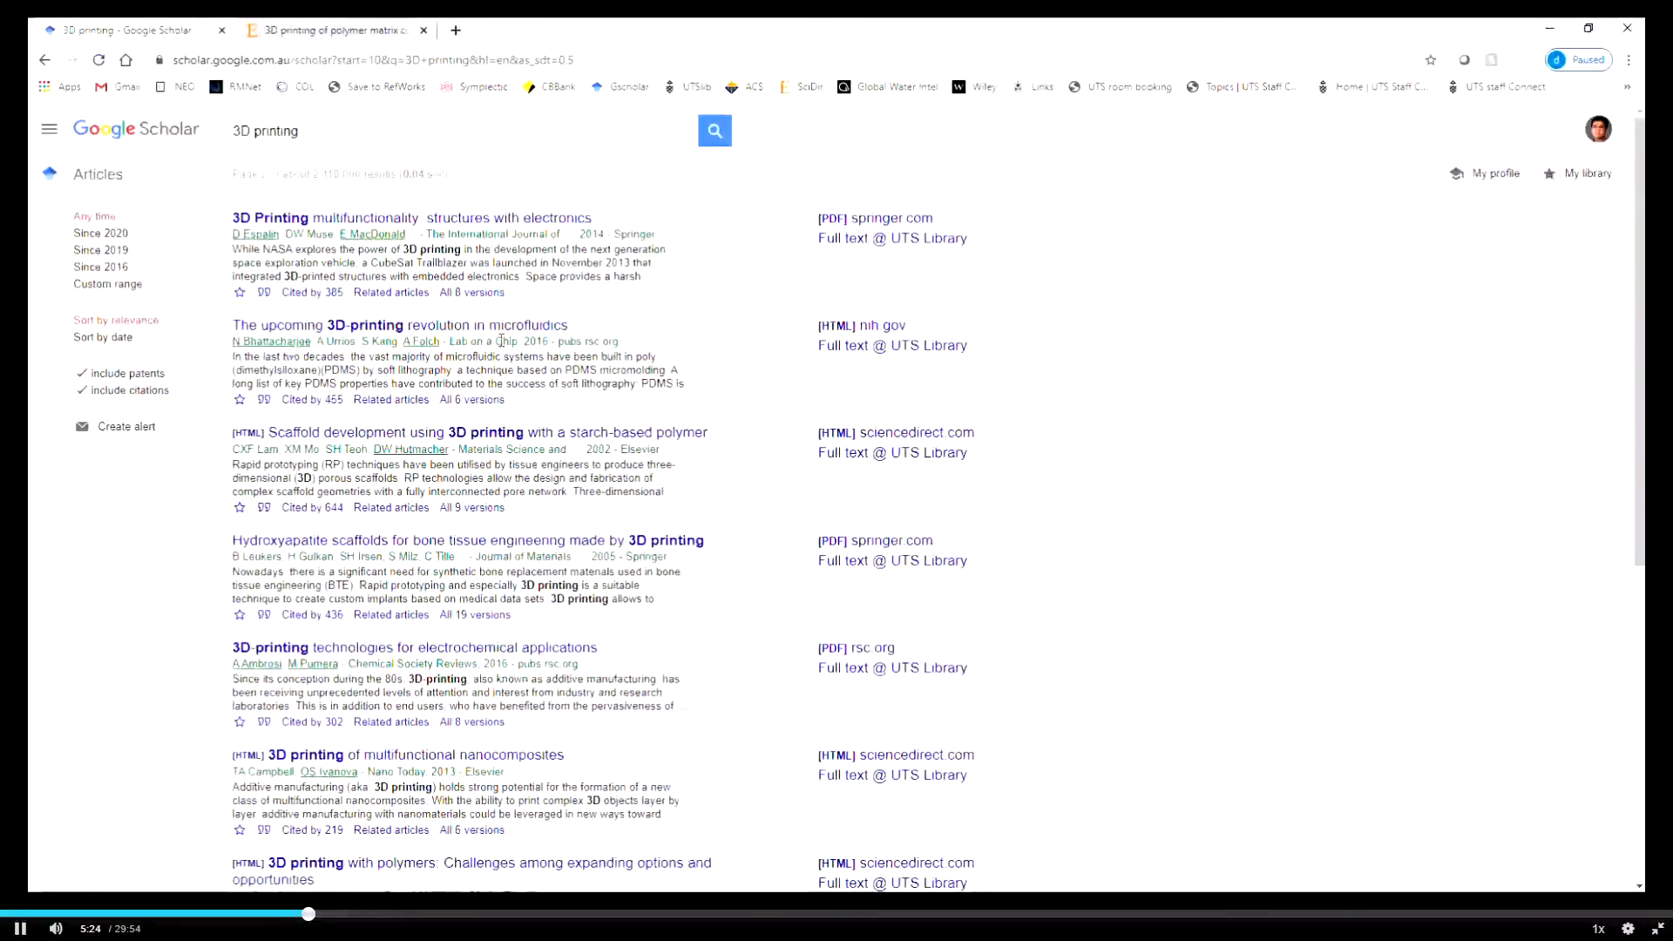
scroll(566, 545, "down", 3)
scroll(567, 544, "down", 3)
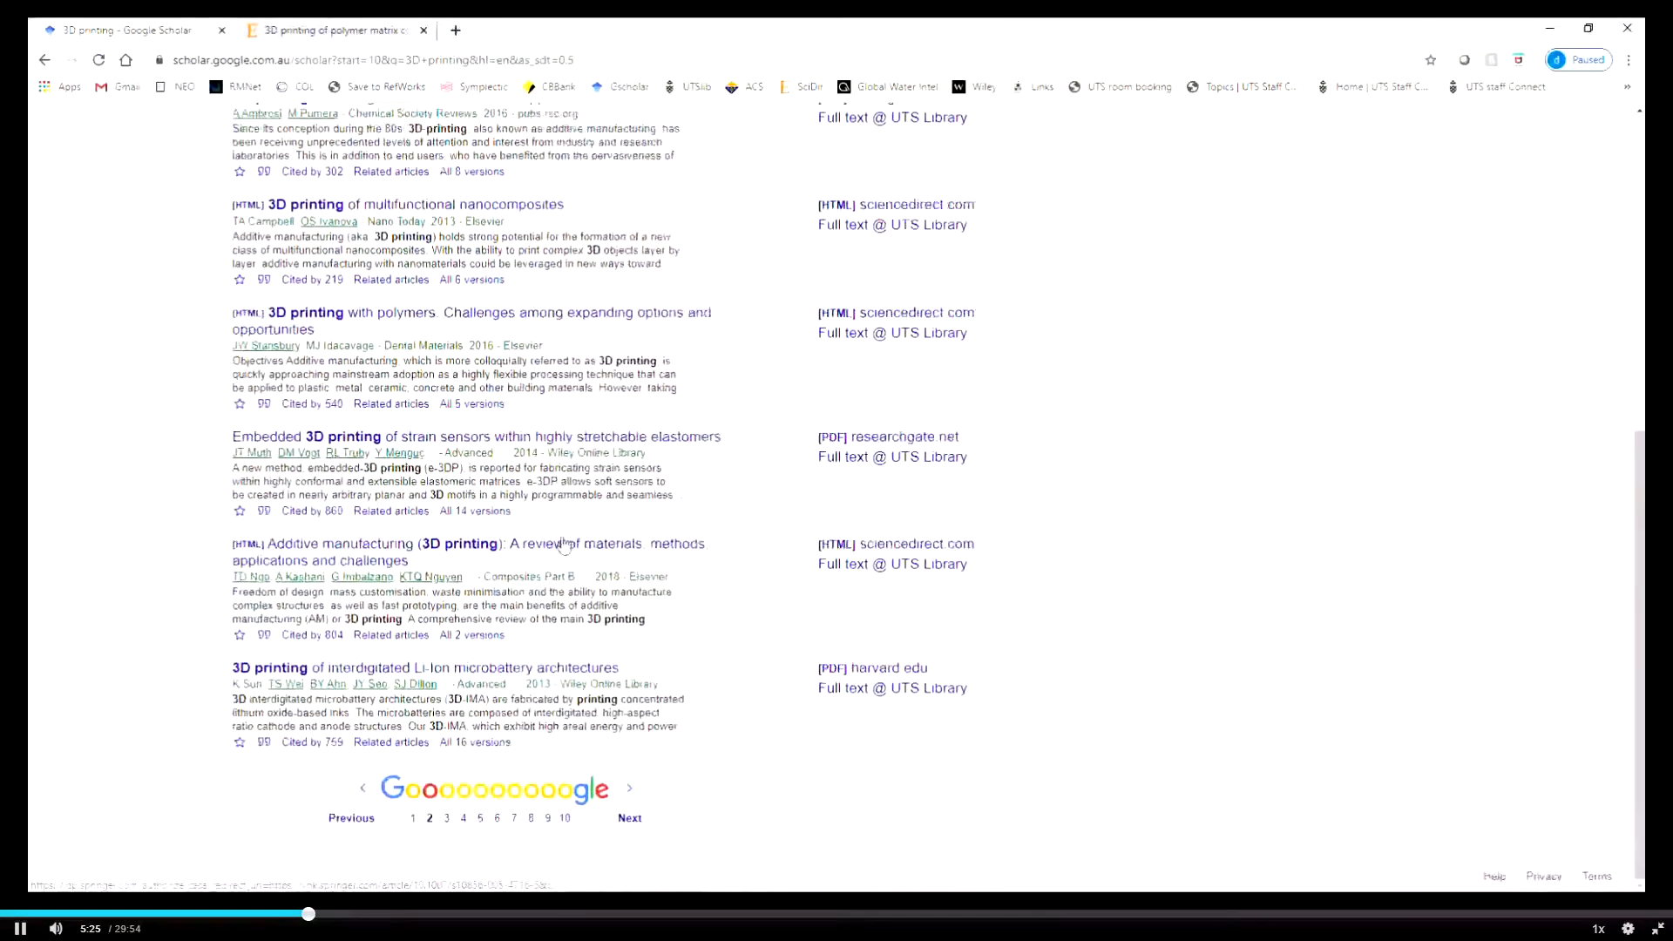
right_click(377, 551)
left_click(409, 559)
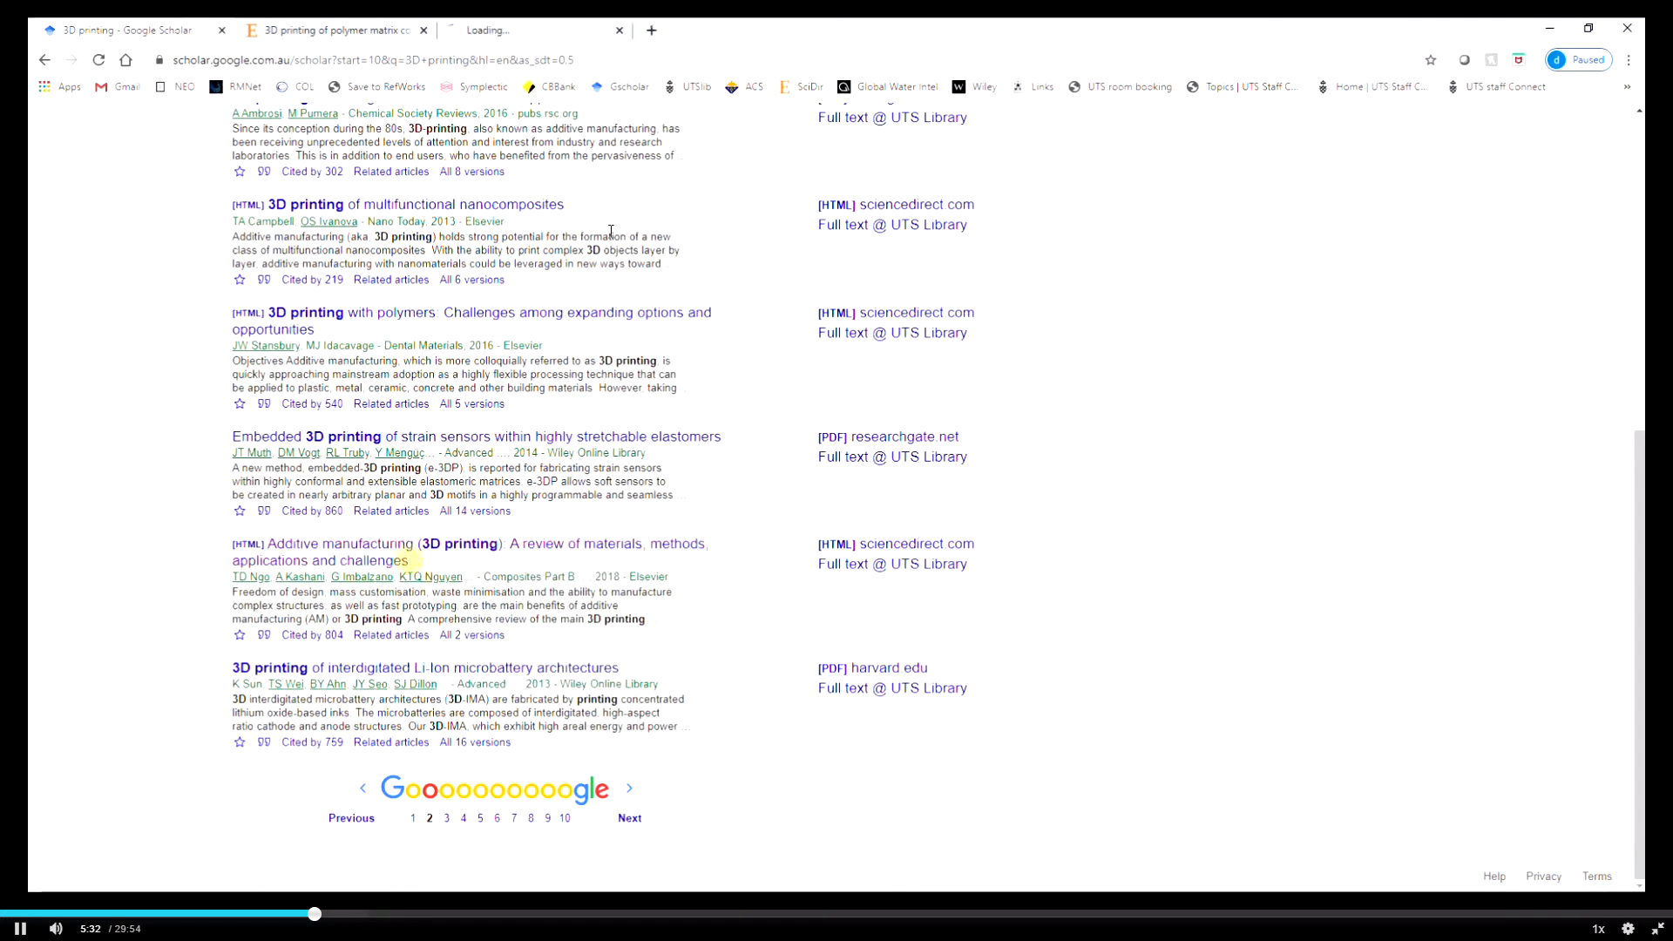
left_click(533, 31)
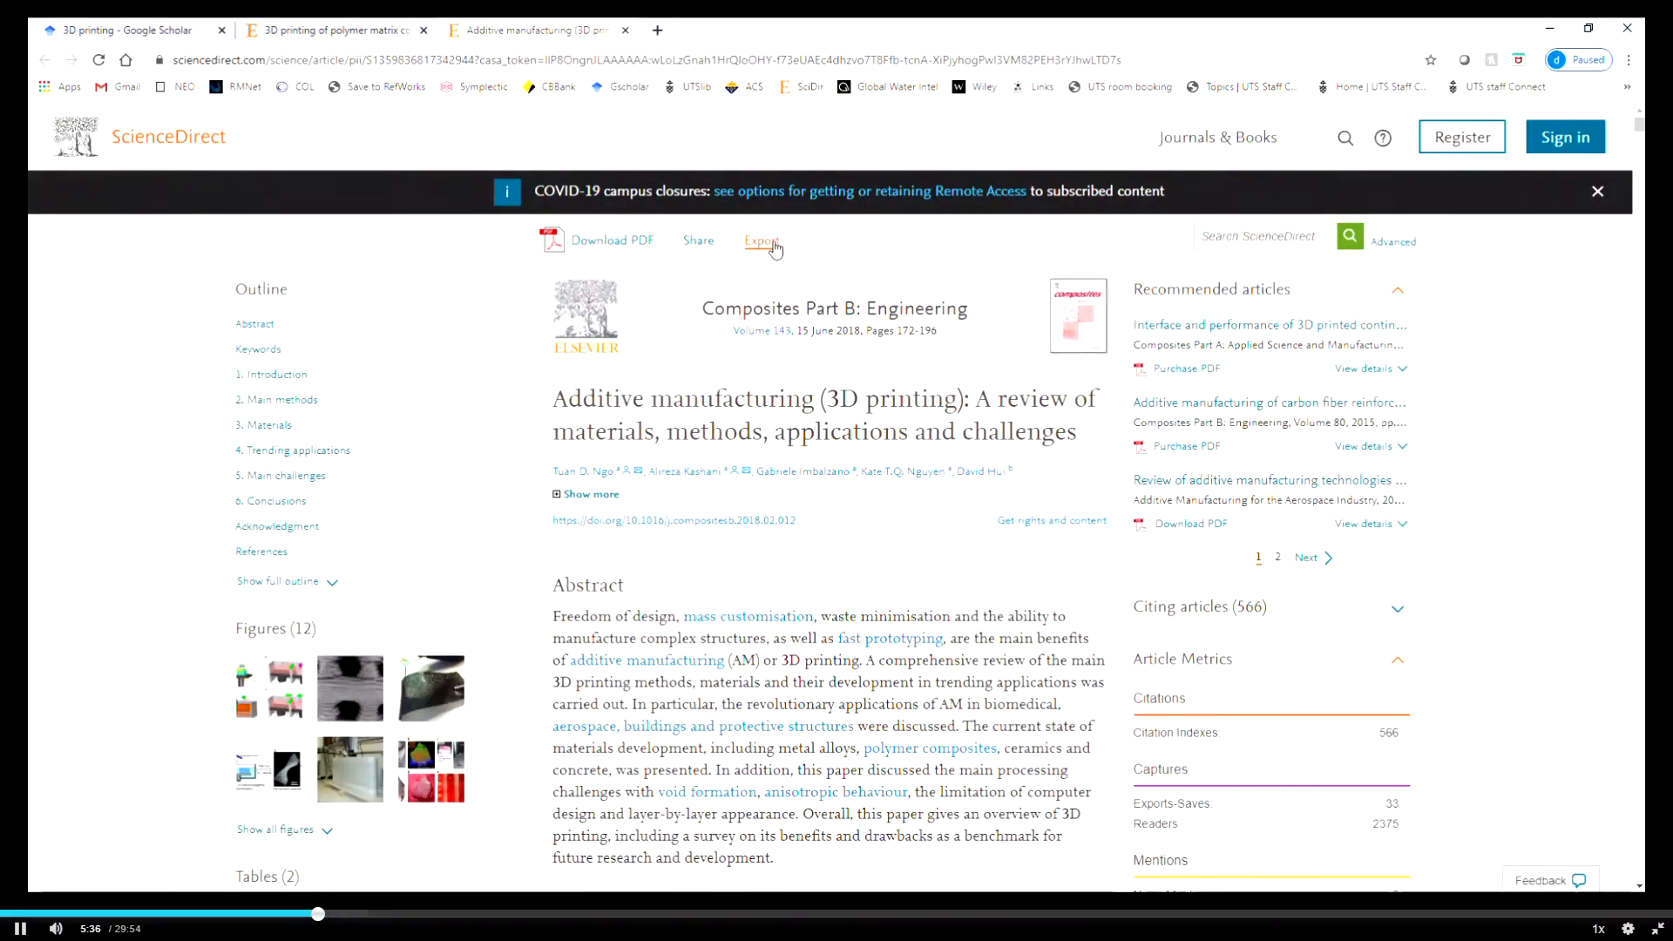
Back in Google Scholar, export the additive manufacturing review's citation in EndNote format, save it as scholar (4), and open it in EndNote
left_click(342, 39)
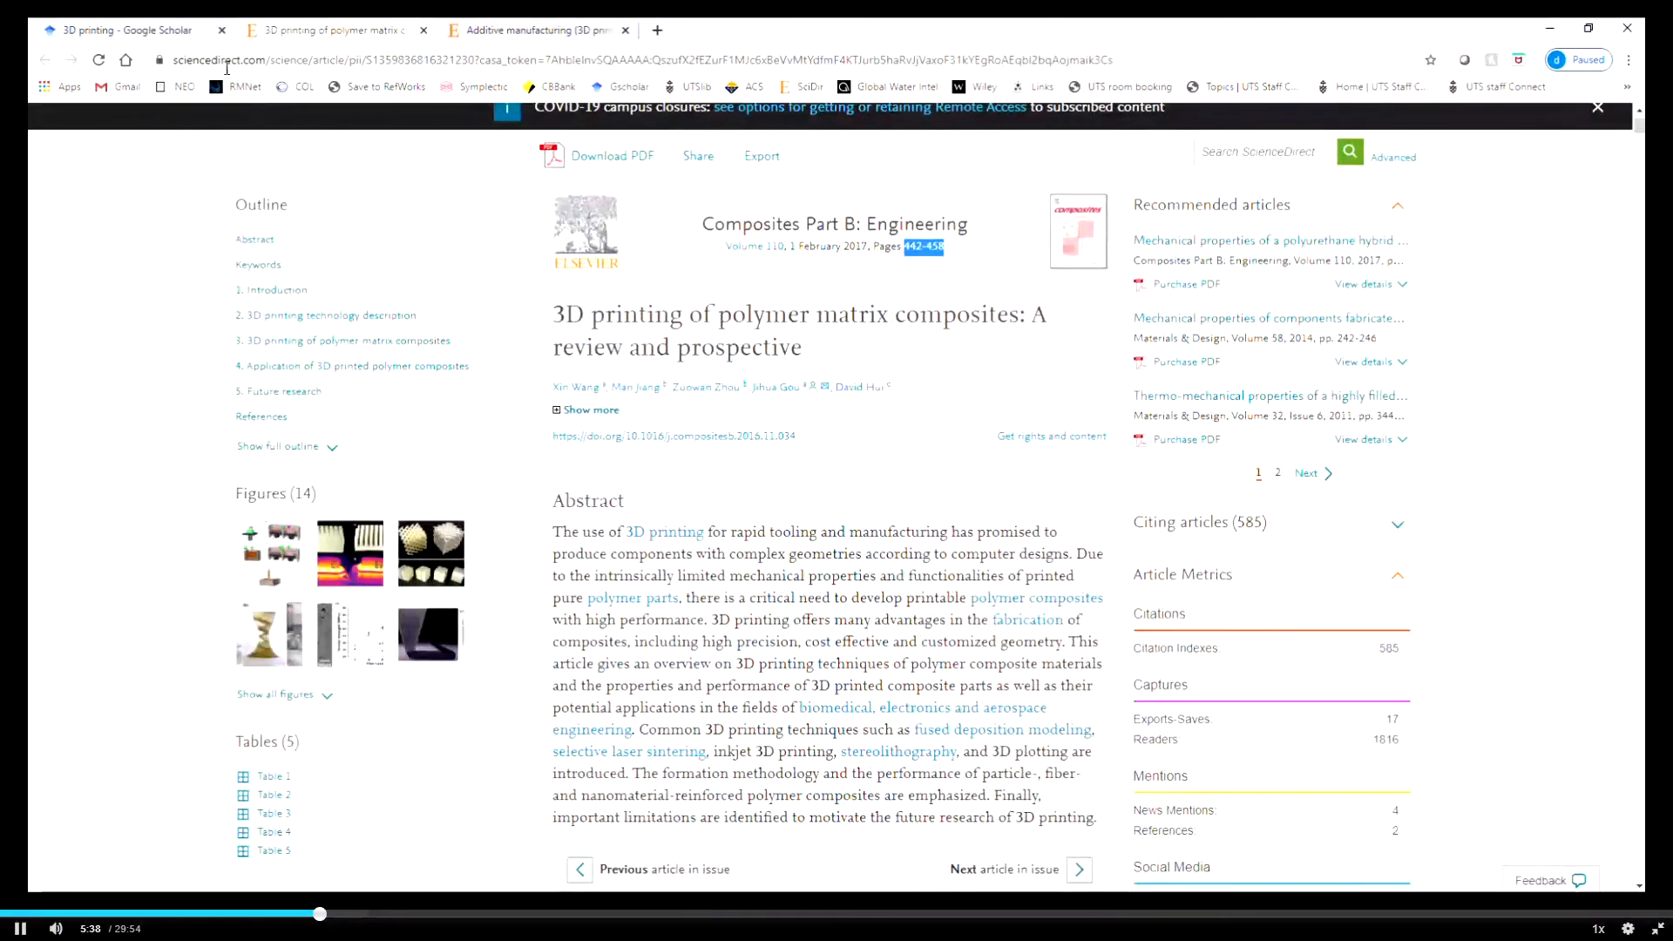
left_click(147, 35)
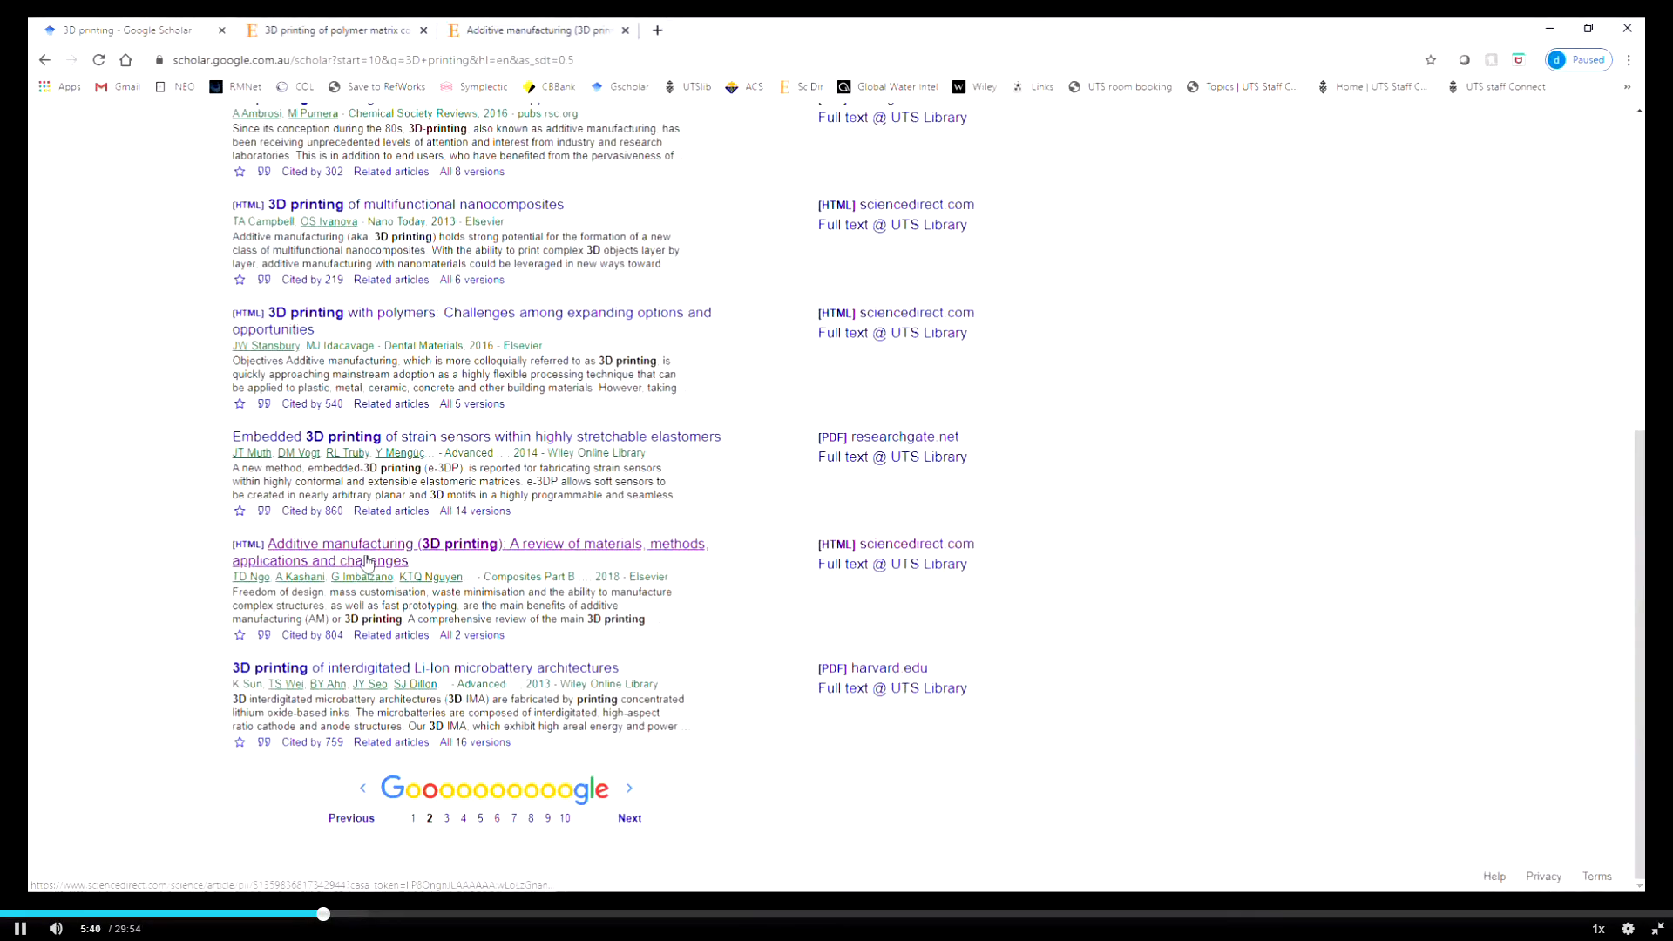
left_click(265, 637)
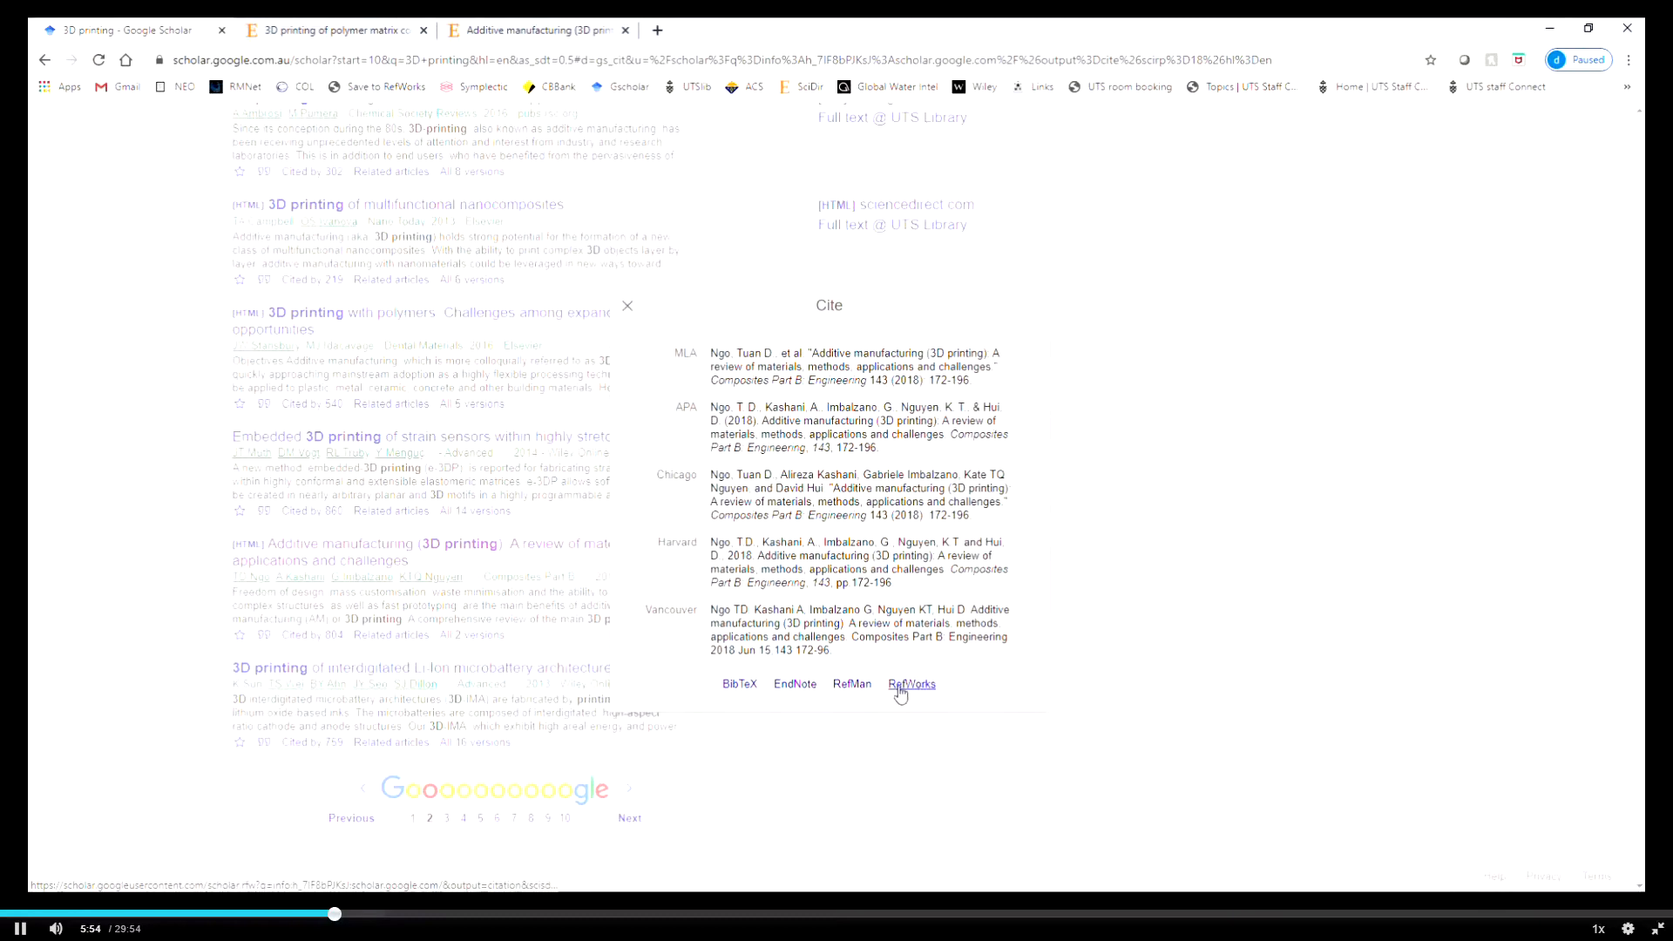
left_click(797, 688)
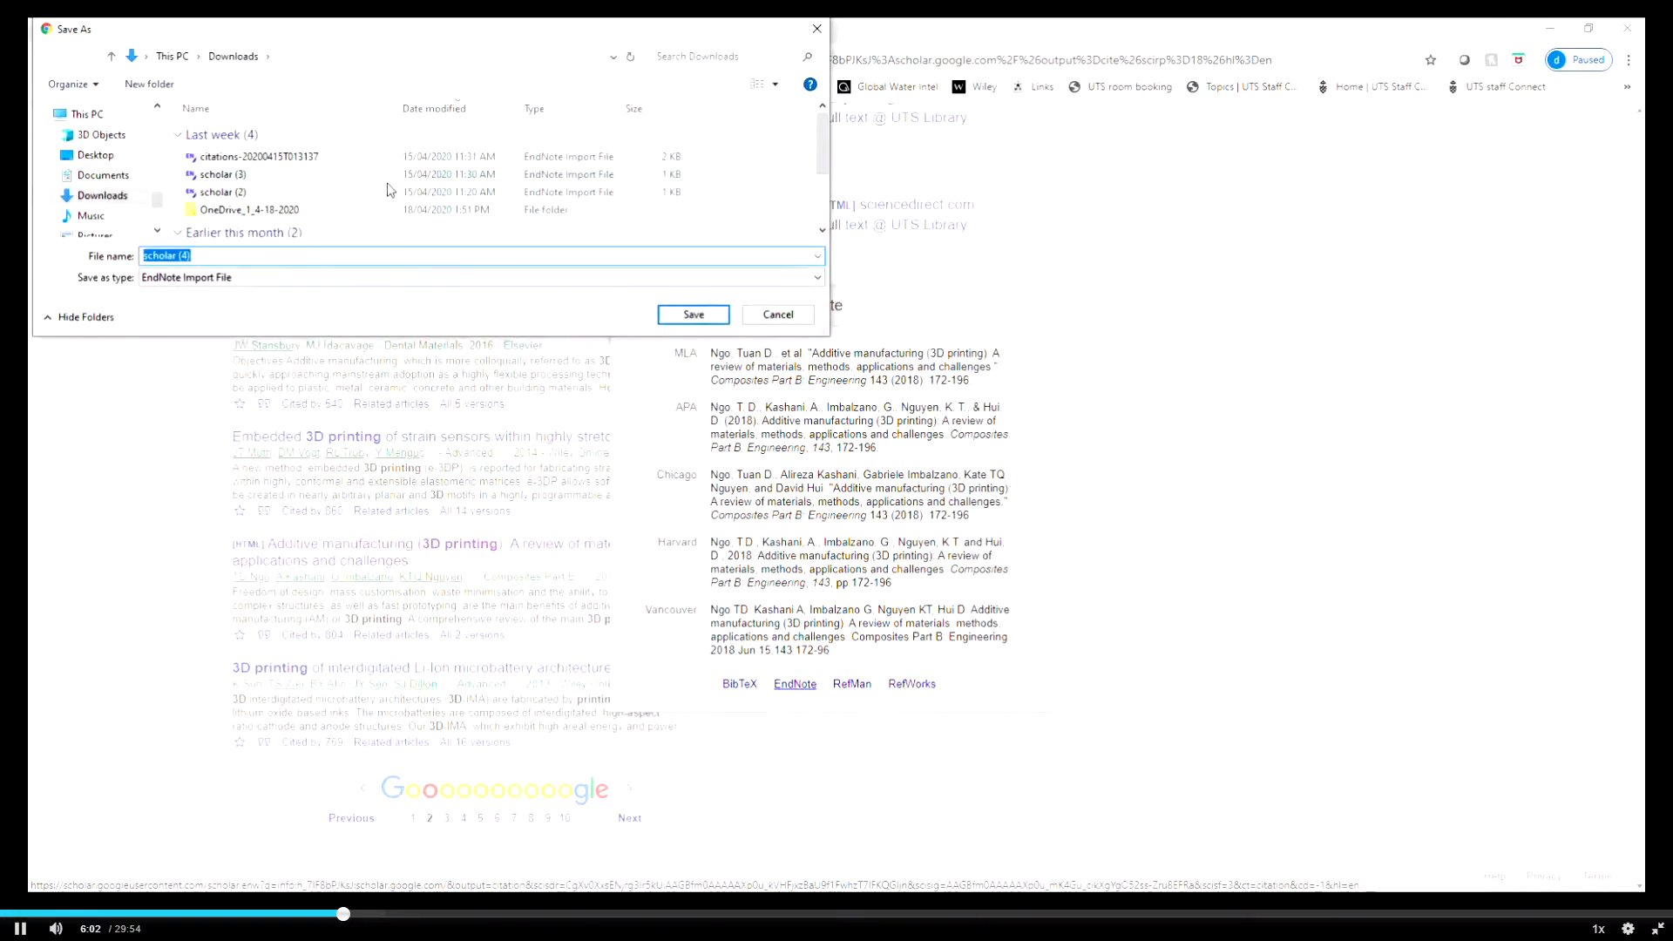
left_click(694, 312)
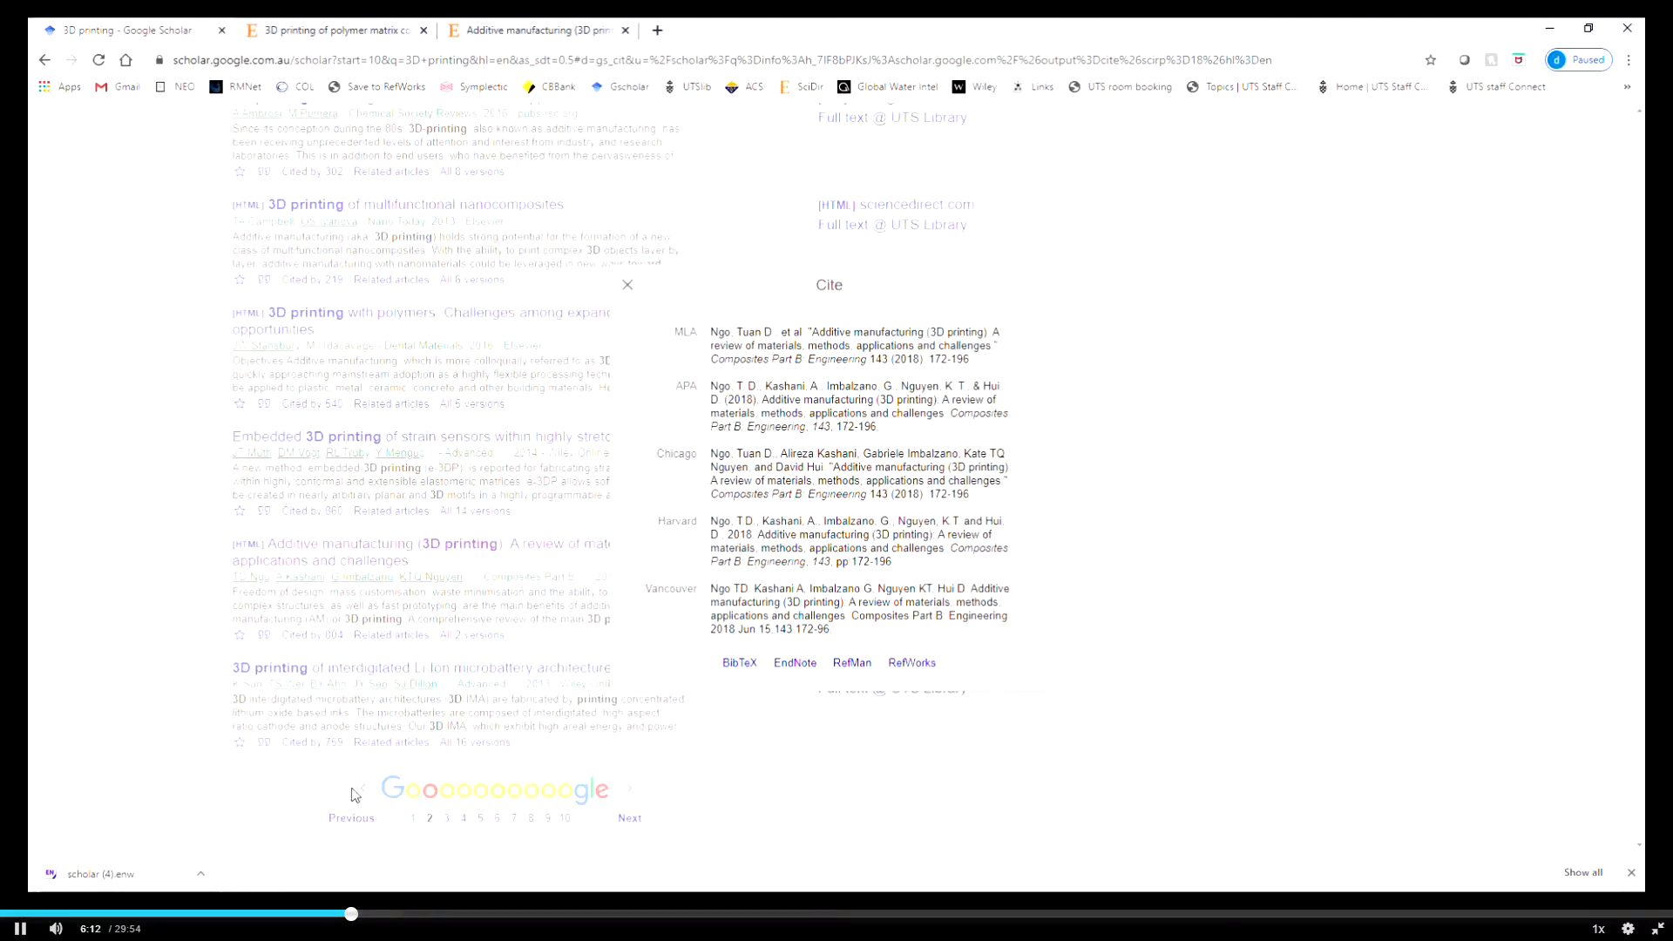
left_click(150, 876)
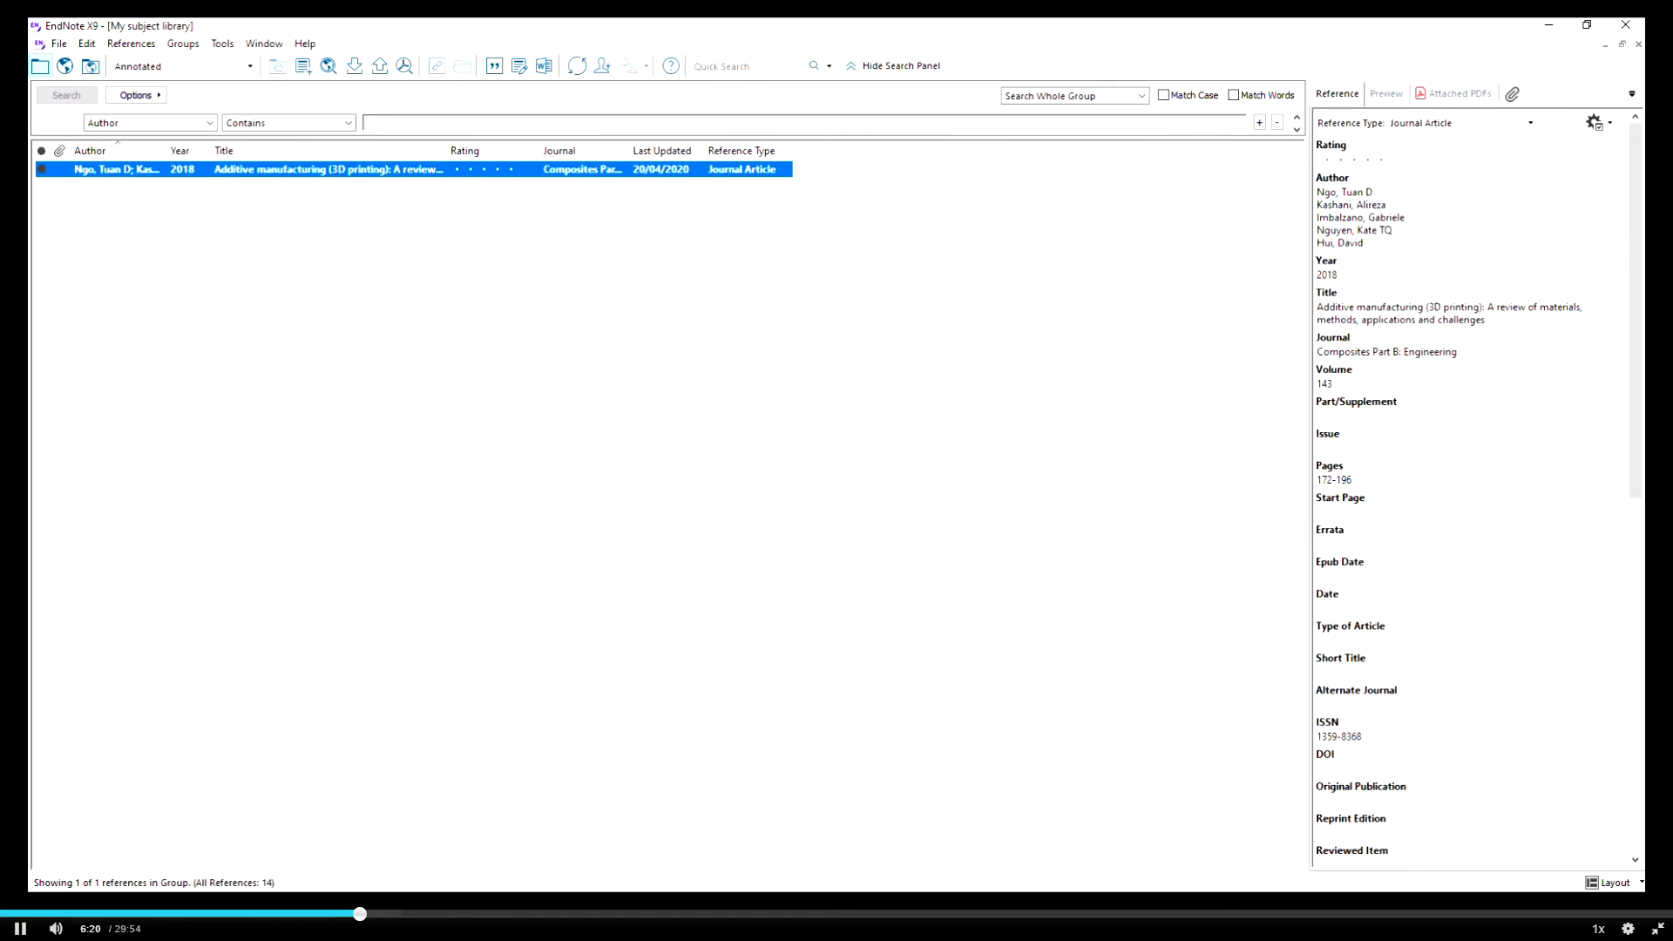
Close Google Scholar's citation window, check the imported additive manufacturing record's fields in EndNote, and close the record
key("alt+Tab")
left_click(730, 240)
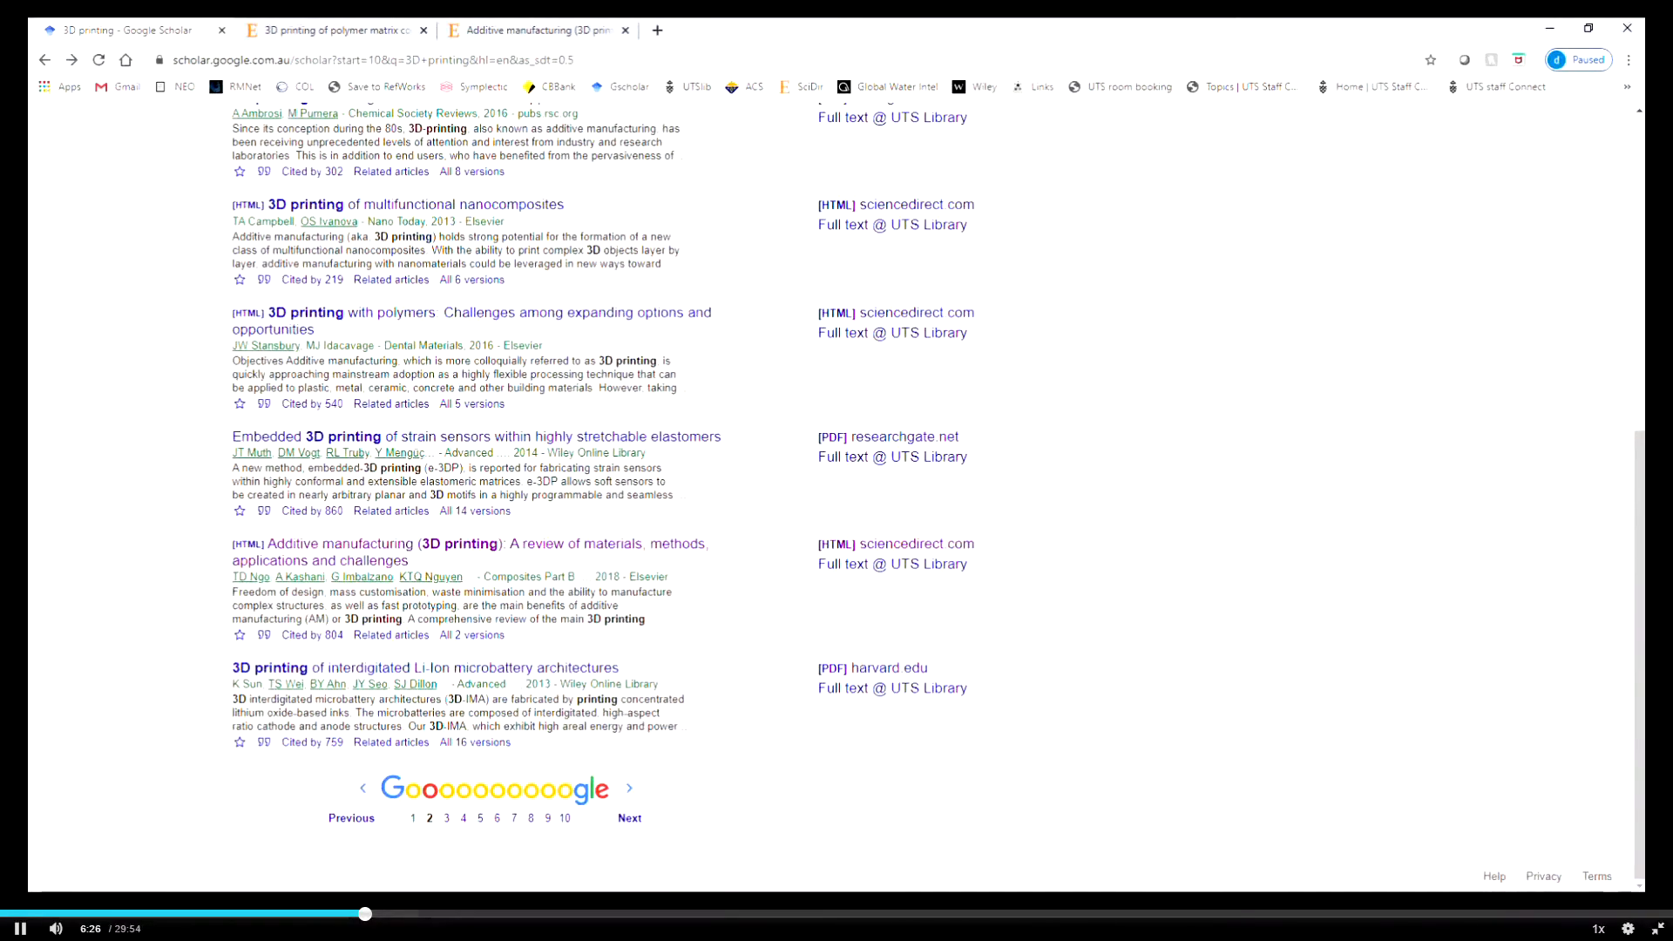
key("alt+Tab")
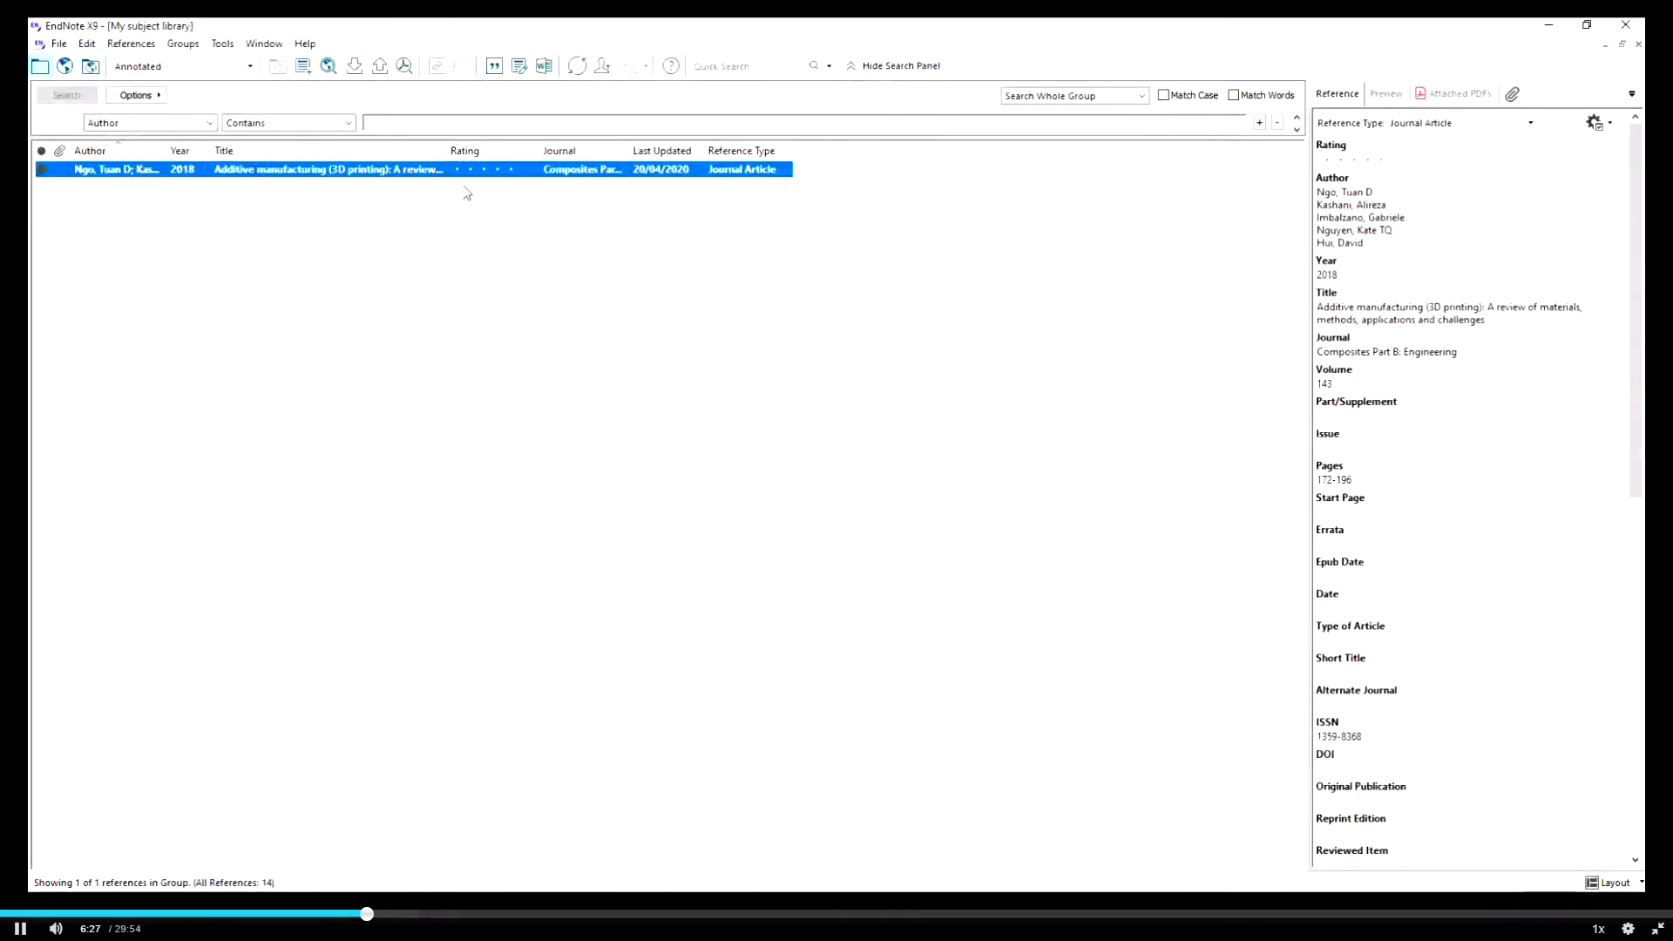
double_click(414, 171)
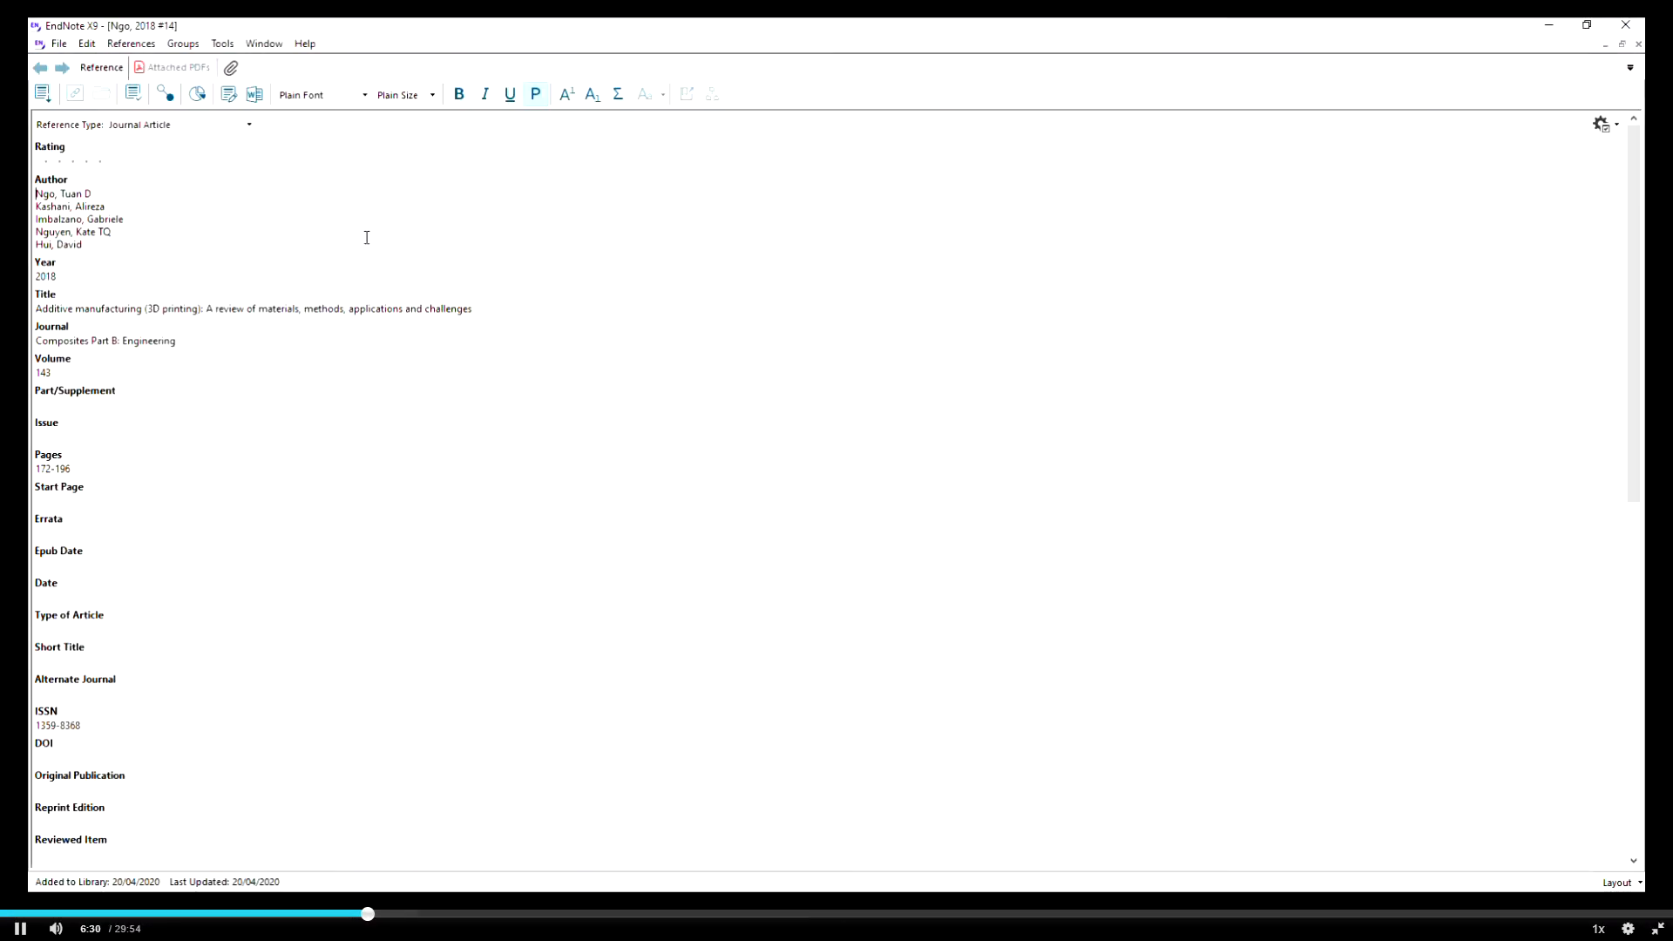
left_click(1639, 45)
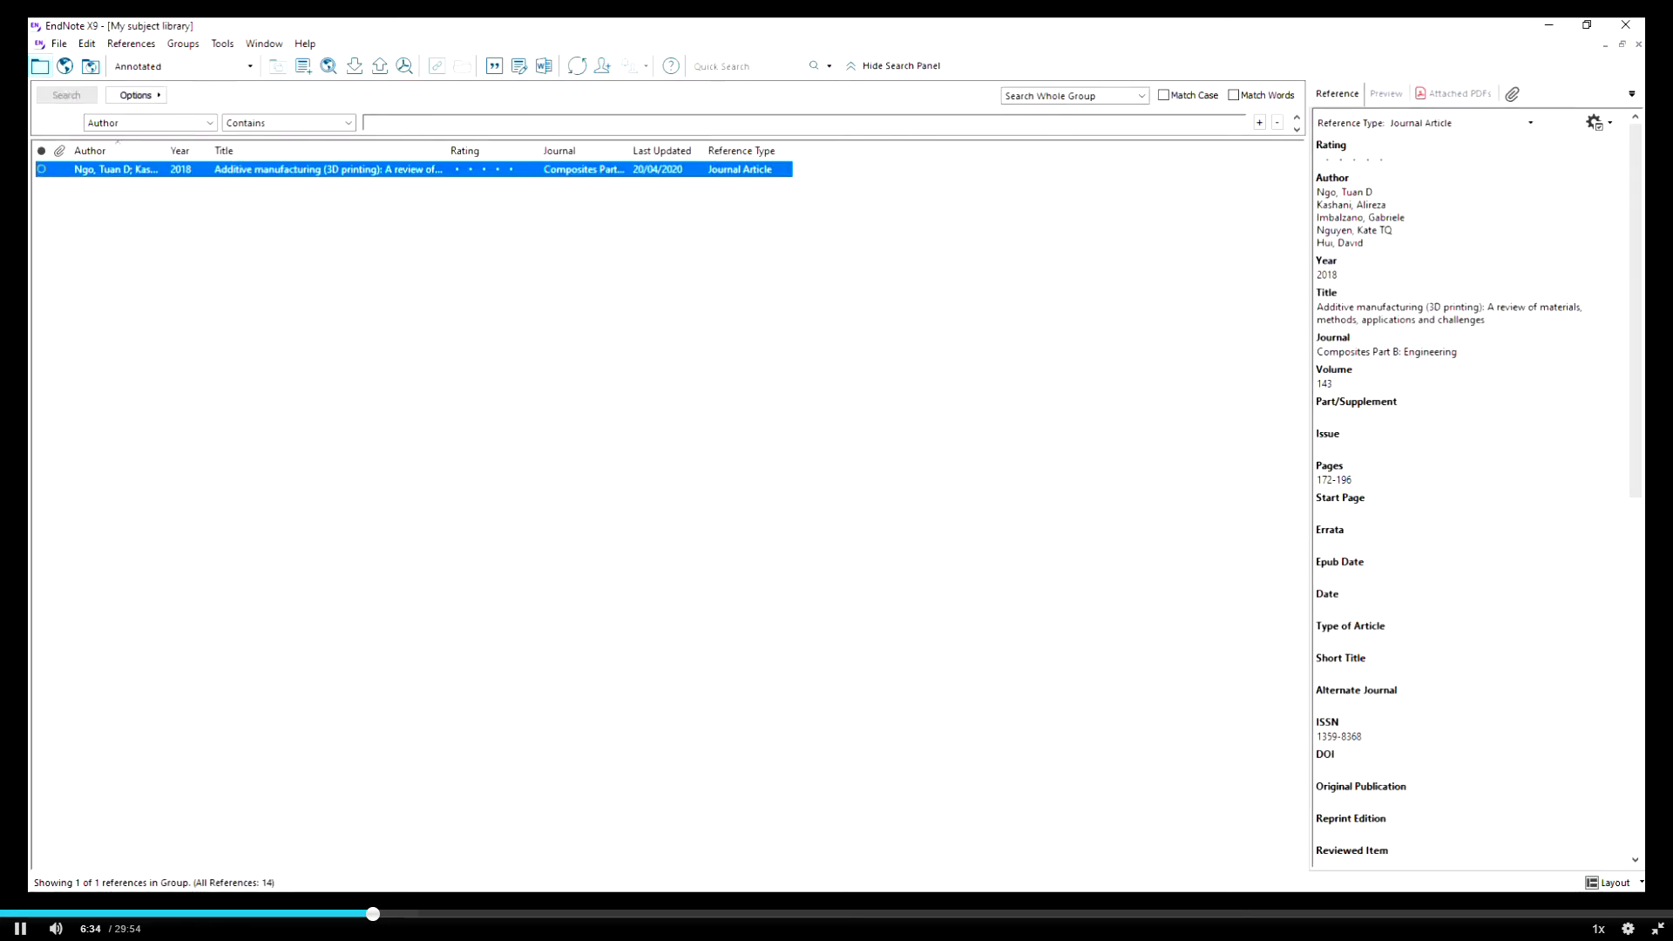
Insert the additive manufacturing review selected in EndNote as a citation before the manual [2] in the Word manuscript's Introduction
key("alt+Tab")
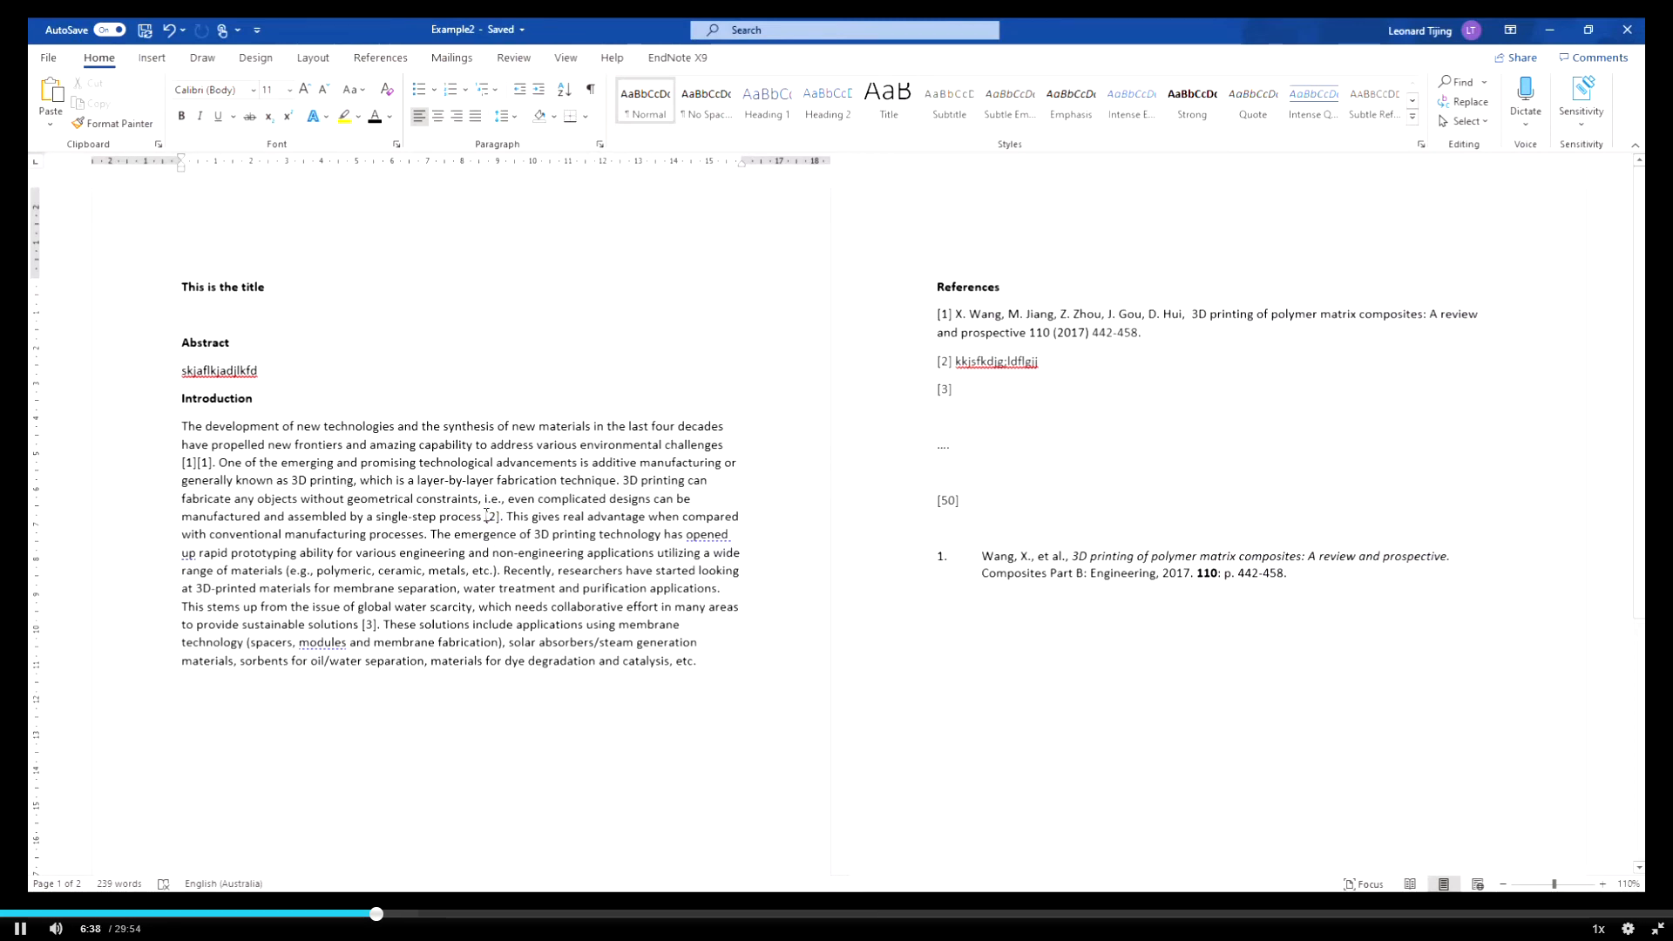
key("alt+Tab")
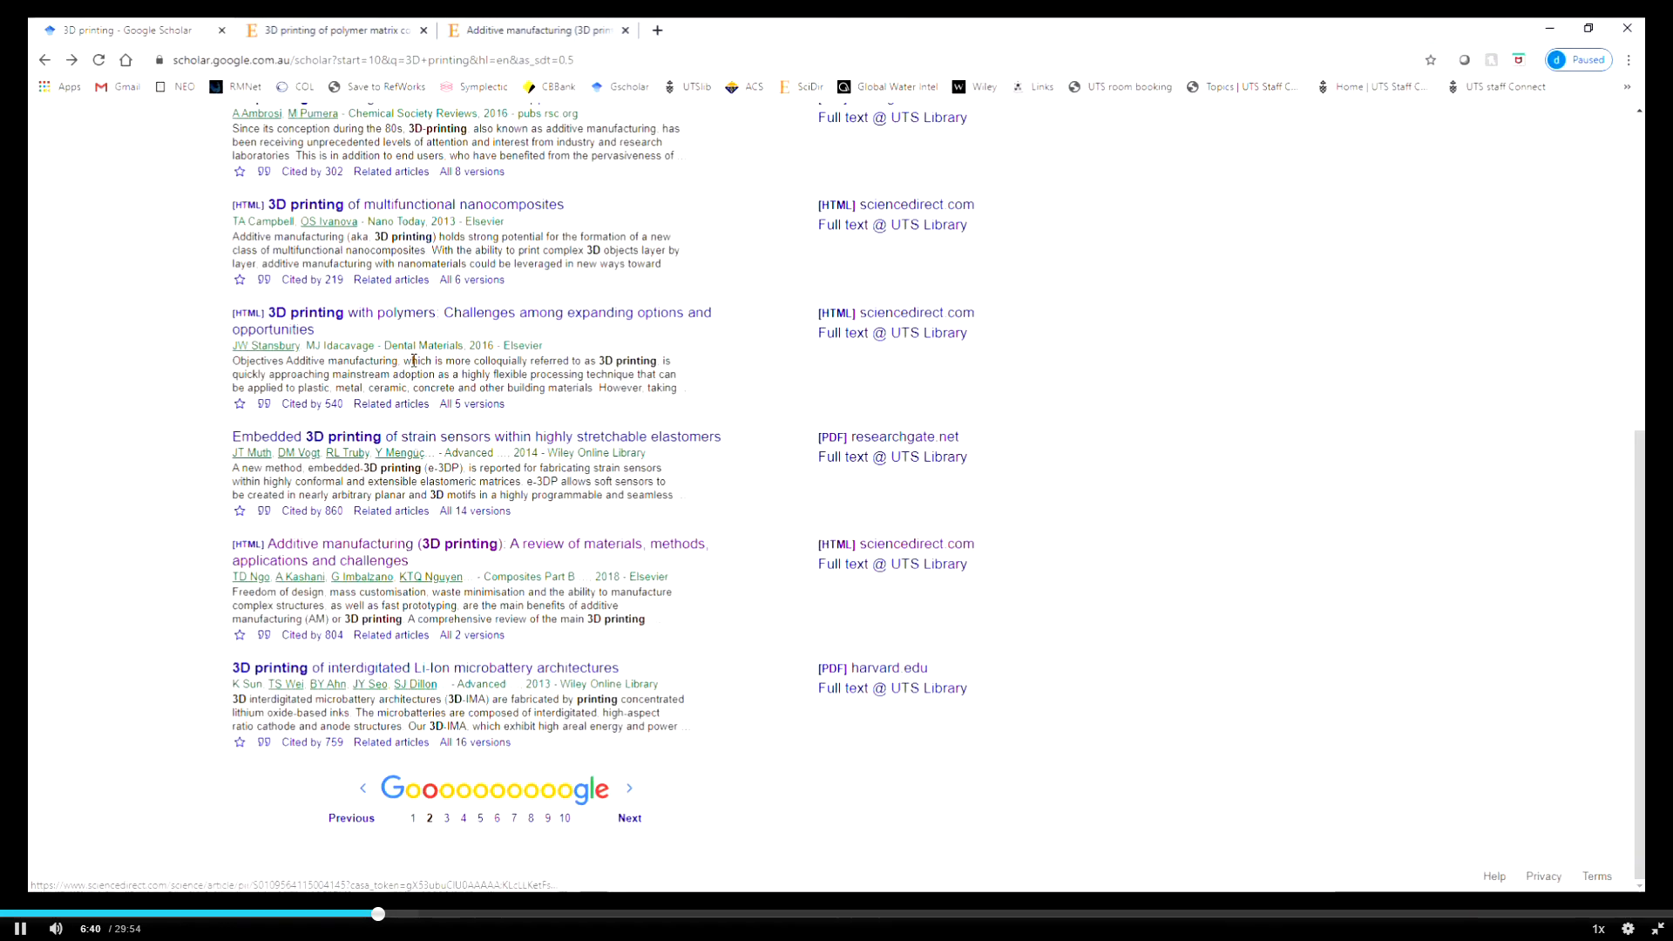
key("alt+Tab")
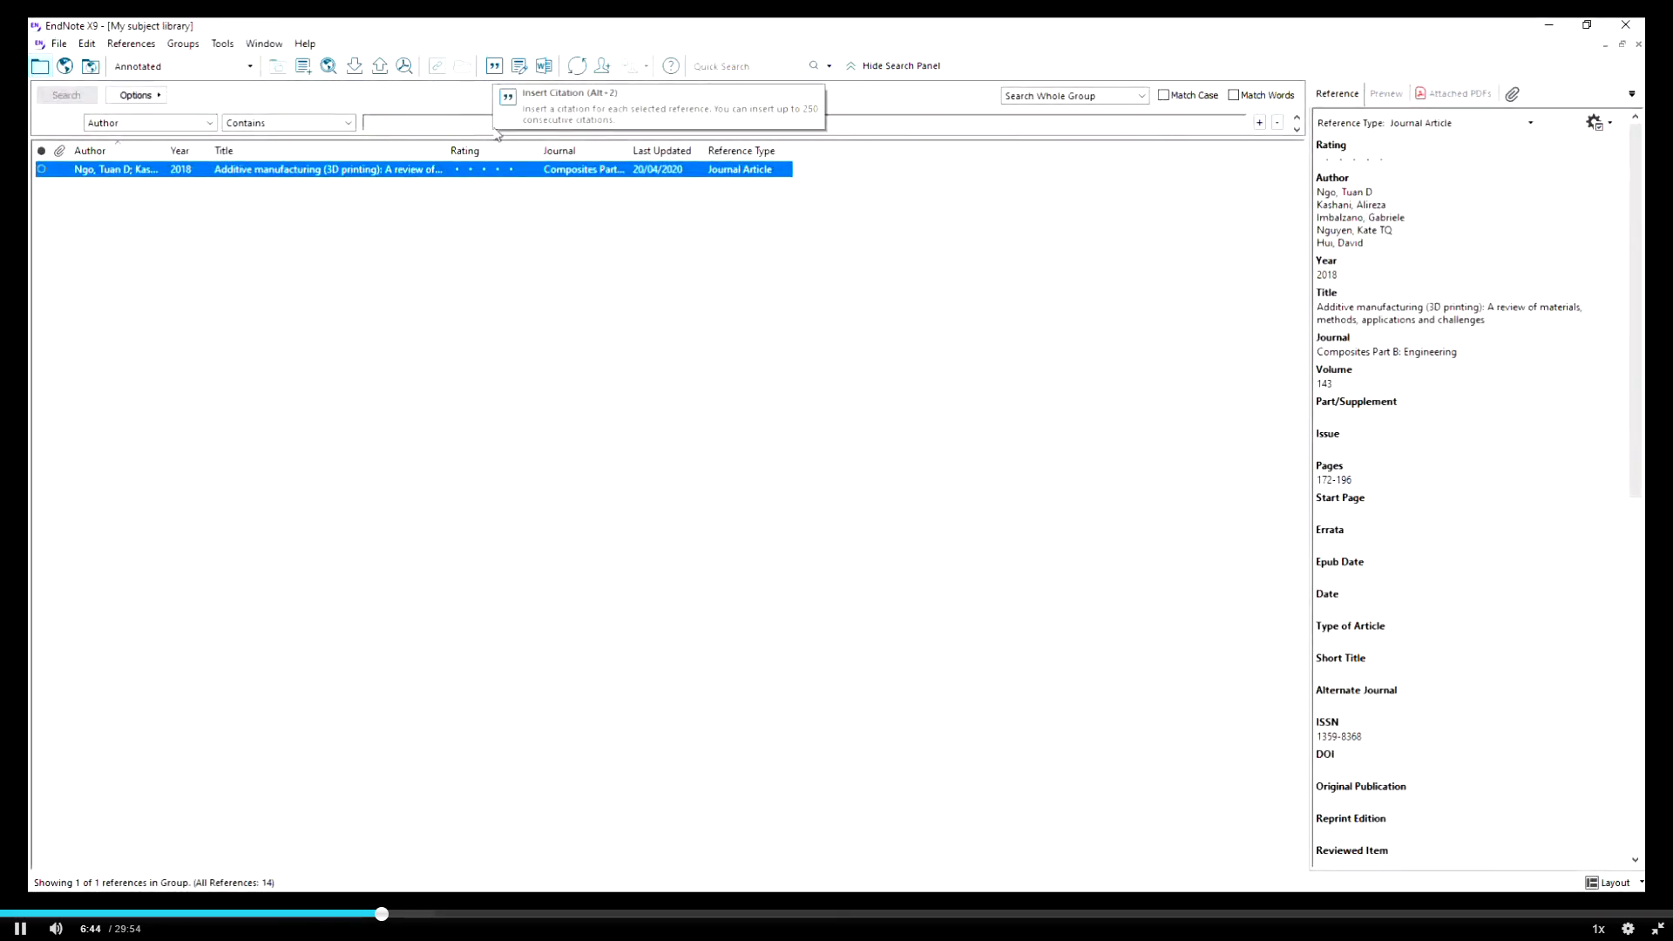
left_click(485, 212)
left_click(493, 170)
left_click(494, 66)
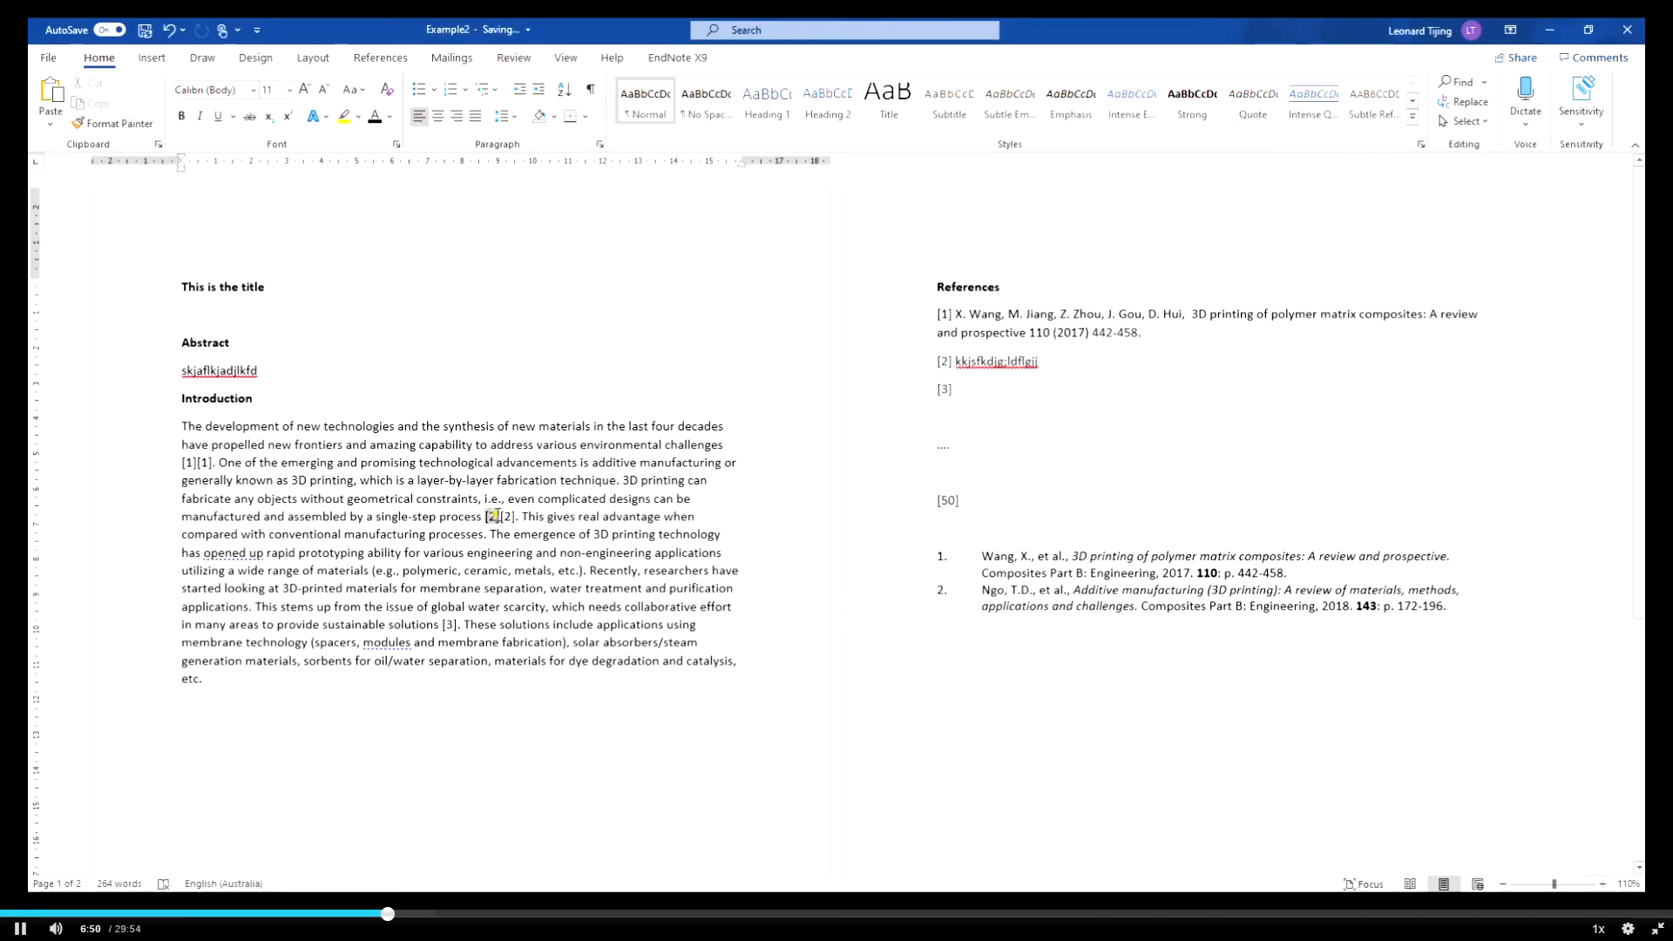
Add a bold "References" heading on its own line directly above the generated bibliography
left_click(1146, 560)
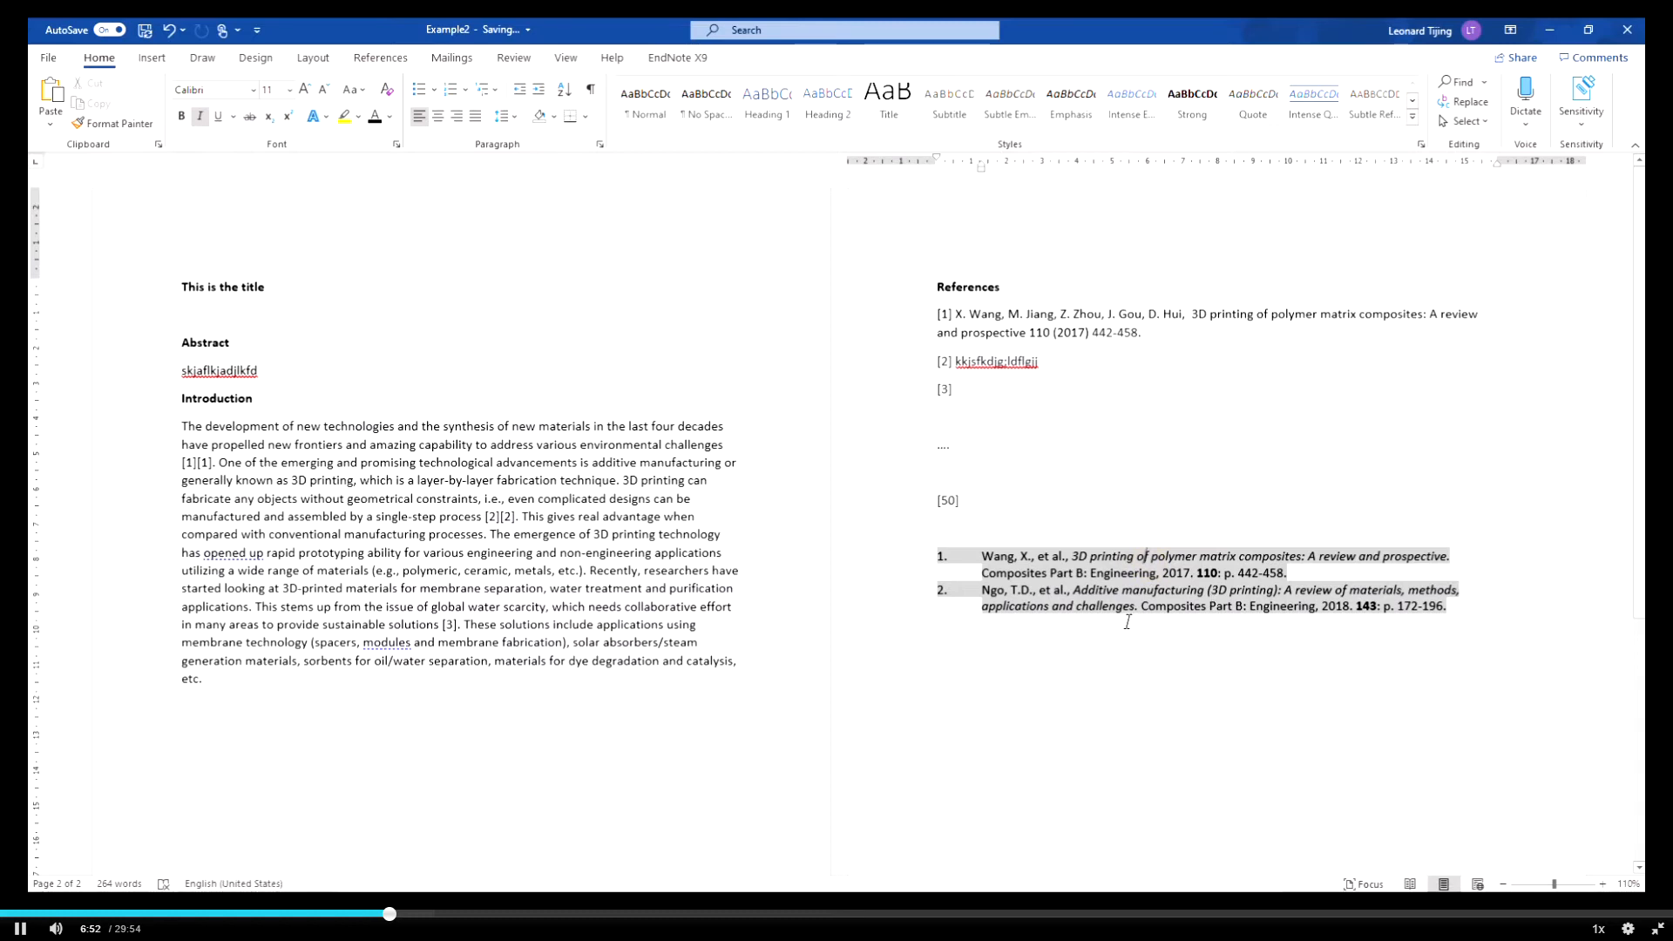
left_click(1015, 532)
key("Return")
type("References")
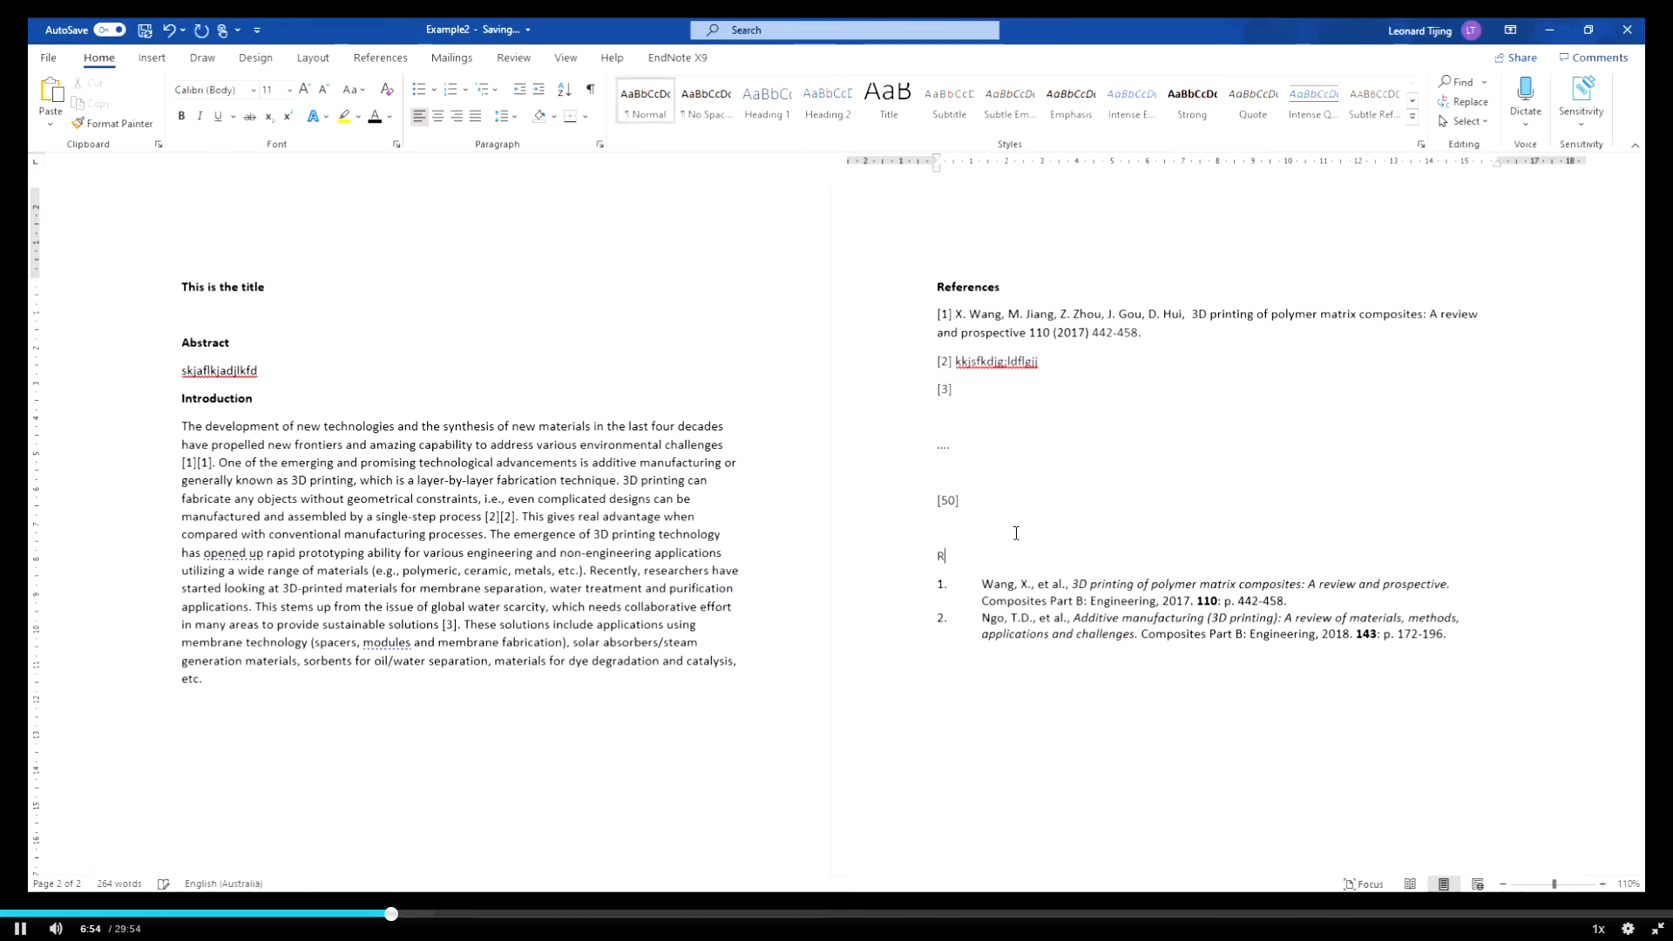
left_click(911, 564)
key("ctrl+b")
left_click(1168, 757)
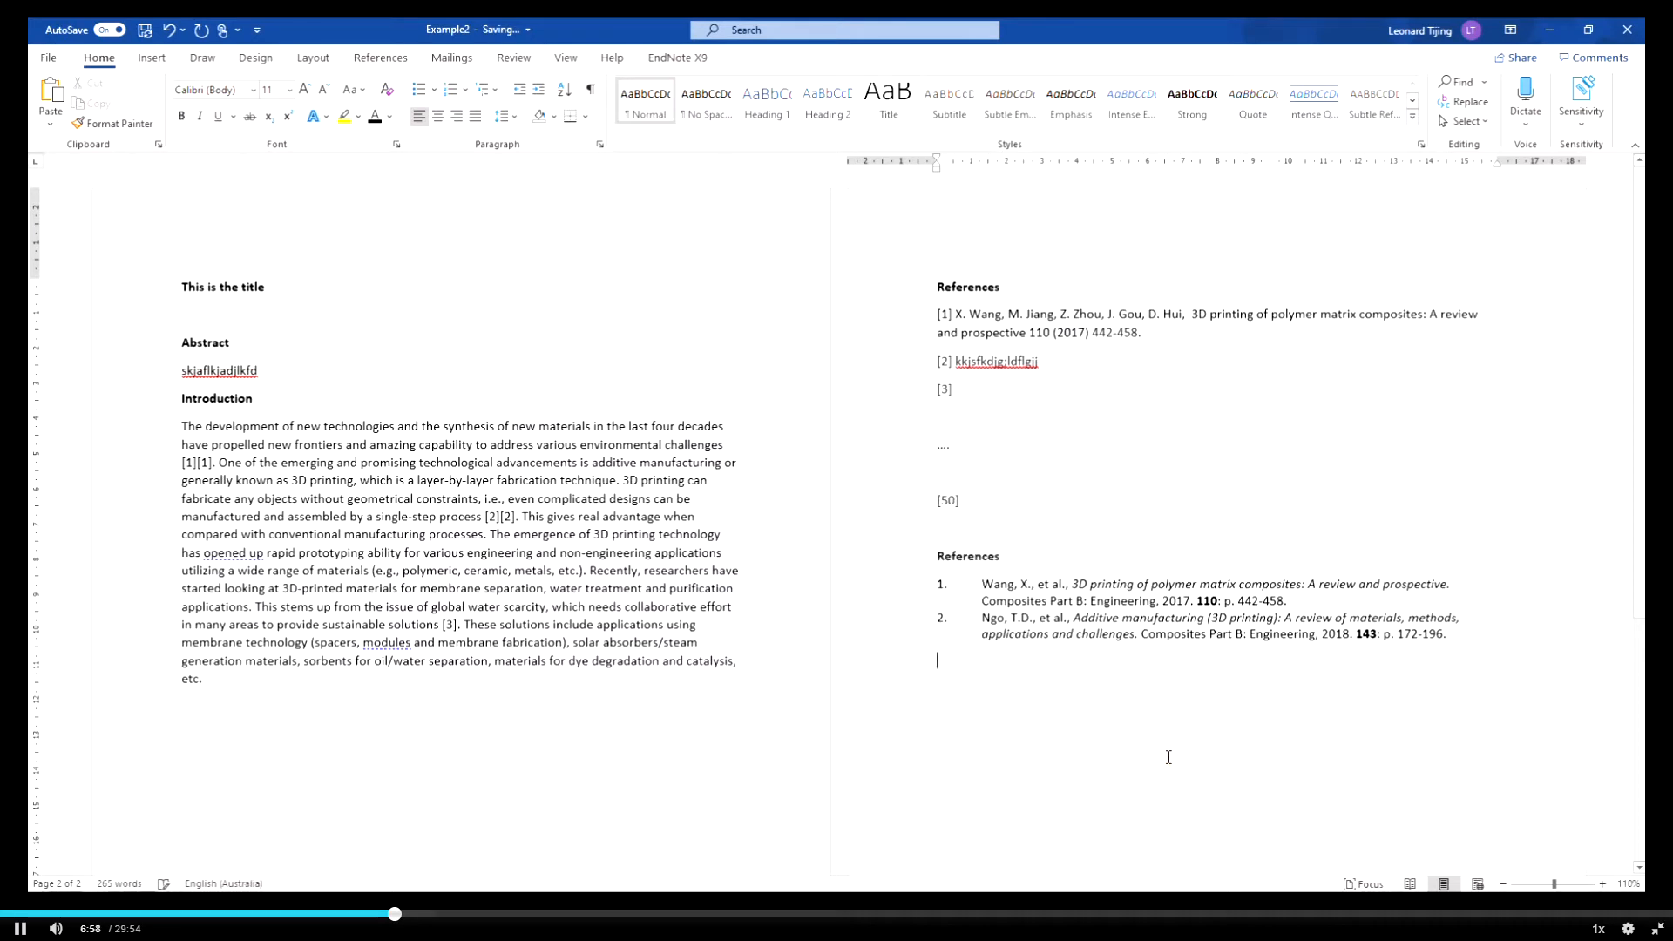
Place the cursor before [3], export "Embedded 3D printing of strain sensors within highly stretchable elastomers" from Google Scholar as scholar (5), and open it in EndNote
left_click(448, 623)
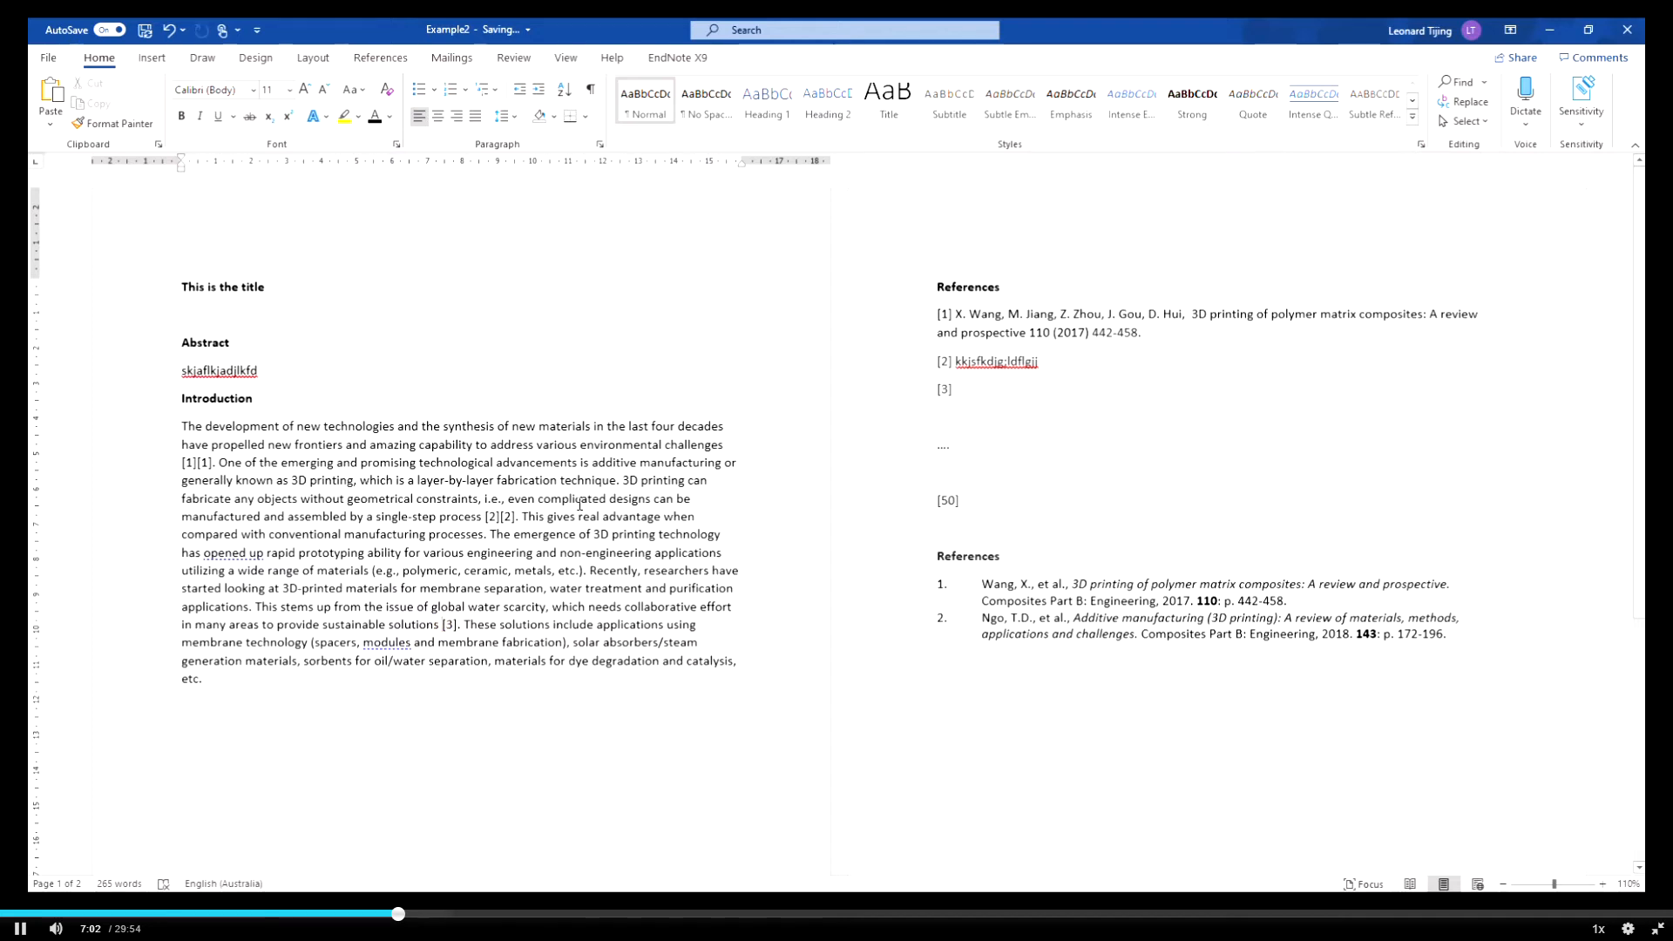
key("alt+Tab")
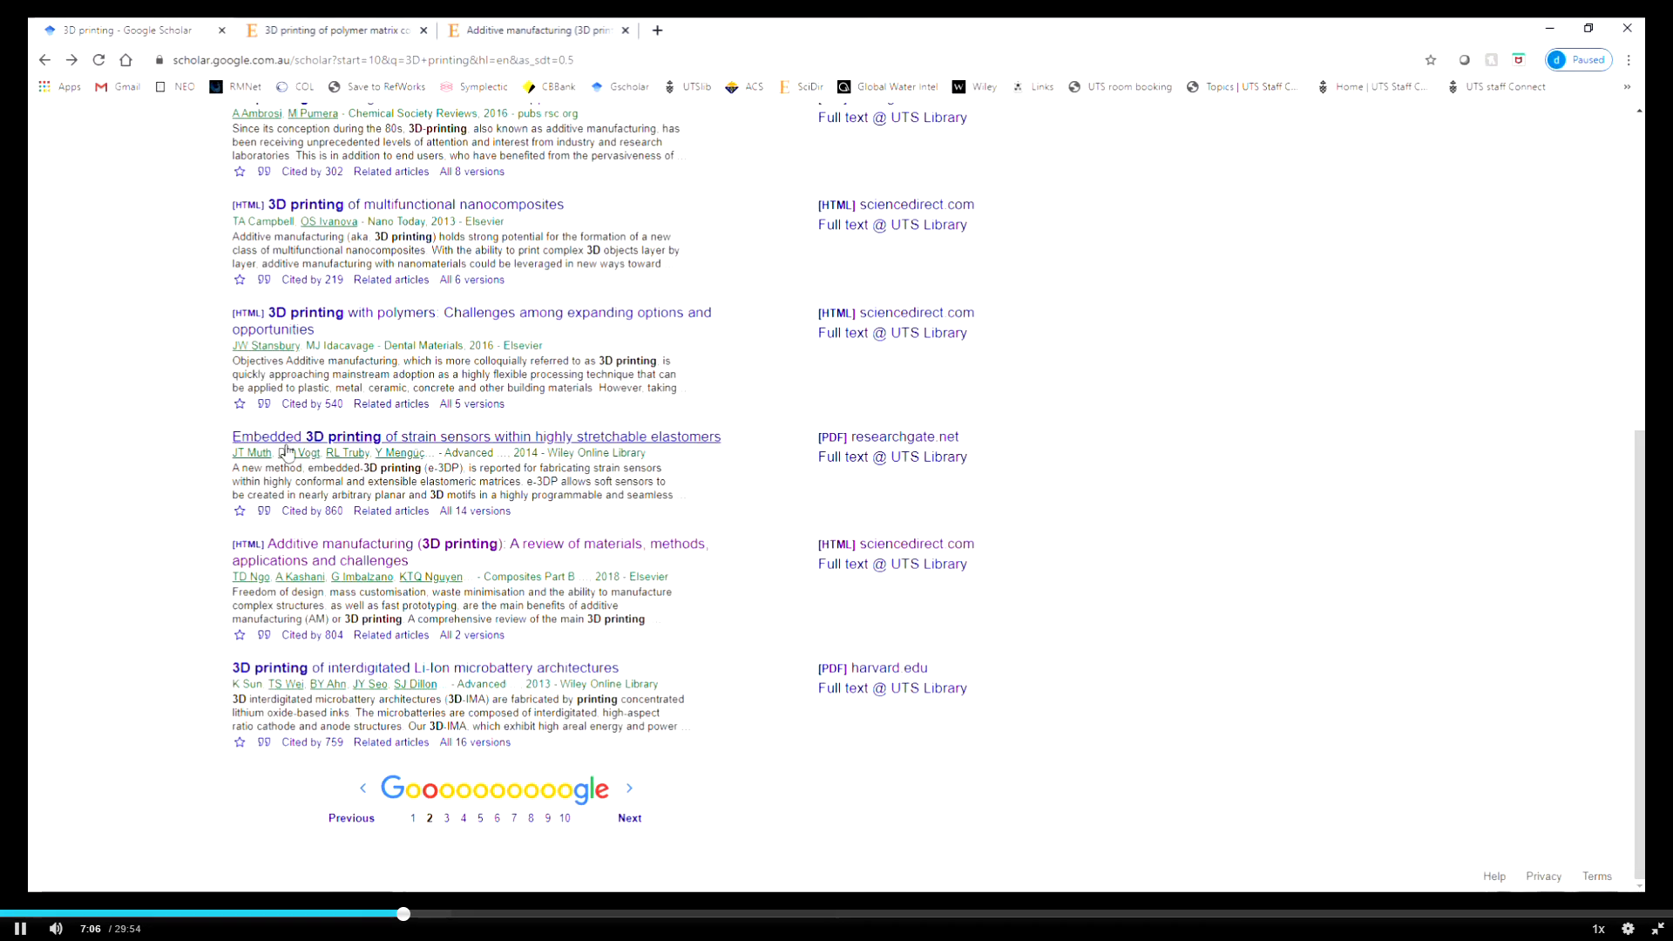
left_click(264, 512)
scroll(864, 475, "down", 1)
left_click(793, 686)
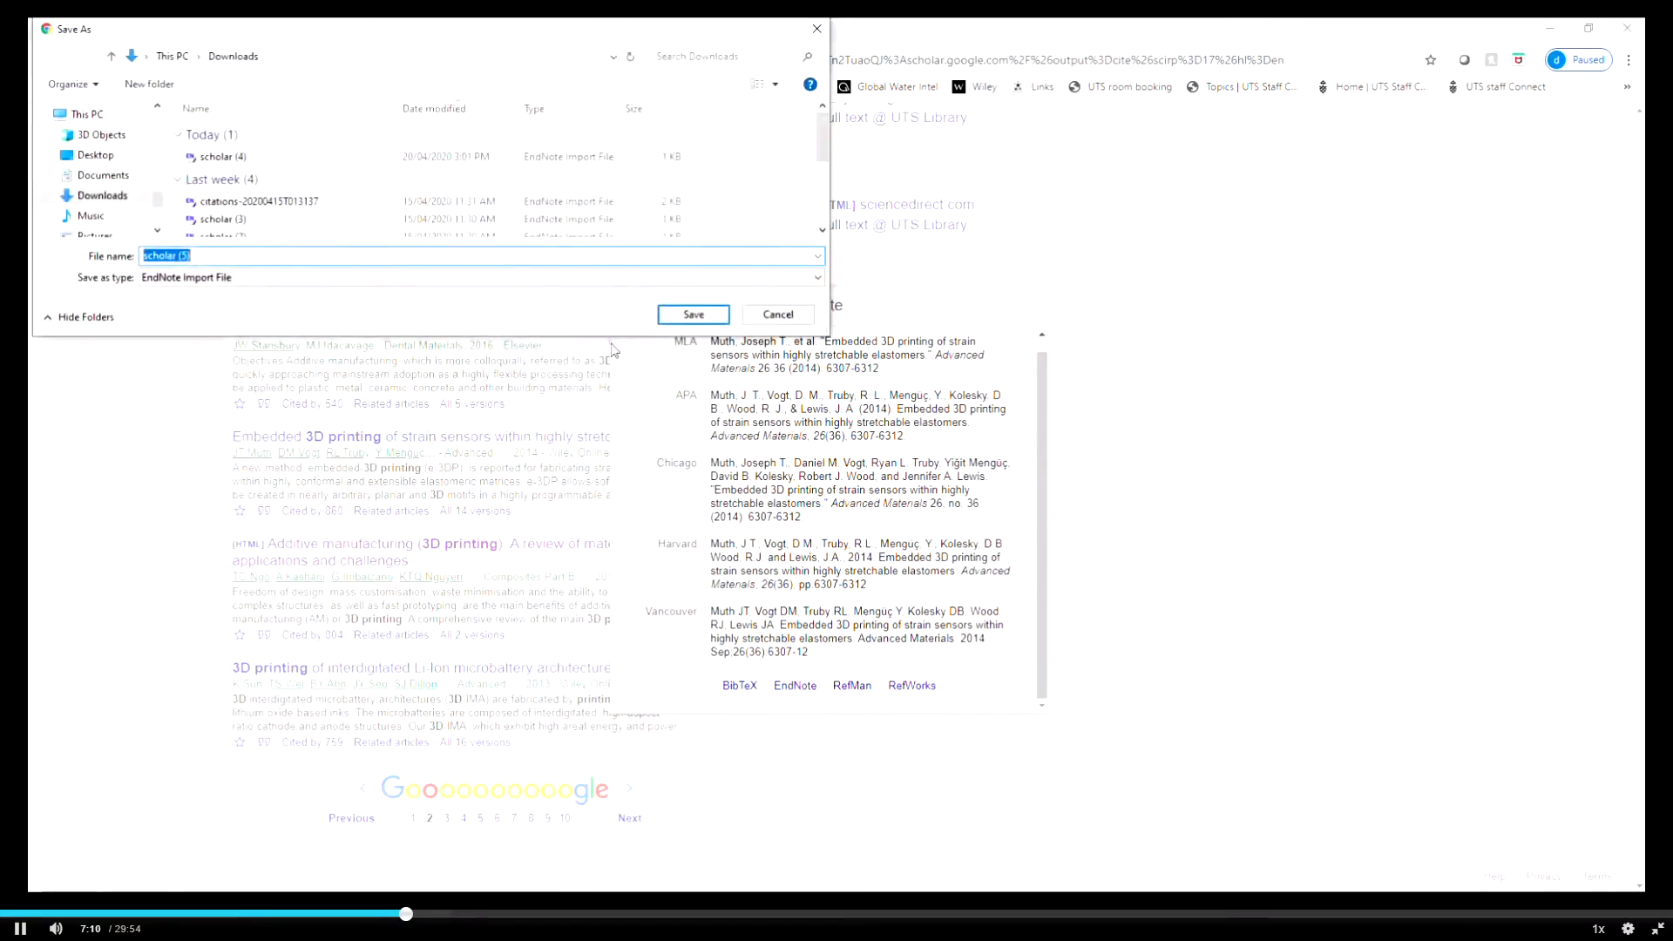
left_click(662, 314)
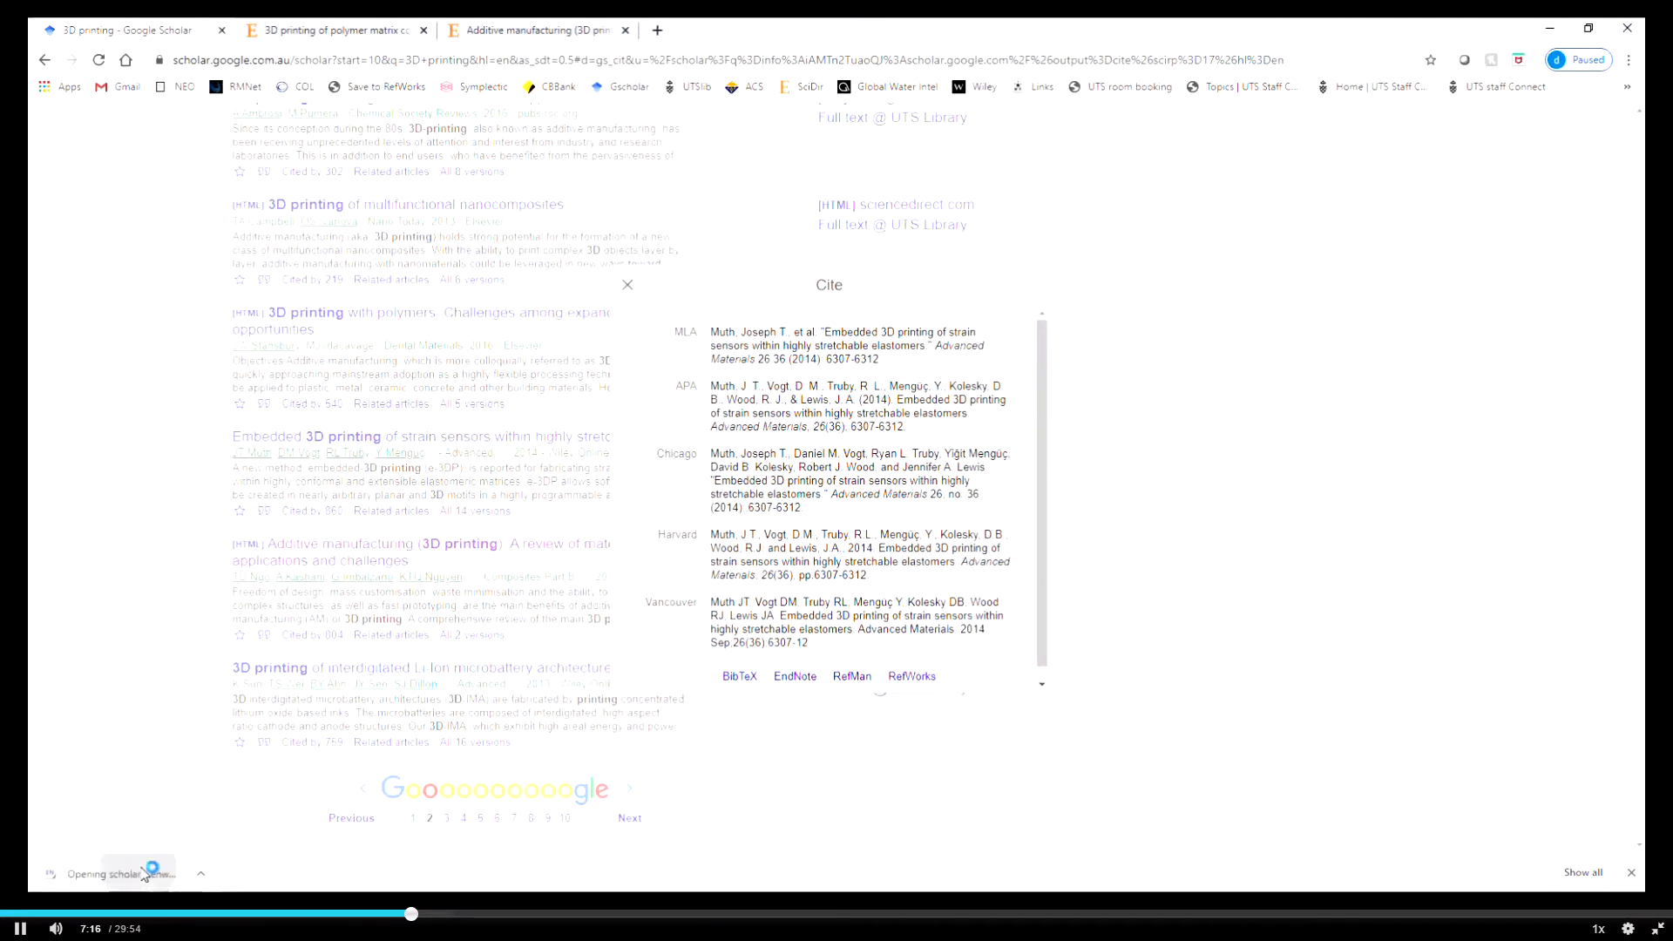
left_click(140, 872)
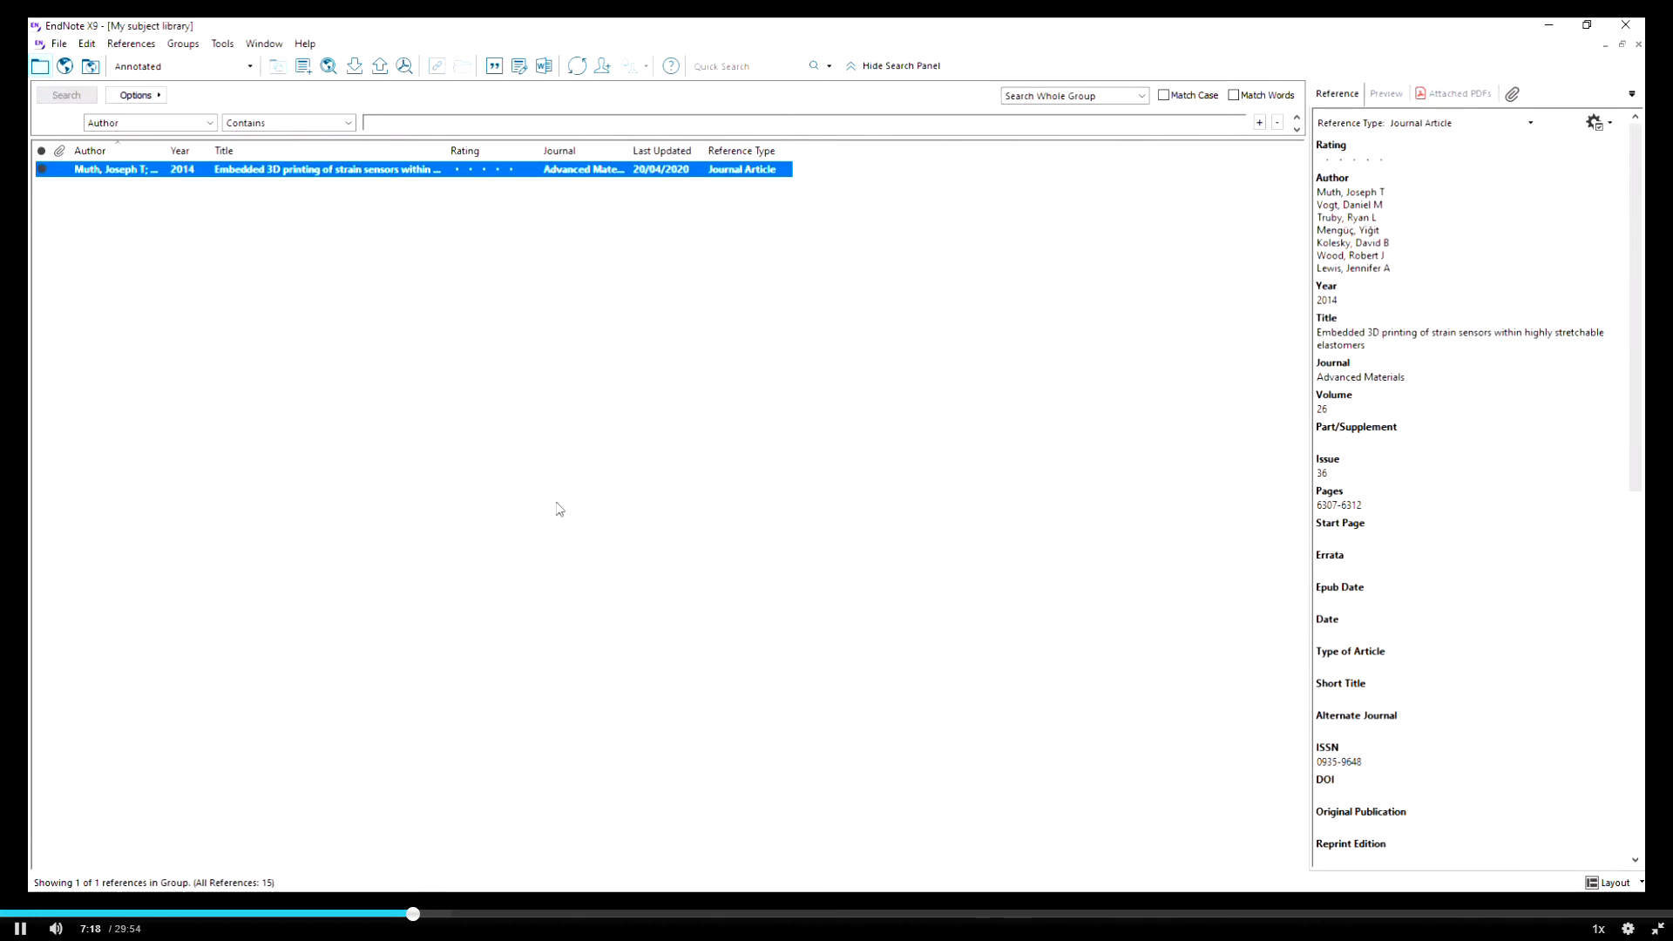
Insert the strain sensors article from EndNote as a citation before the manual [3] in Word, and compare the generated bibliography with the manual list
key("alt+Tab")
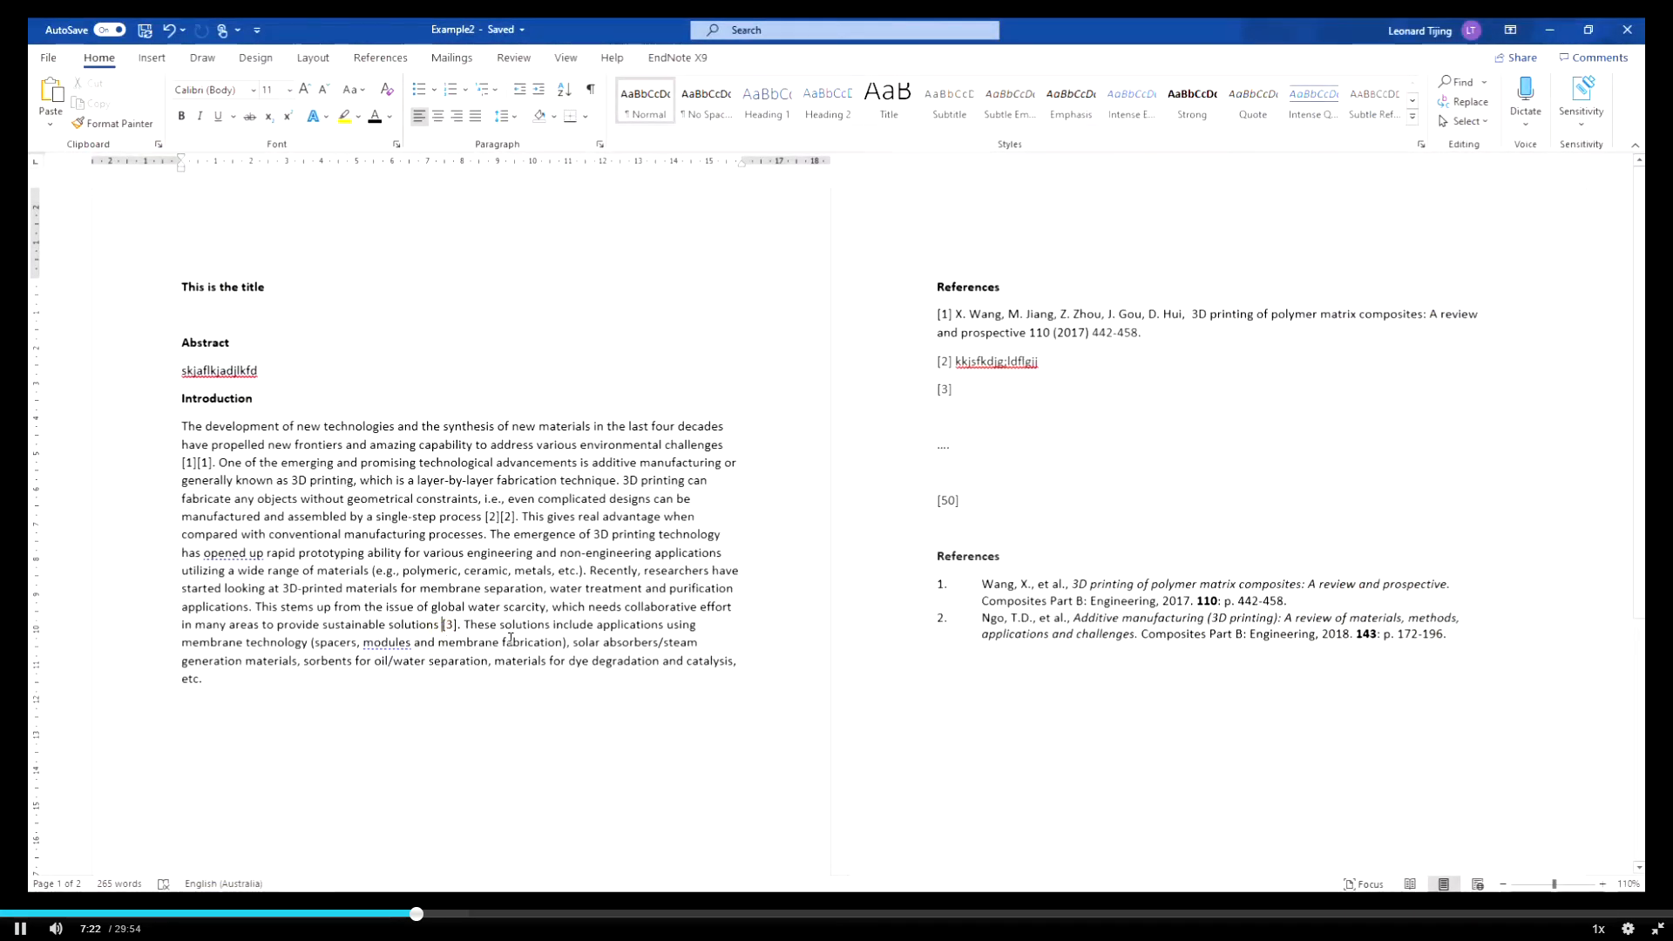
key("alt+Tab")
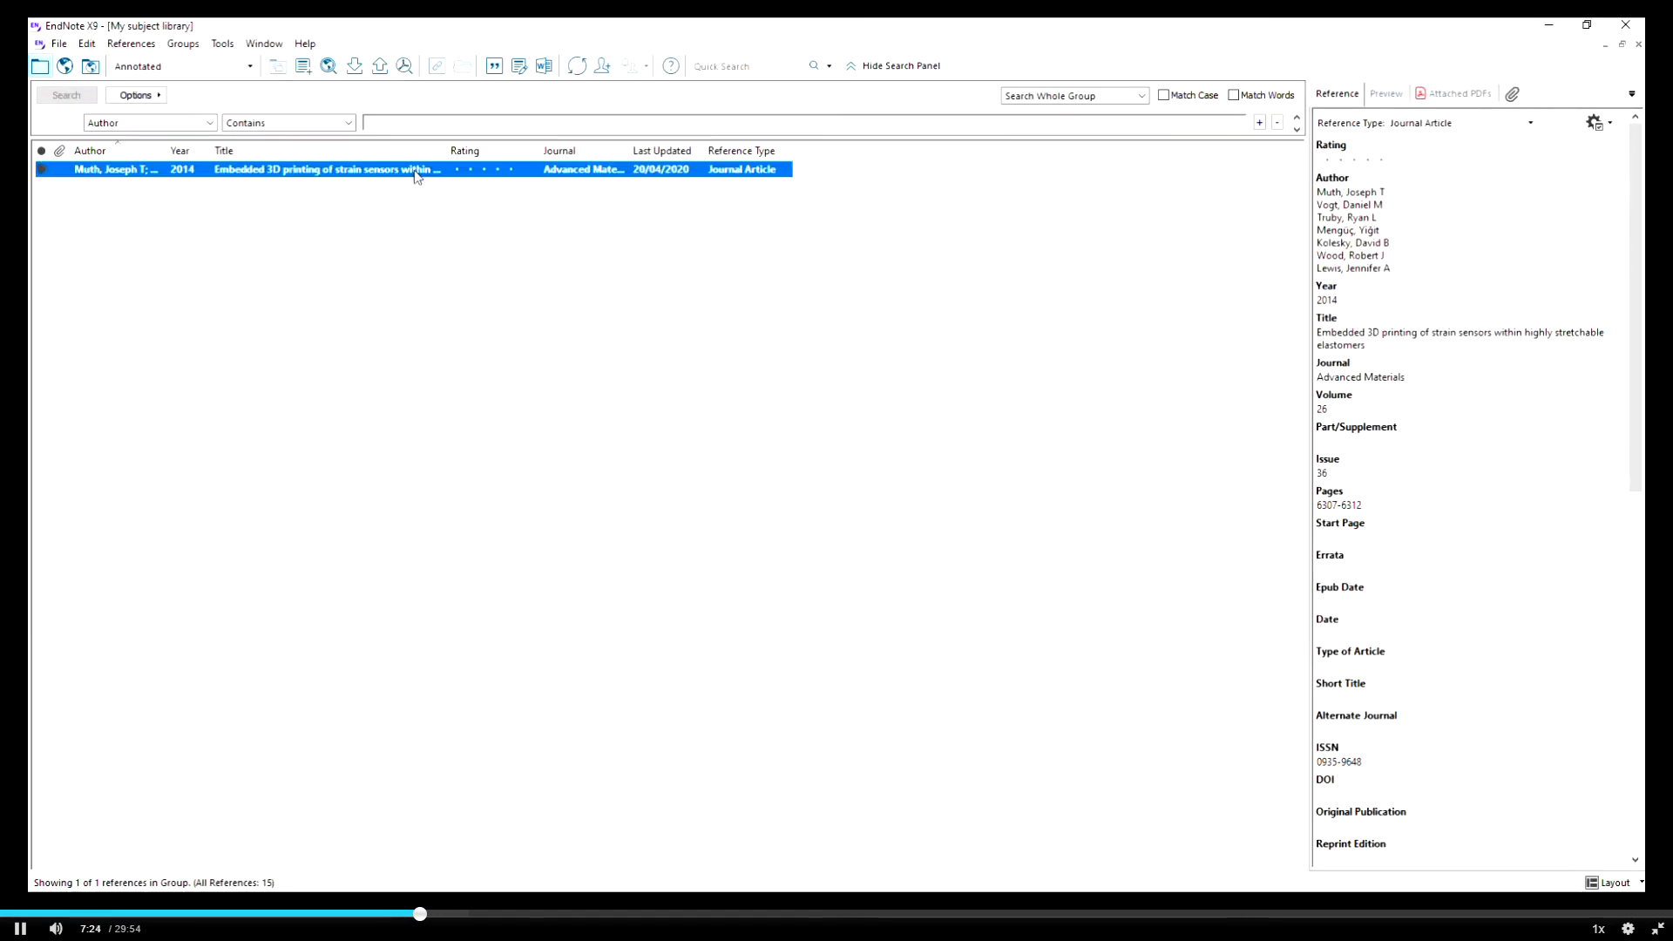
left_click(494, 68)
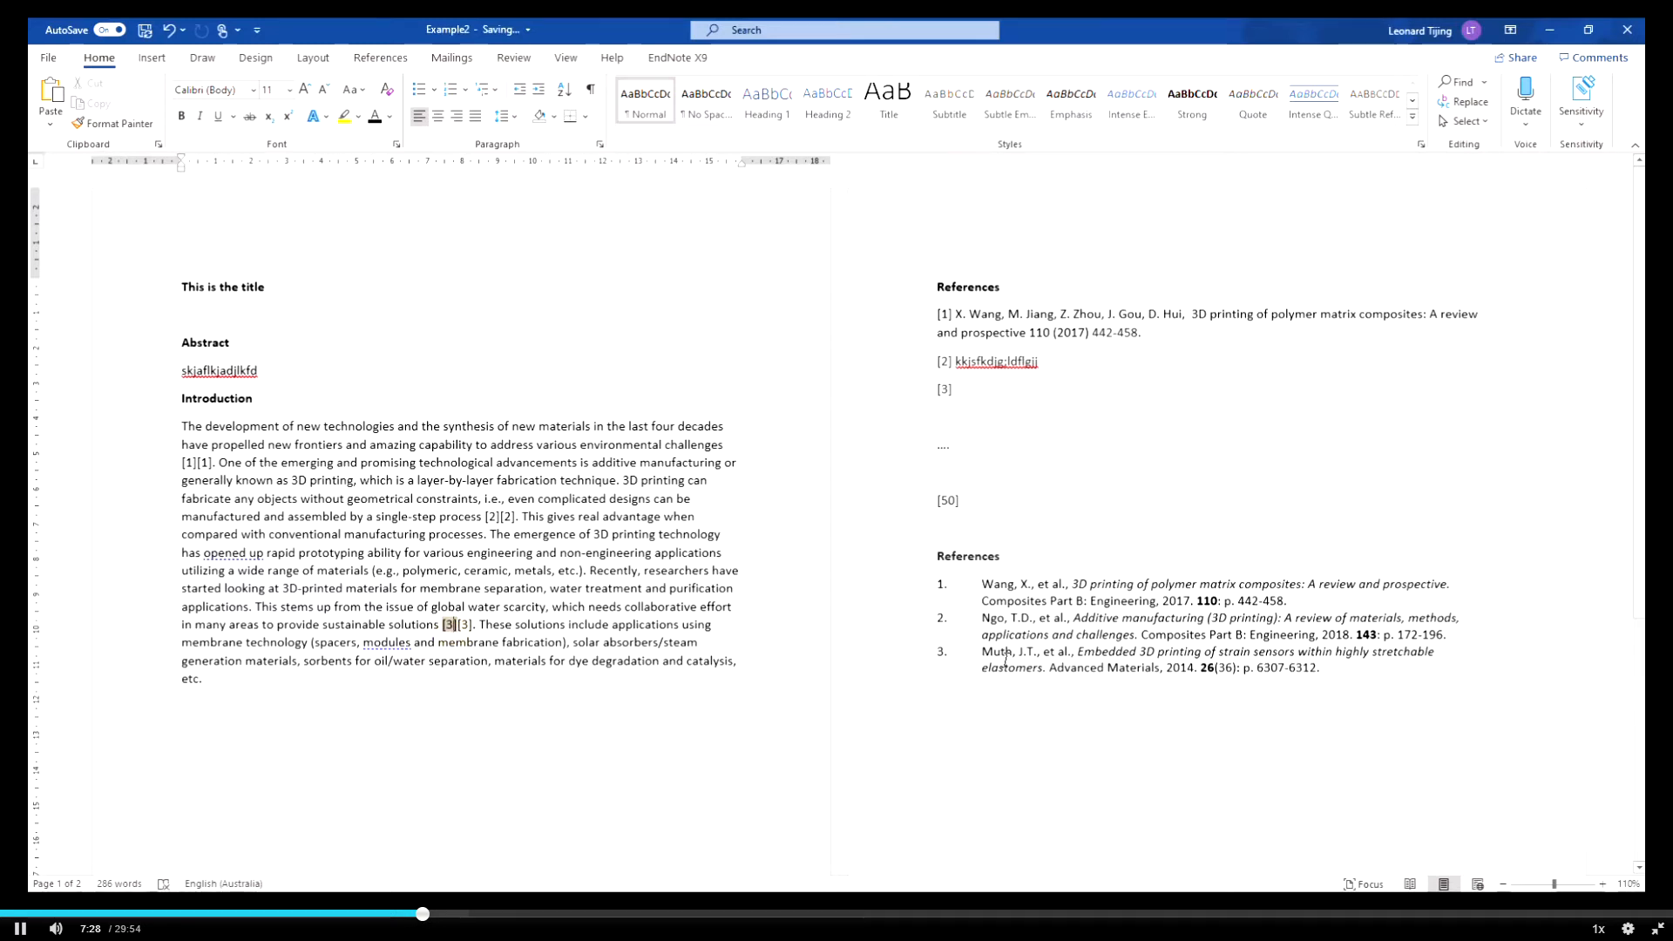
left_click(1006, 664)
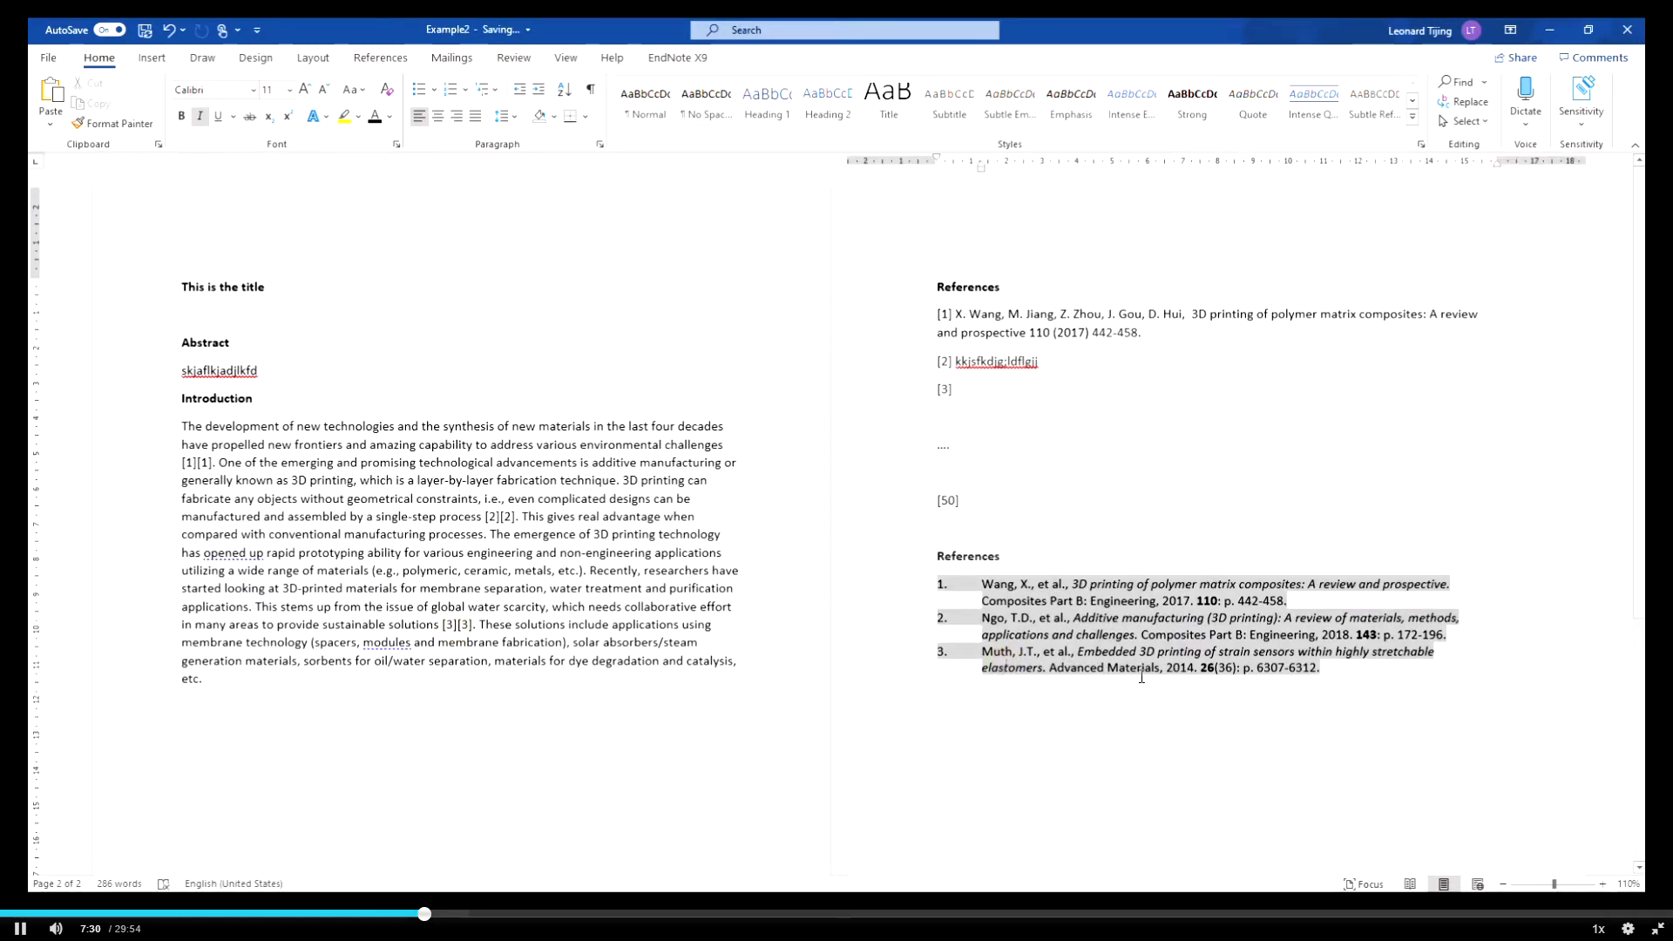
left_click(960, 333)
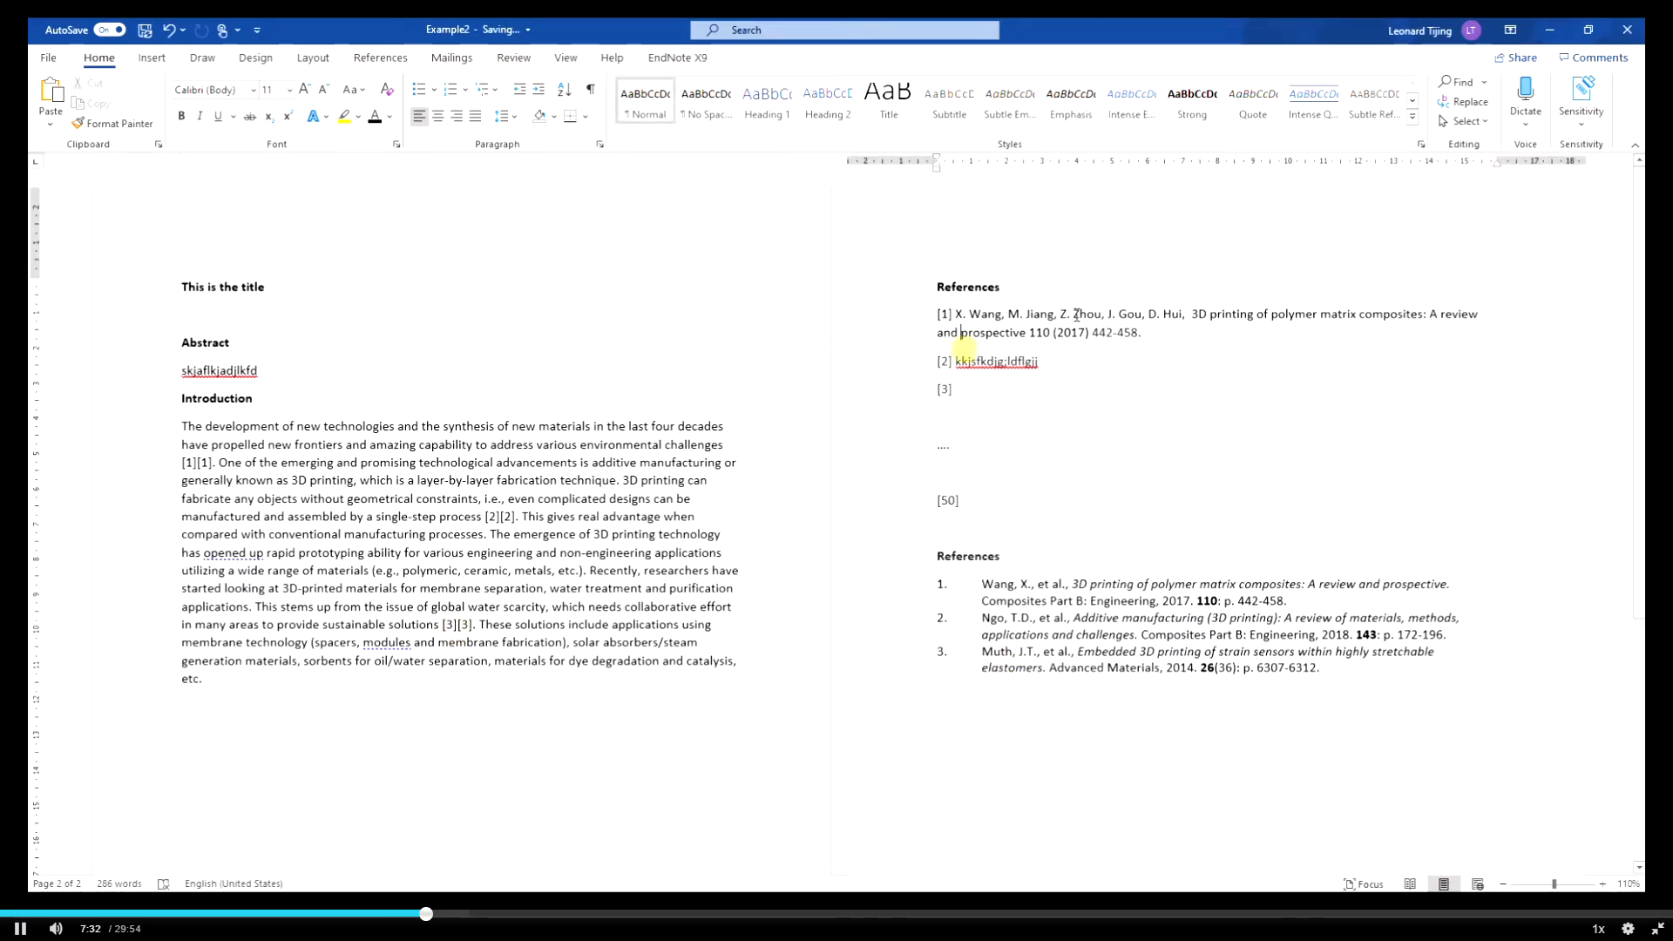
left_click(209, 460)
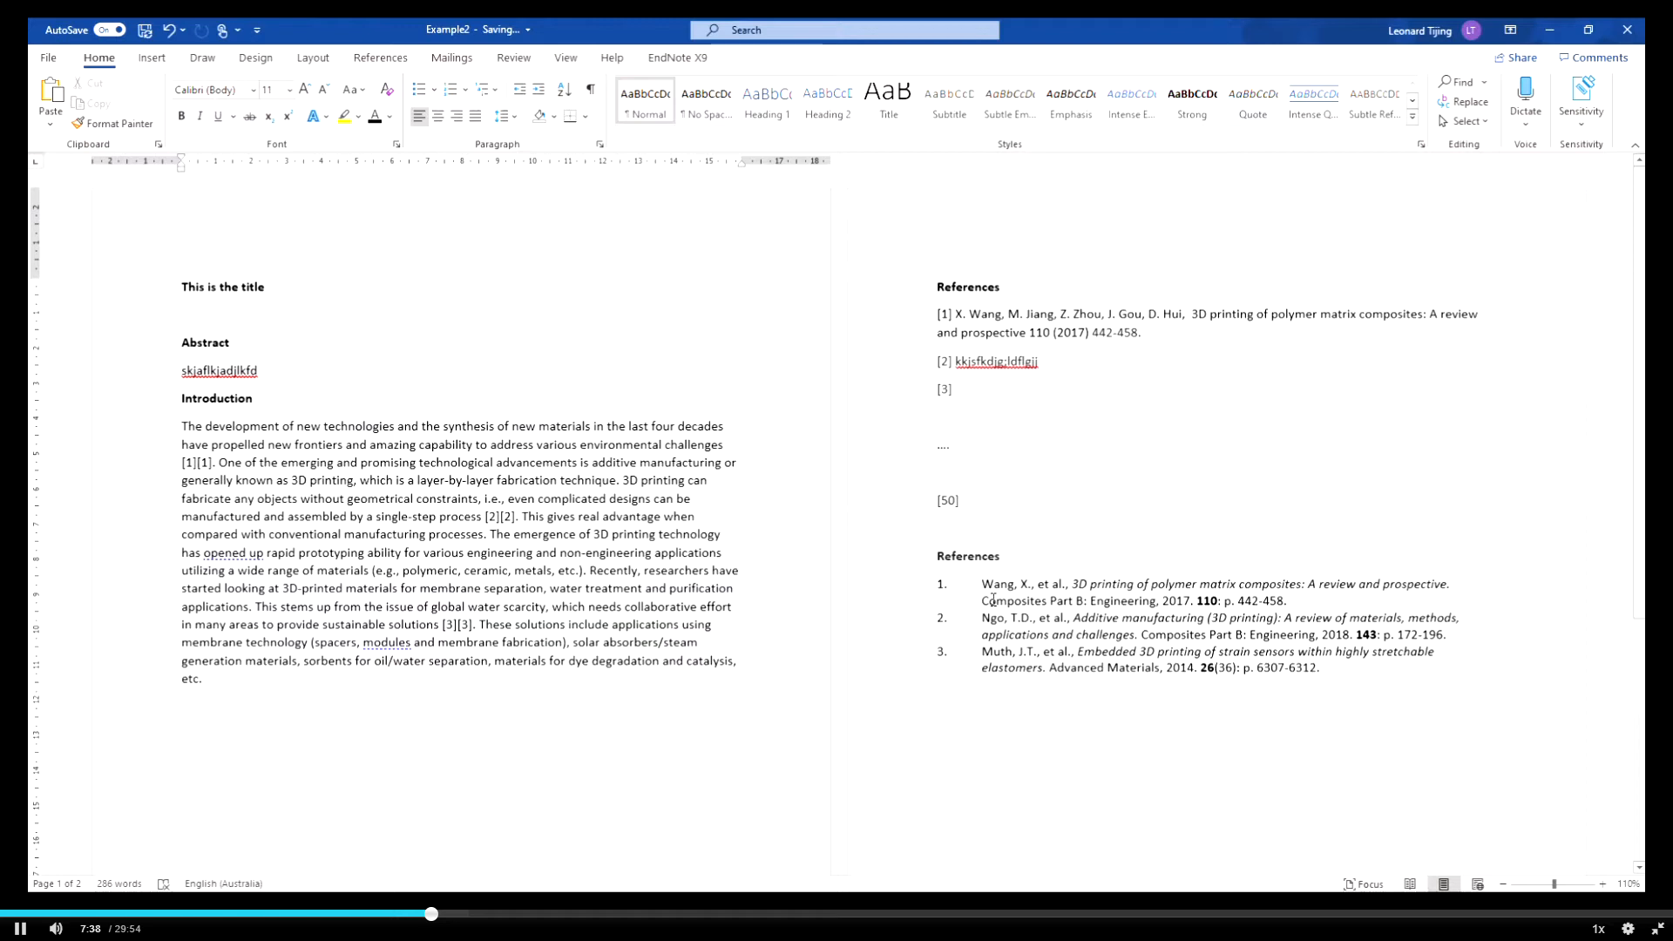
left_click(1102, 626)
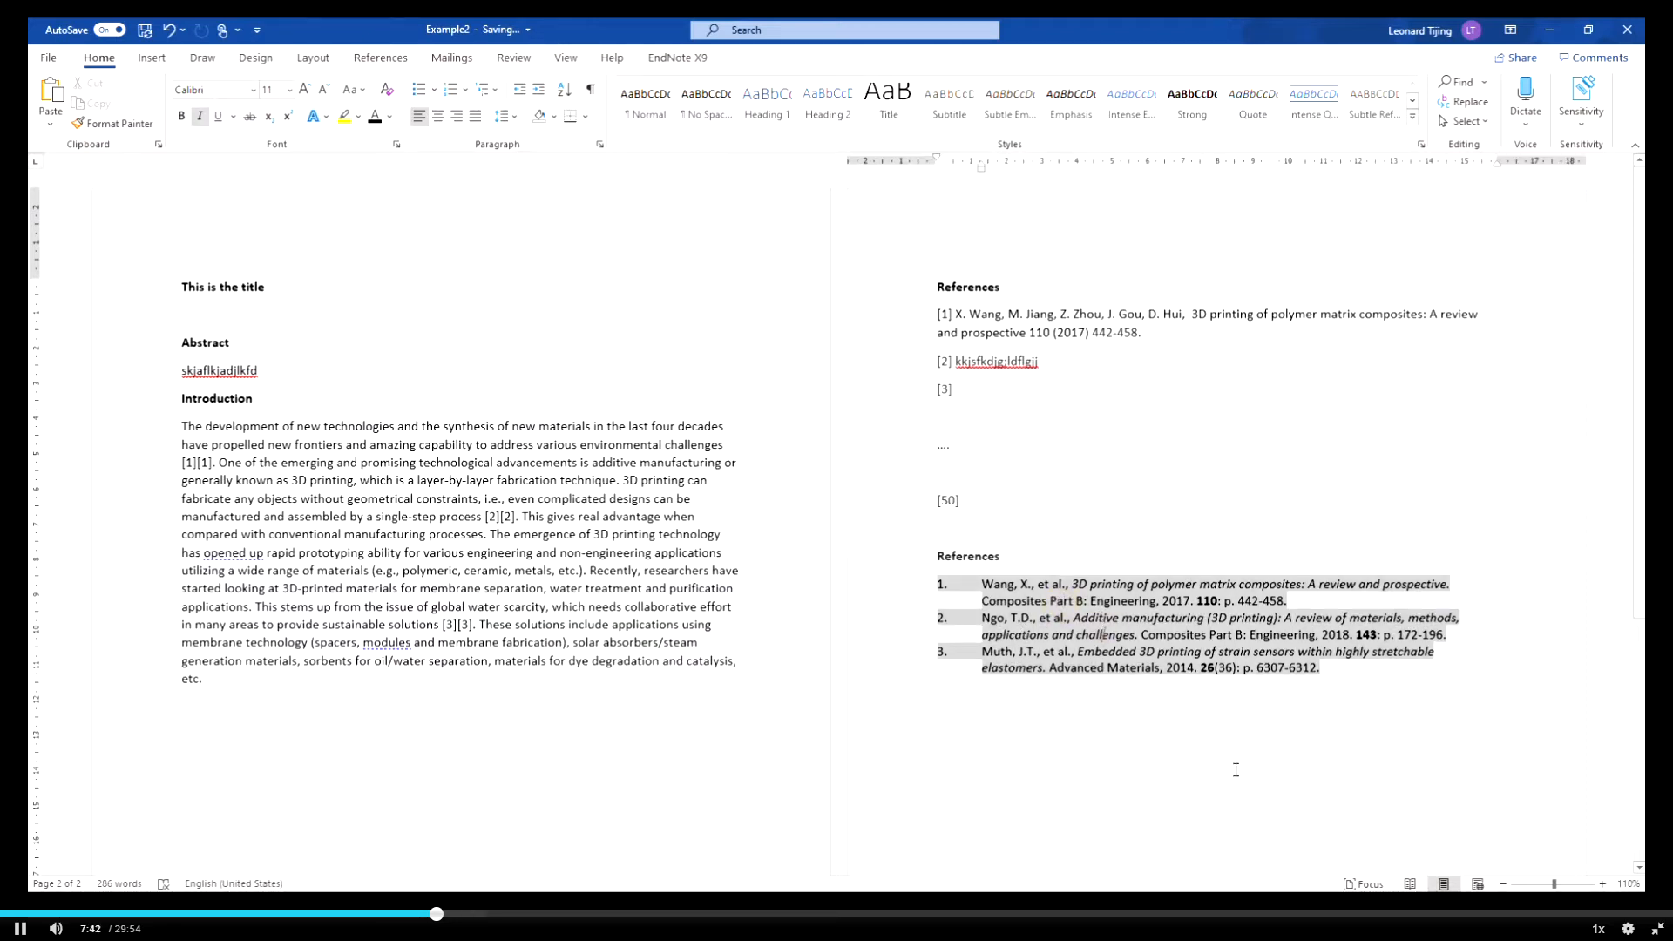
left_click(1180, 745)
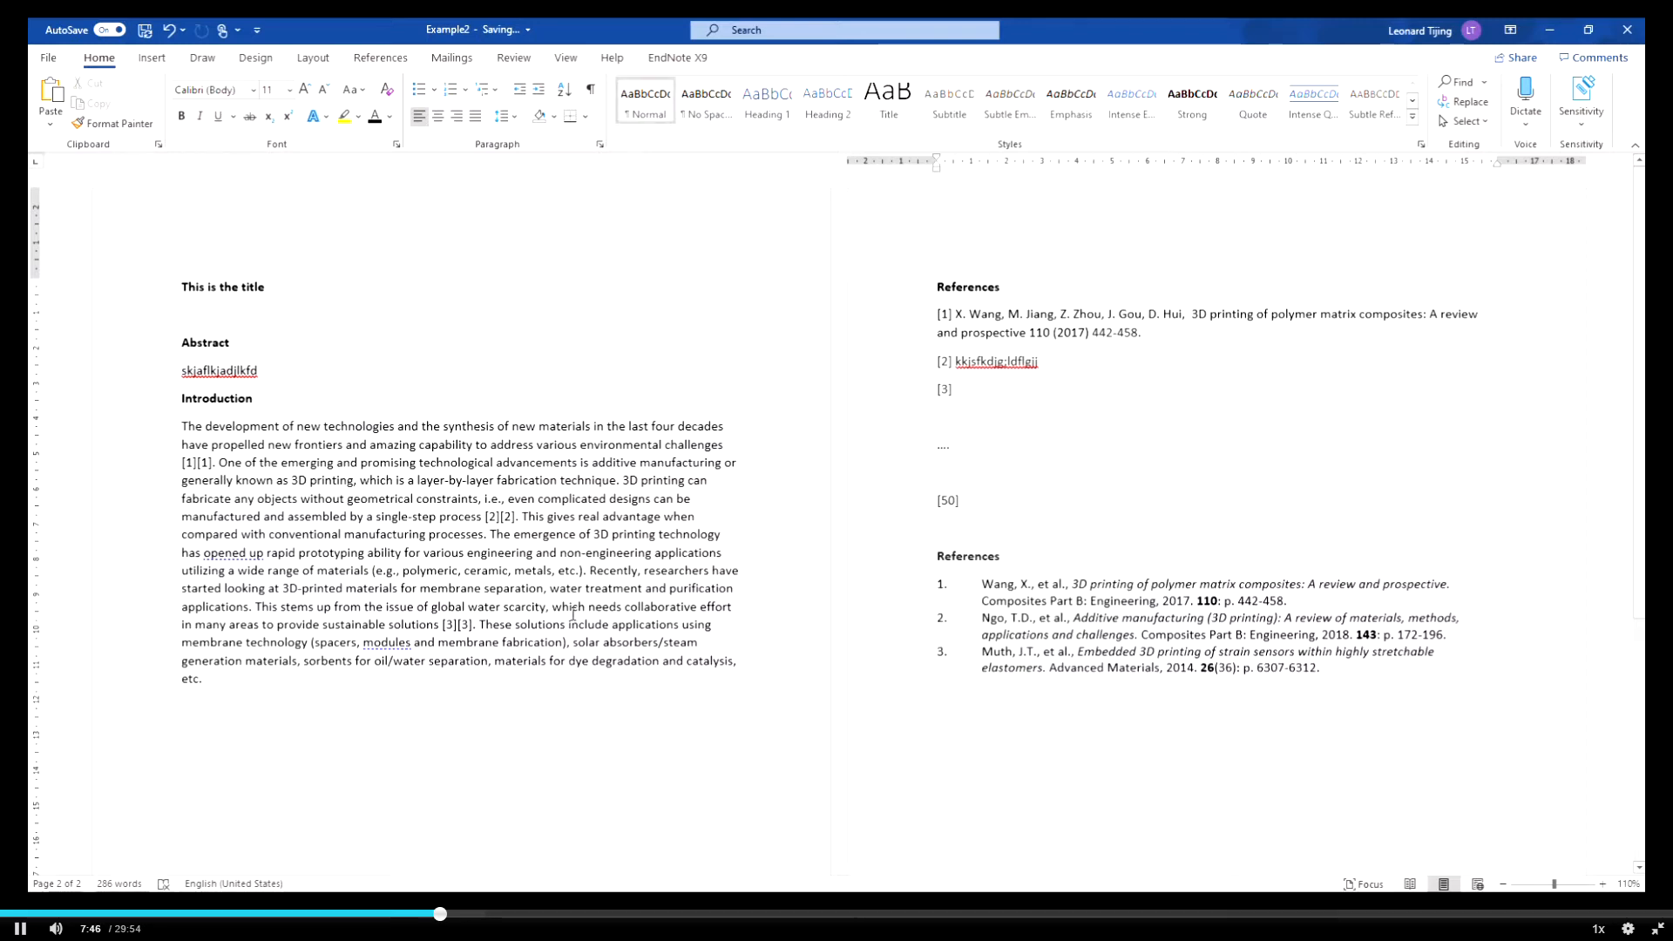
Move the sentence "This stems up from the issue of global water scarcity..." with its inserted citation to the start of the Introduction paragraph
left_click(449, 628)
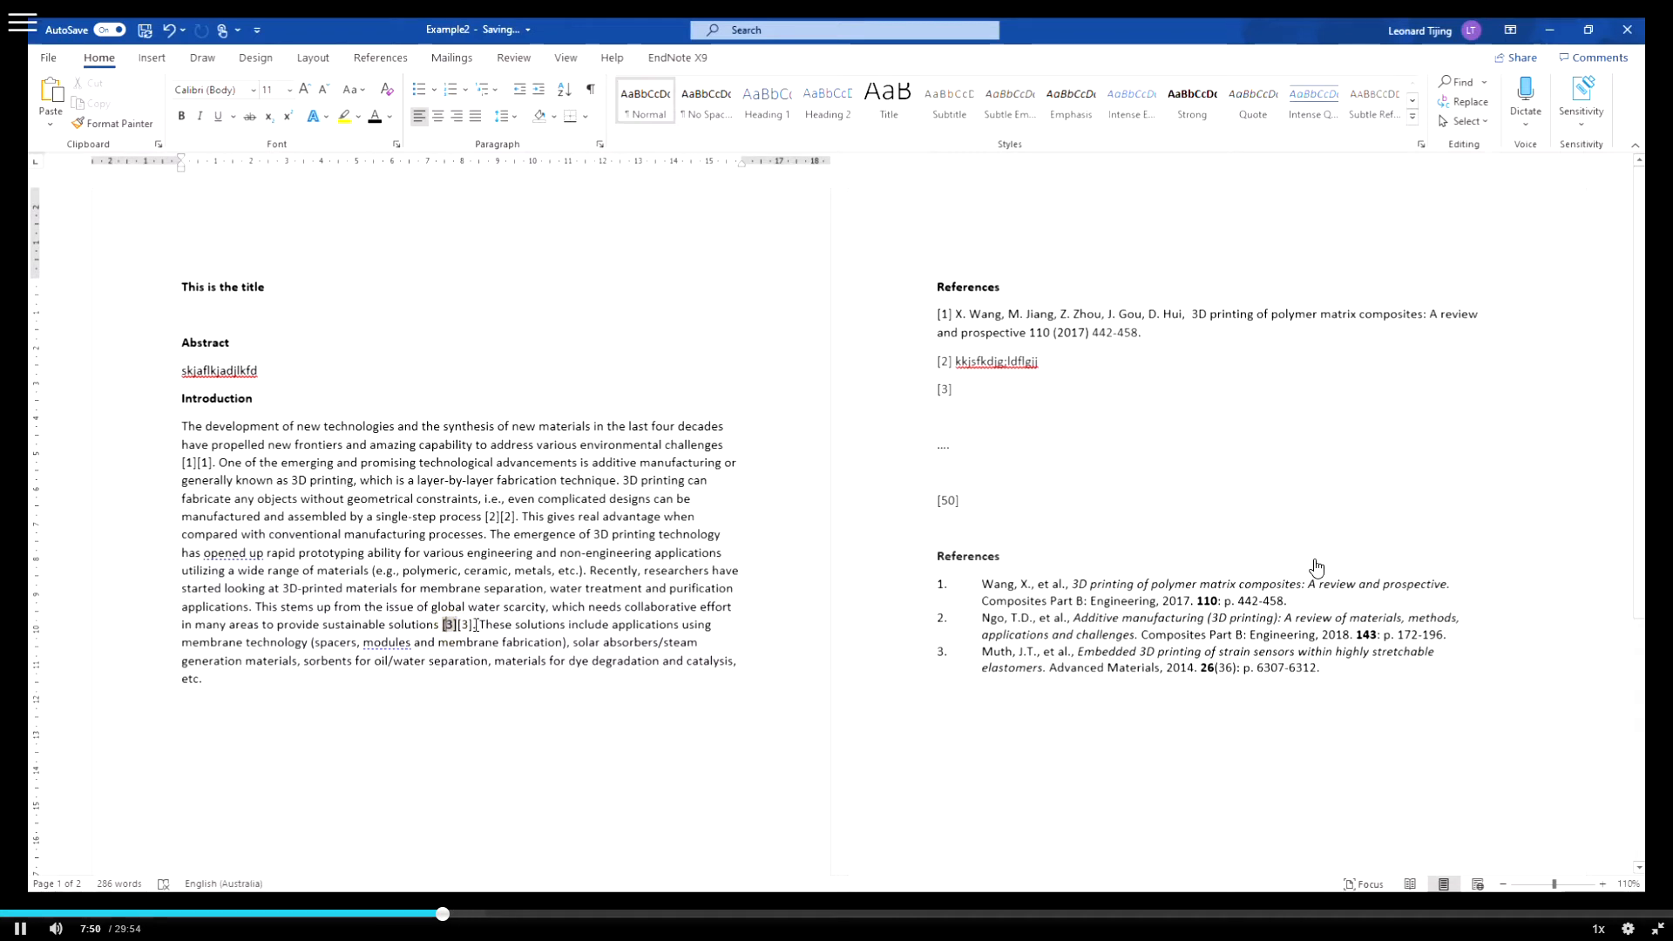
left_click_drag(471, 624, 257, 607)
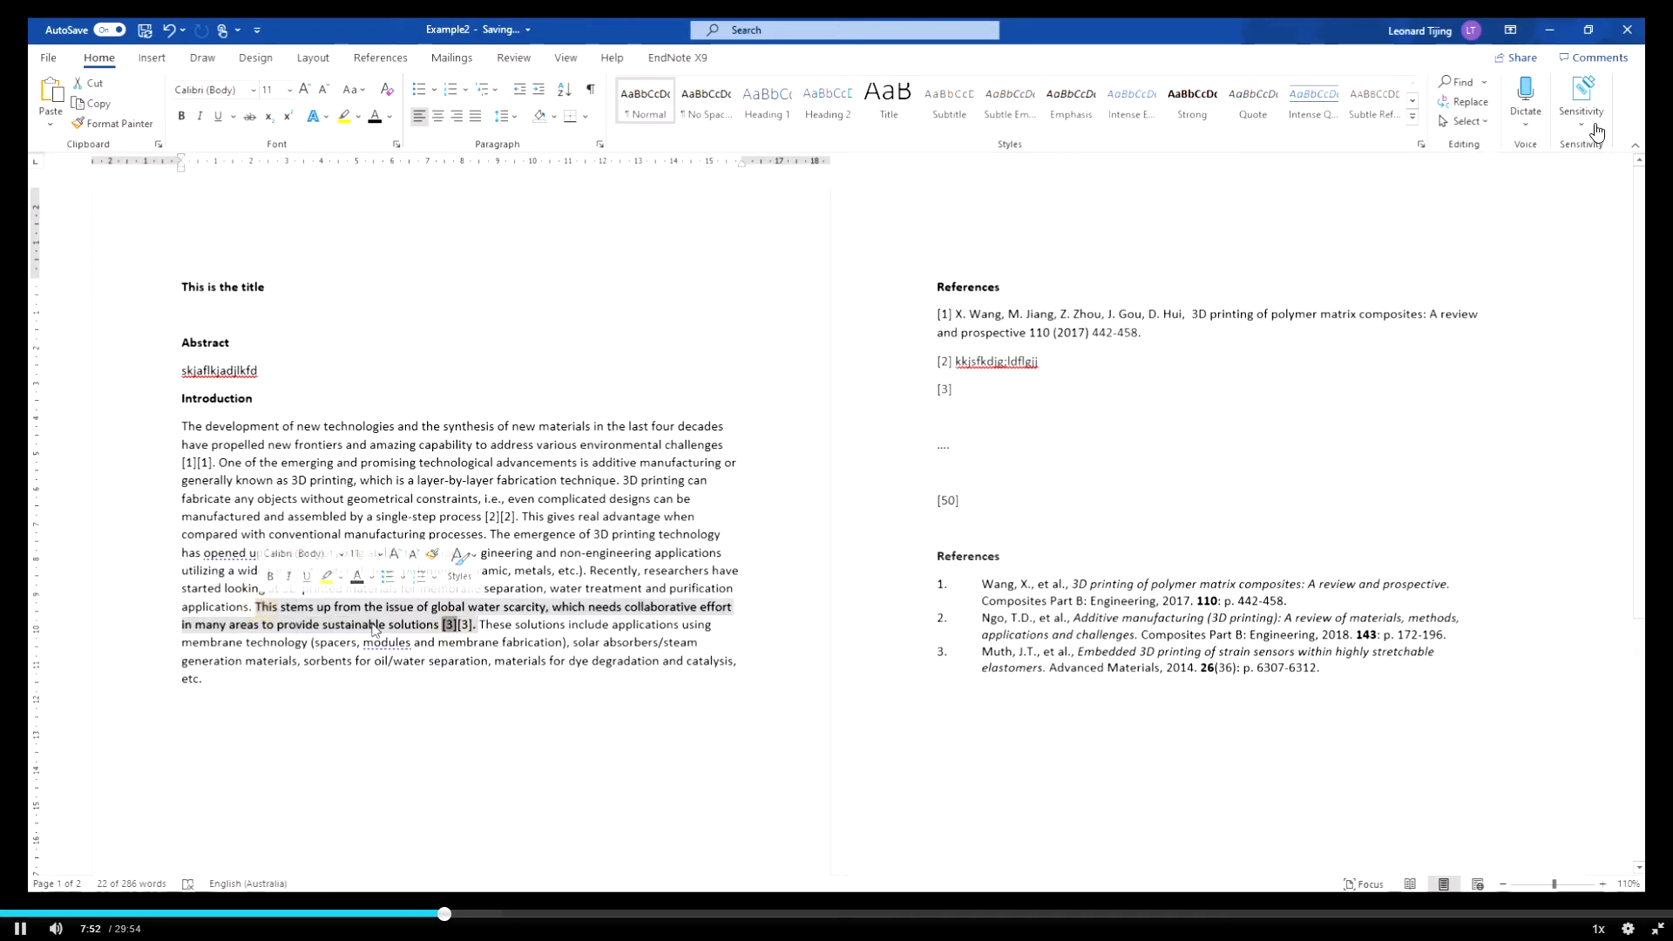
left_click(449, 624)
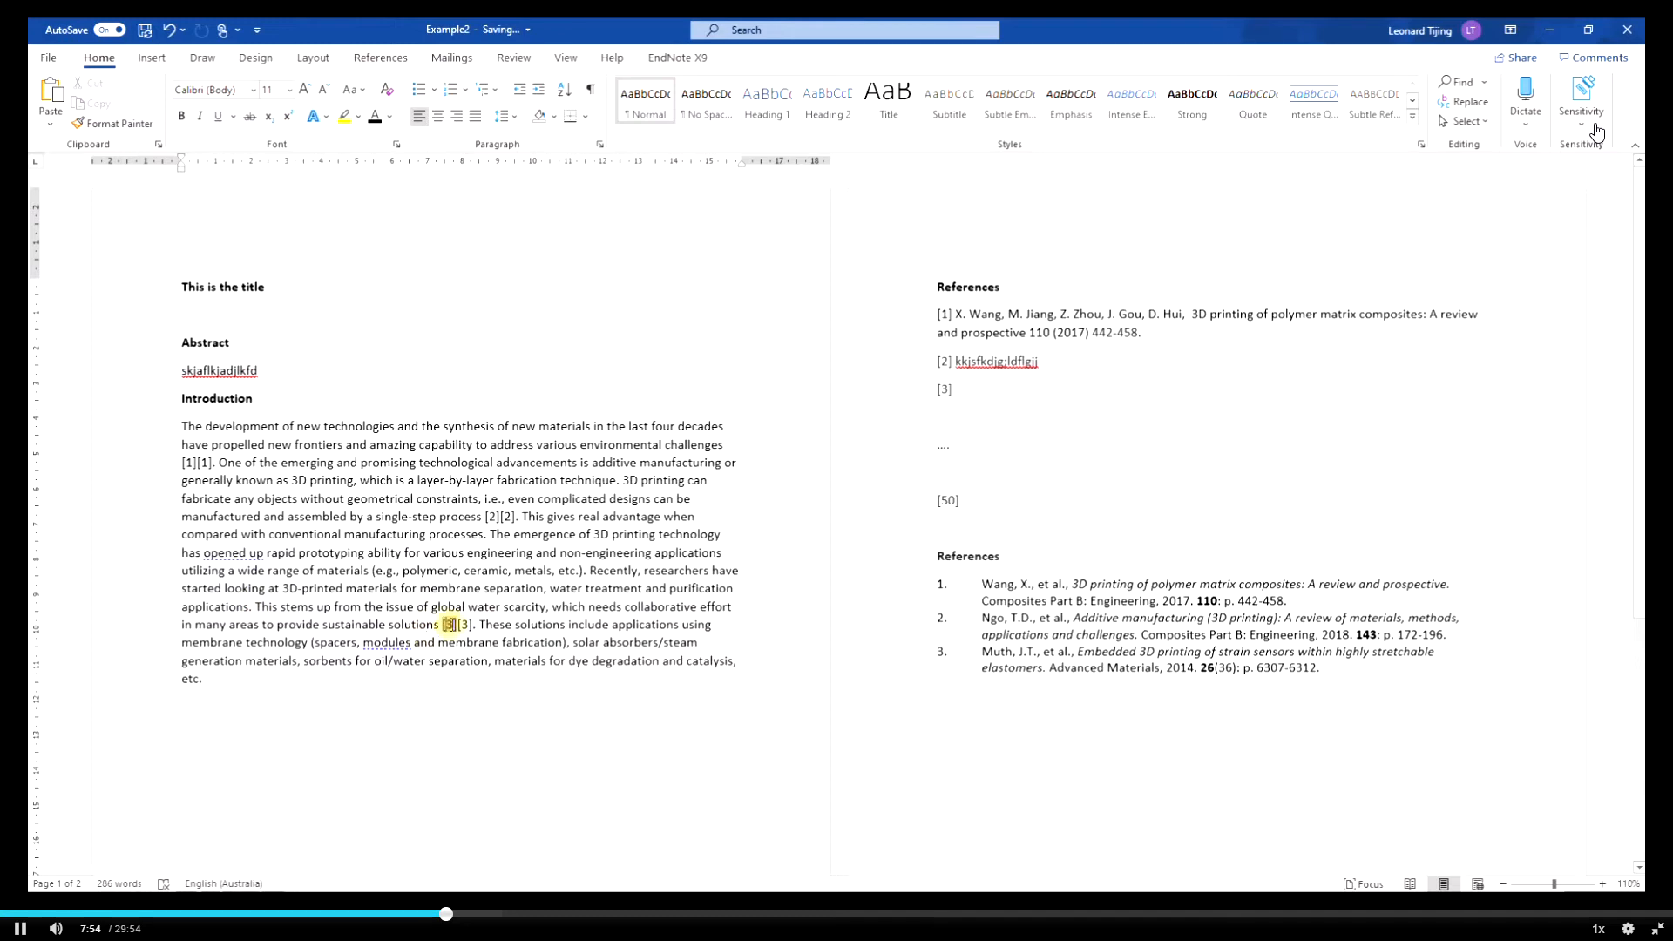
left_click_drag(257, 606, 212, 451)
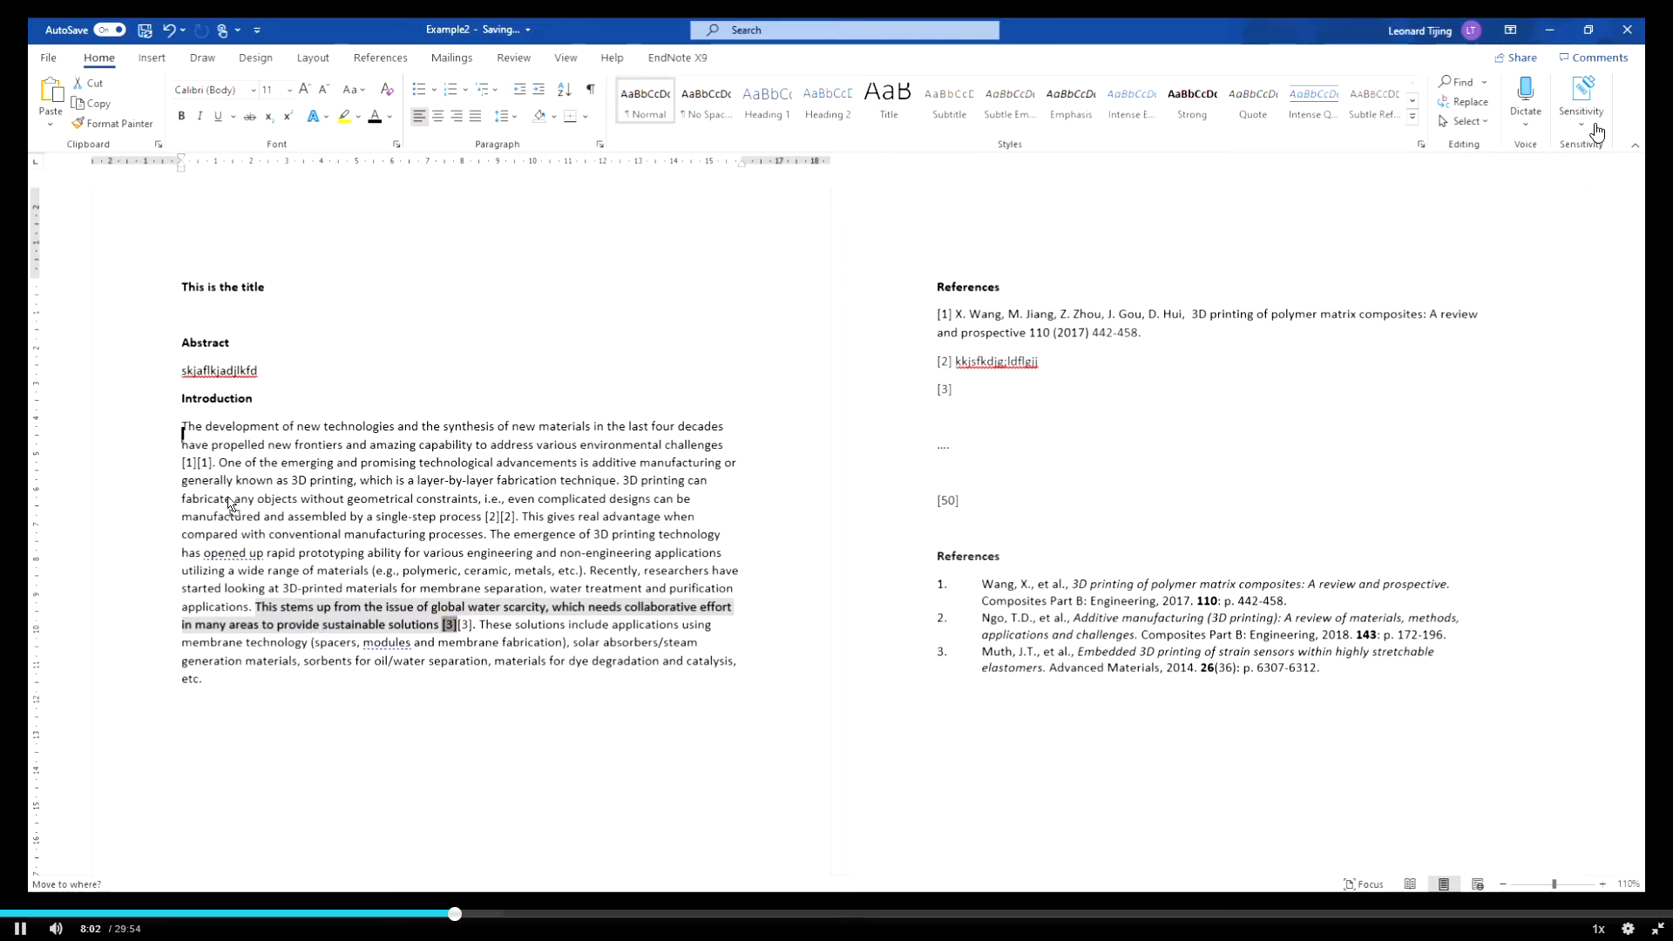
left_click_drag(329, 616, 385, 625)
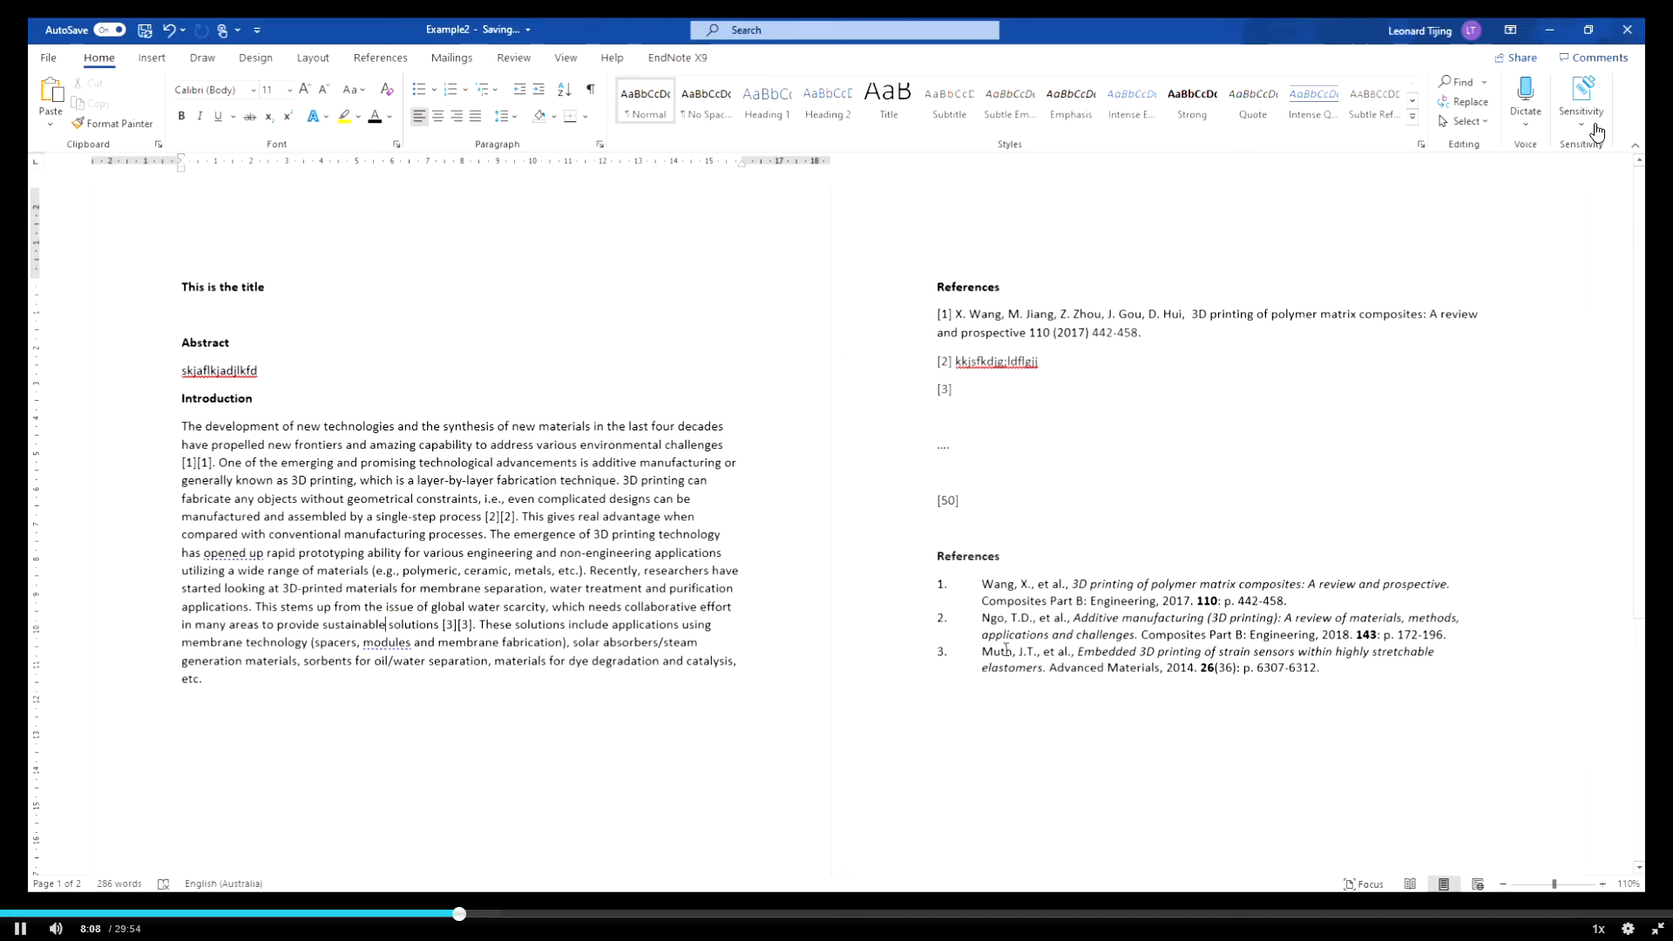
left_click(392, 626)
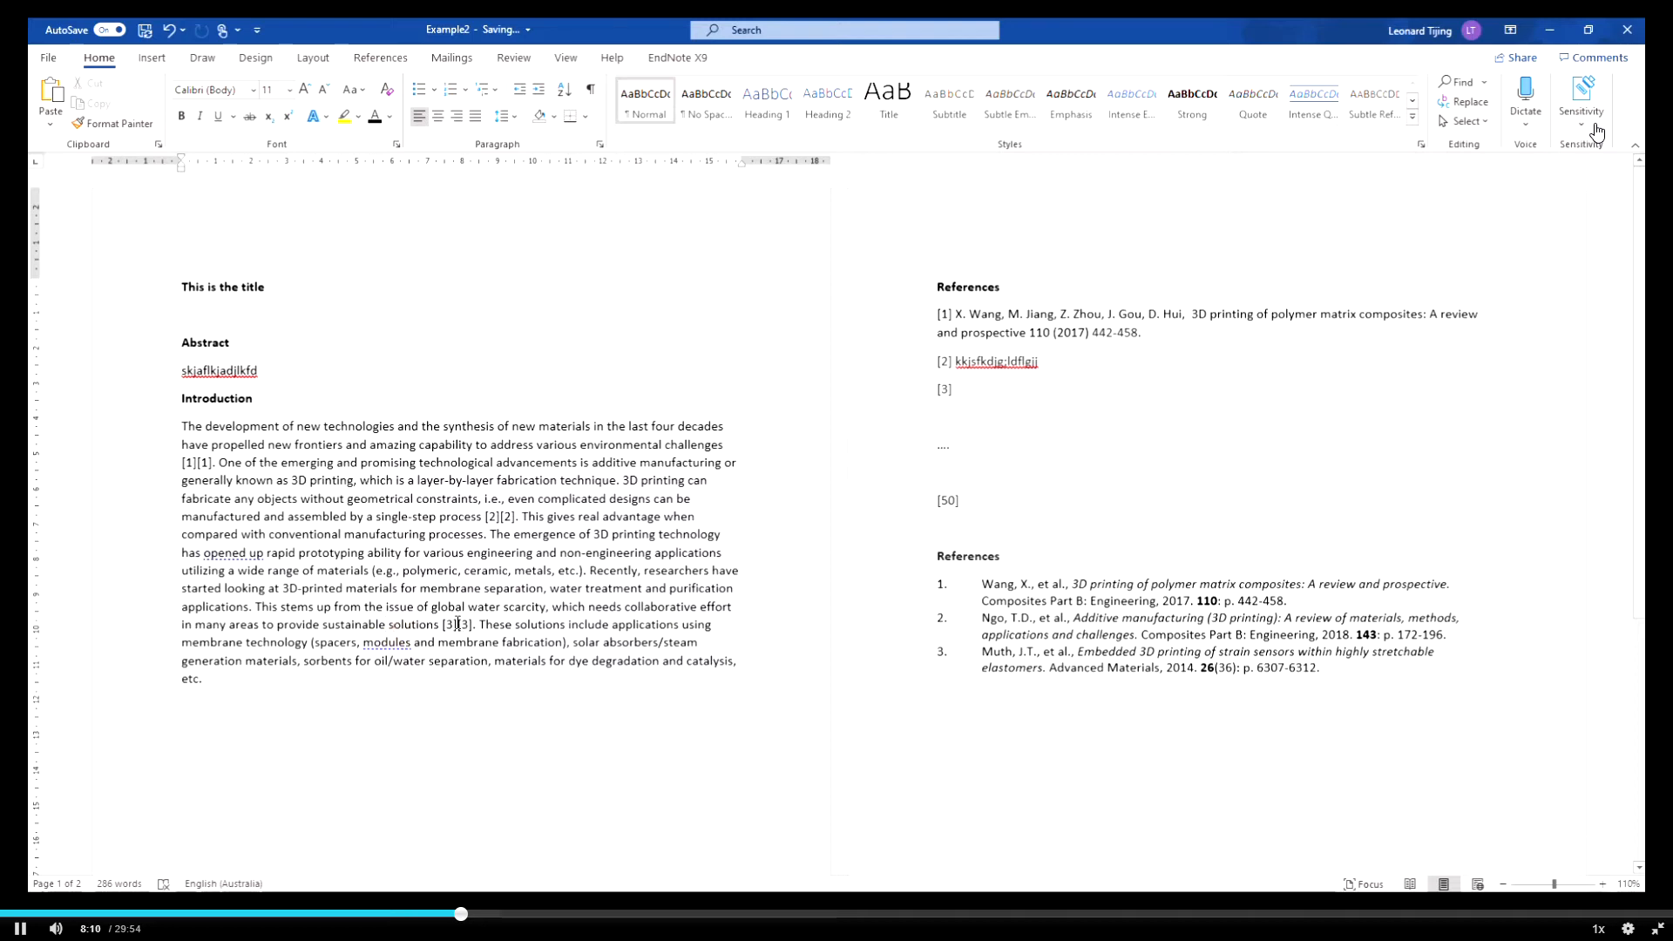
left_click_drag(457, 623, 177, 431)
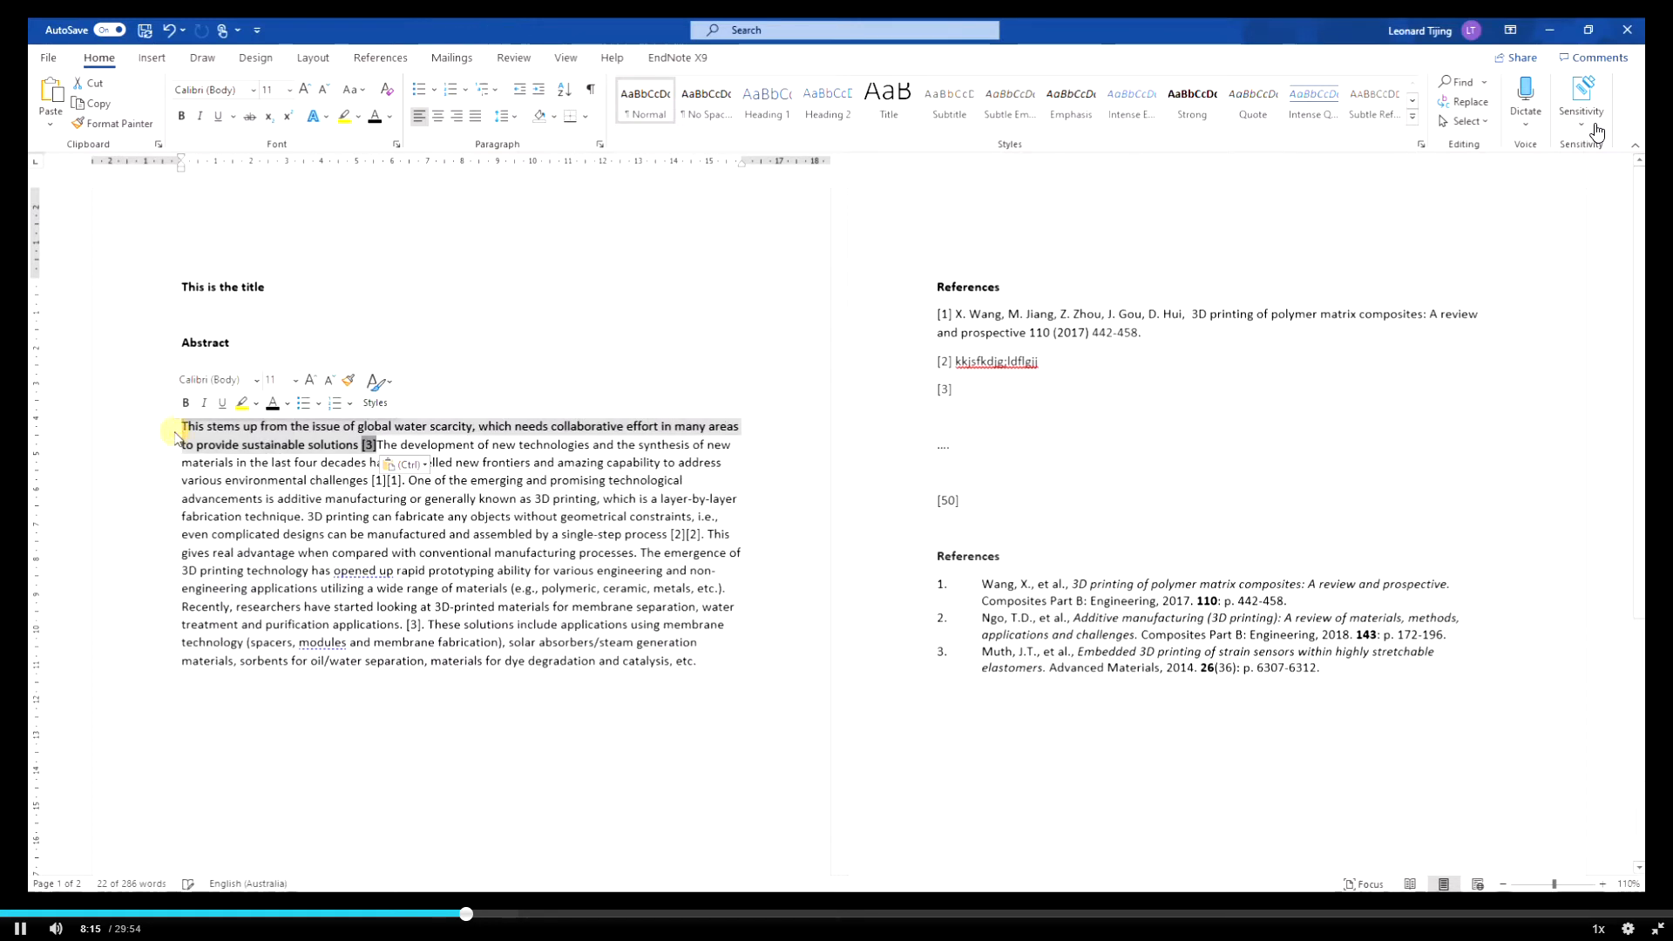
Add a period and a space after the moved sentence's citation, and check the order of the generated bibliography entries
left_click(660, 498)
left_click(377, 443)
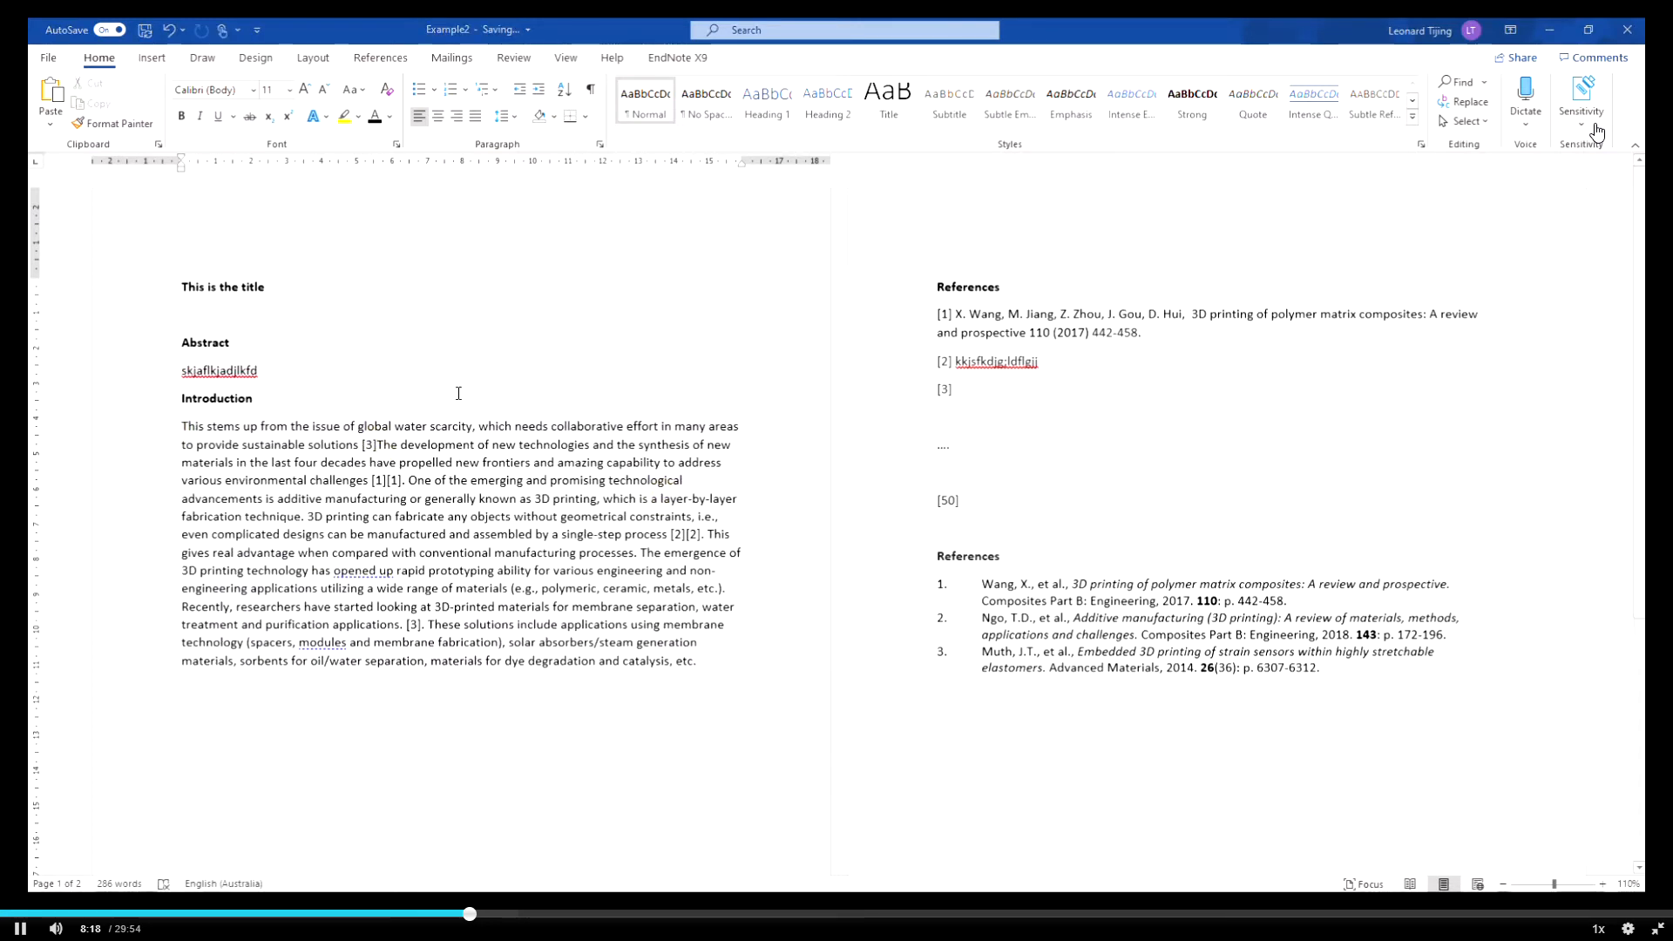
type(".")
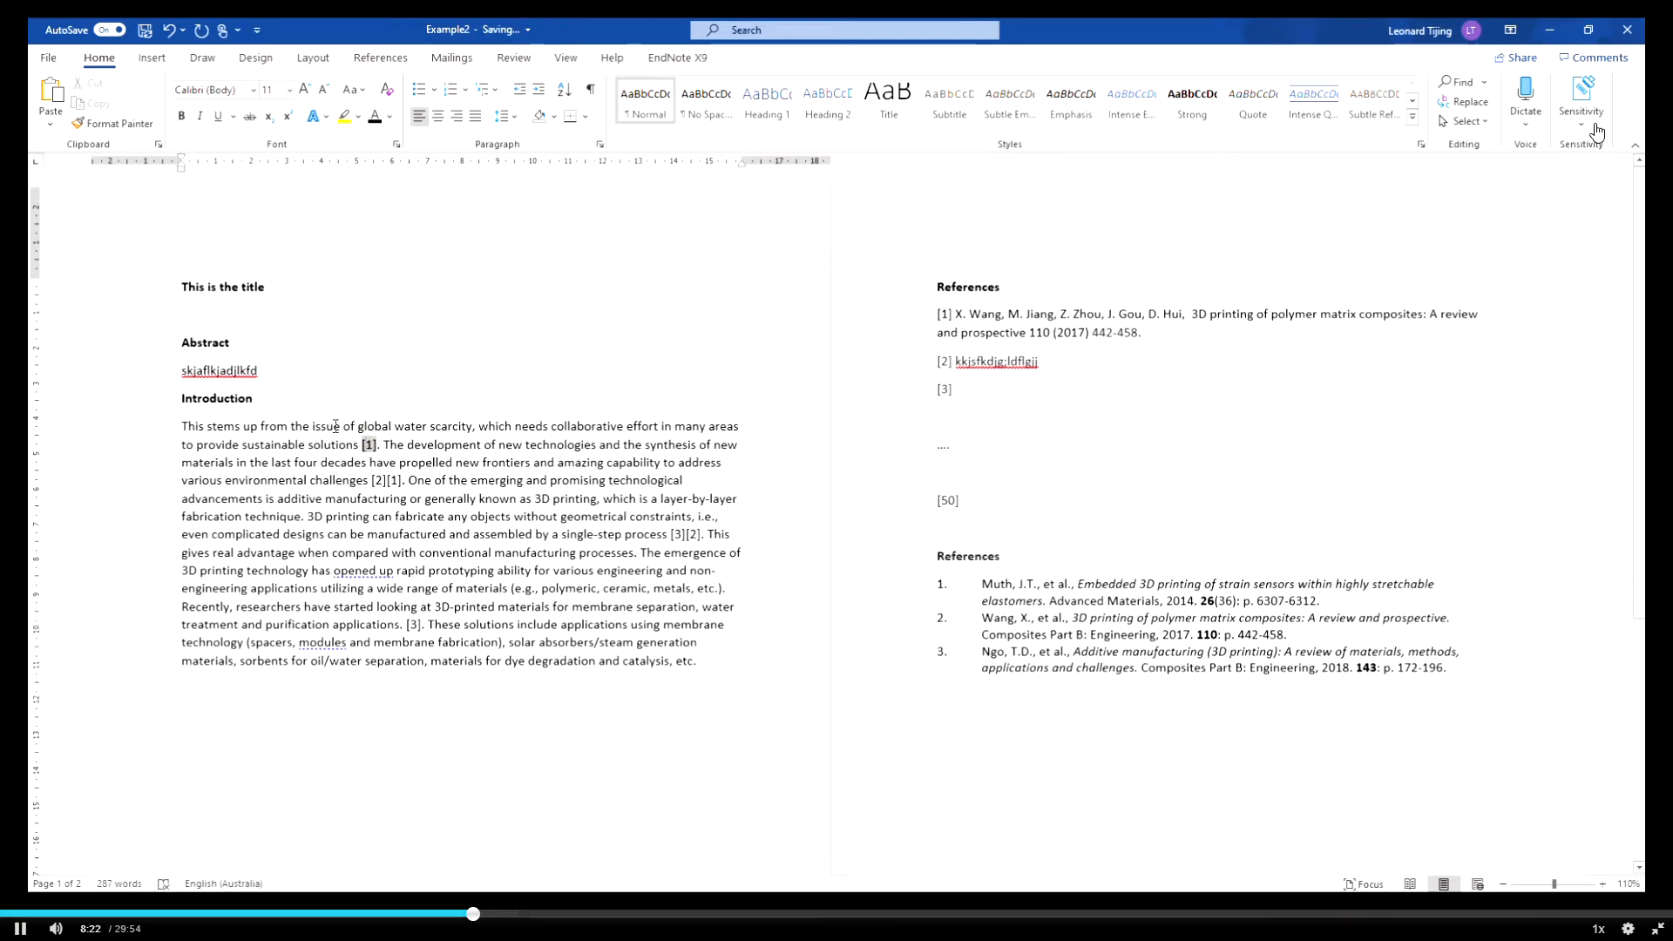
left_click(1016, 583)
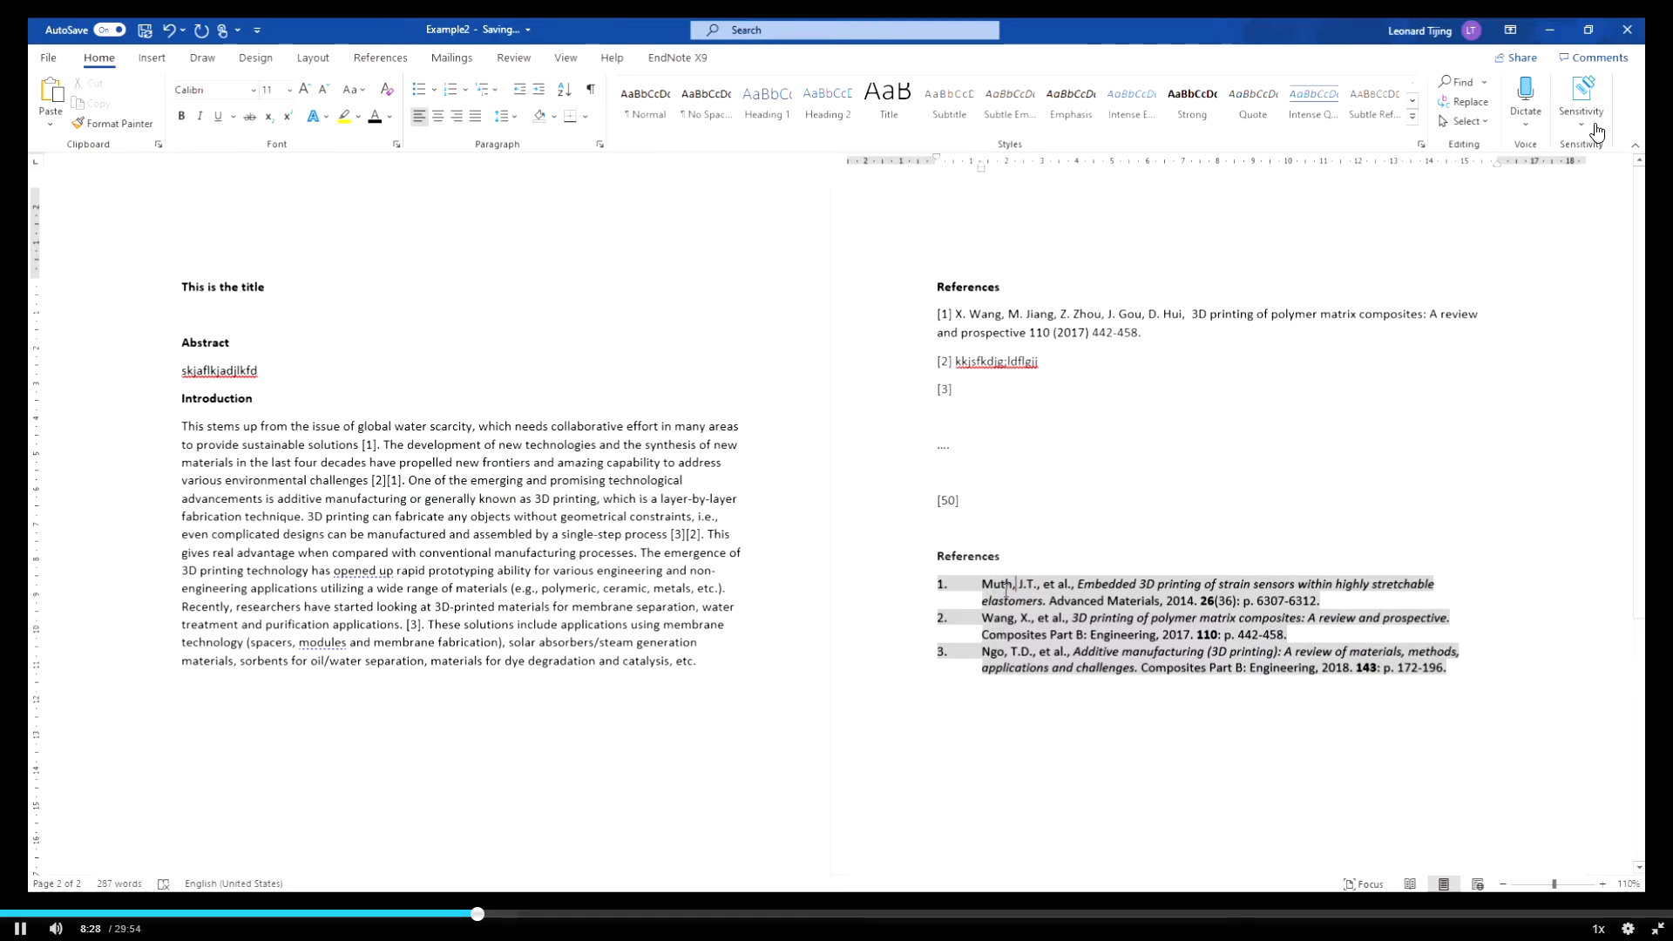
left_click(1010, 662)
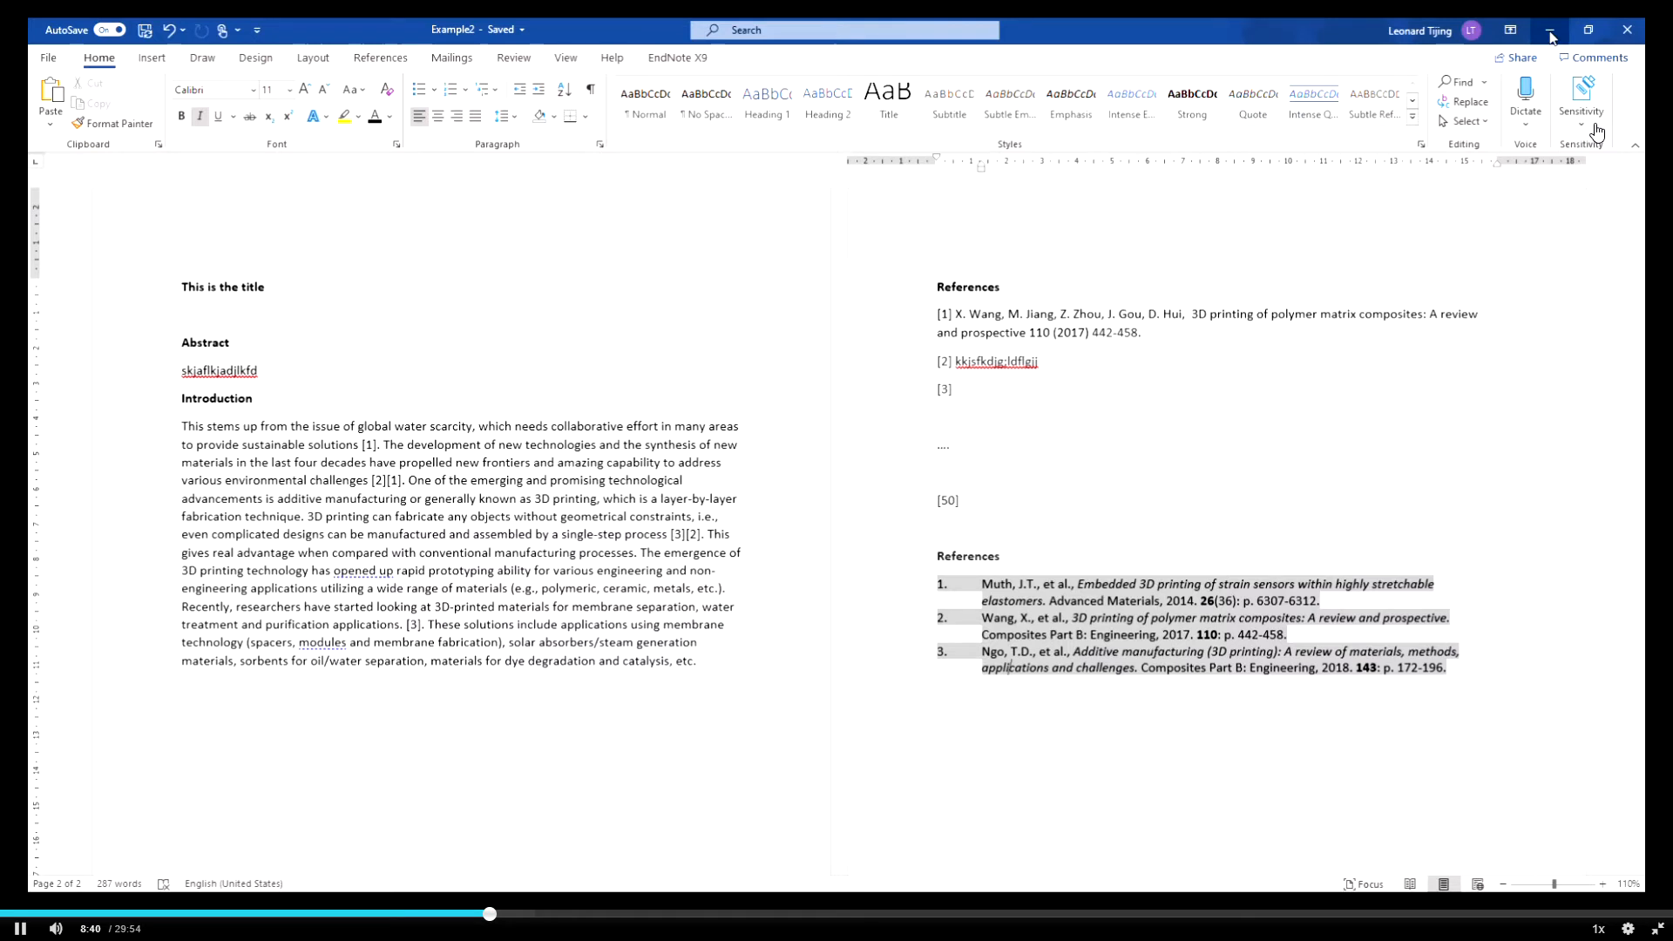
Put away the Word, EndNote, browser and PowerPoint windows, dismissing Google Scholar's open citation window along the way
left_click(1550, 34)
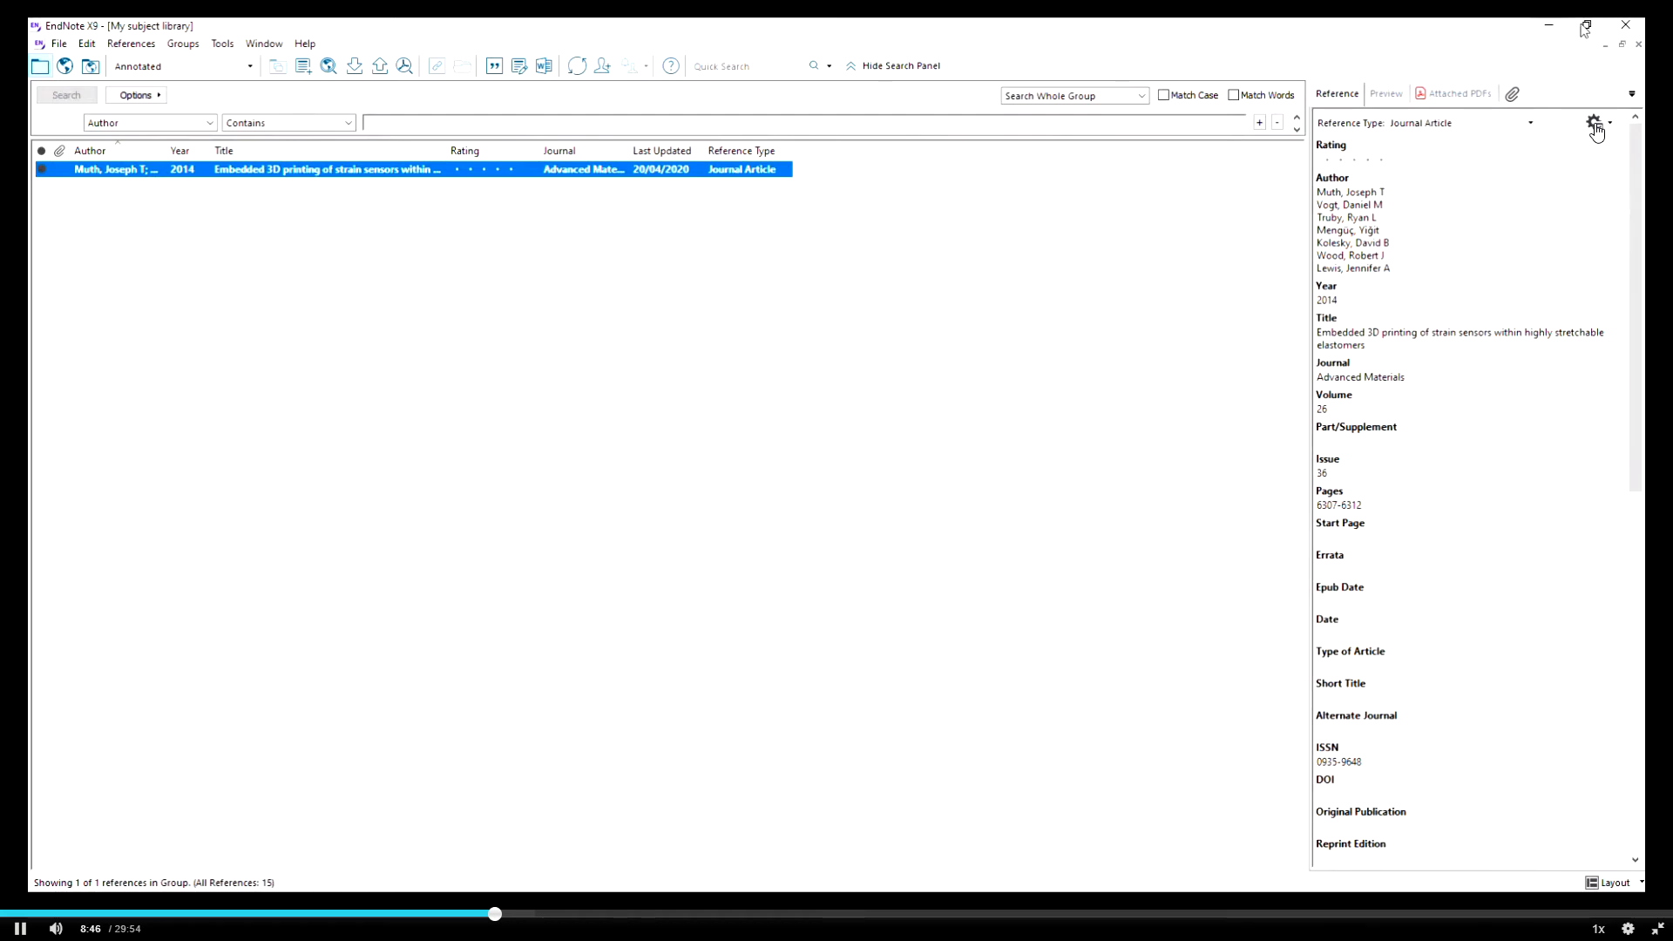
left_click(1624, 26)
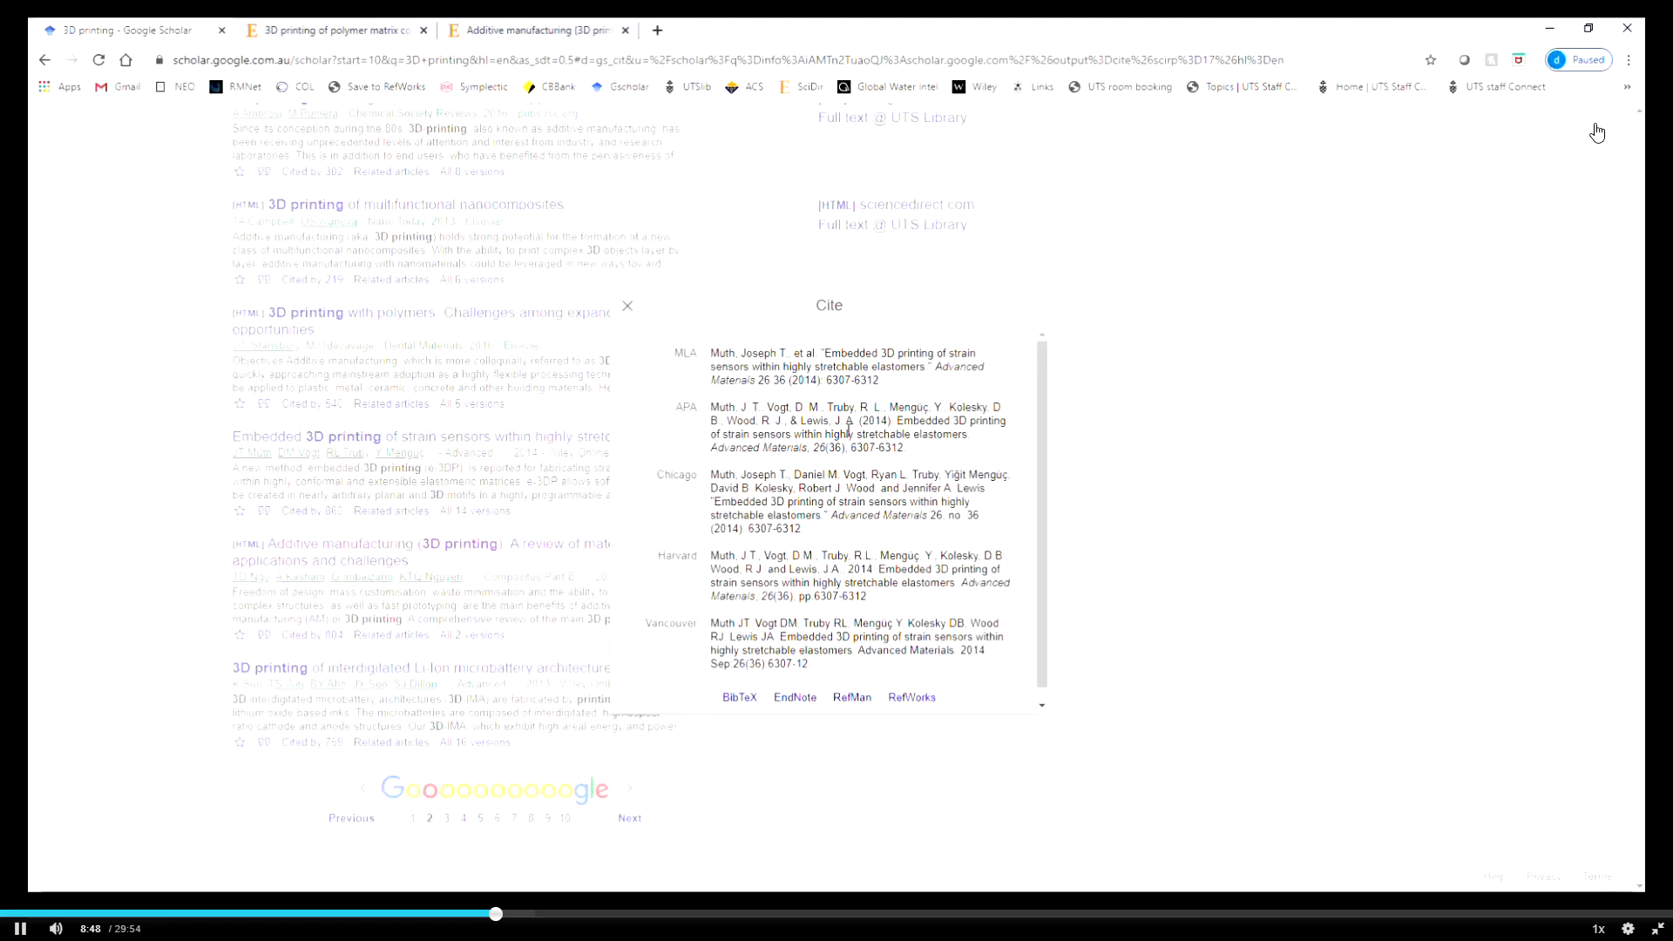
left_click(1133, 305)
left_click(1550, 29)
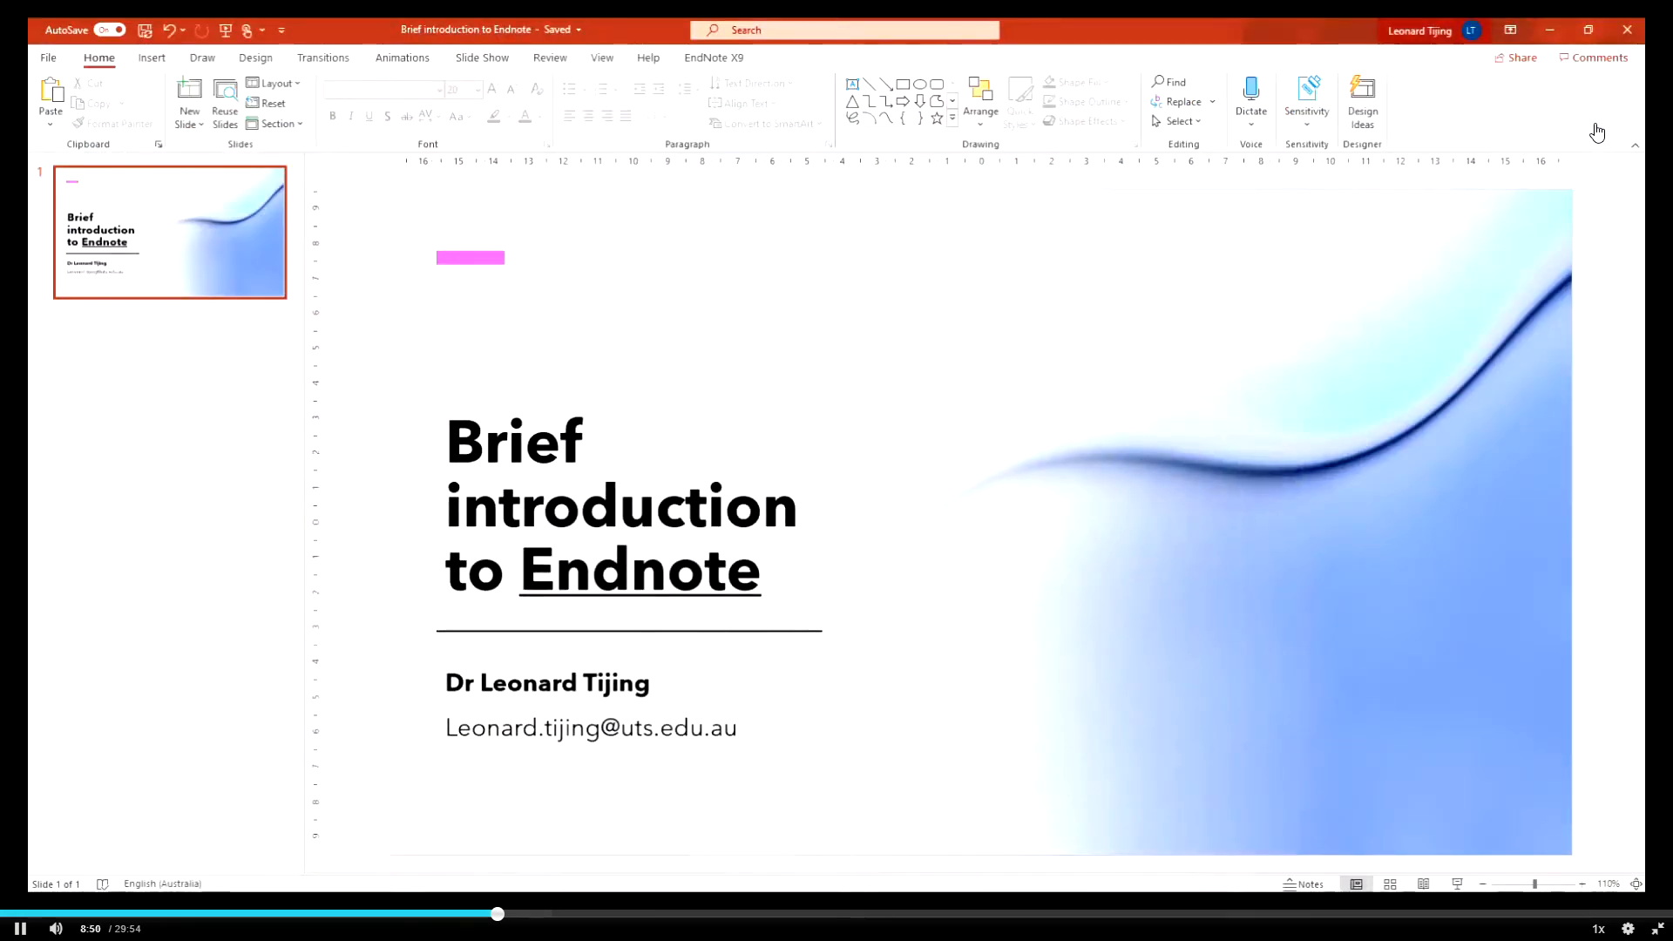
left_click(1550, 29)
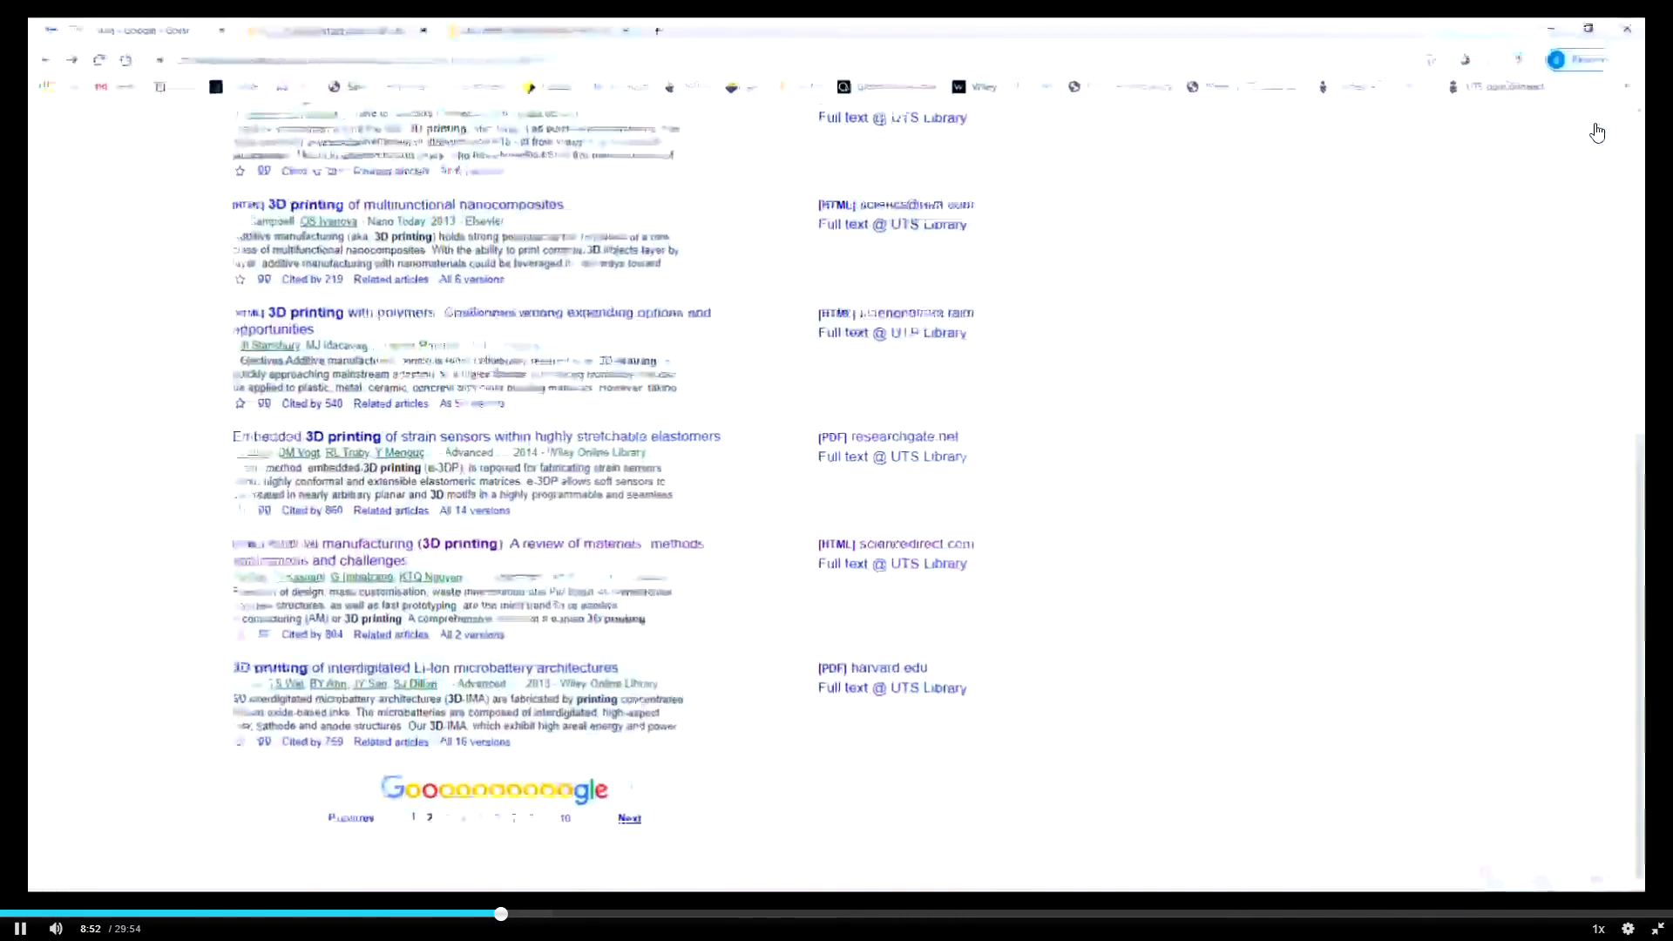
Open the UTS Library site in a new browser tab and expand the Windows instructions on its Getting EndNote page
left_click(657, 30)
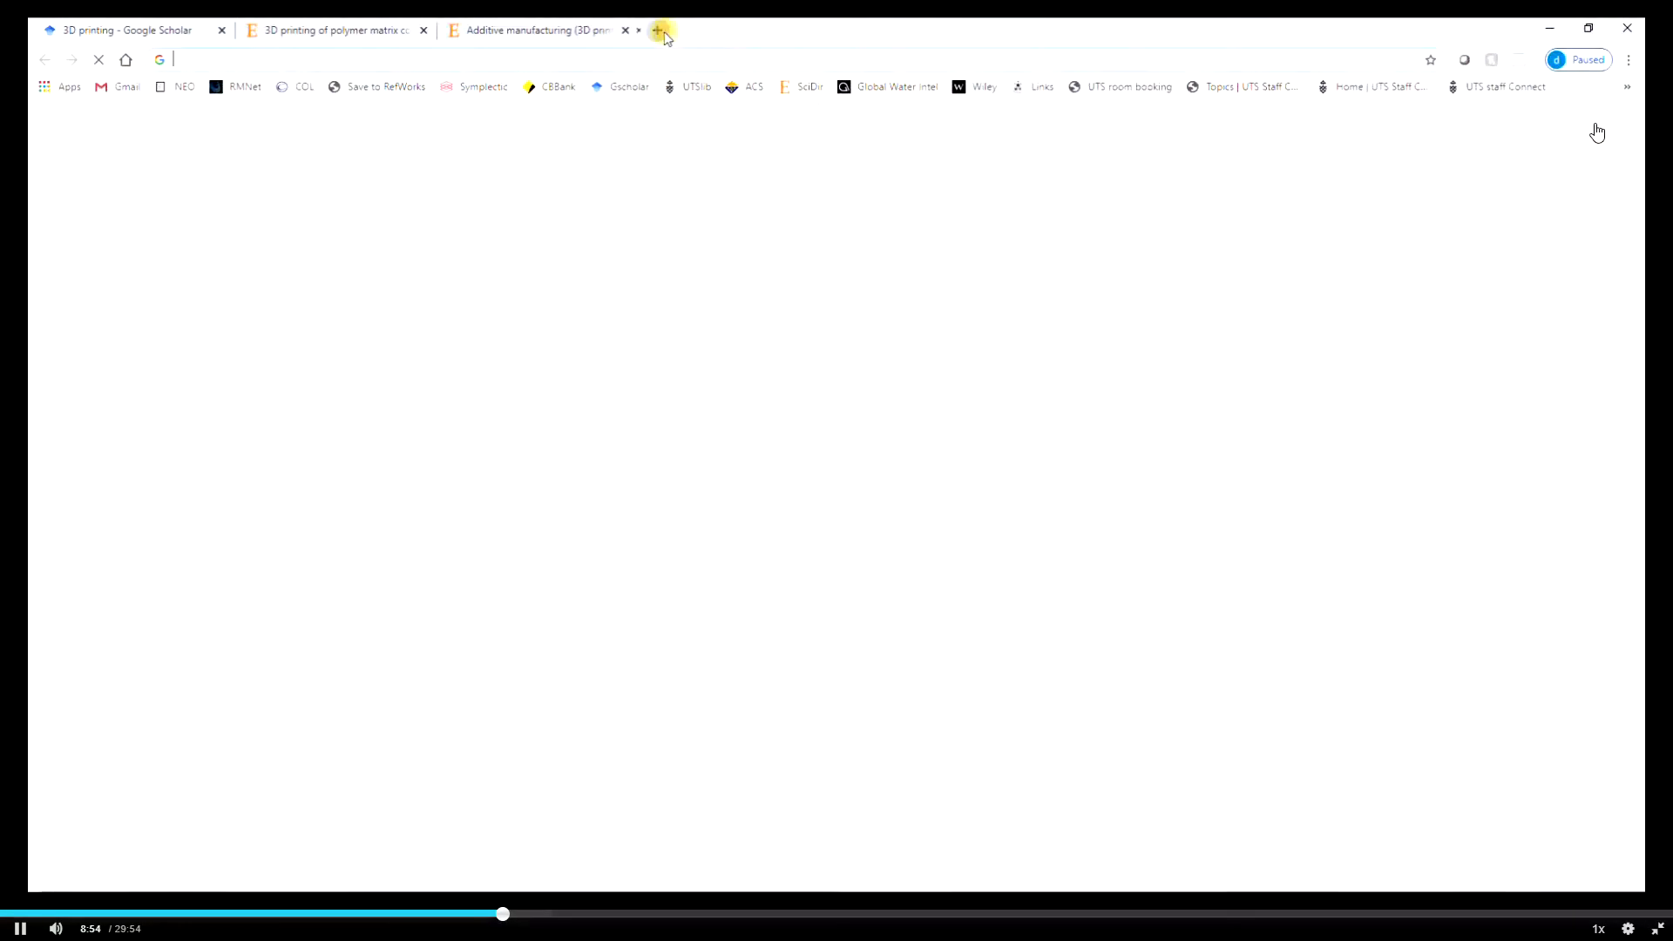
left_click(697, 88)
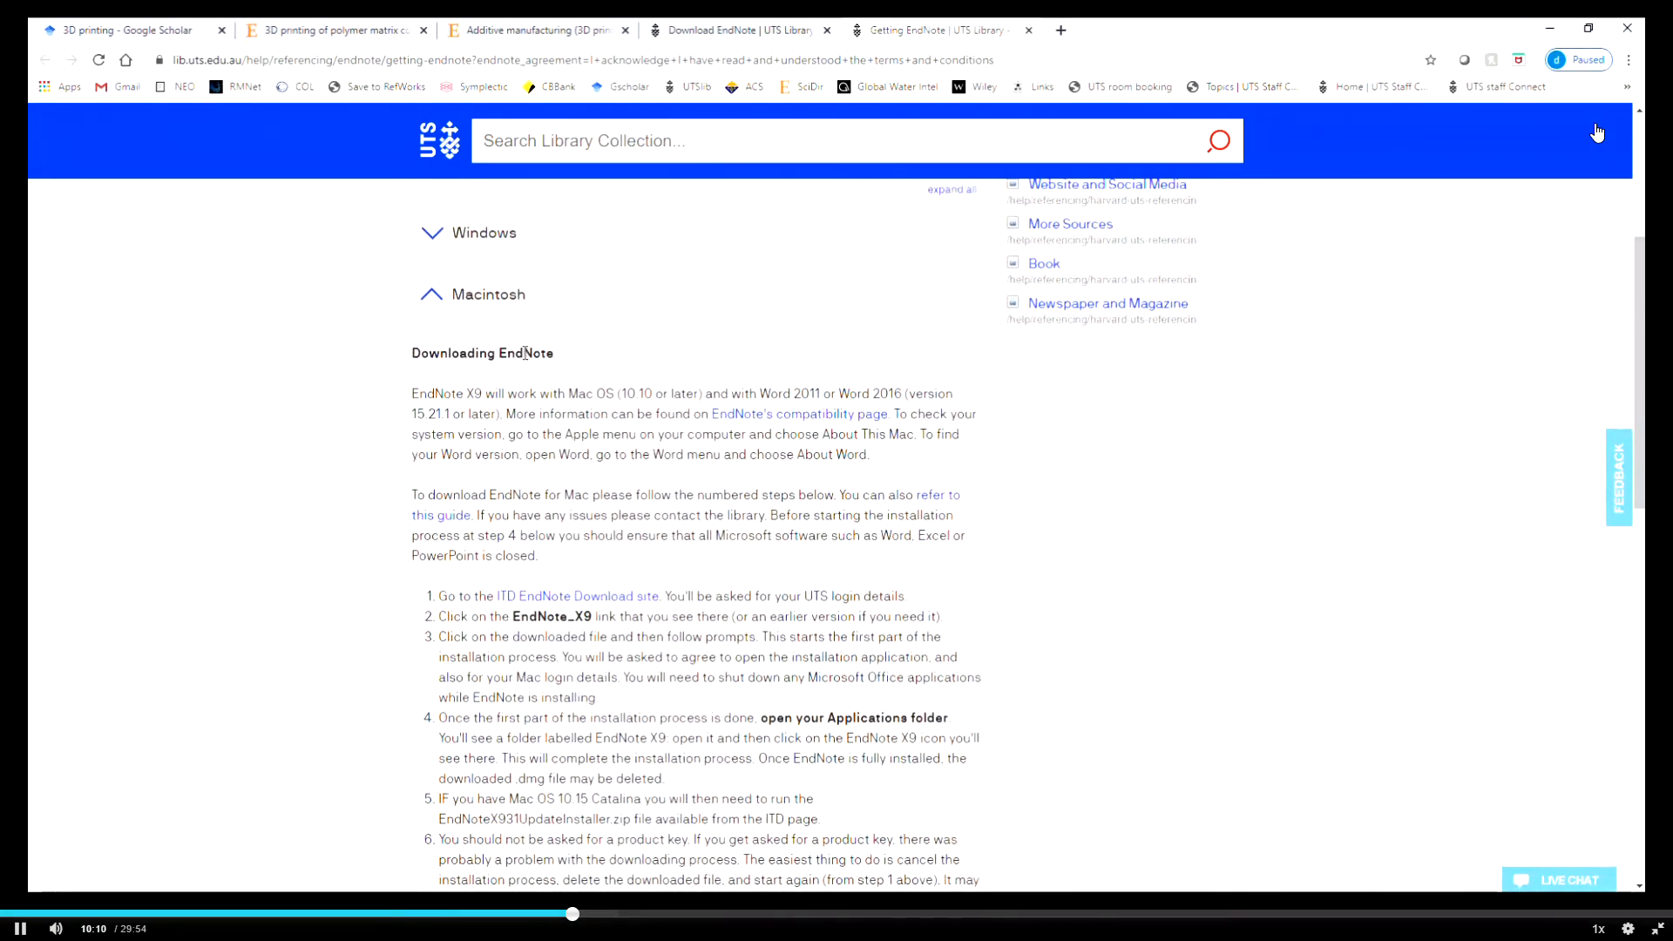
scroll(468, 355, "up", 2)
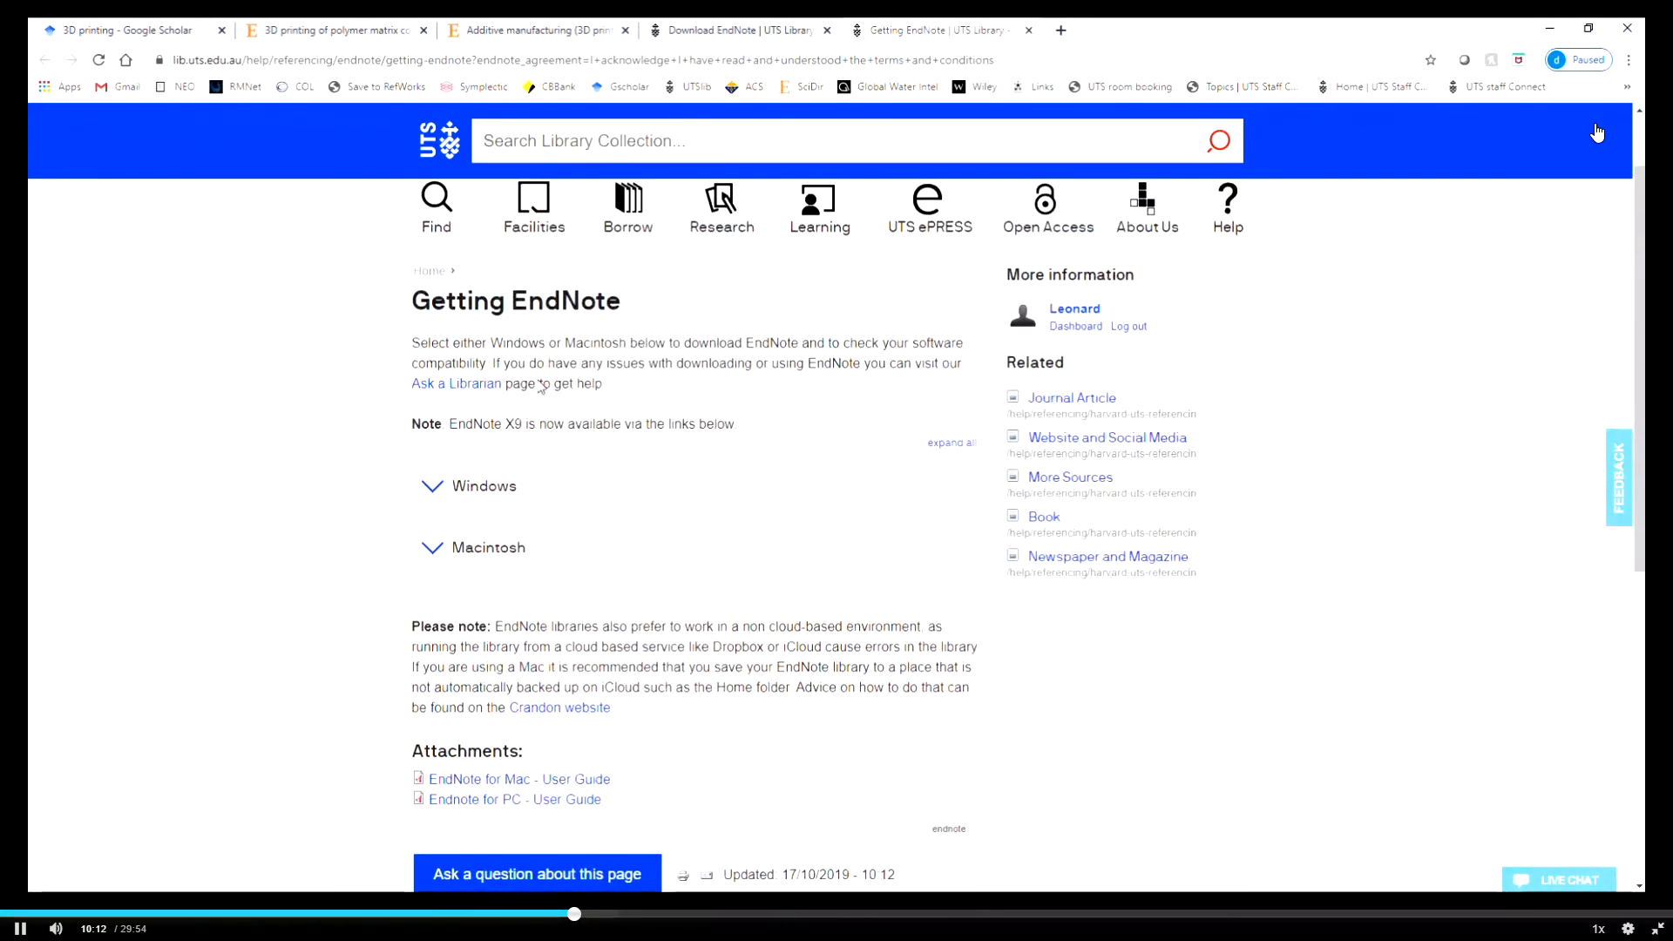
left_click(446, 486)
scroll(649, 478, "down", 3)
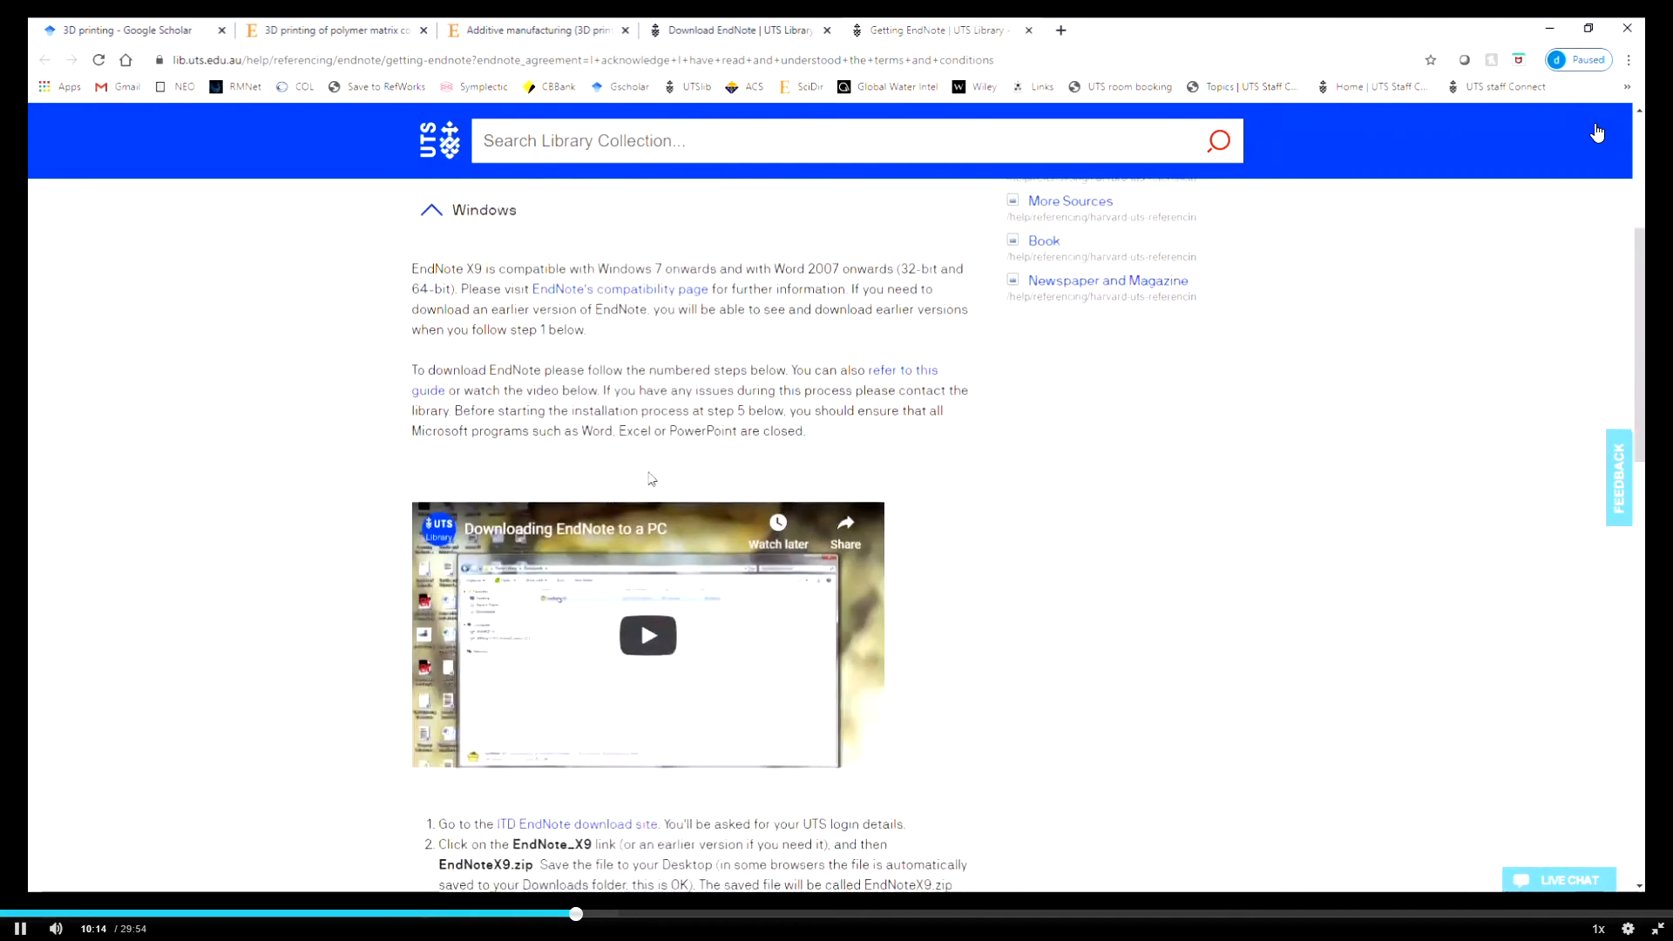
Play the start of the "Downloading EndNote to a PC" video, pause it, and follow the ITD EndNote download site link in the installation instructions
left_click(647, 634)
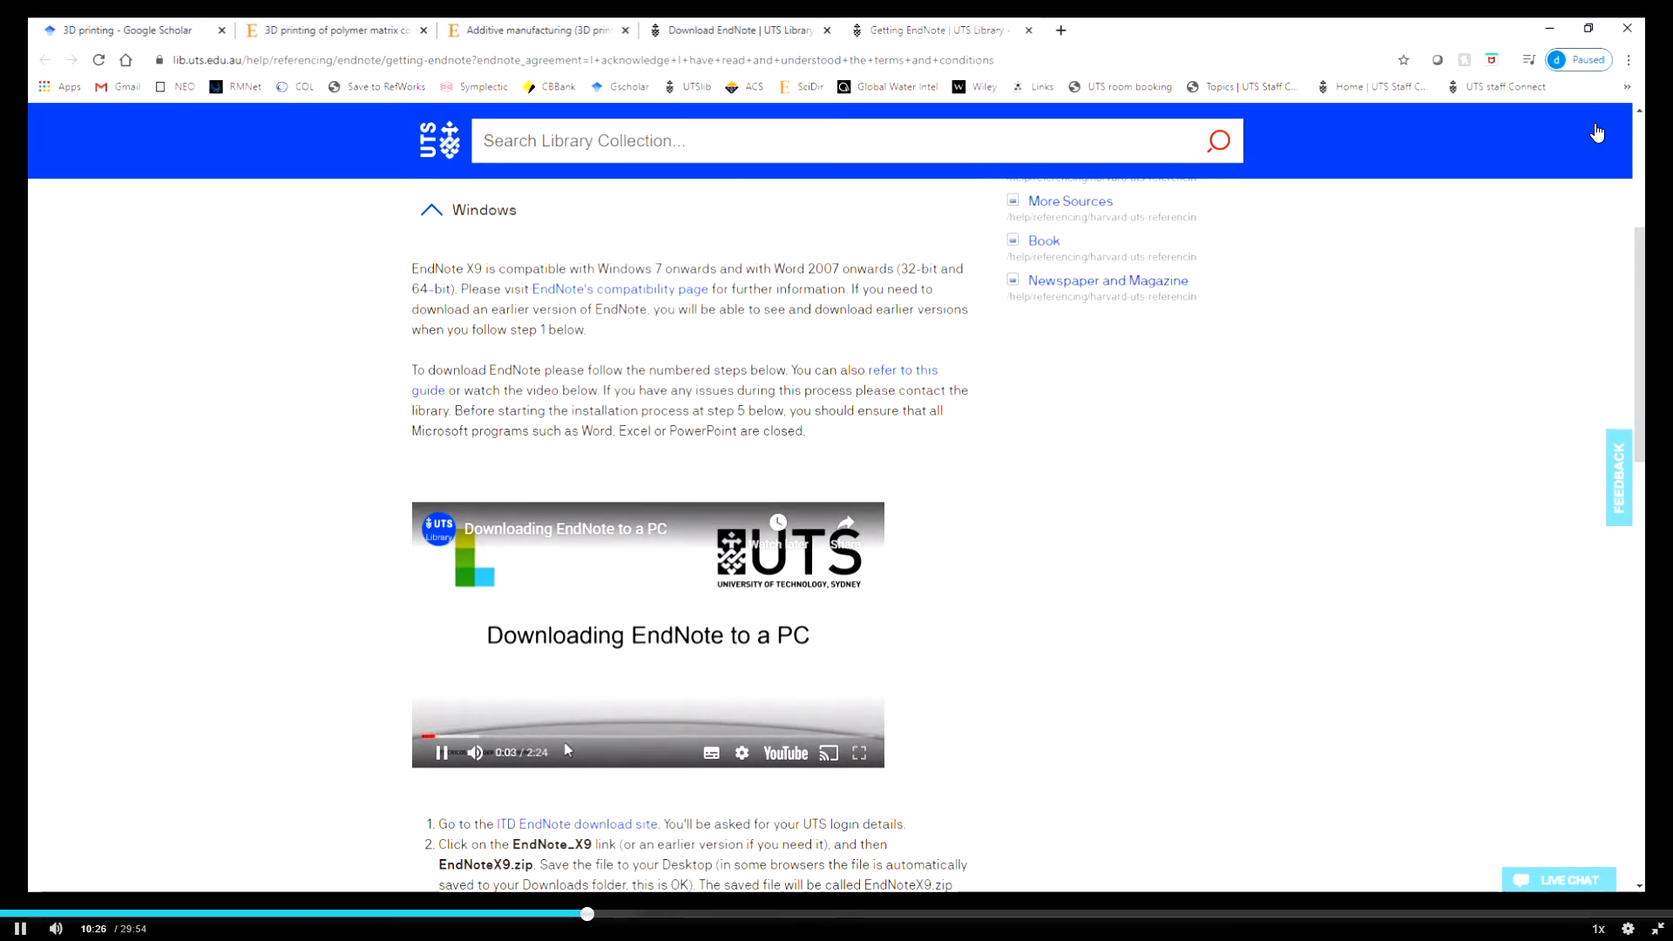
left_click(465, 738)
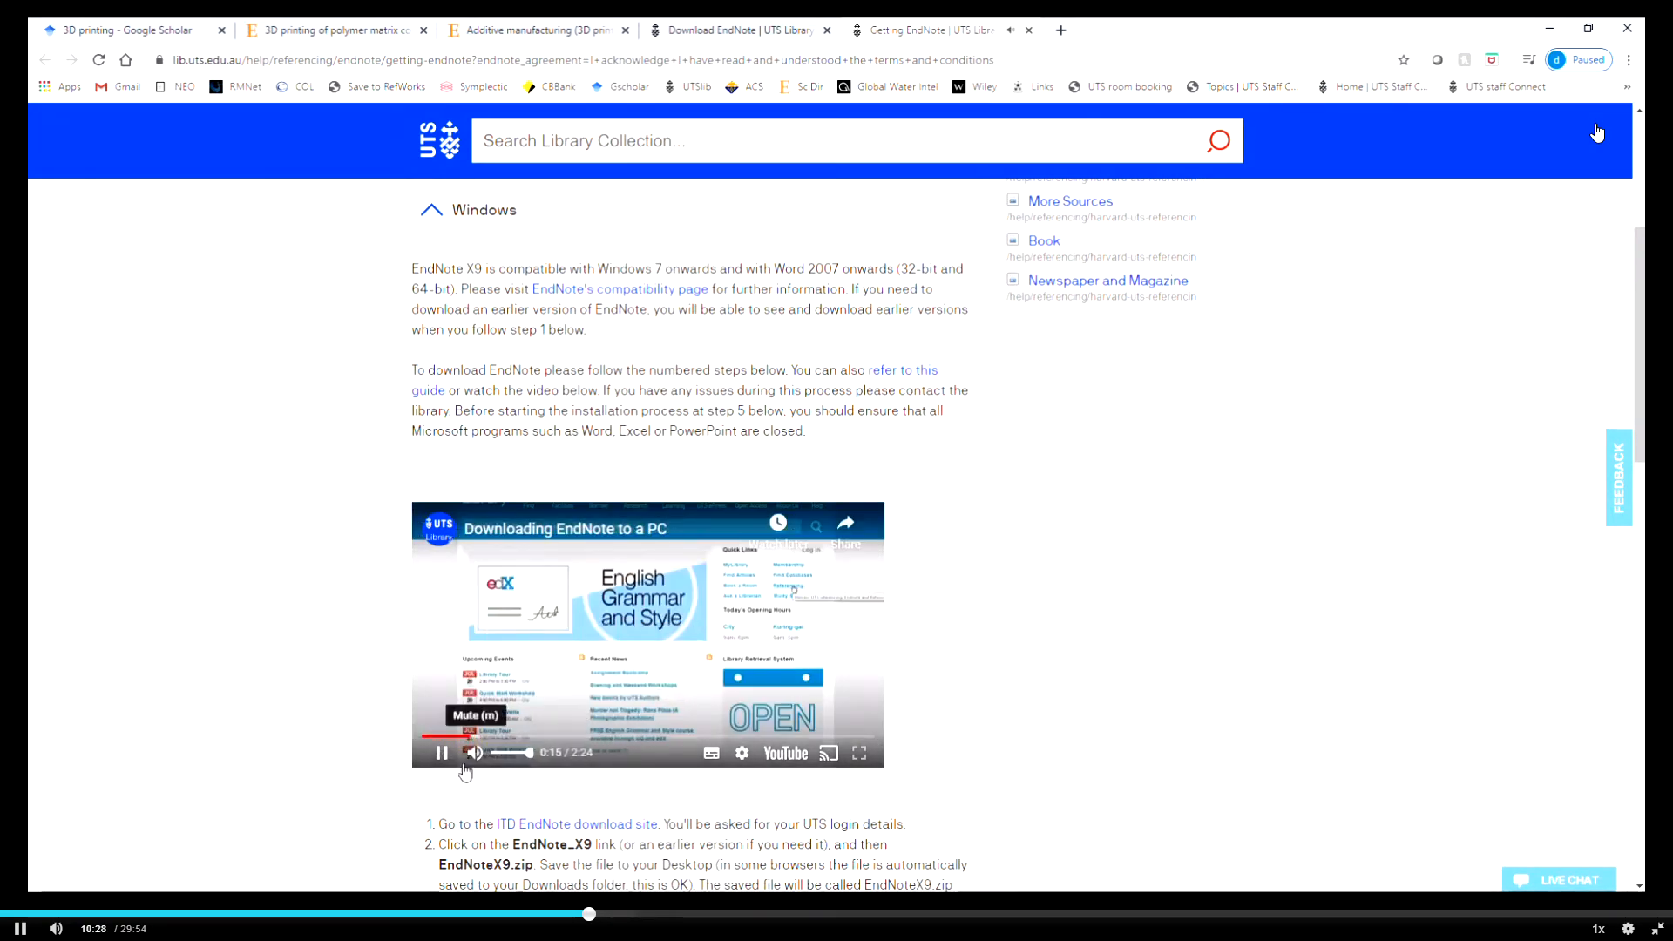
scroll(523, 425, "up", 2)
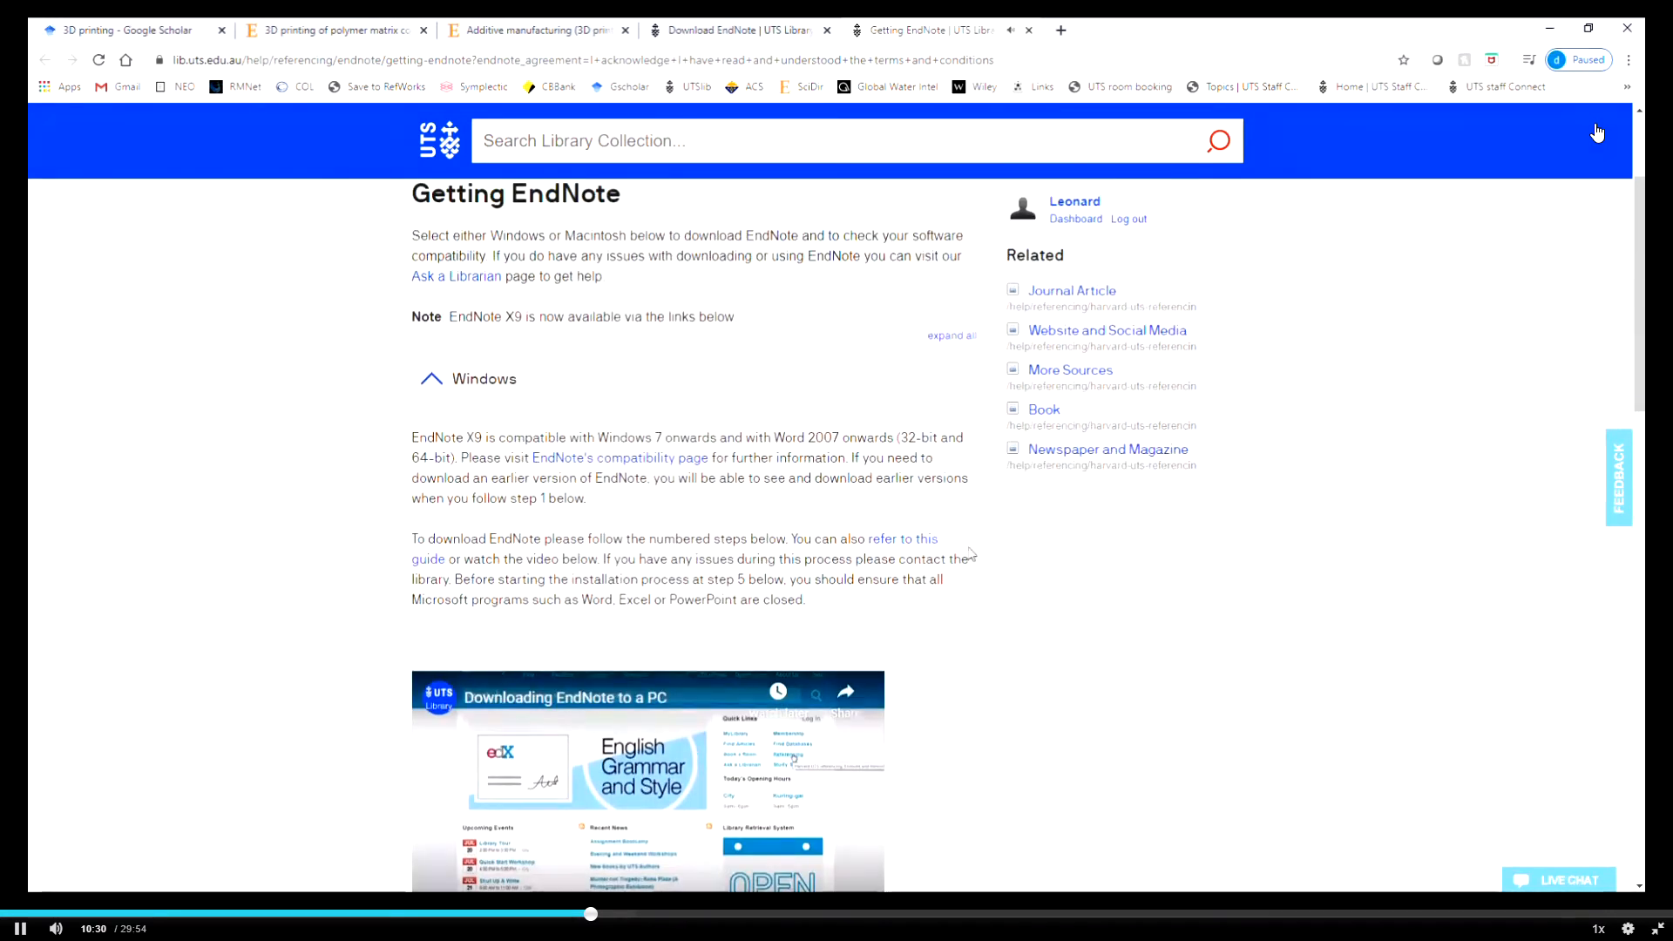
scroll(895, 537, "down", 1)
scroll(1022, 561, "down", 5)
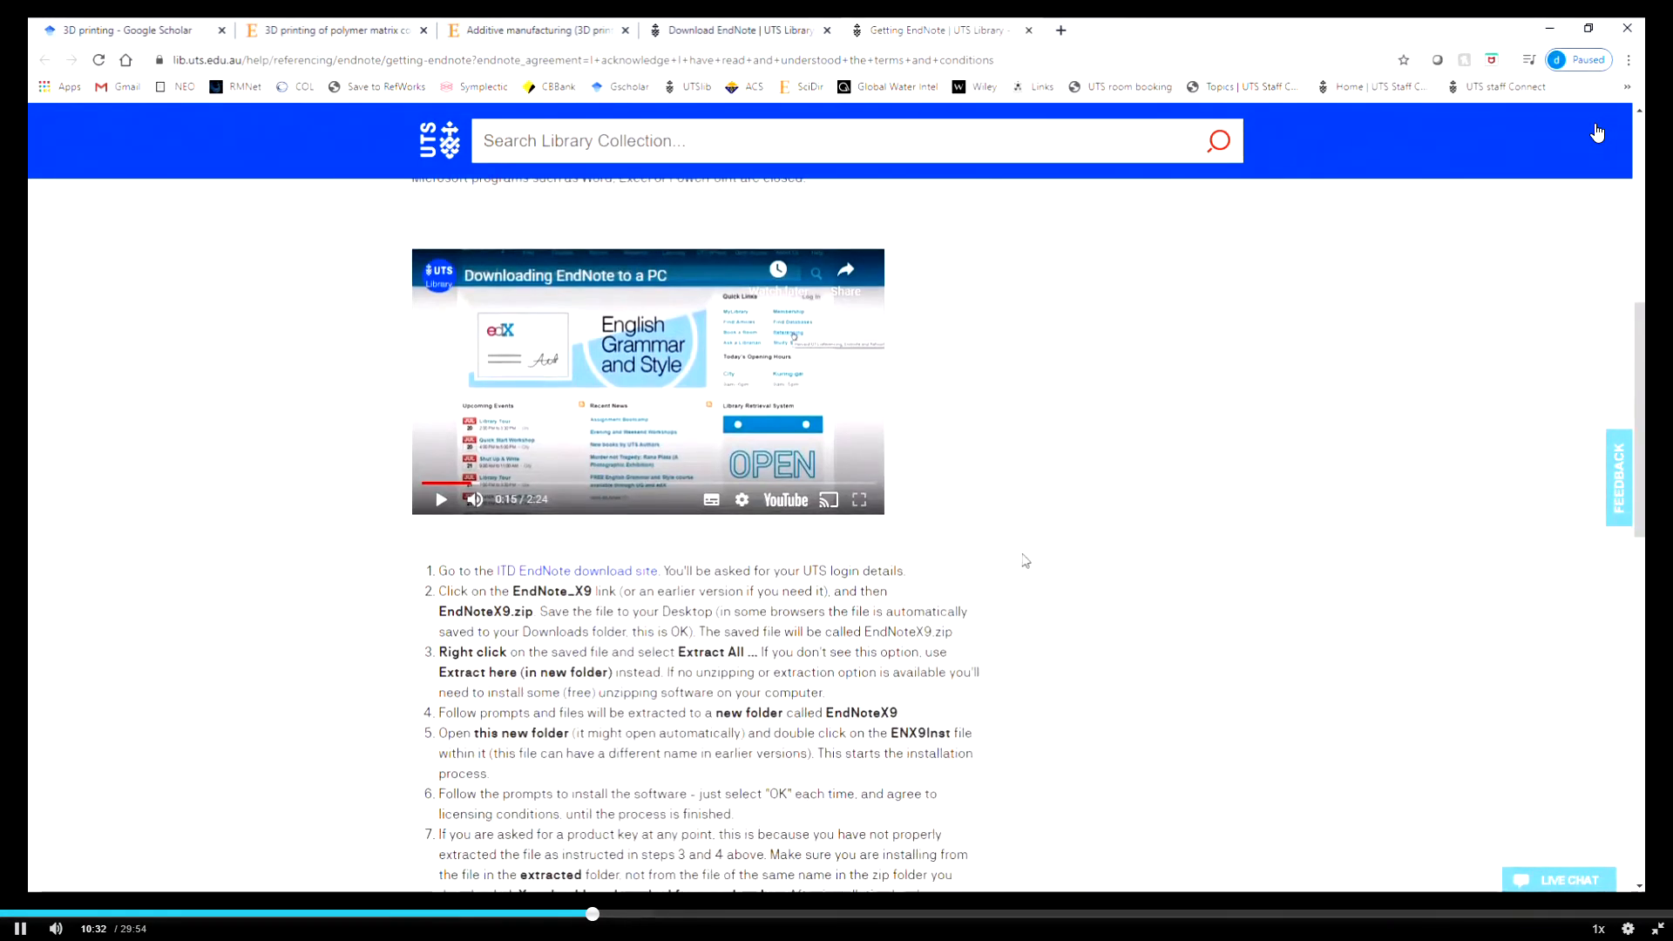
left_click(575, 571)
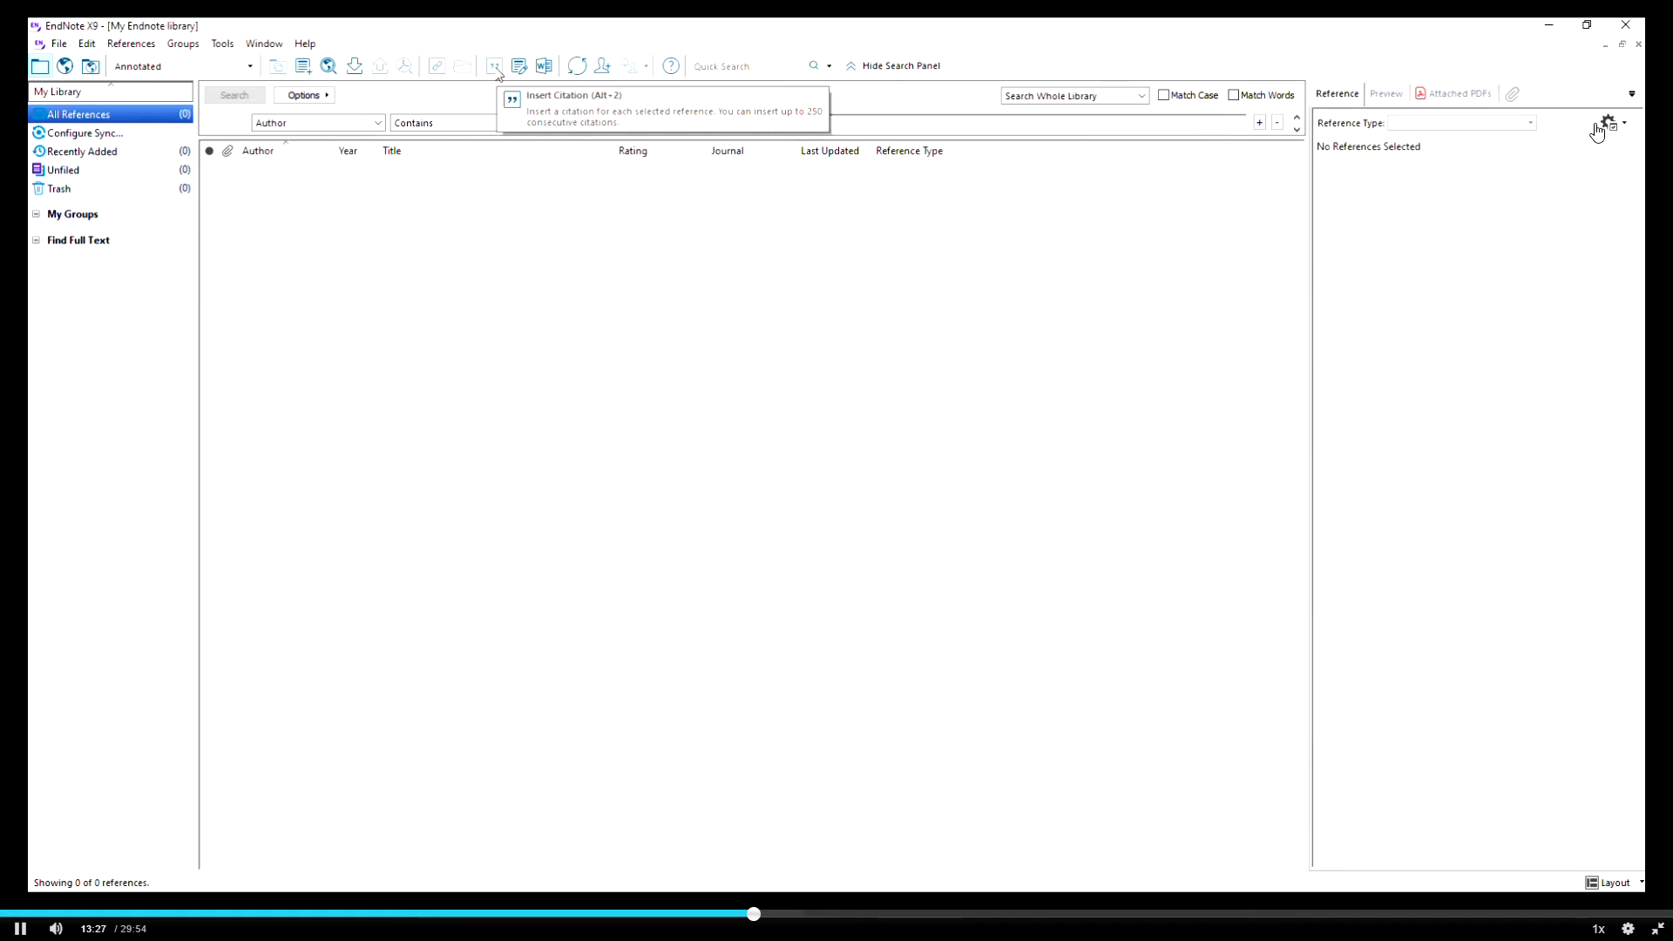
left_click(132, 43)
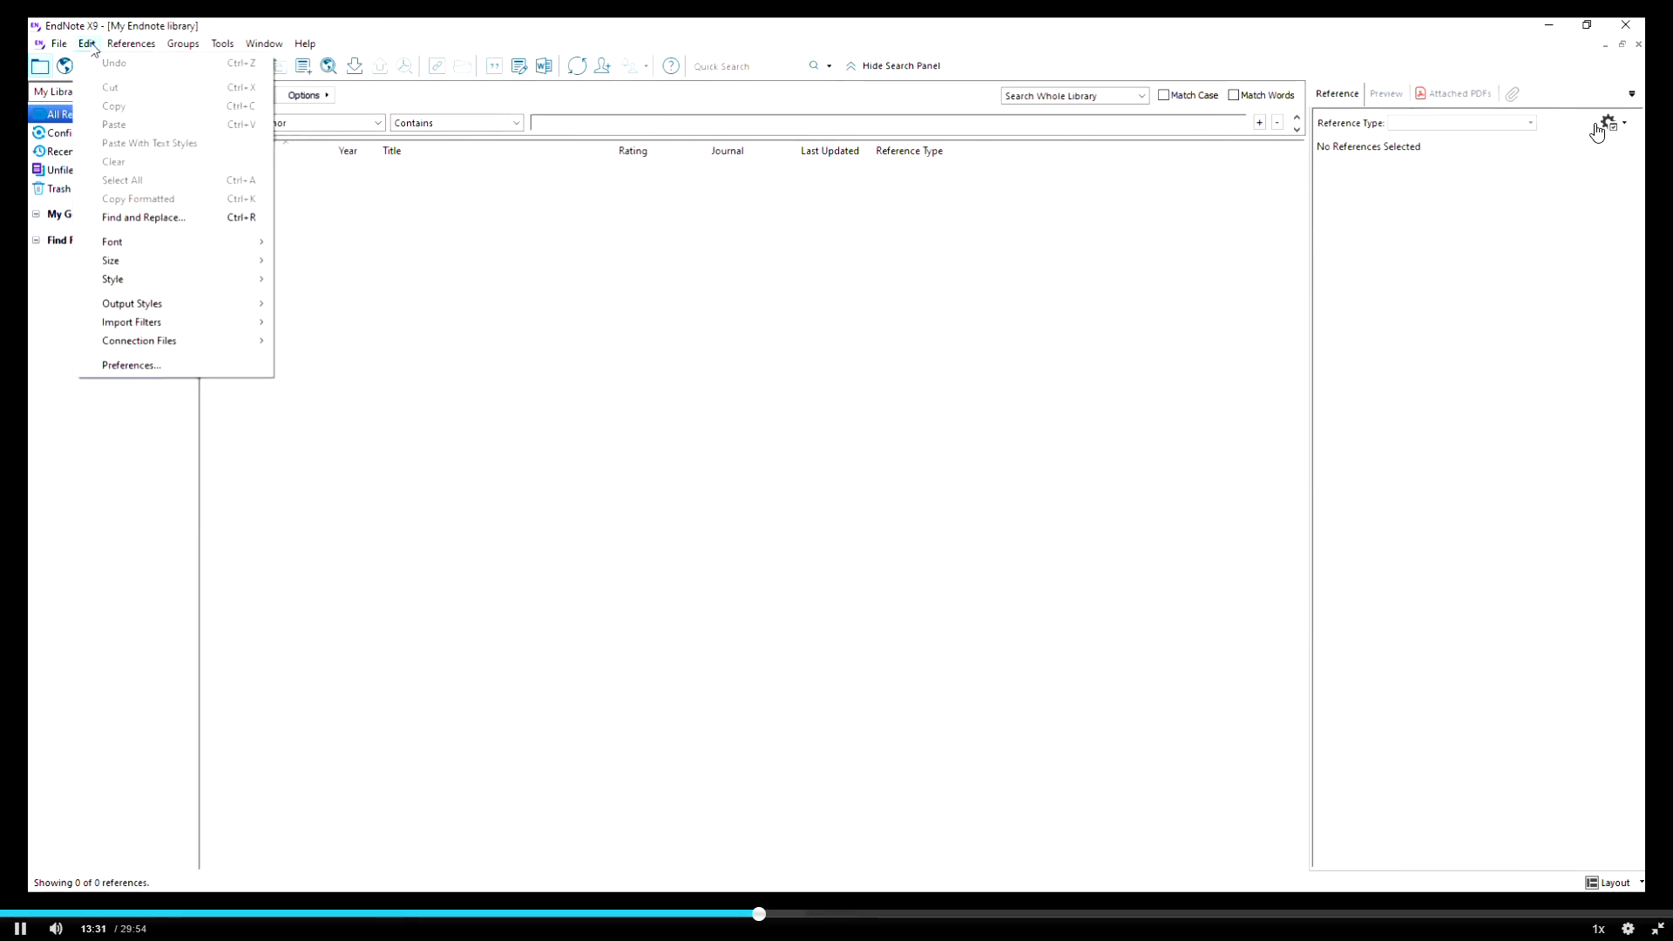
left_click(91, 43)
left_click(222, 43)
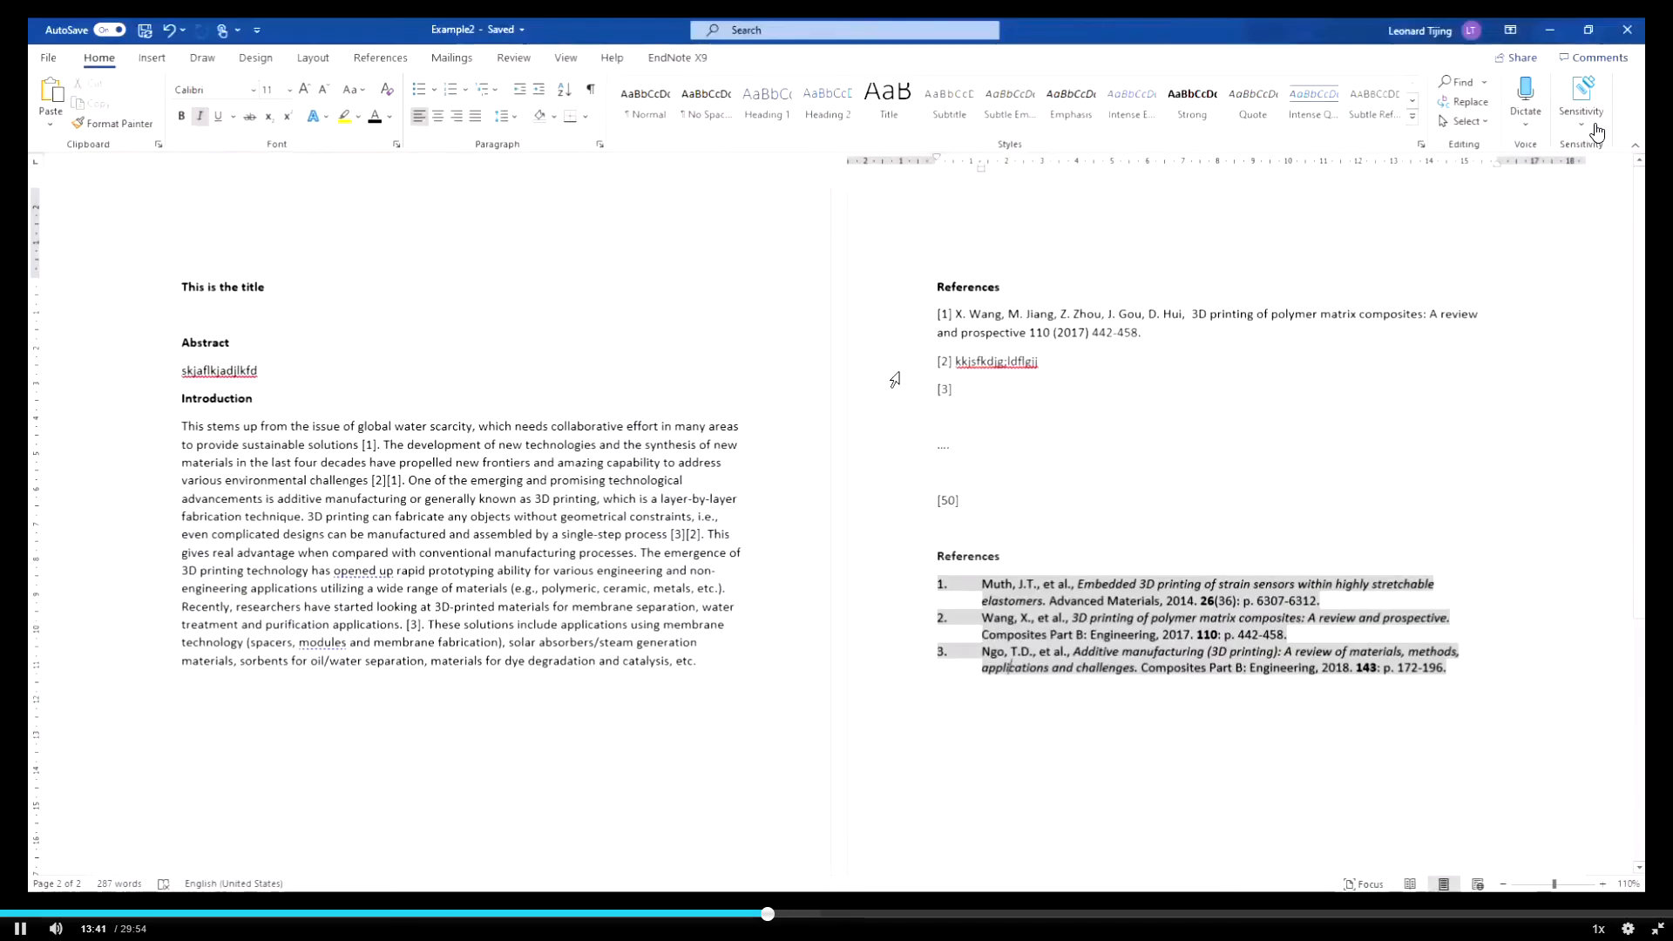
Show the EndNote X9 tools in the Example2 Word document, then put the Word window away
left_click(612, 282)
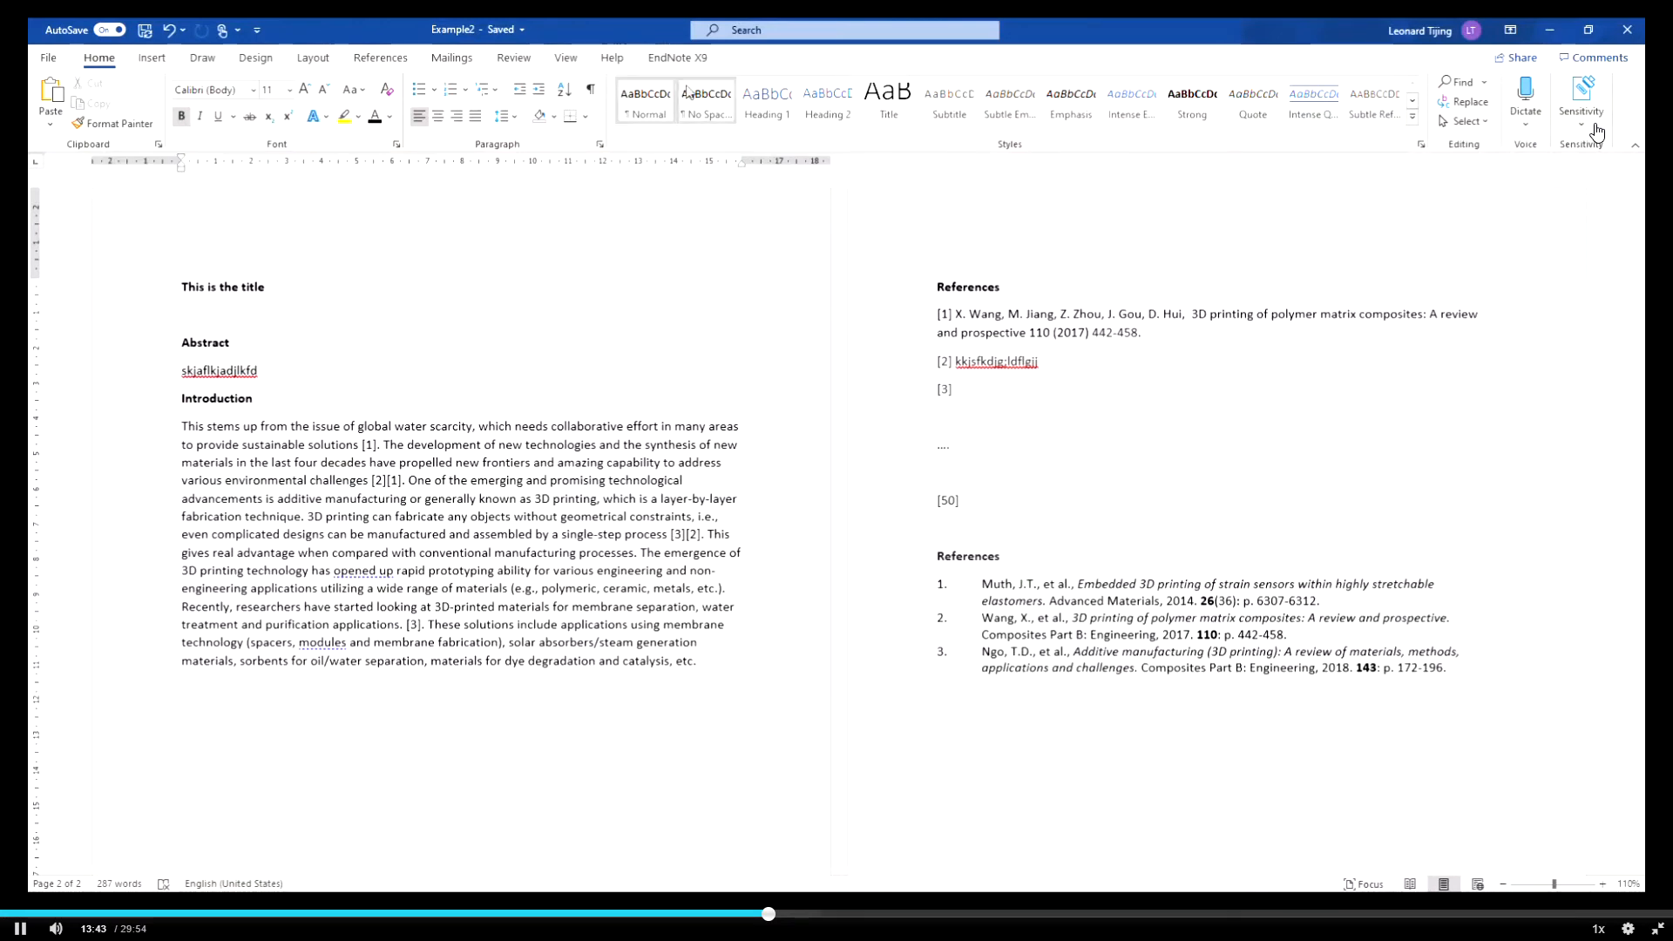
left_click(655, 59)
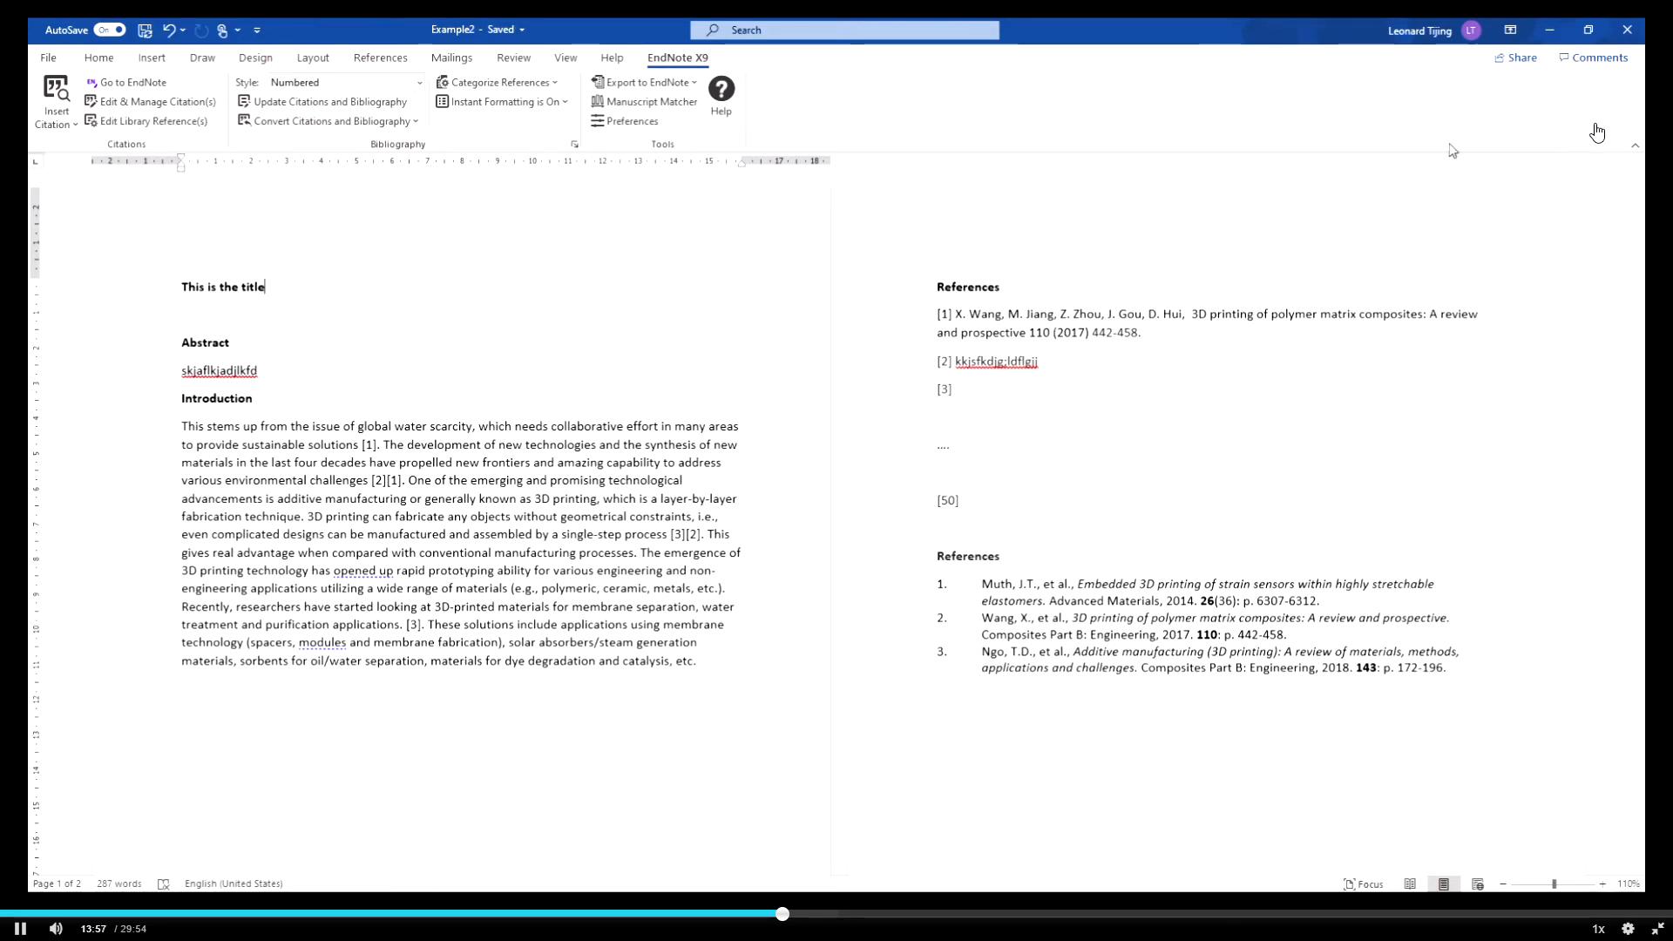
left_click(1558, 33)
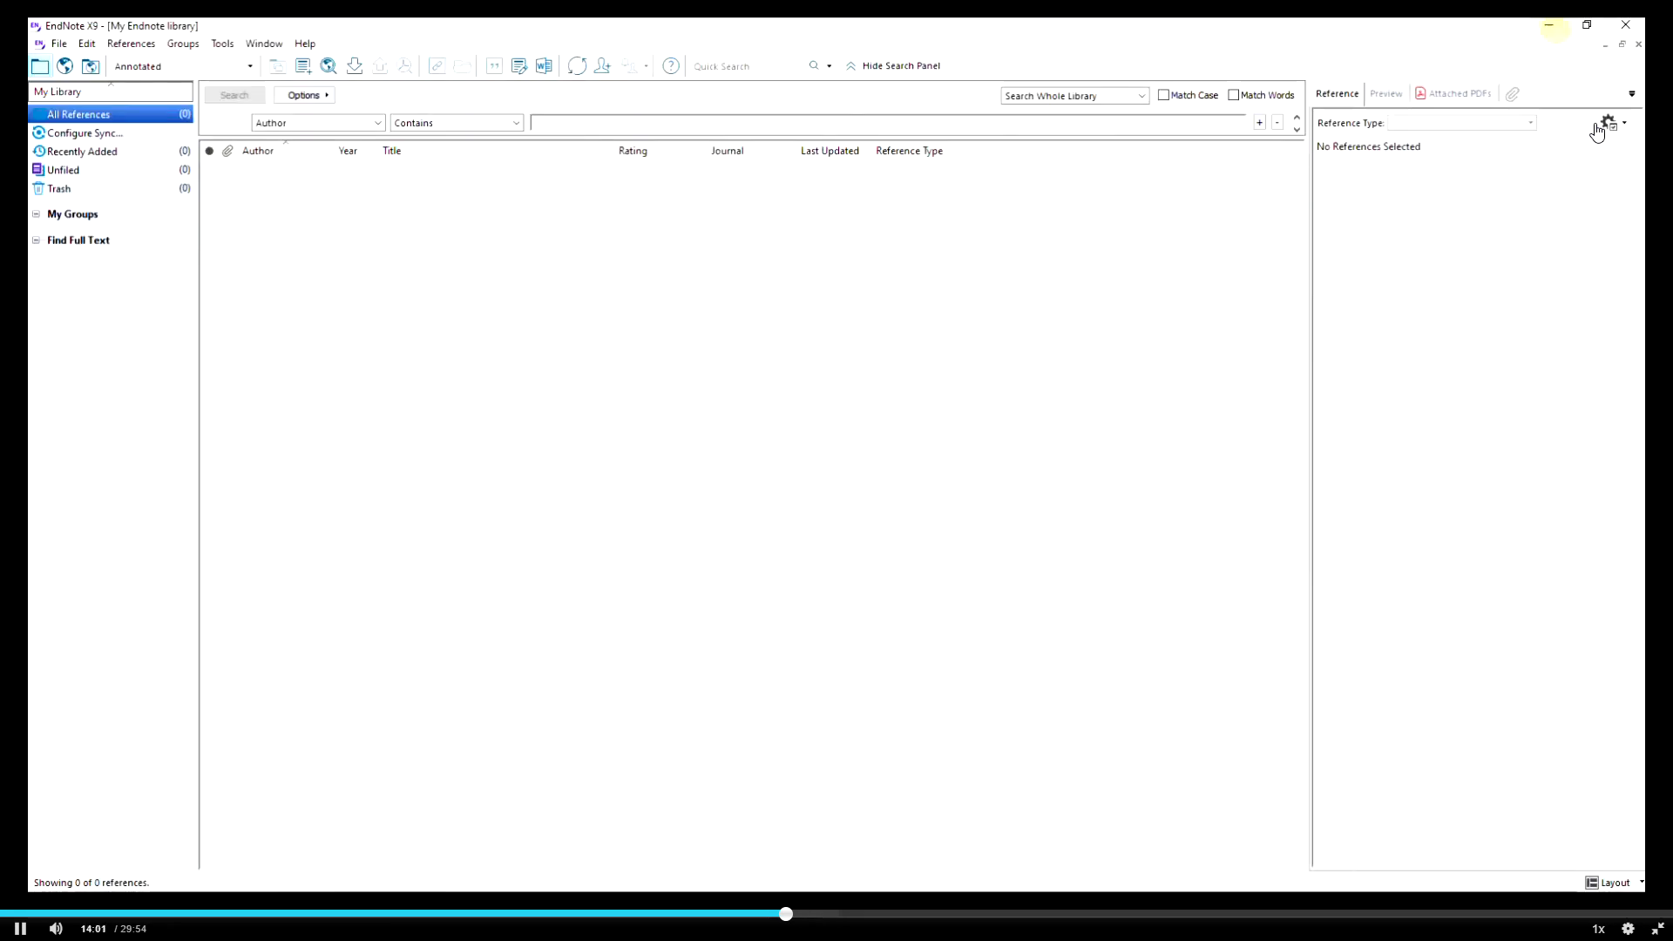
Switch to the browser and search Google Scholar for "solar energy"
left_click(598, 902)
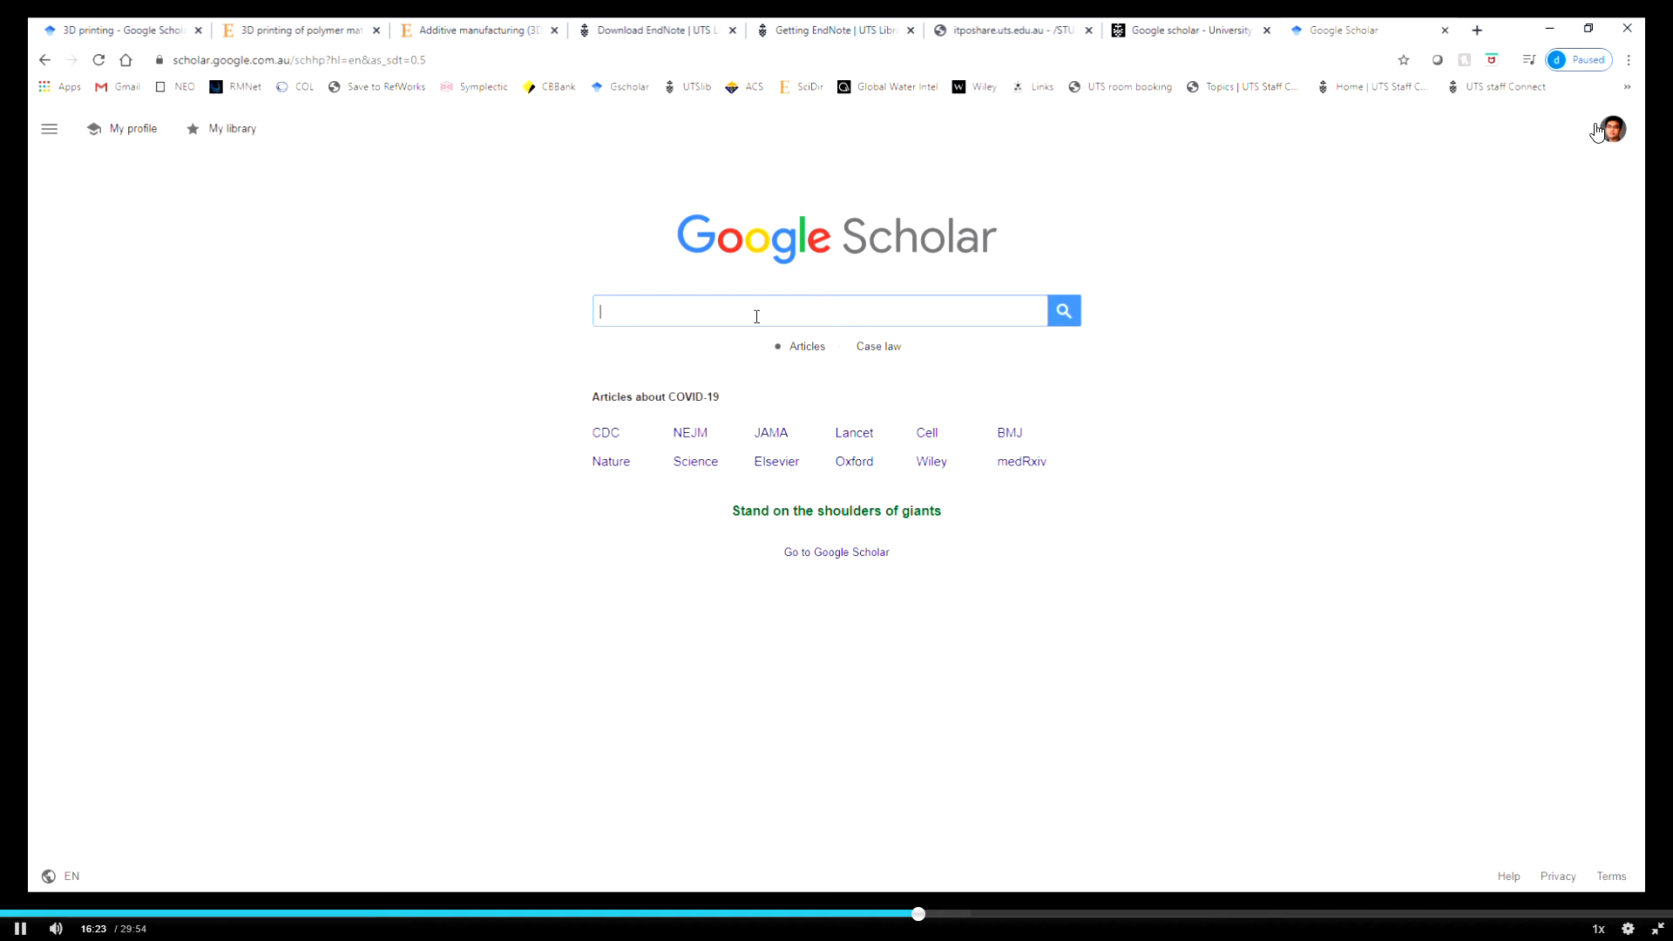
type("solar energy")
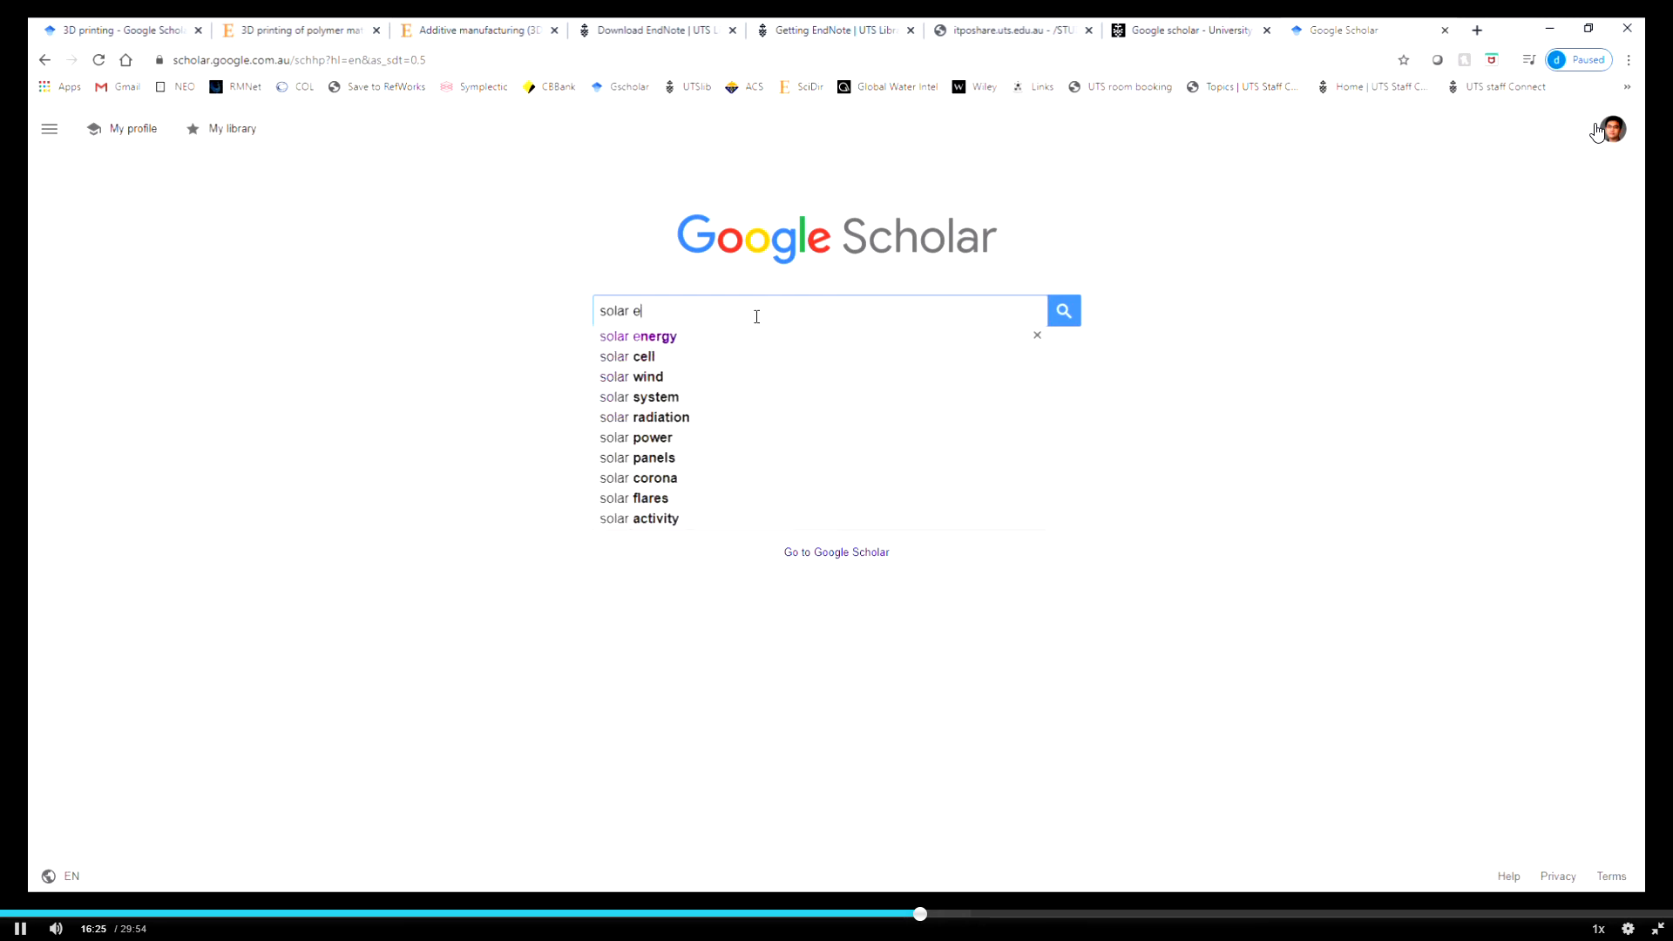
left_click(1062, 312)
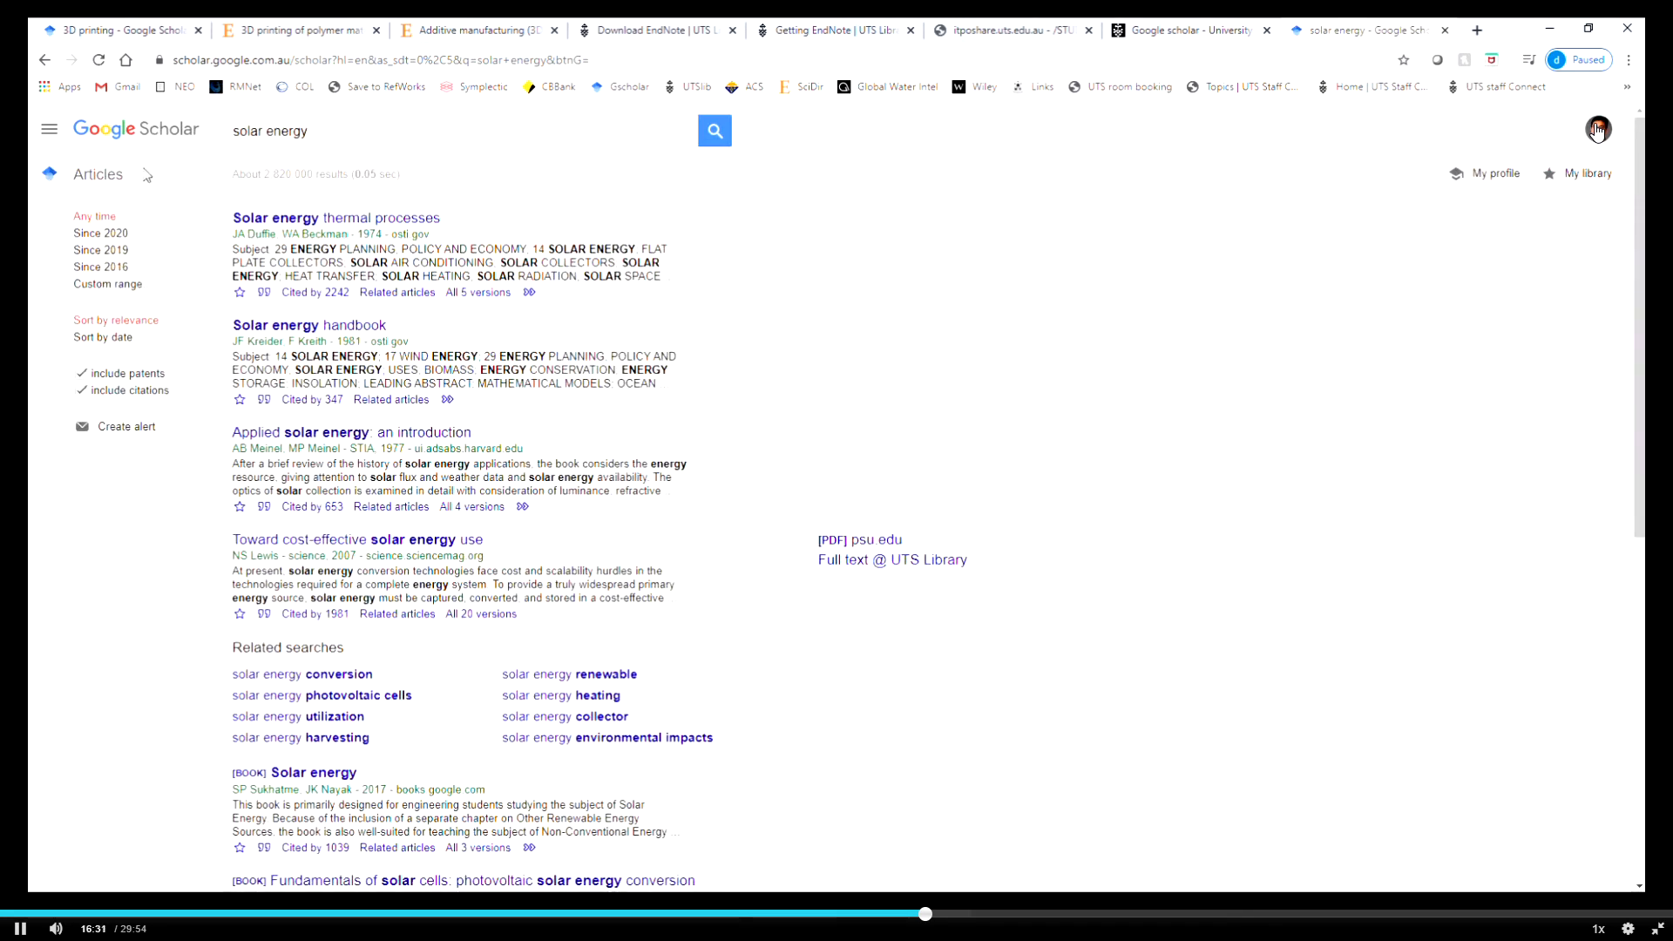
Limit the solar energy results to the custom year range 2015 to 2020
left_click(103, 284)
left_click(98, 312)
type("2")
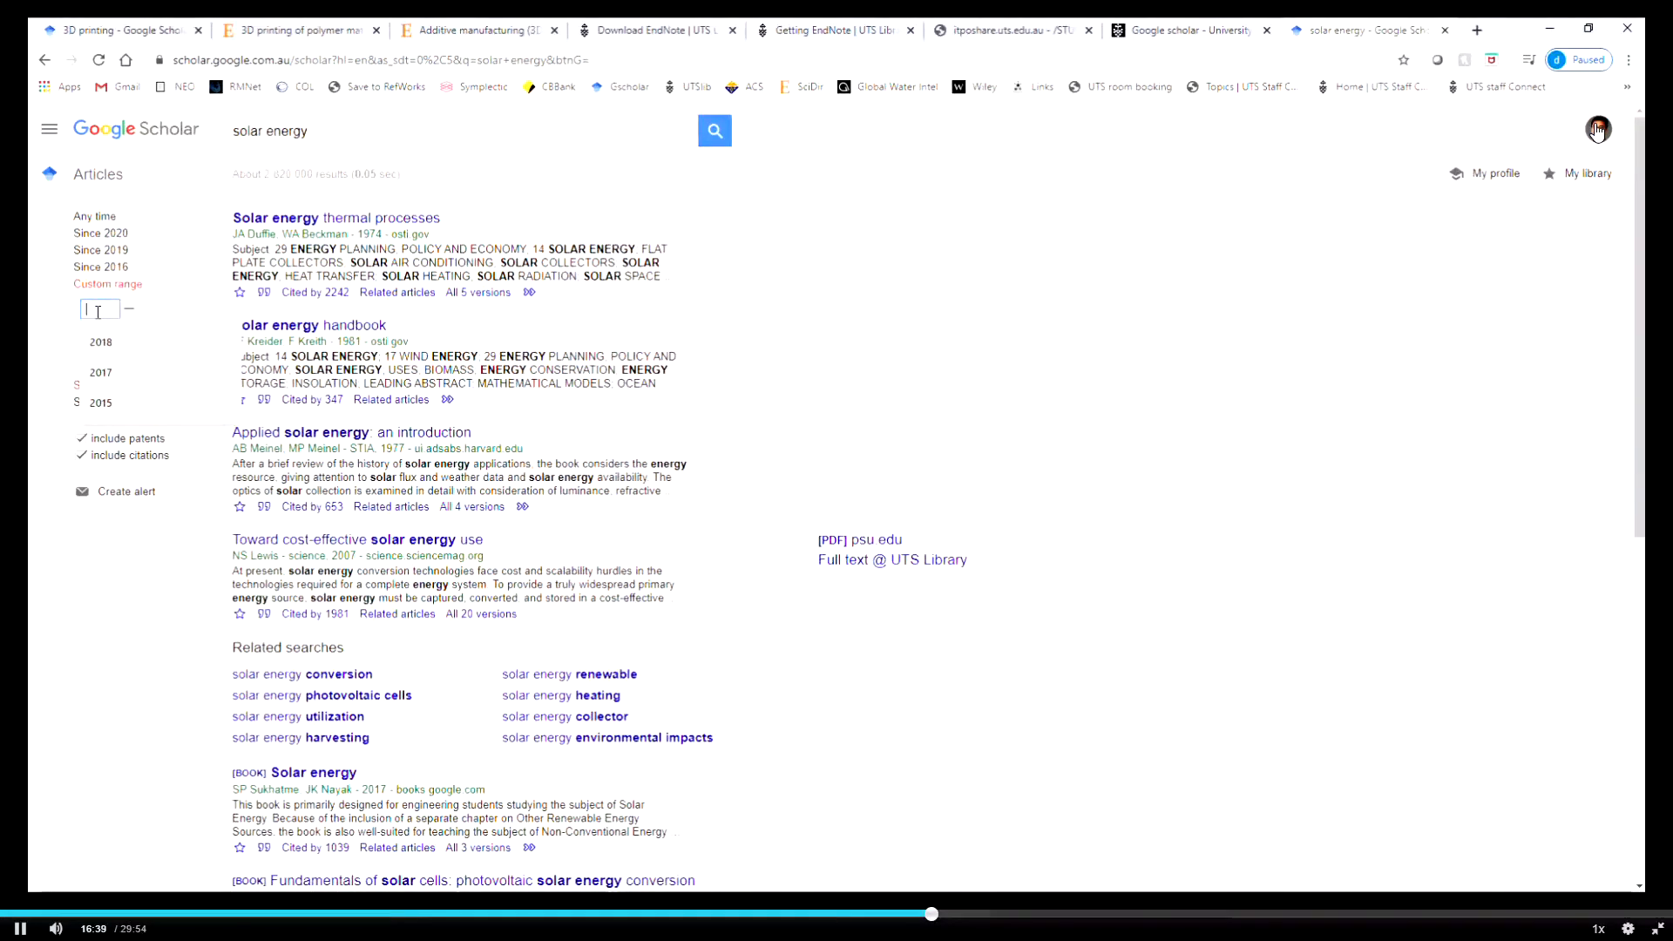
type("015")
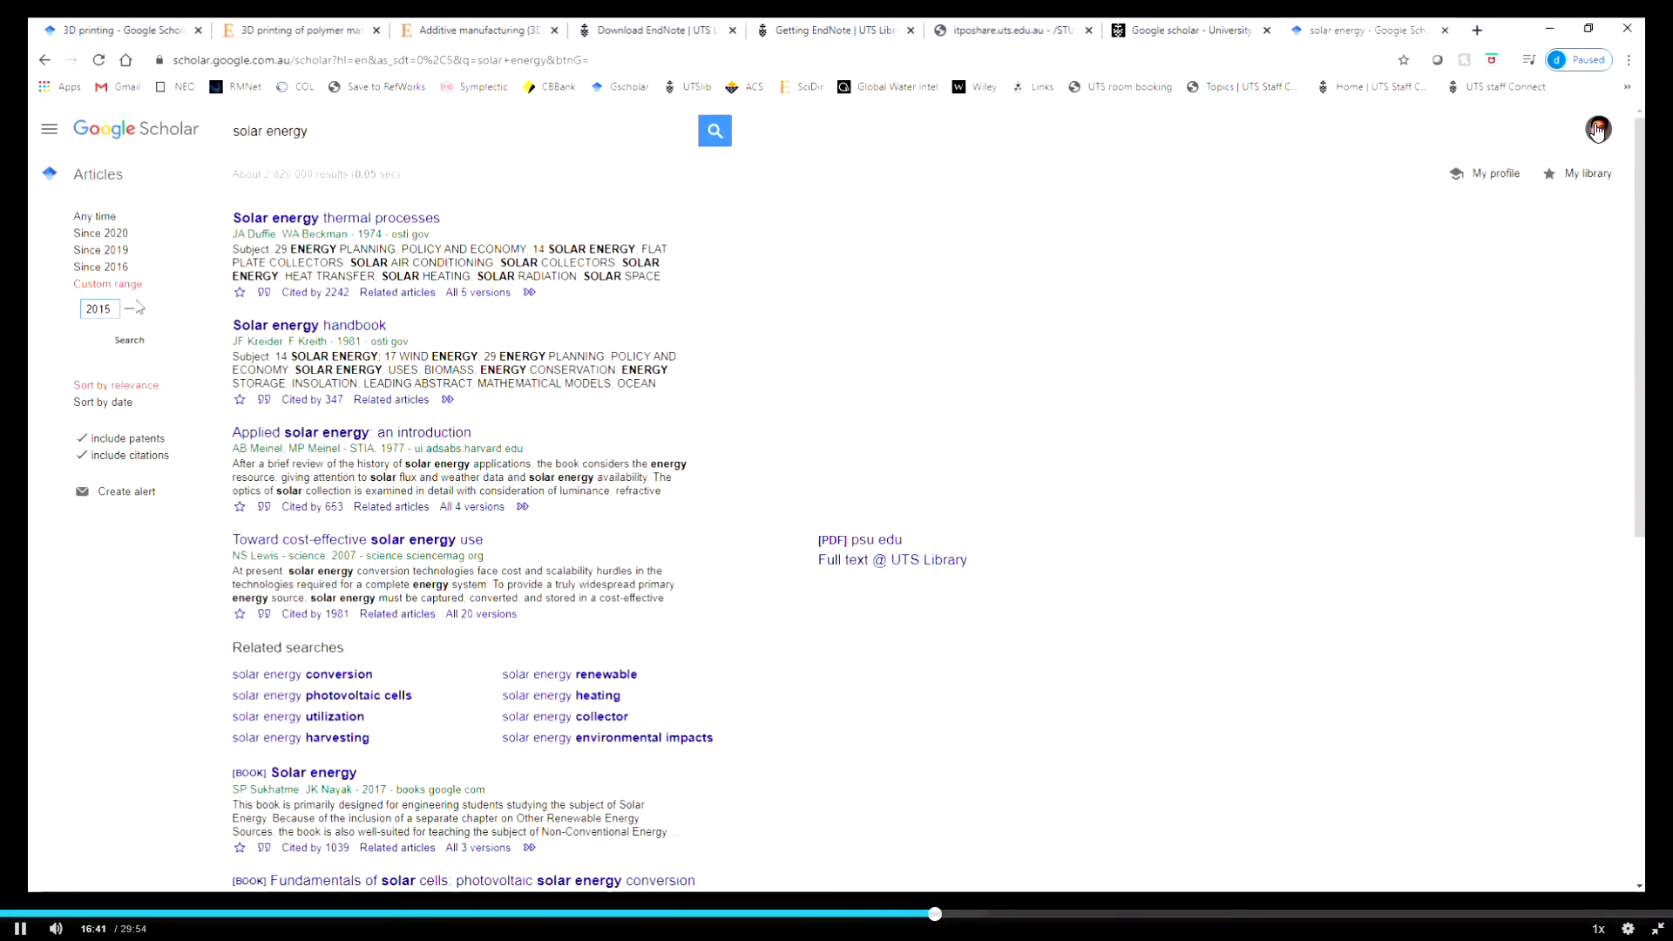
left_click(160, 308)
type("2020")
left_click(129, 339)
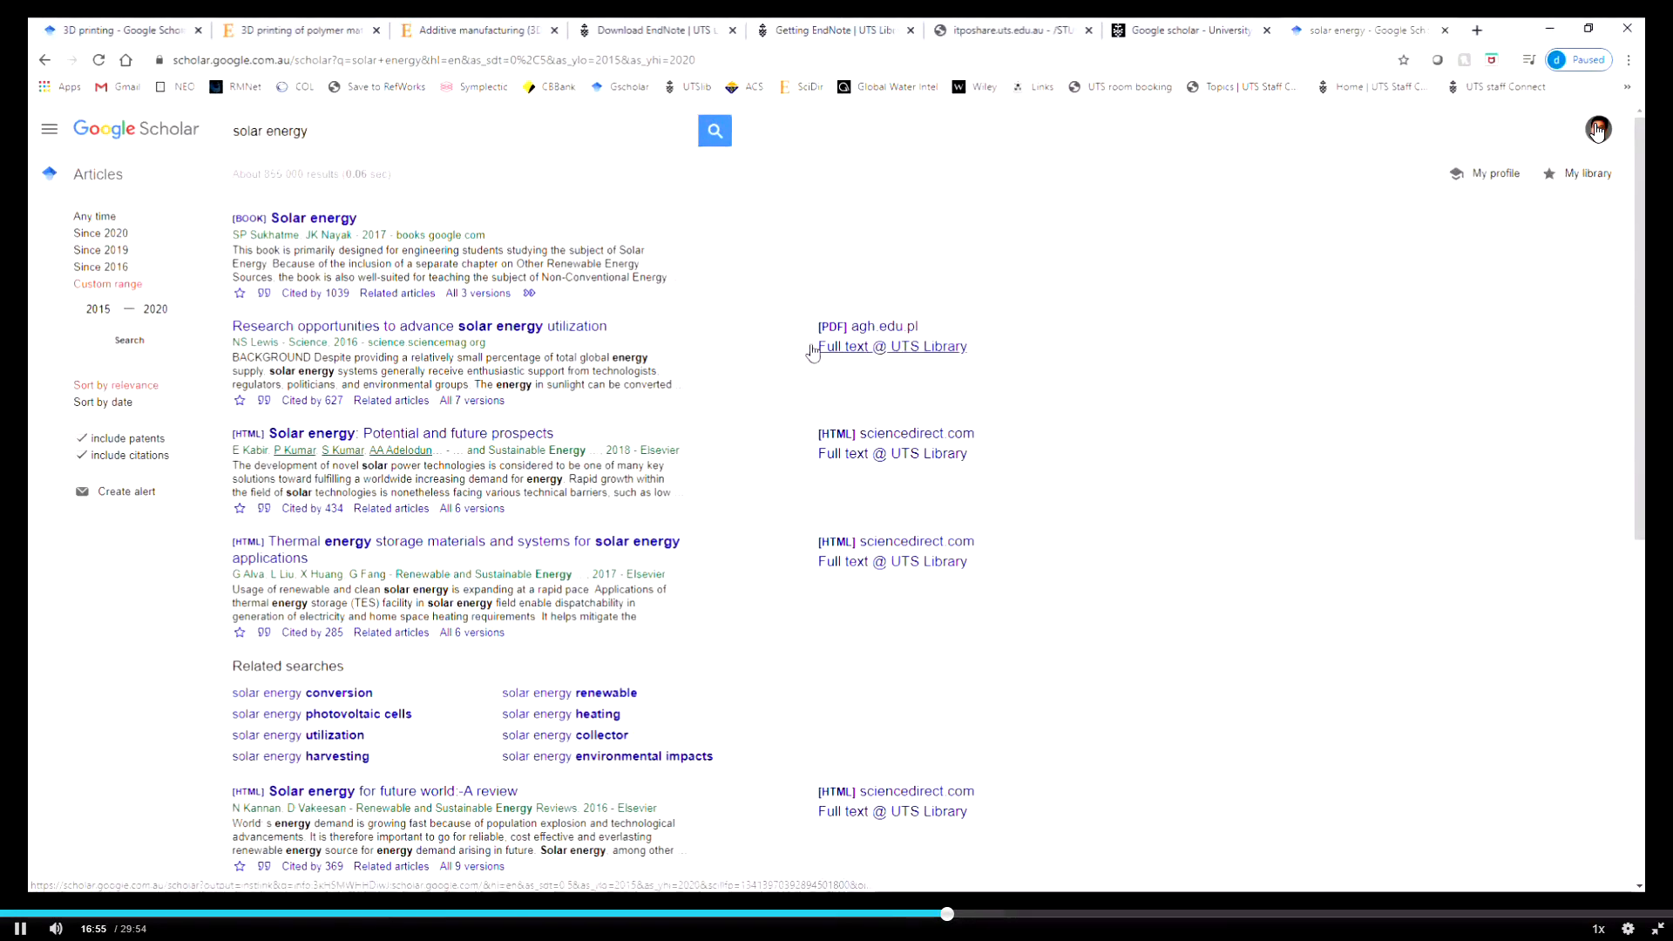
Open the UTS Library full-text record of "Solar energy for future world: A review" in a new browser tab and view it
scroll(882, 475, "down", 4)
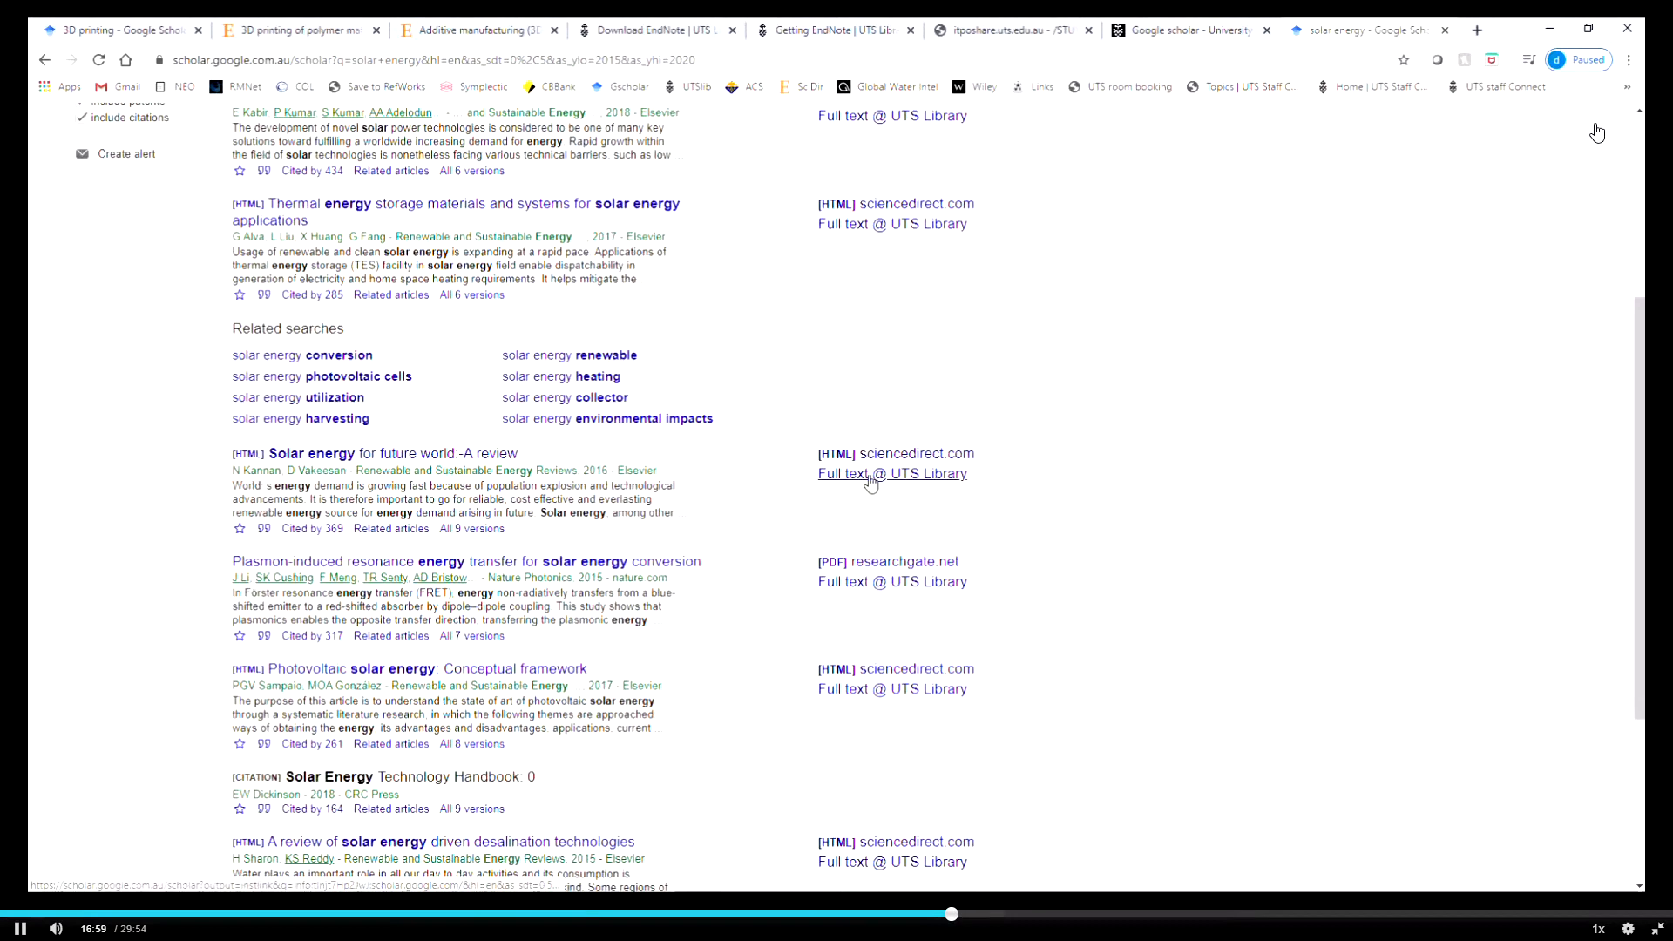
scroll(696, 517, "down", 3)
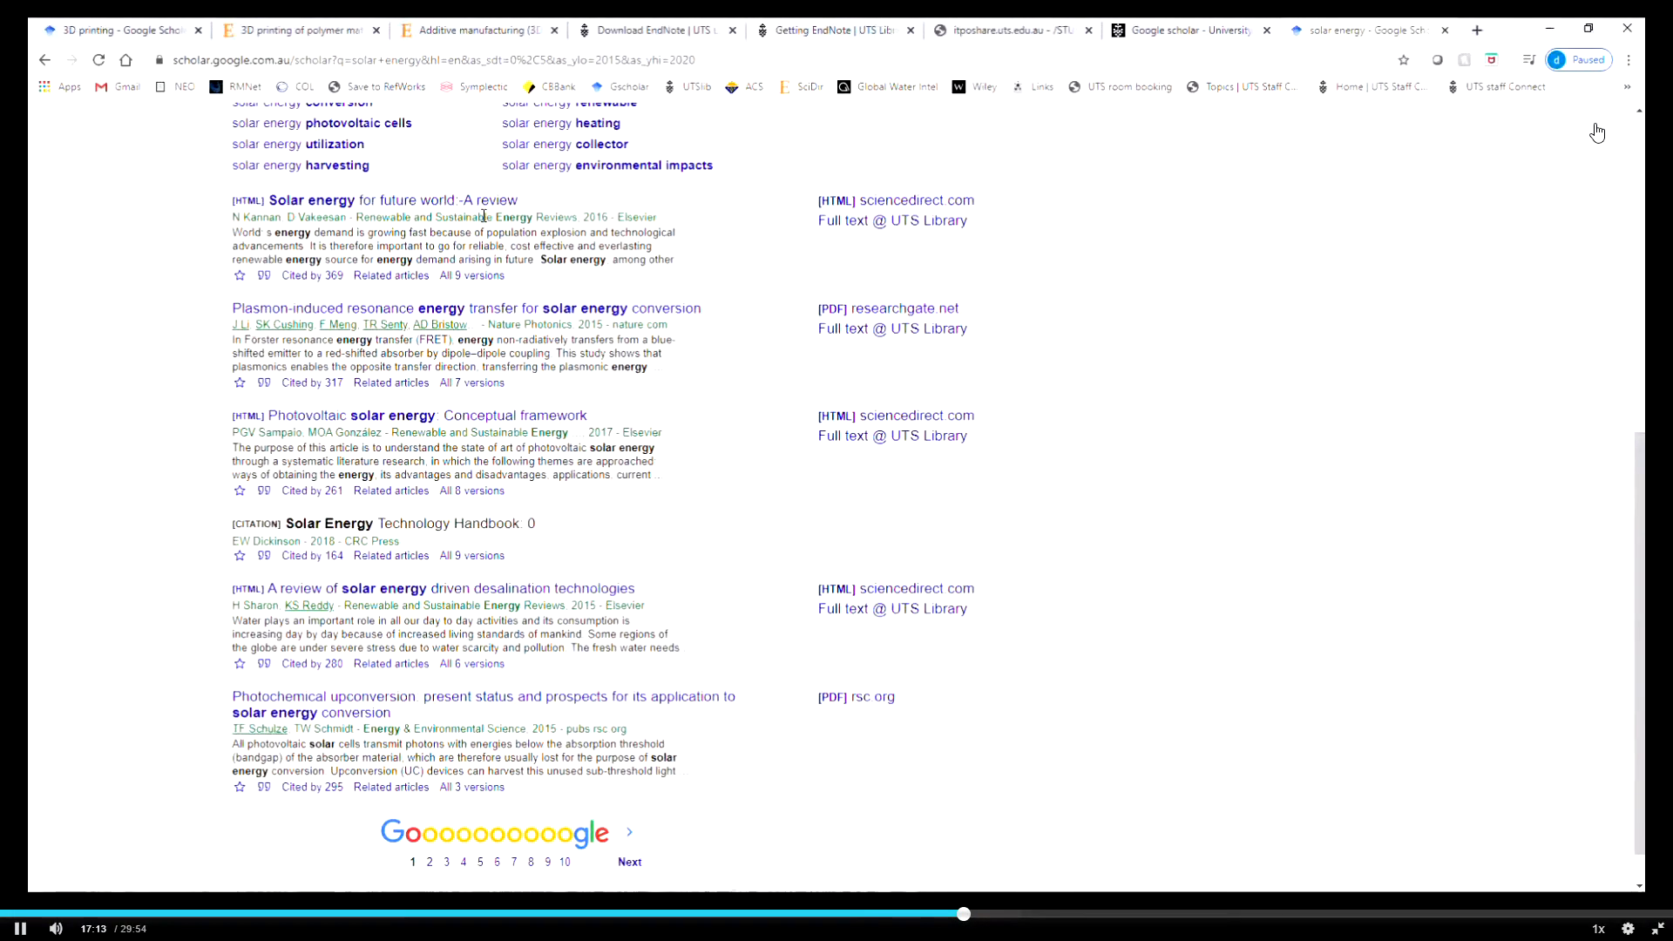
right_click(842, 228)
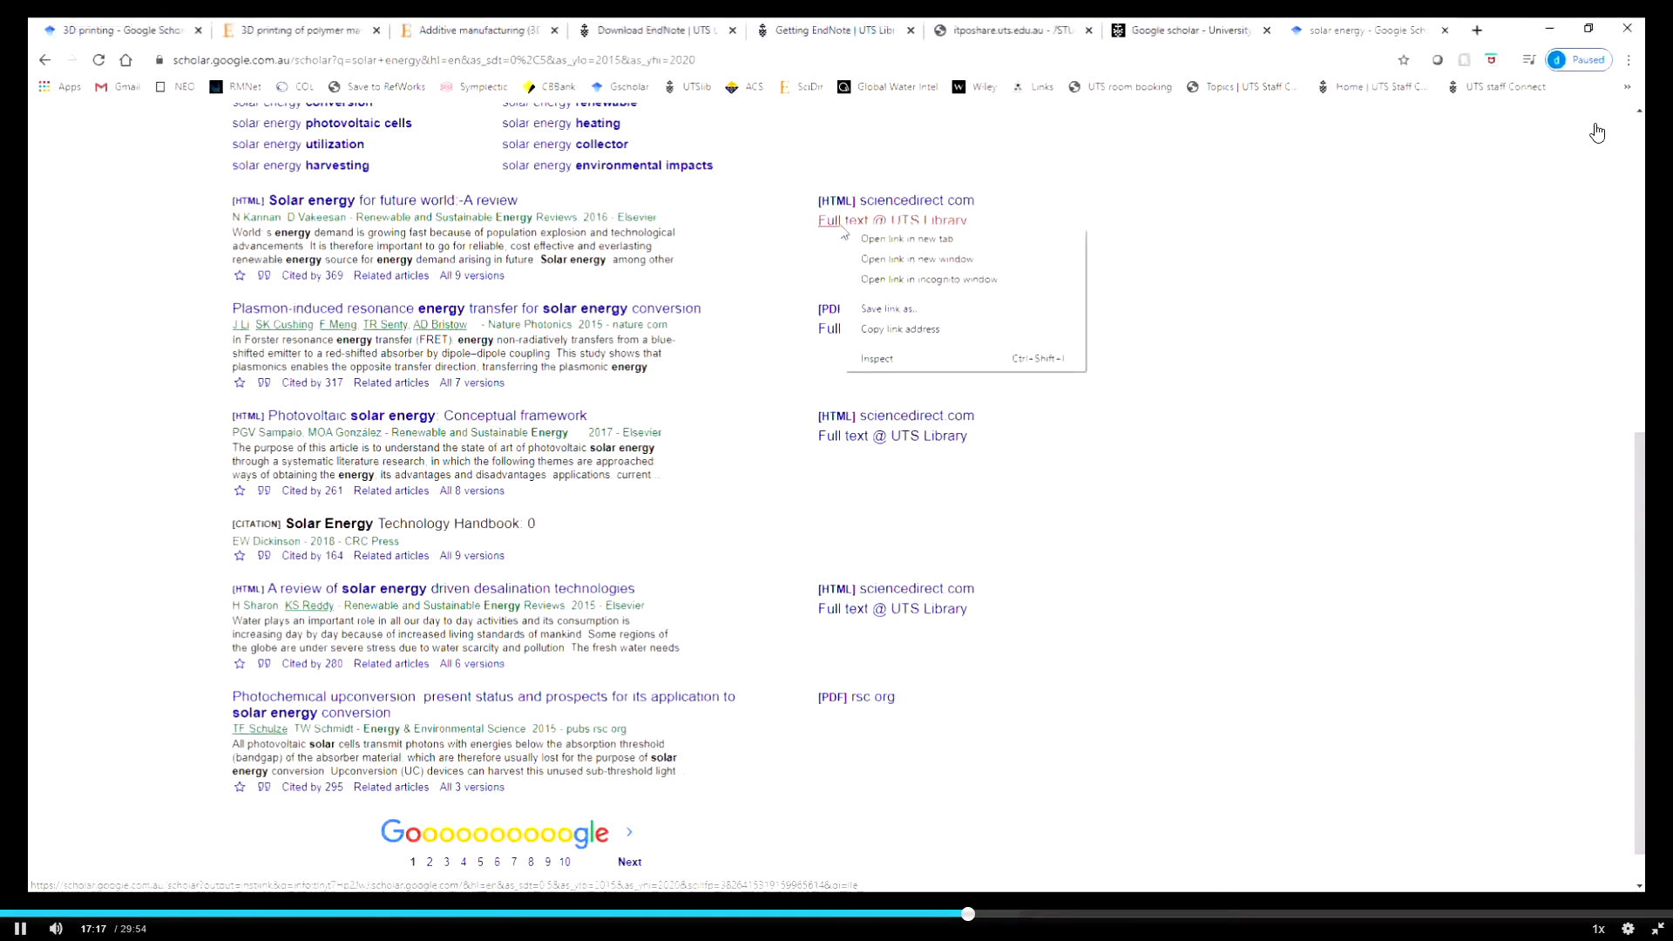
left_click(888, 249)
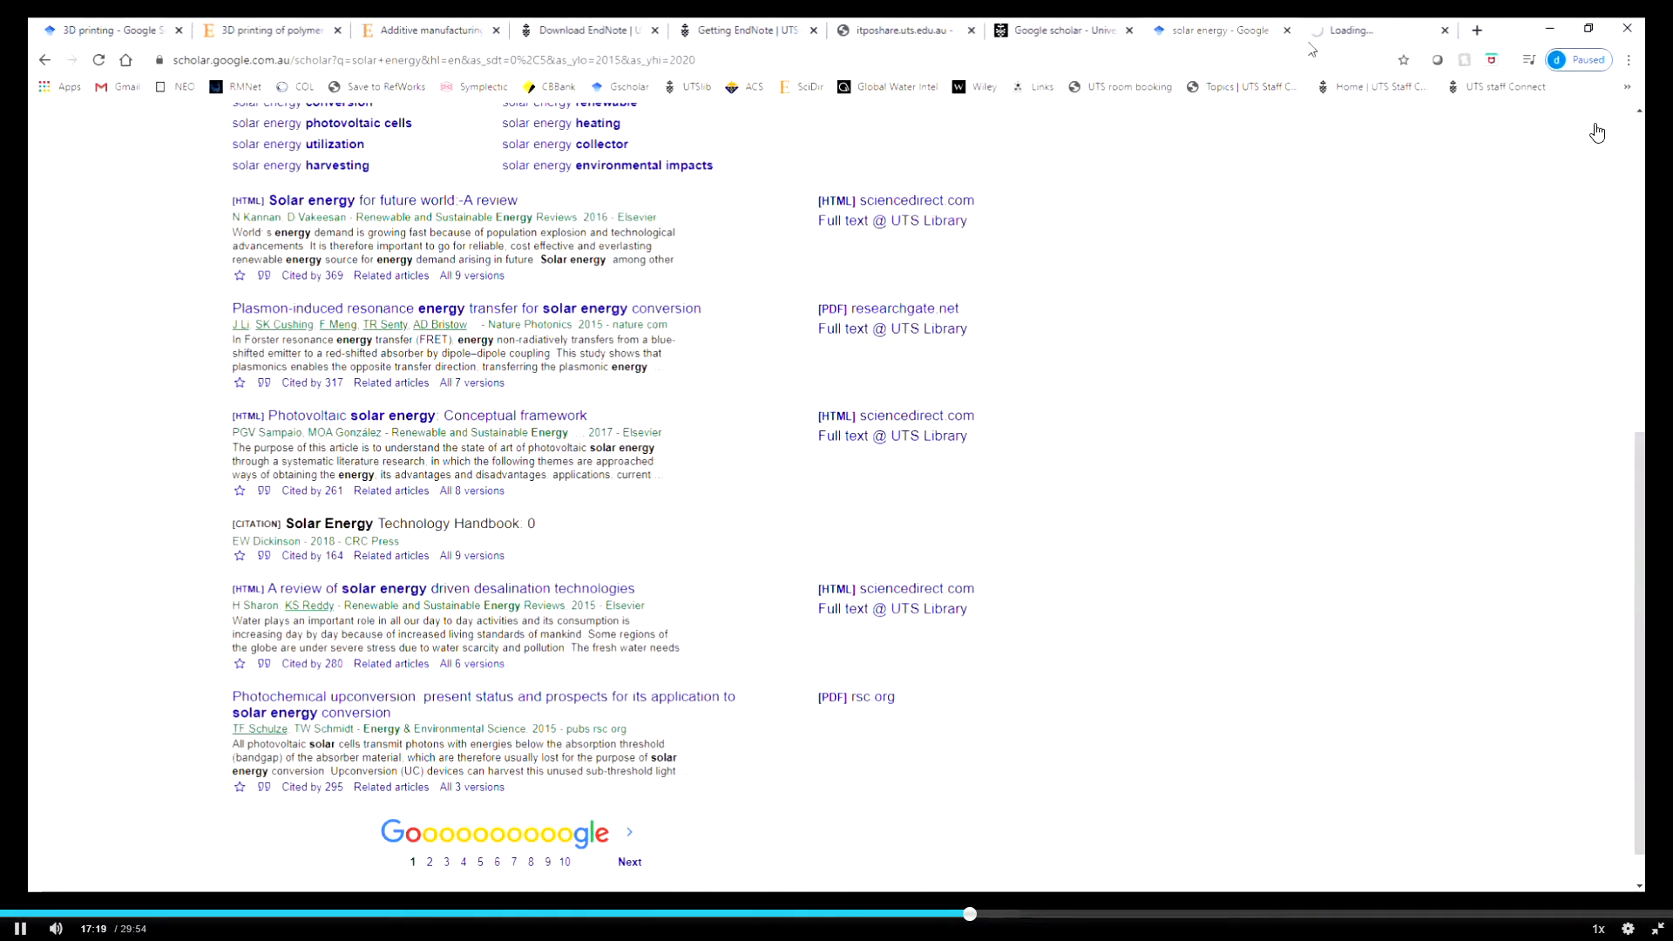
left_click(1352, 31)
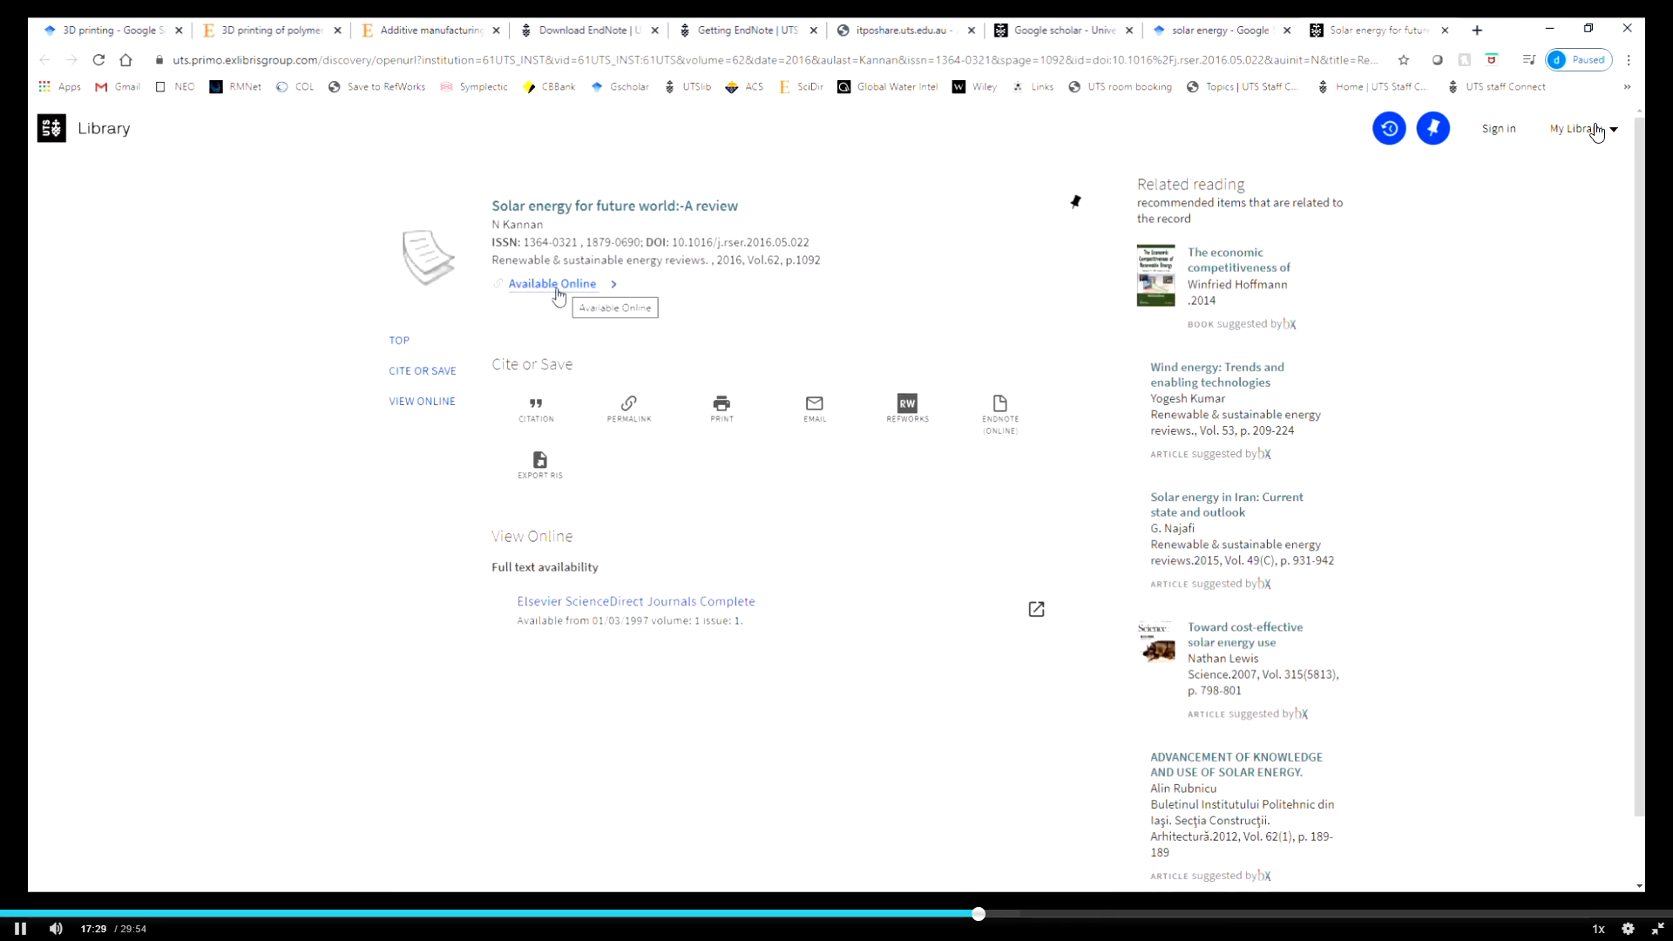
Try to reach the article's online full text through its UTS Library record from the results page, and return to the search results
key("ctrl+shift+Tab")
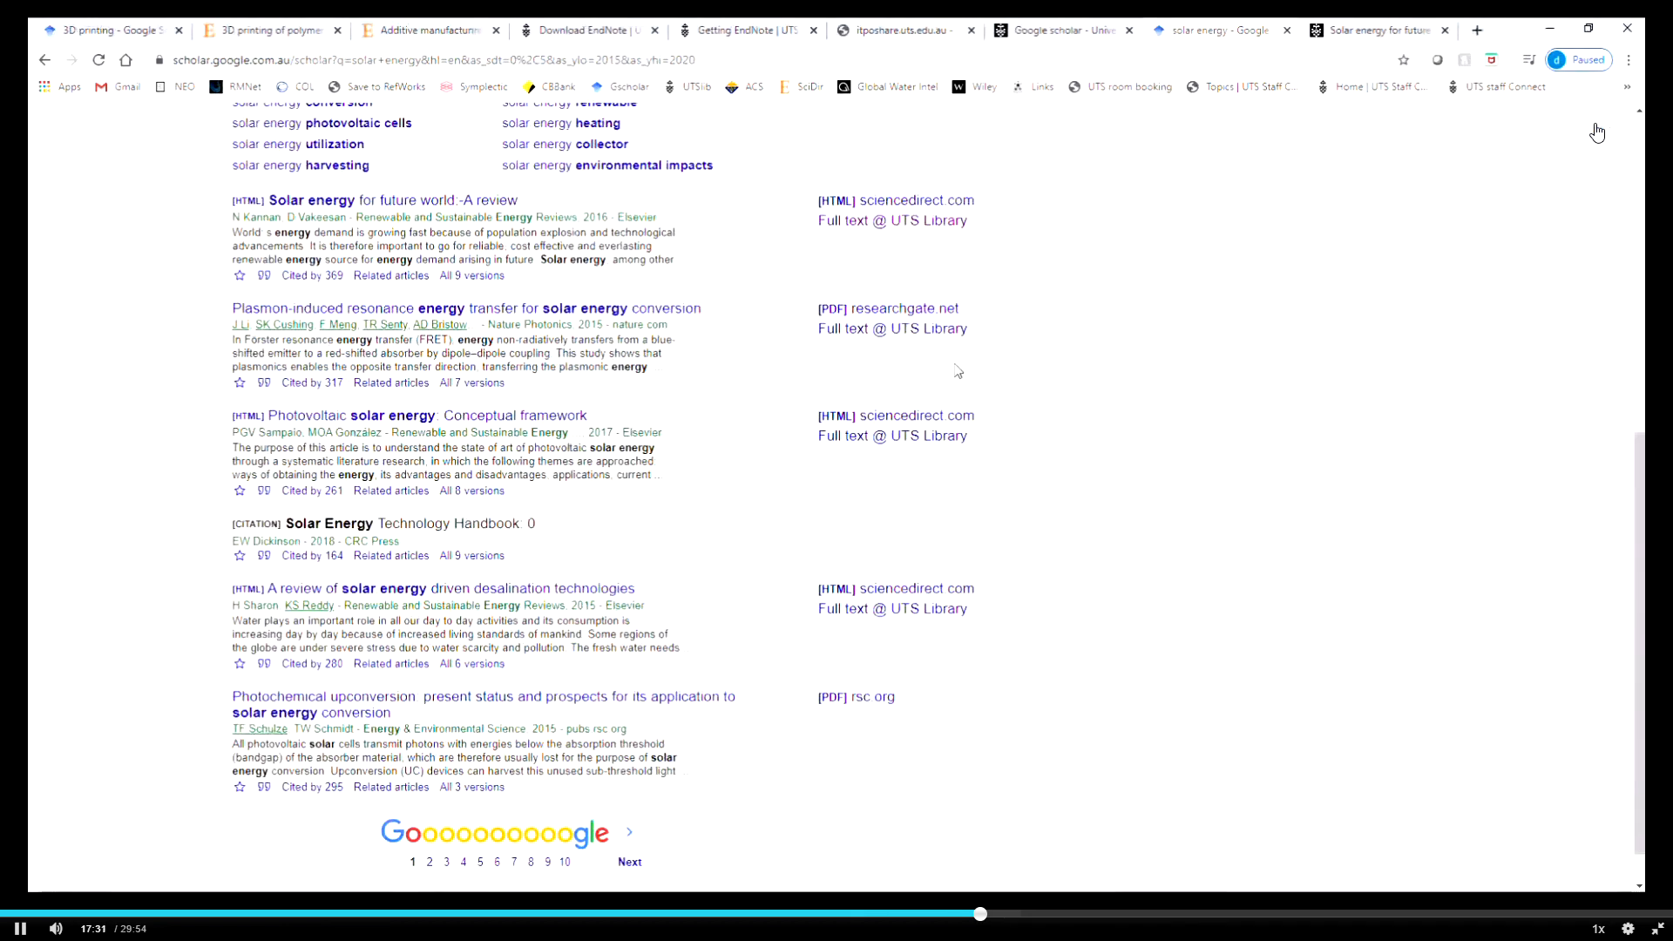
left_click(882, 215)
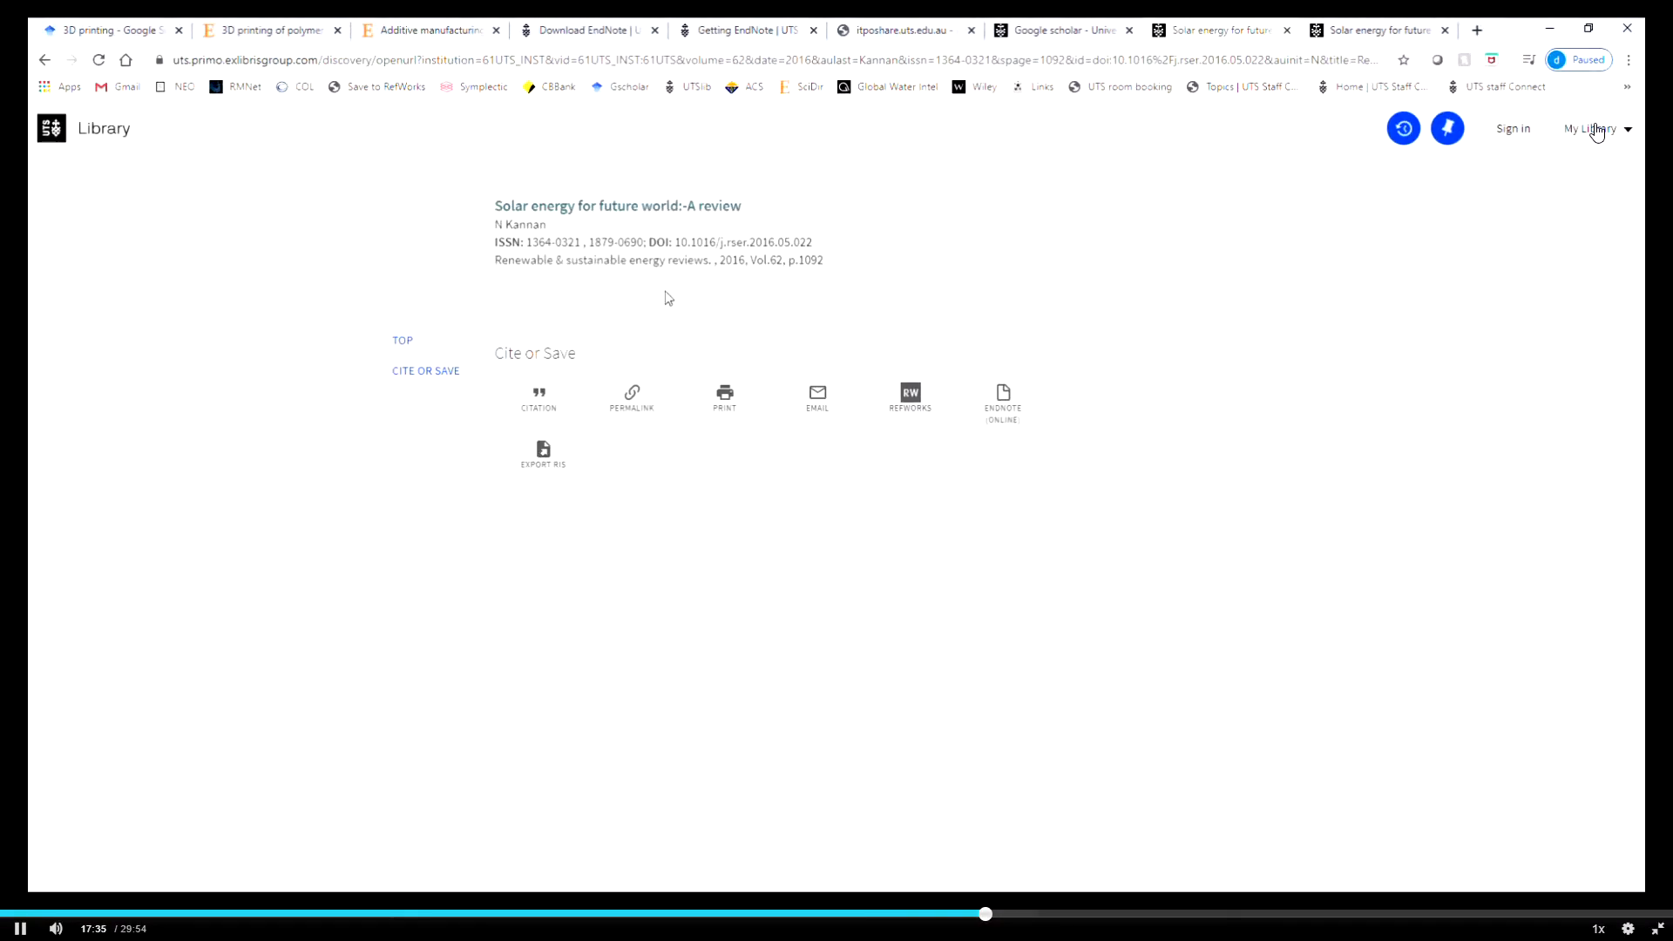
left_click(555, 283)
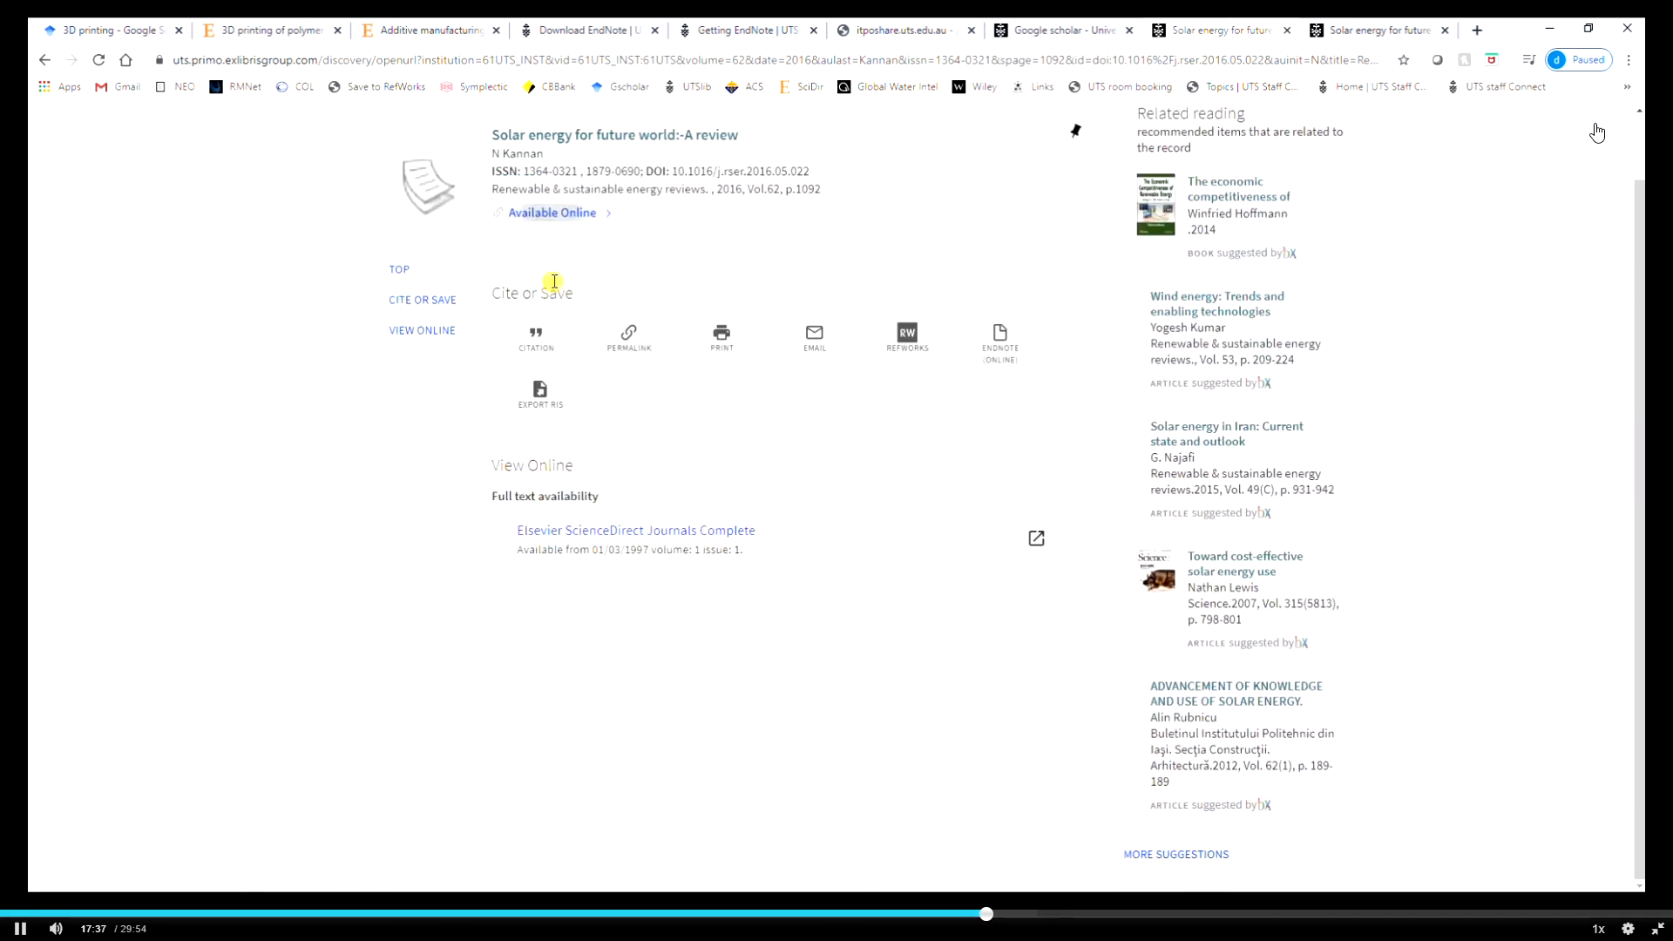
left_click(552, 213)
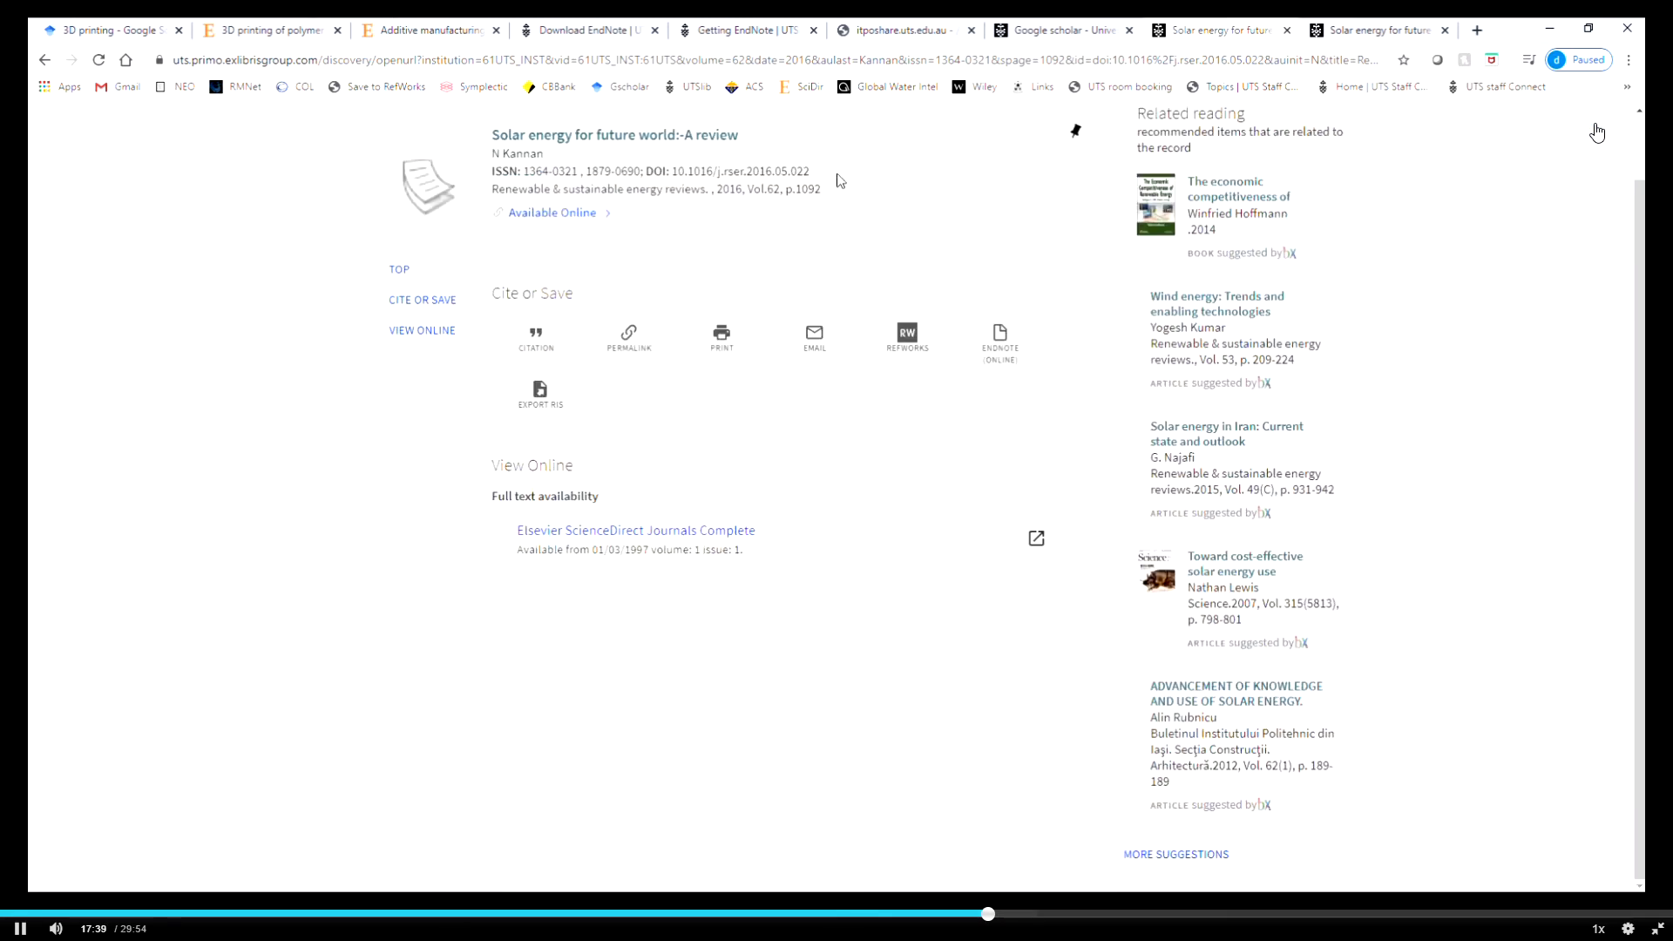
left_click(560, 217)
left_click(1046, 33)
left_click(1191, 35)
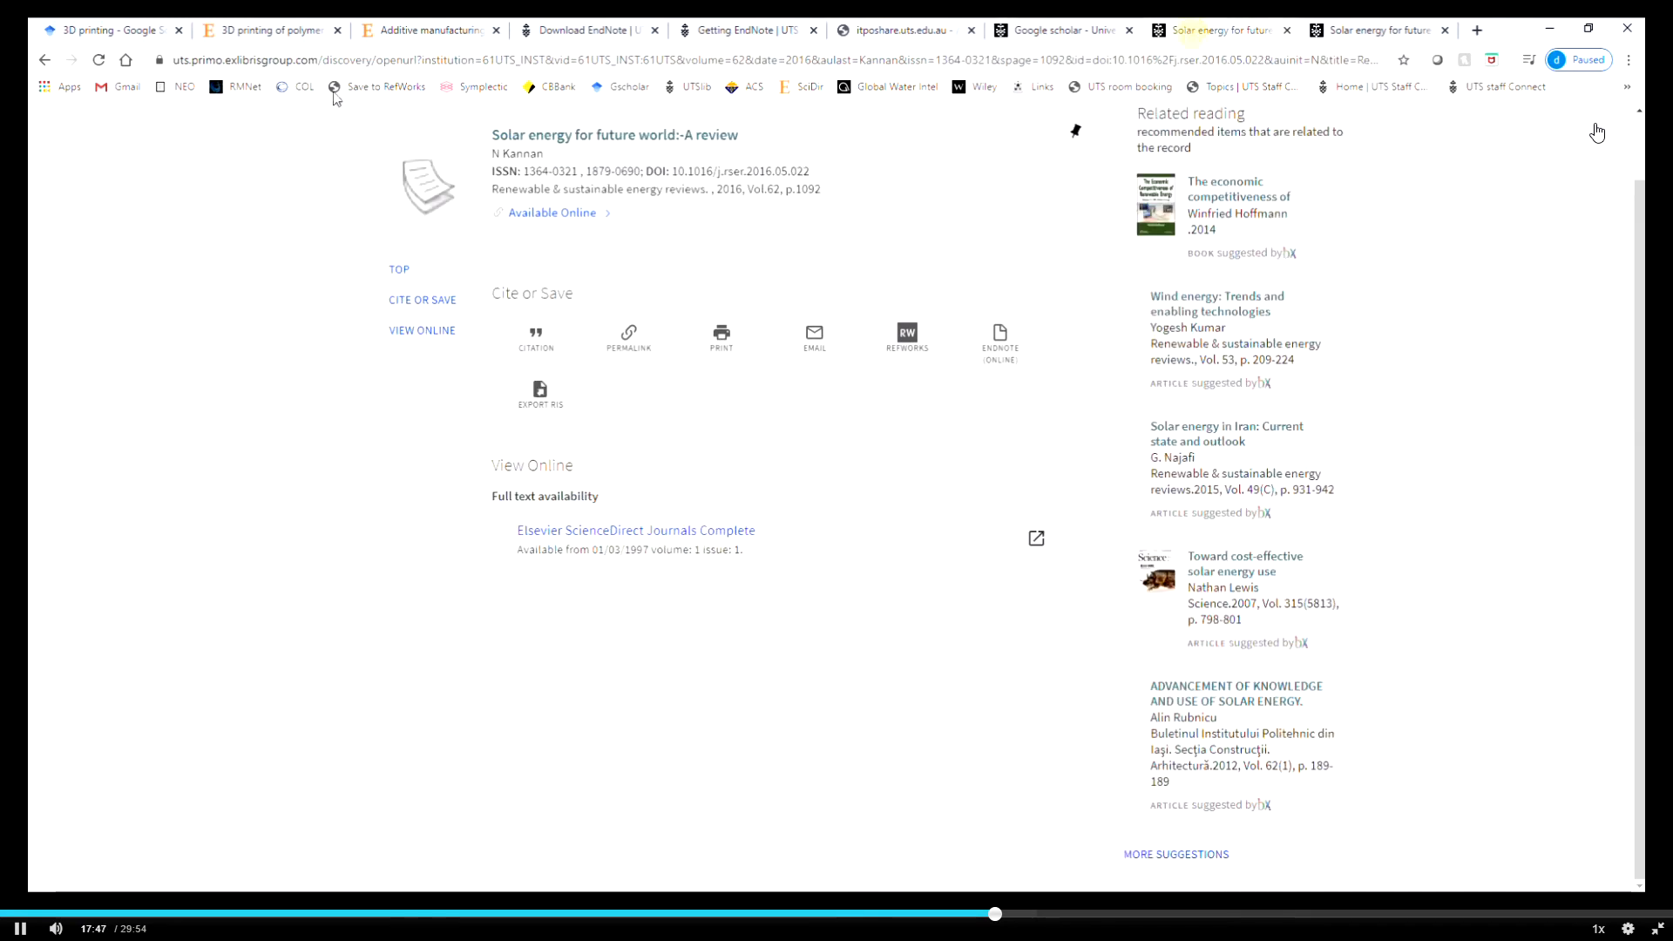
left_click(47, 62)
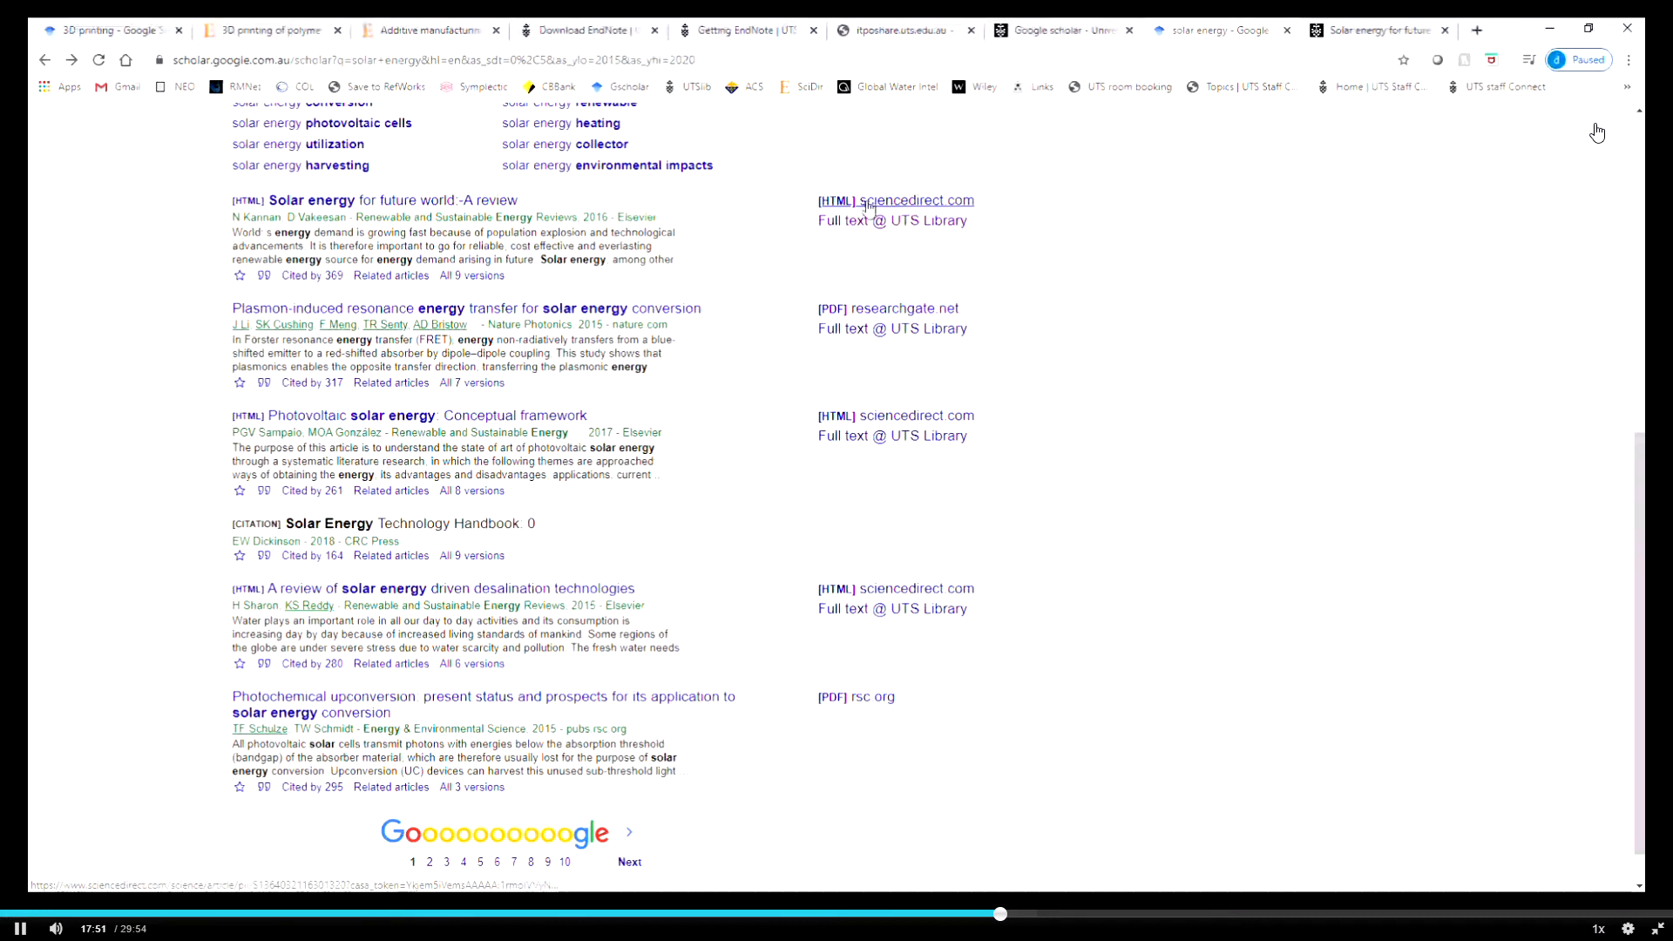
Open "Solar energy for future world: A review" on ScienceDirect in a new tab and download the article's PDF
right_click(424, 203)
left_click(455, 214)
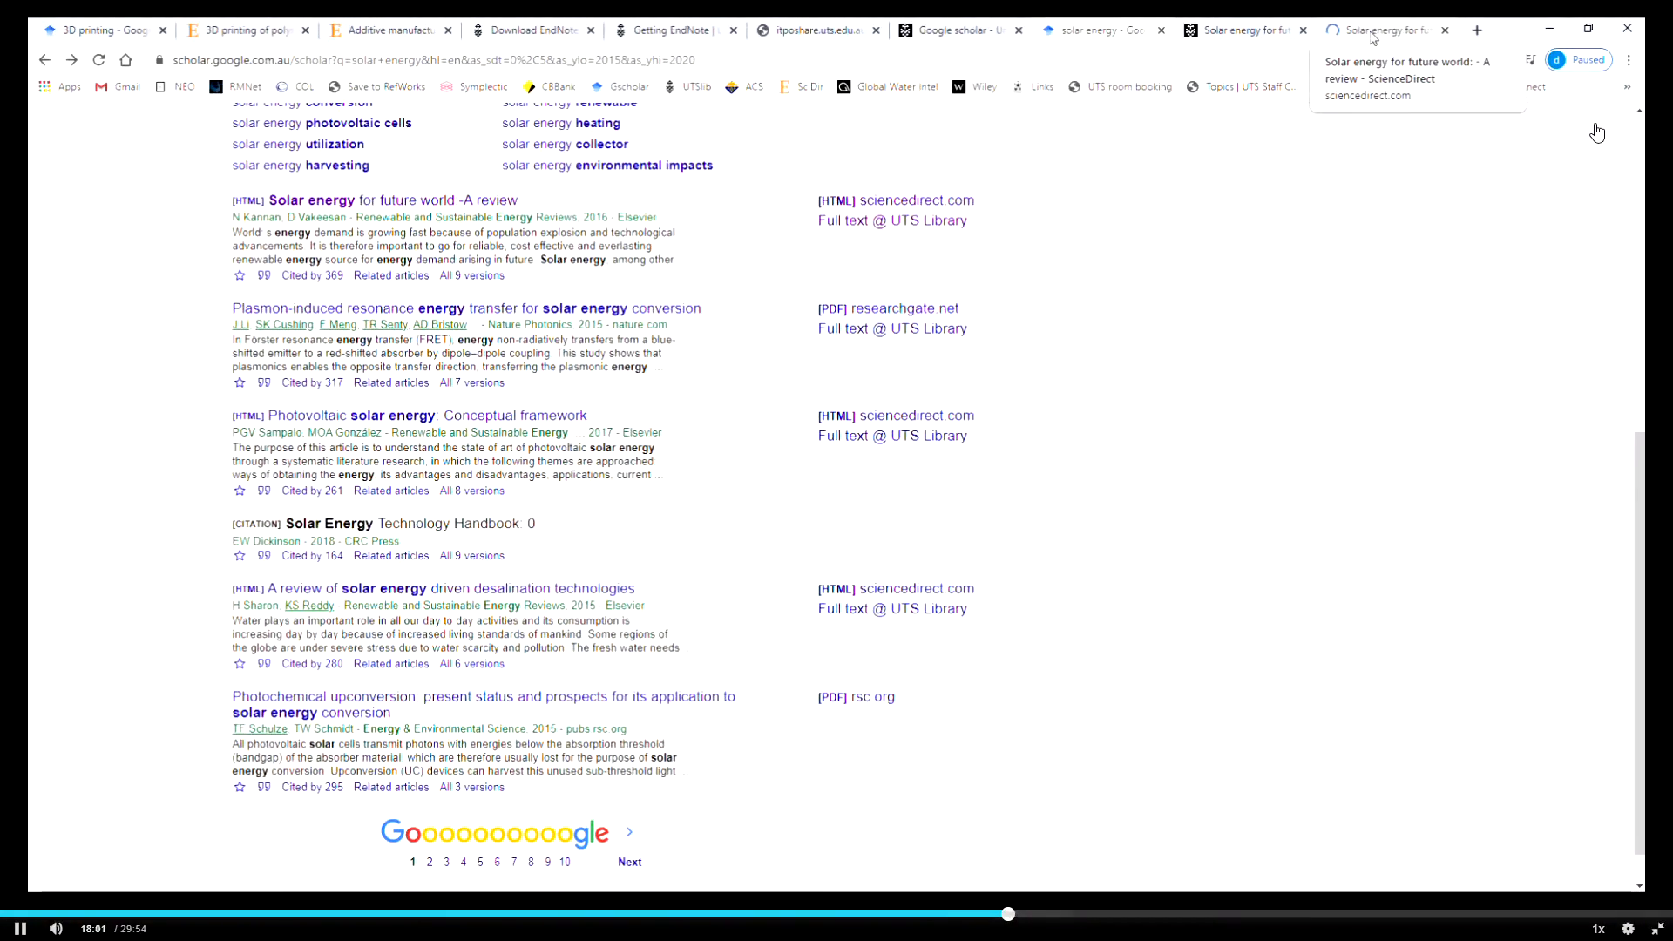
left_click(1372, 37)
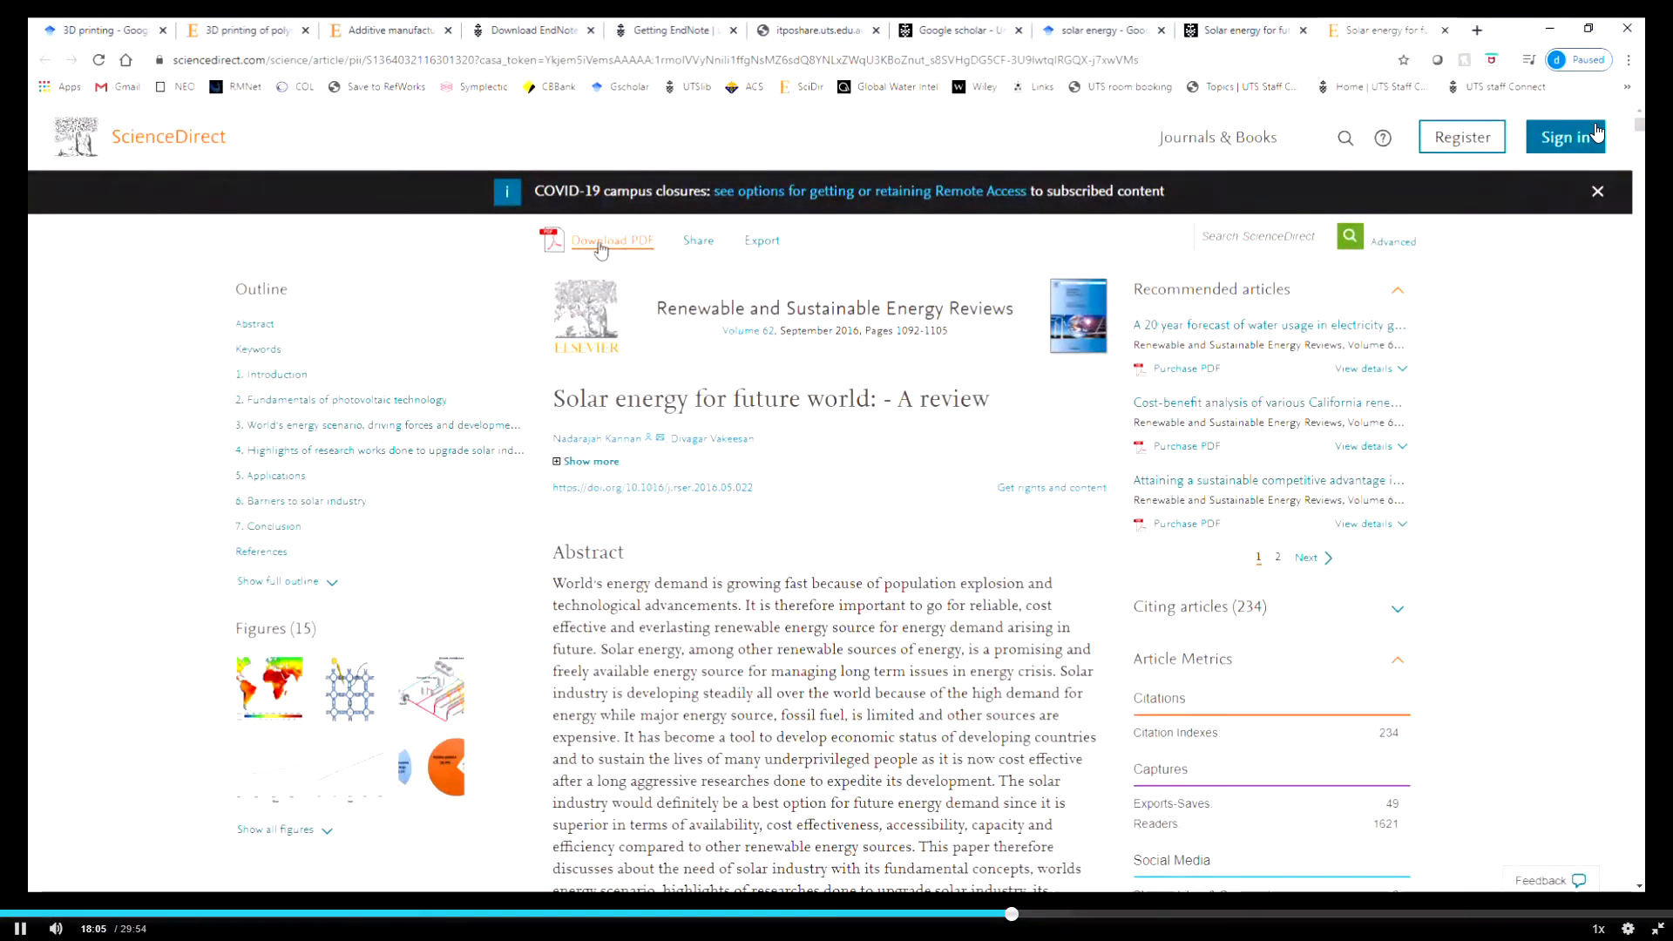
left_click(598, 250)
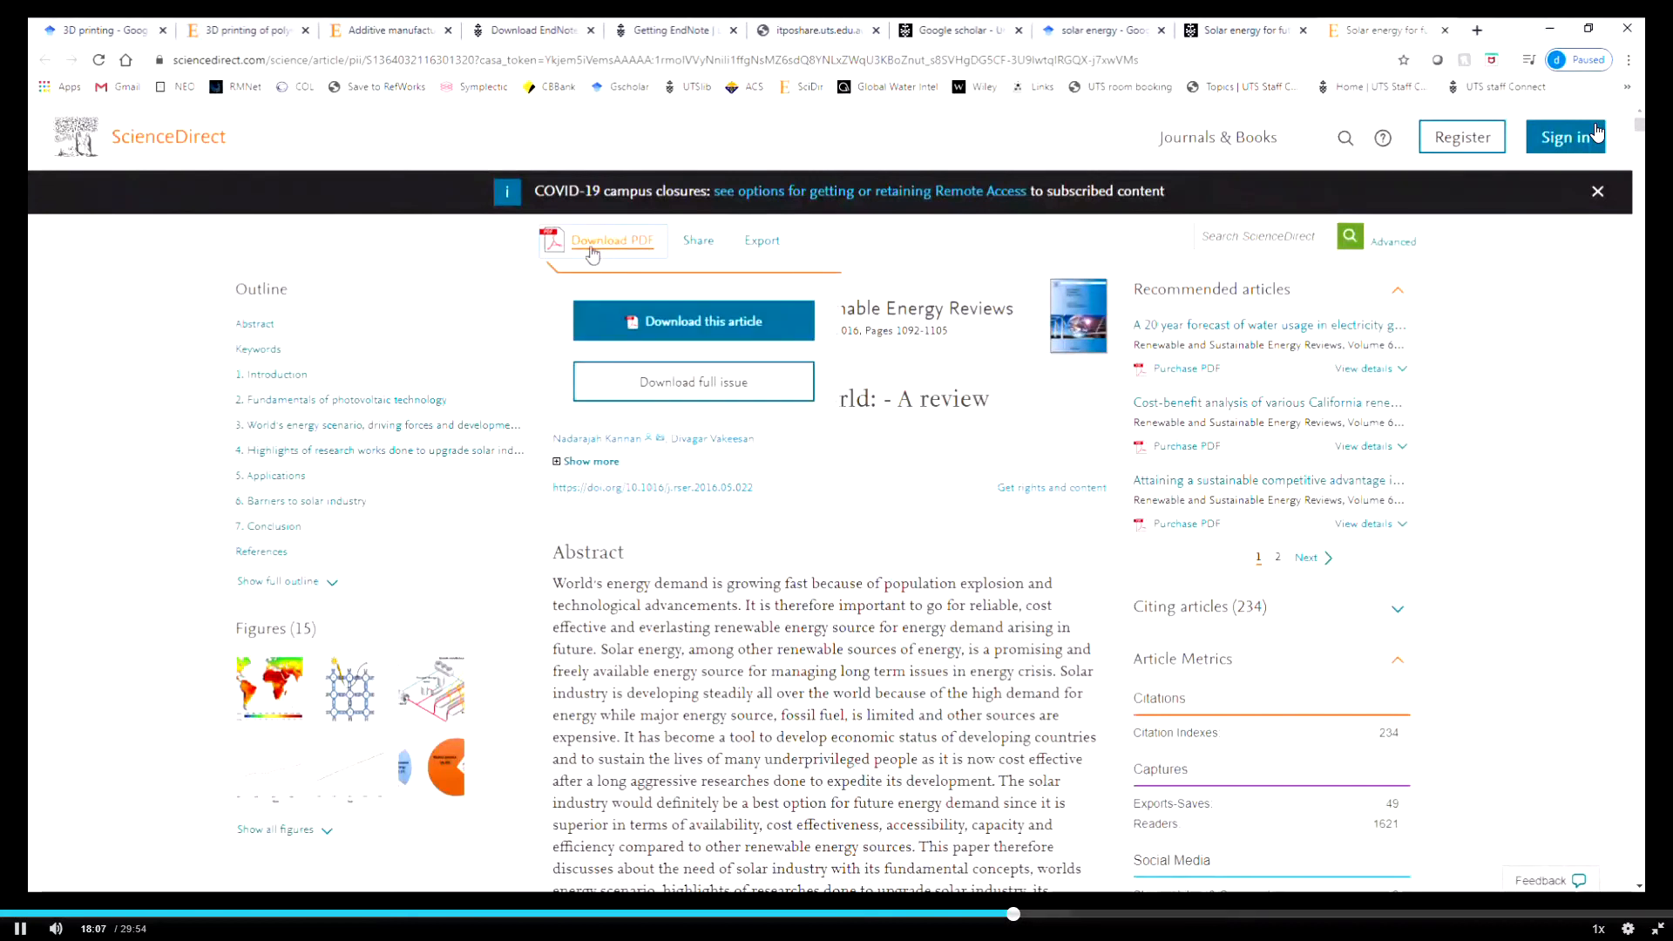
left_click(682, 331)
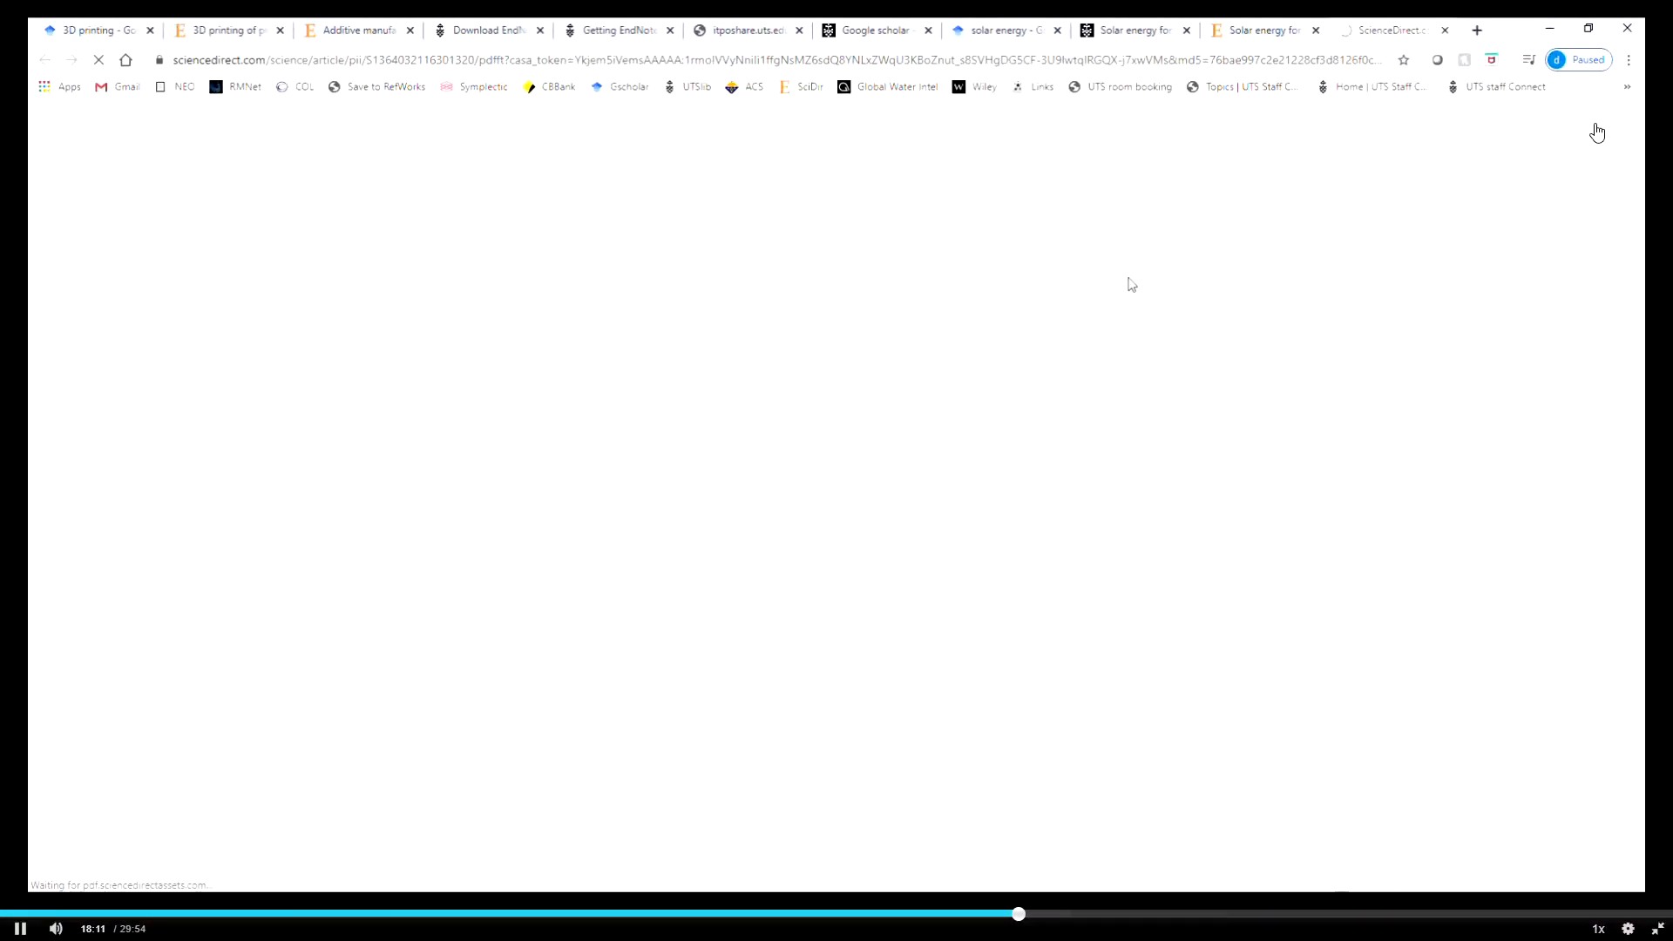
Skim through the downloaded PDF of "Solar energy for future world: A review"
scroll(1093, 402, "down", 10)
scroll(1596, 131, "down", 20)
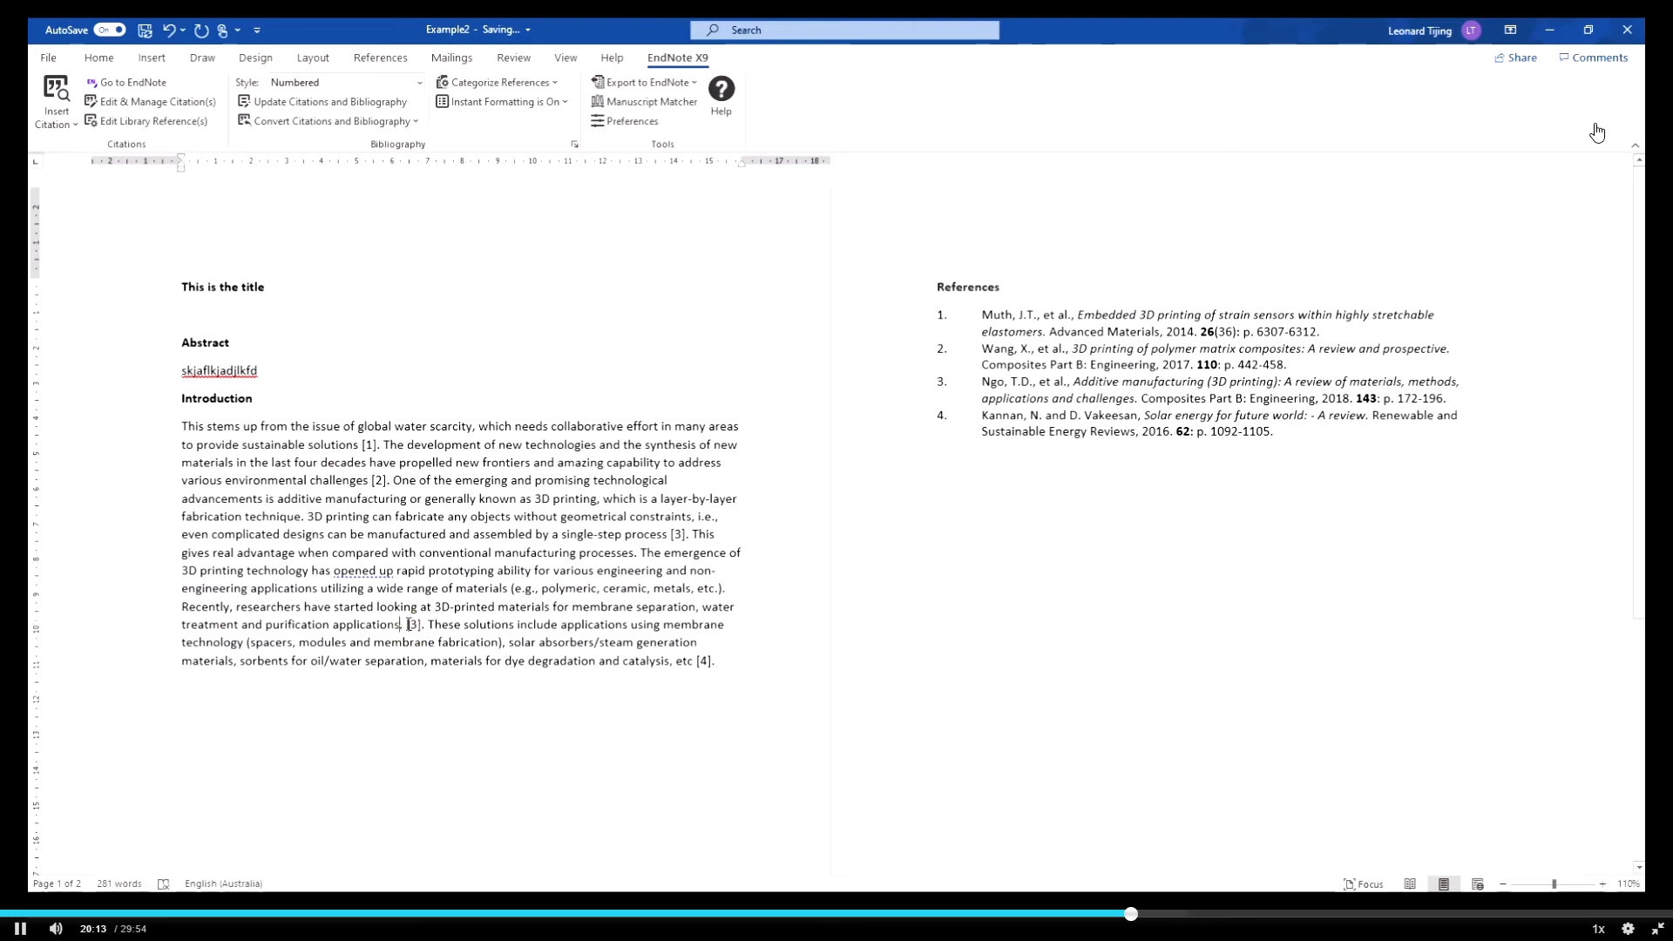
In the Word document Example2, delete citation [3] after "water treatment and purification applications" in the Introduction
key("BackSpace")
key("BackSpace")
key("Delete")
key("Delete")
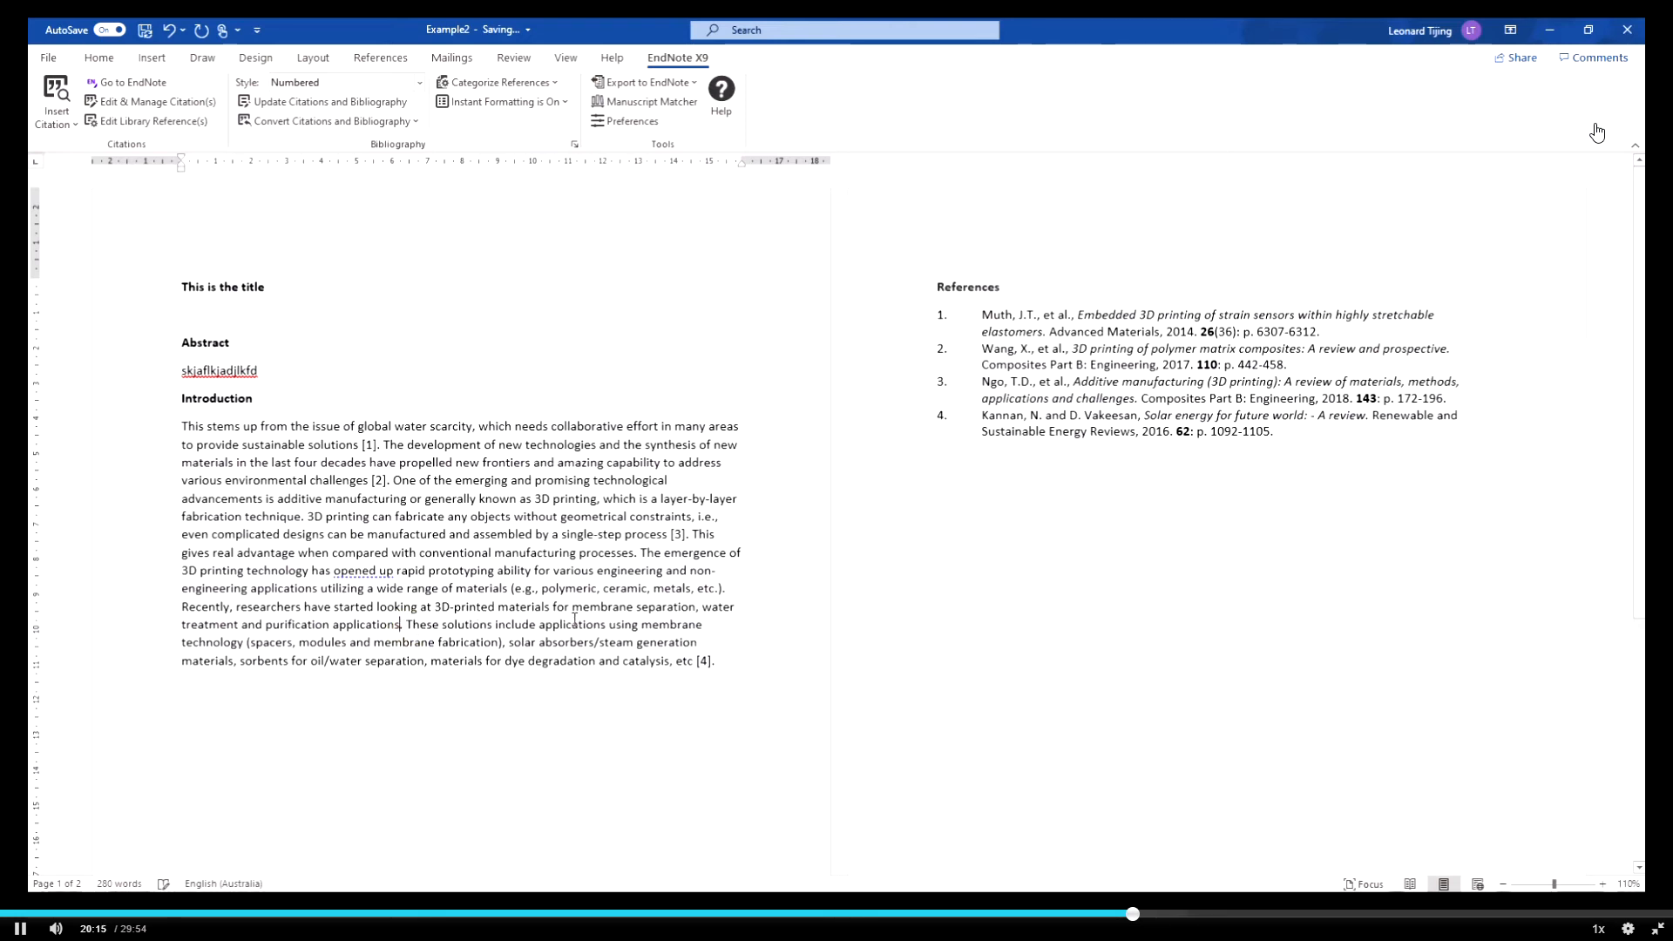
Compare the numbered in-text citations in the Introduction with the entries in the reference list
left_click(677, 536)
left_click(376, 478)
left_click(366, 445)
left_click(536, 374)
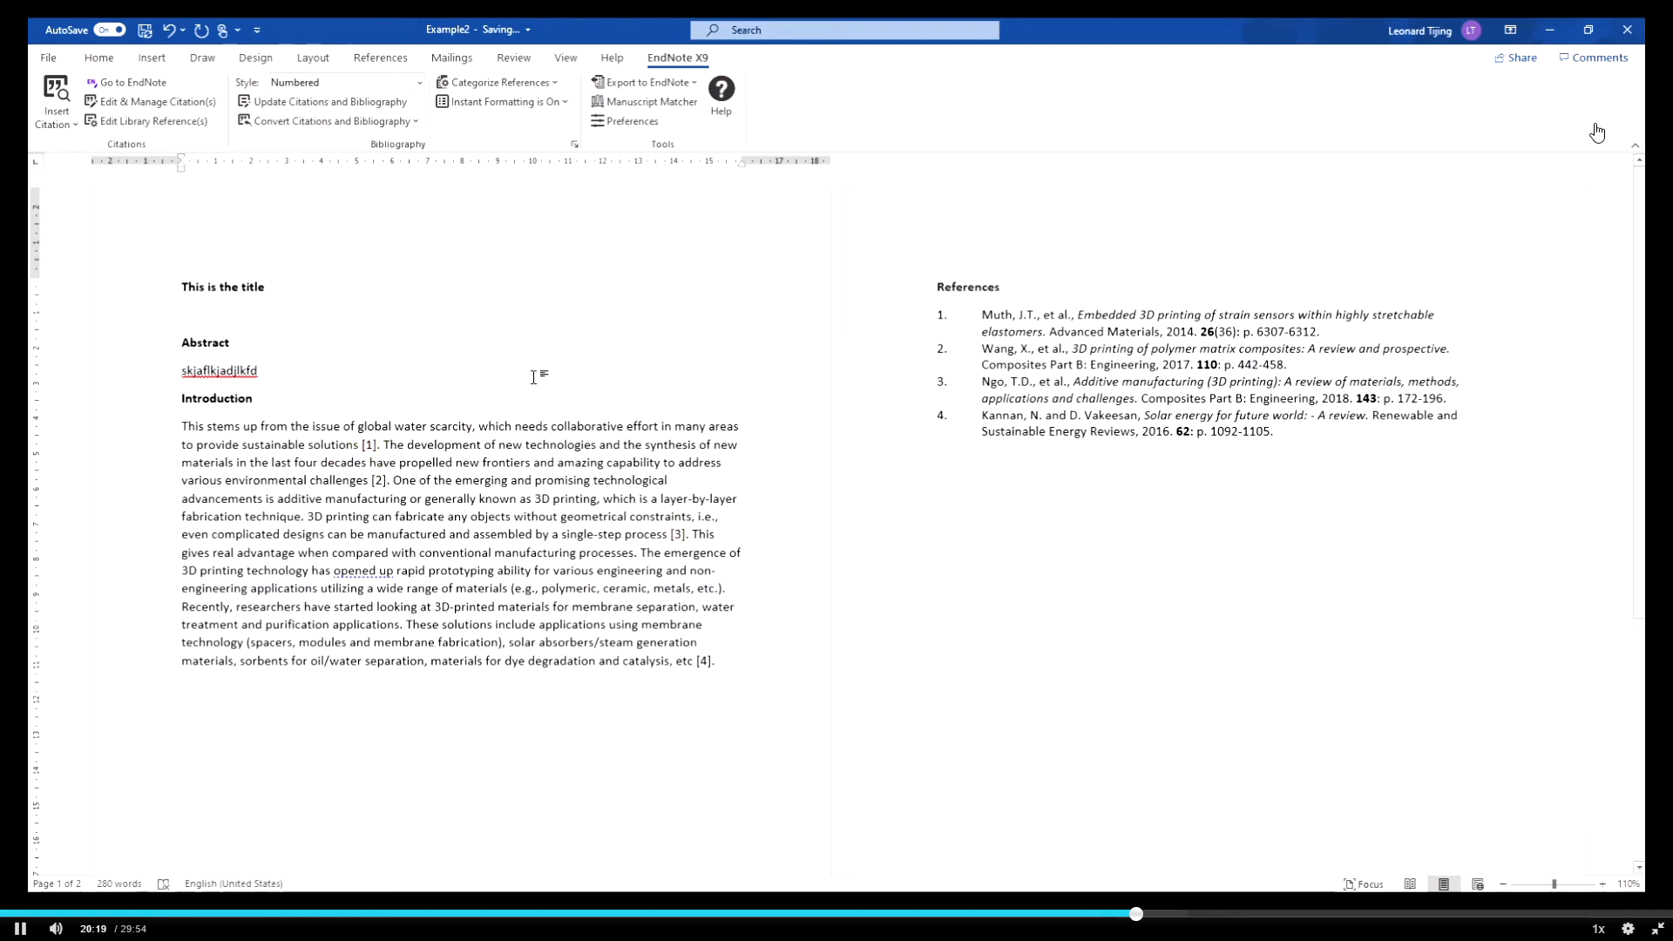
left_click(1077, 331)
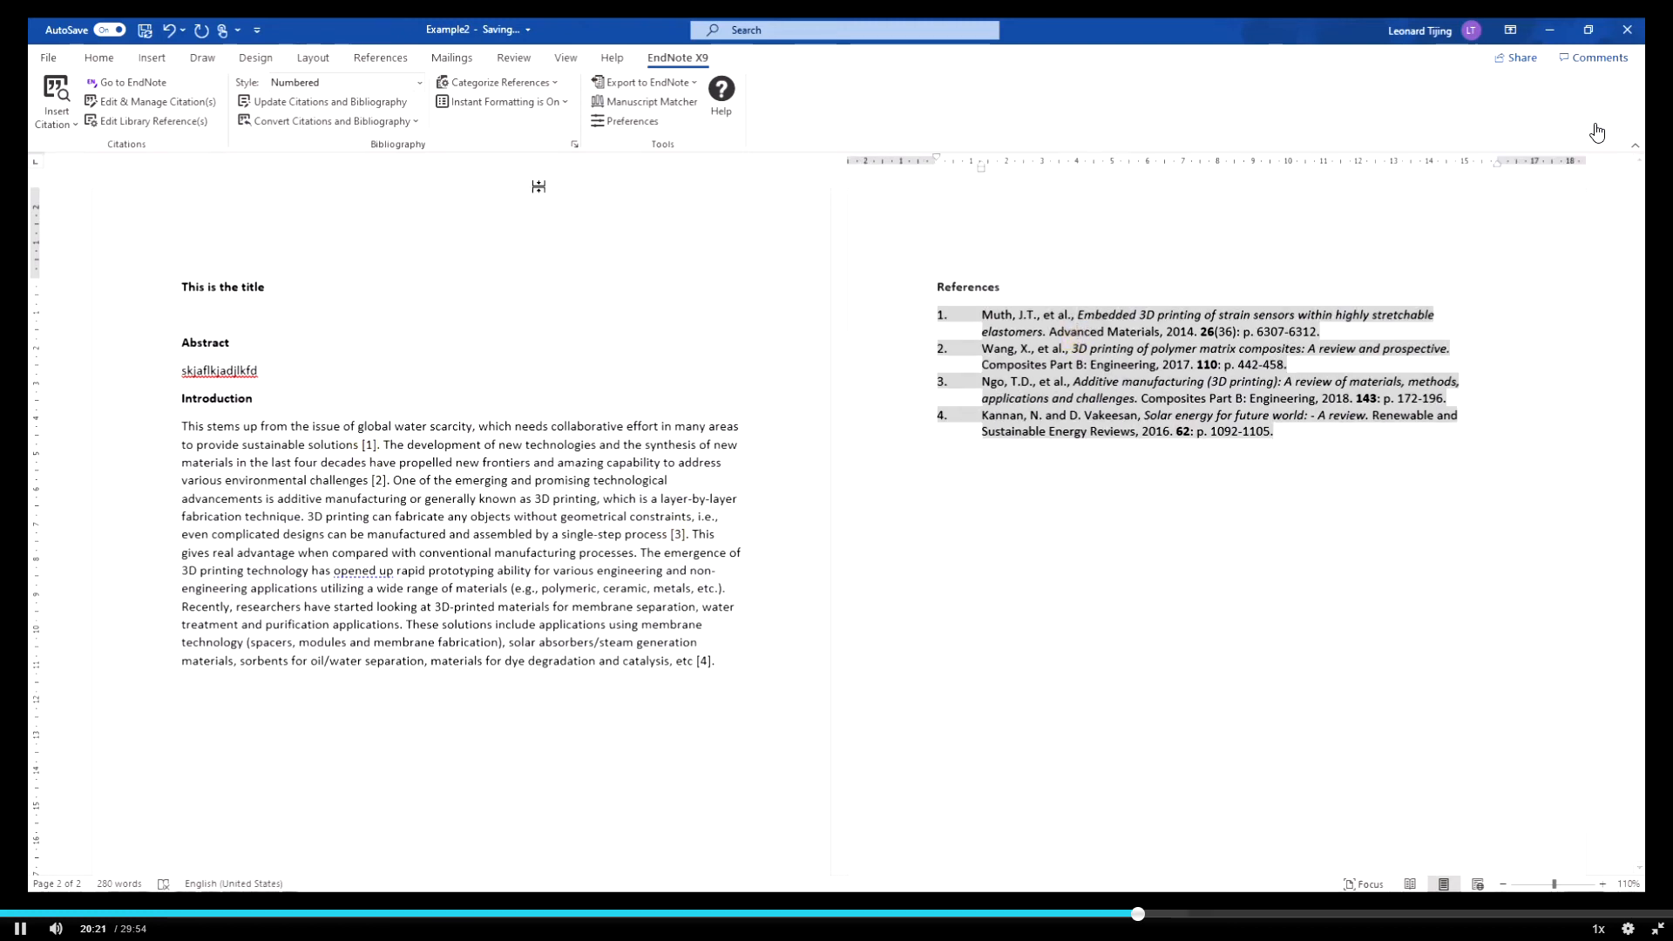
left_click(558, 534)
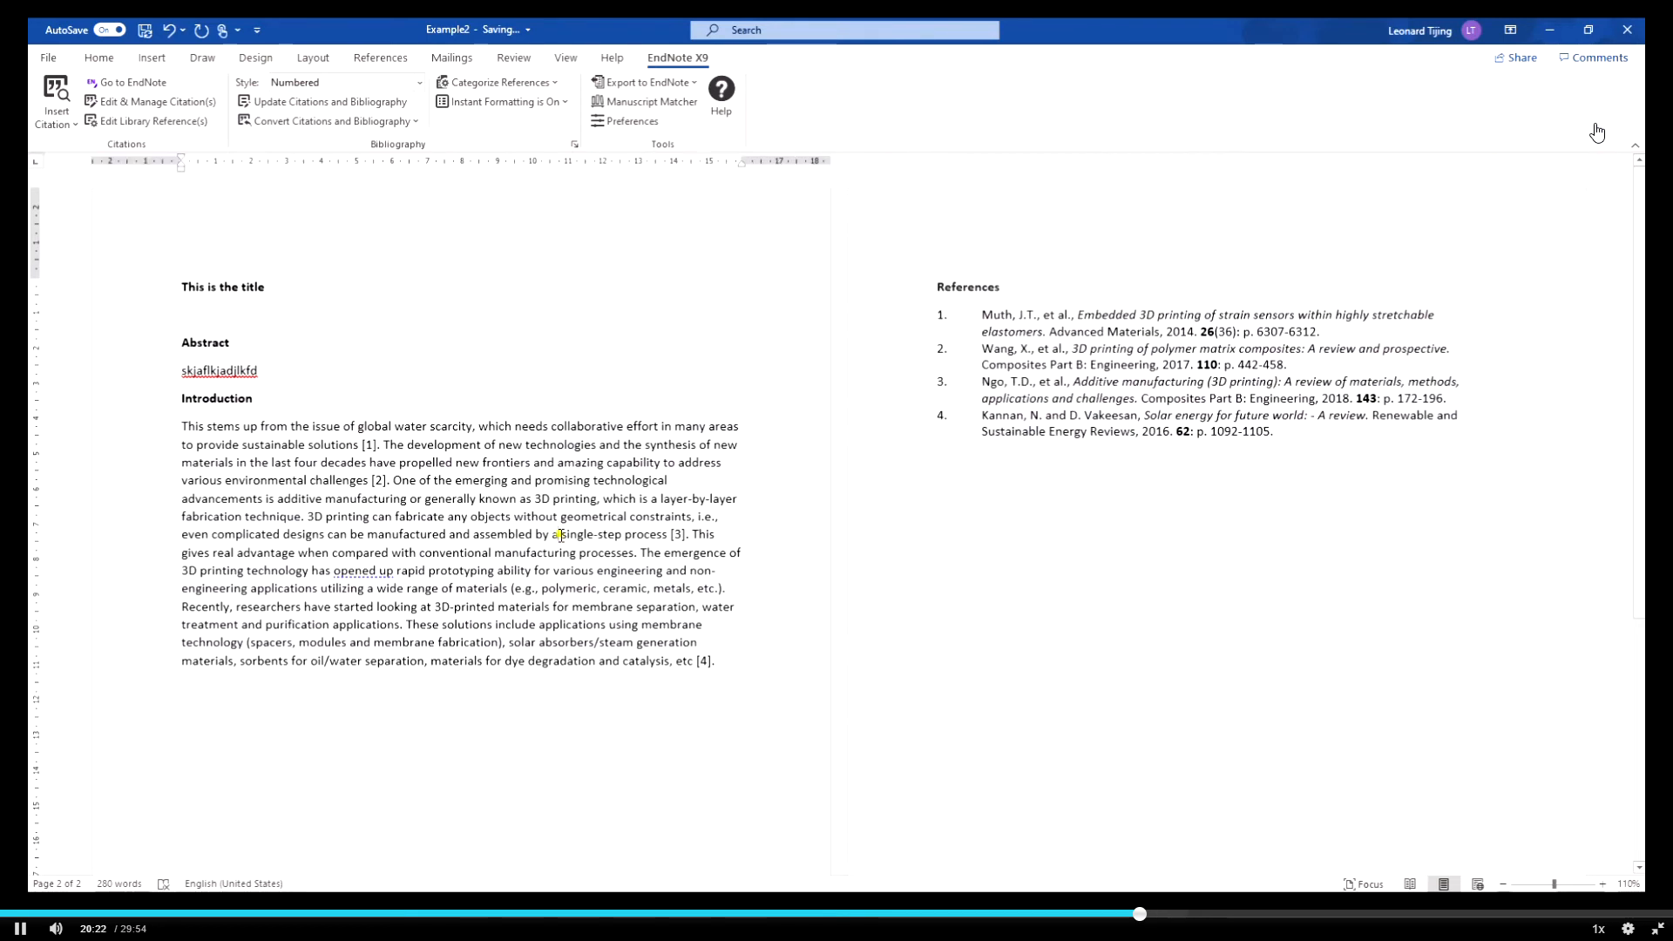
Apply the harvard_uts_2019 Copy EndNote style to the document's citations and bibliography
left_click(419, 85)
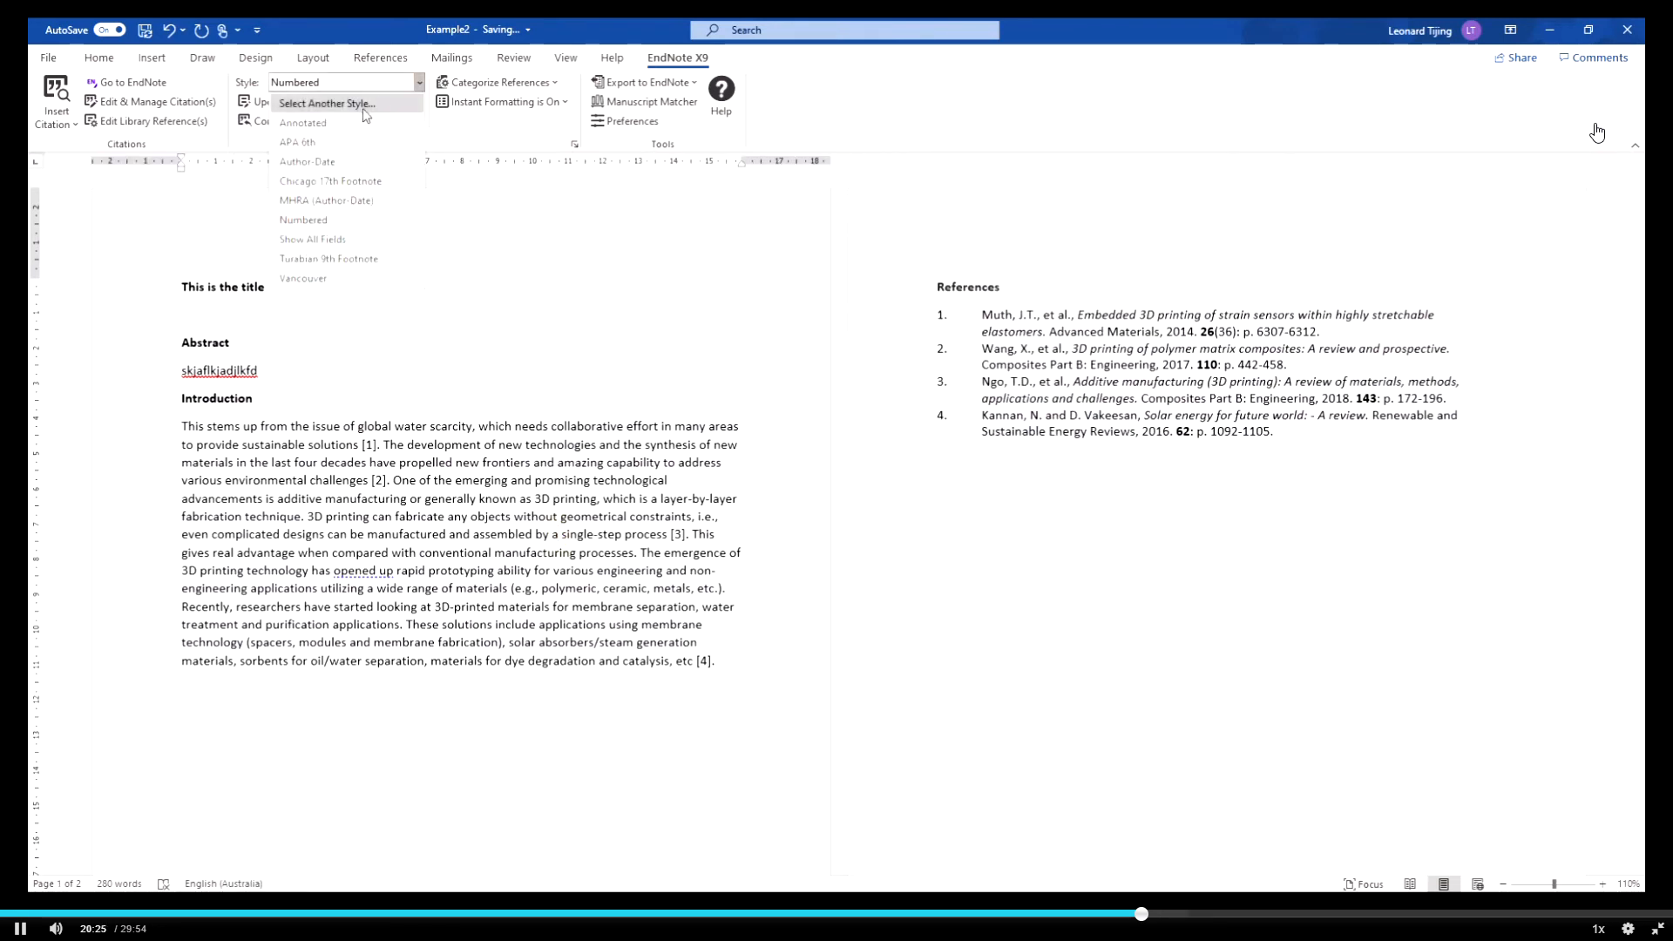
left_click(319, 107)
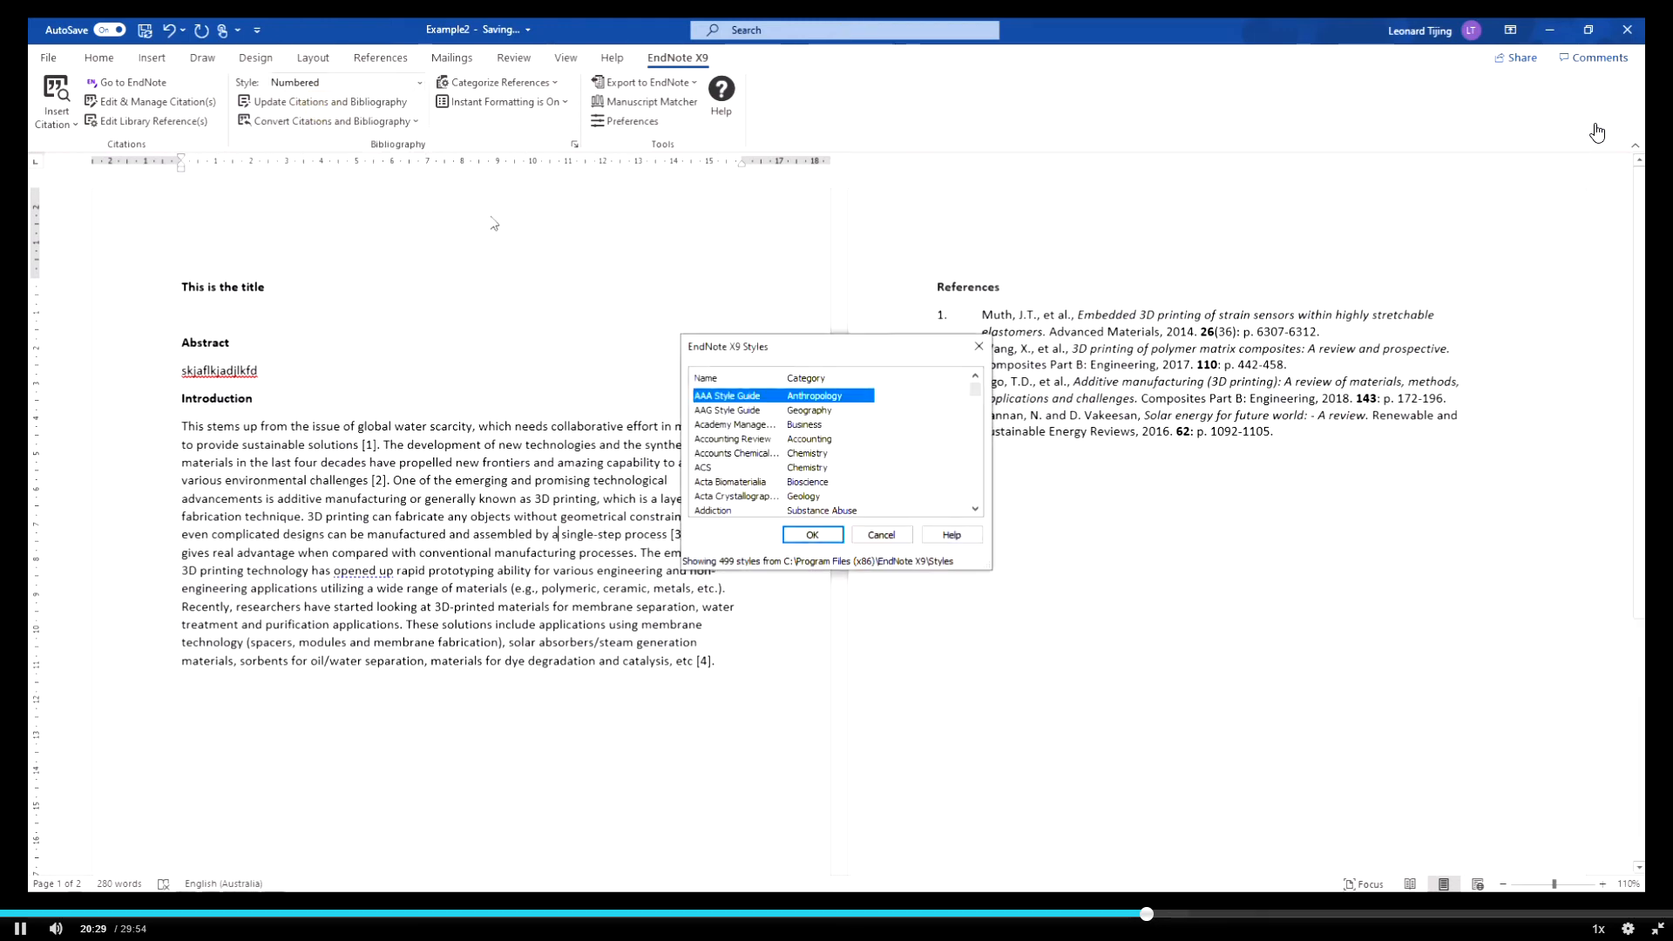
key("h")
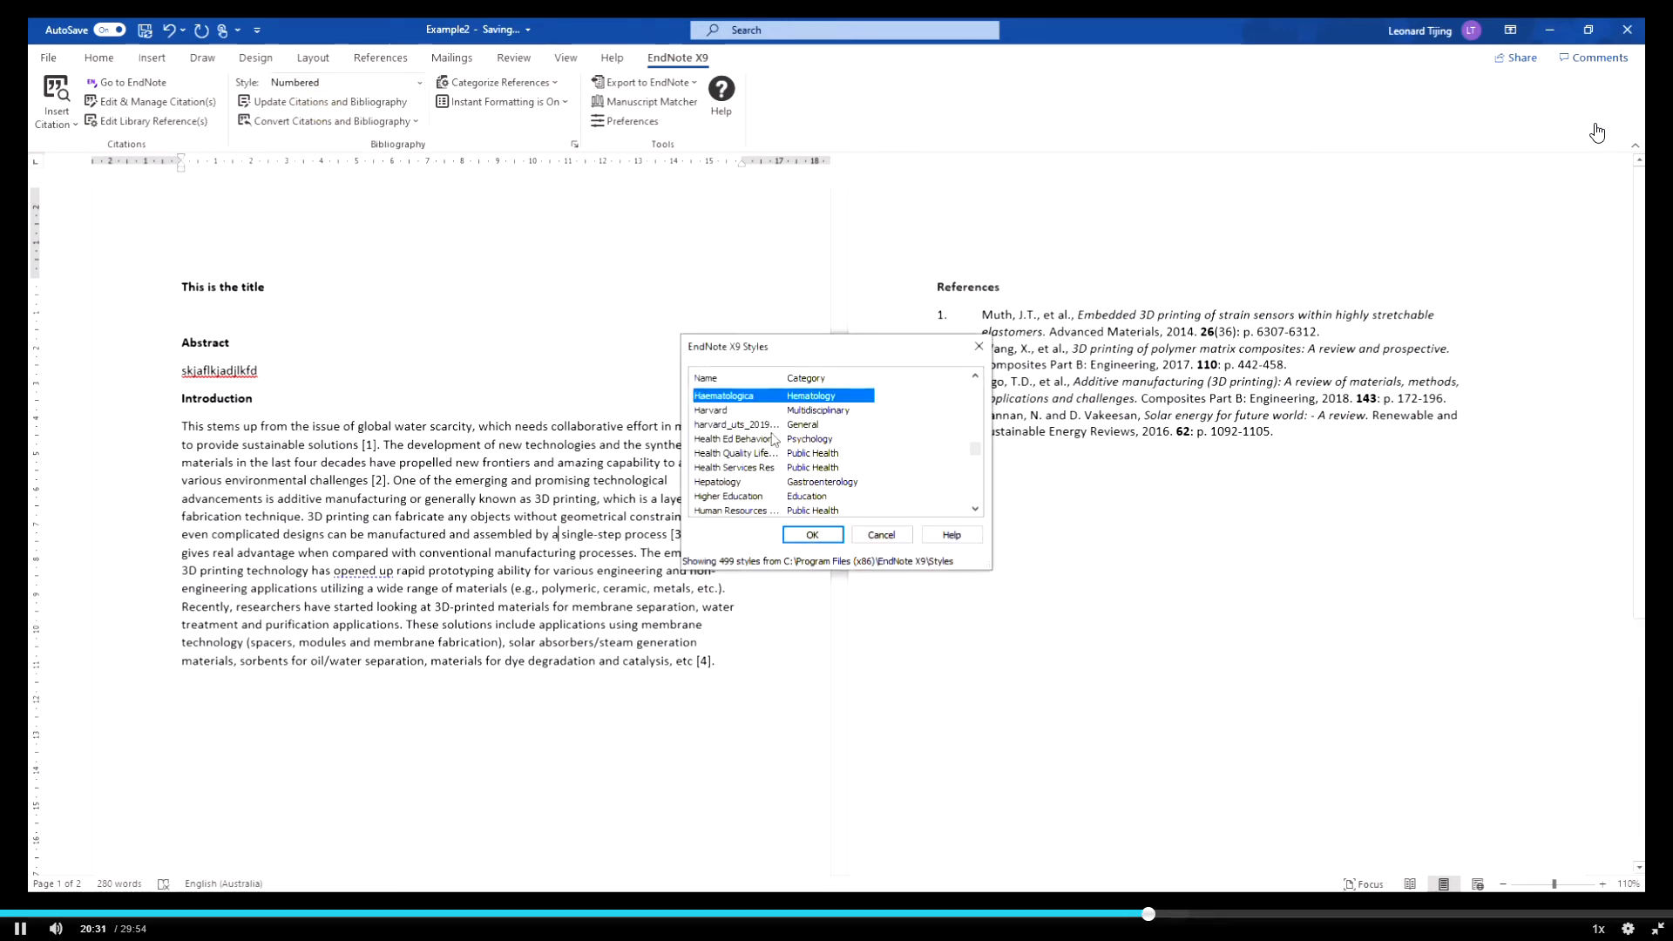
left_click(708, 411)
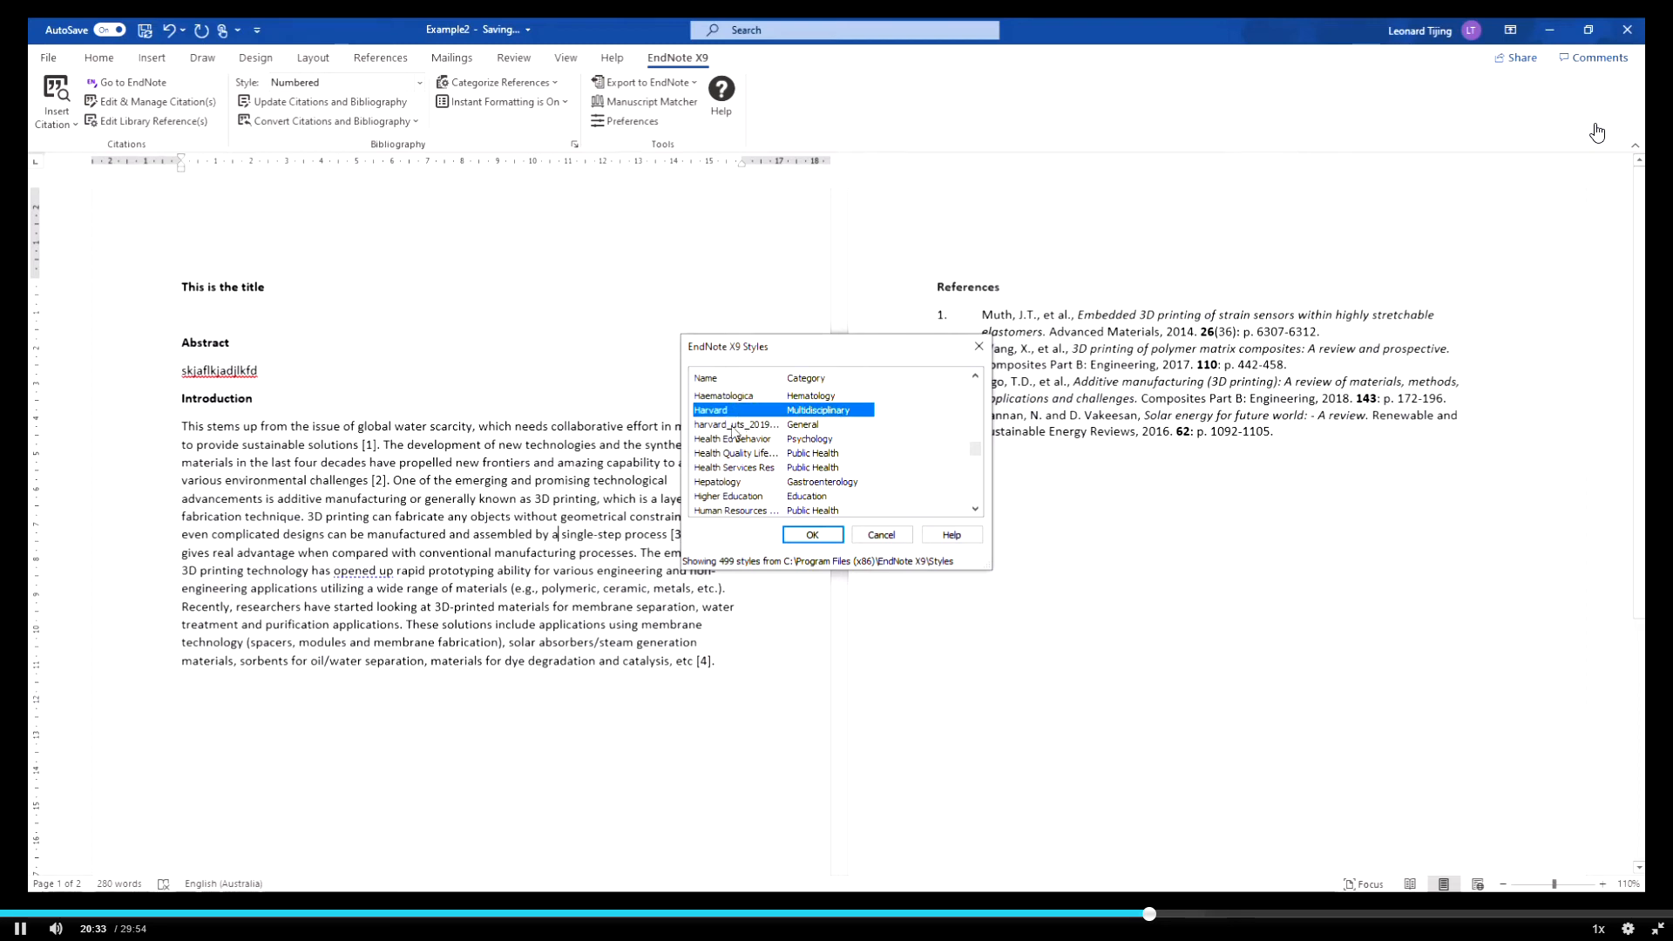
left_click(734, 425)
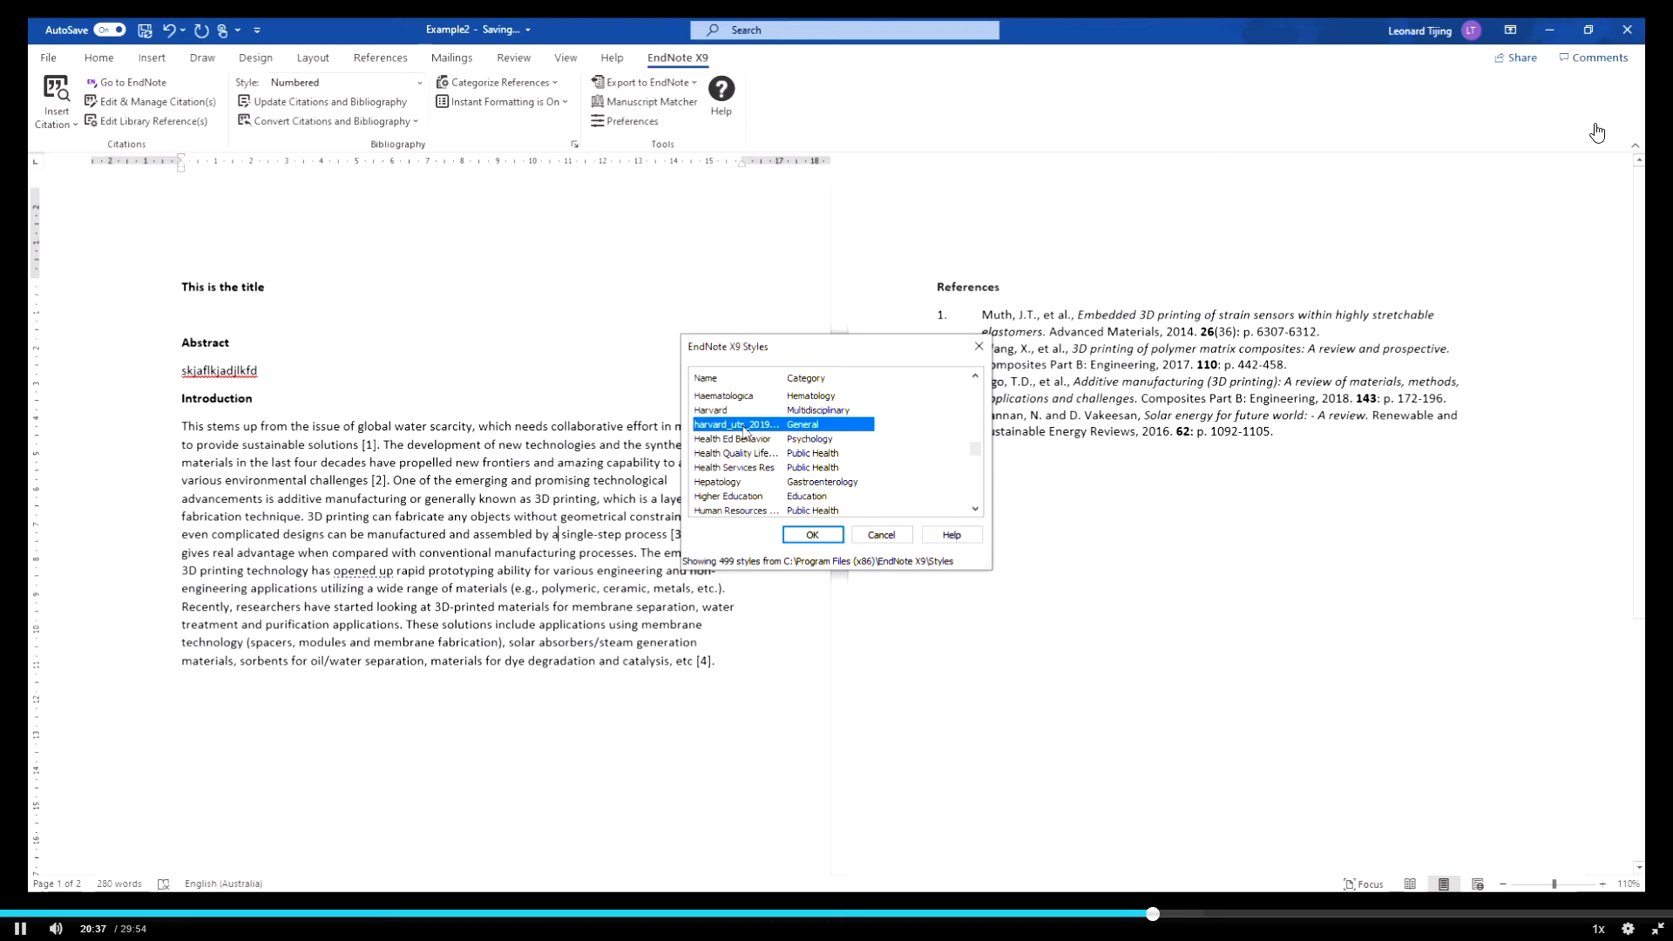
left_click(811, 534)
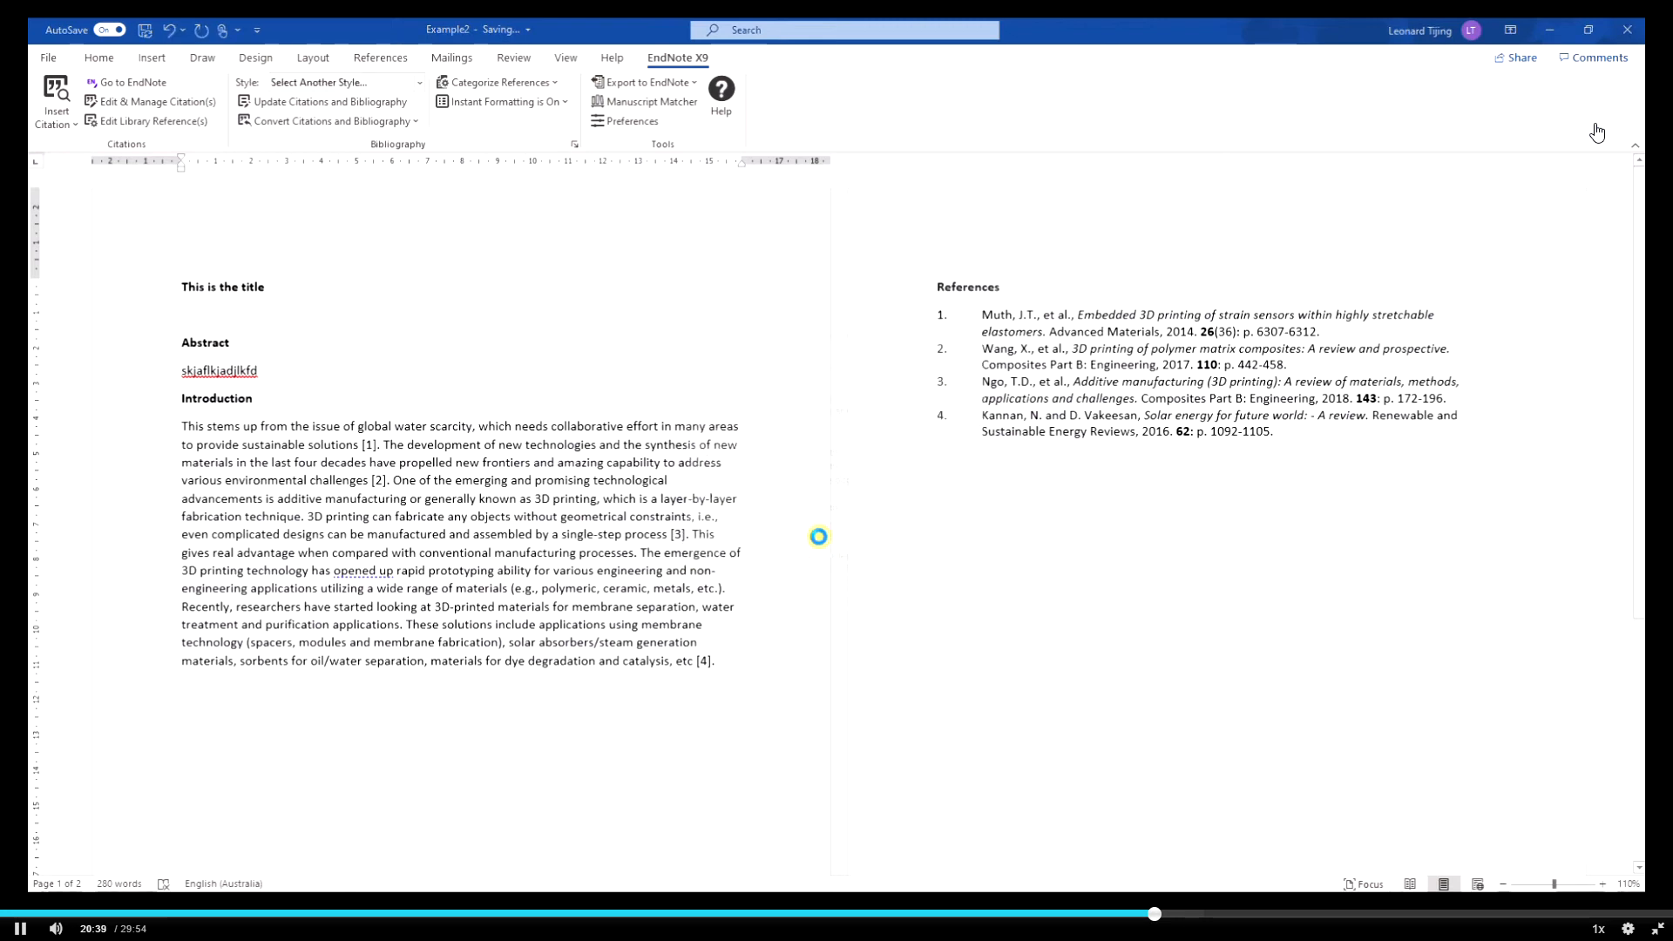
Examine the Harvard formatting of the in-text citations and the reference list entries
left_click(1142, 364)
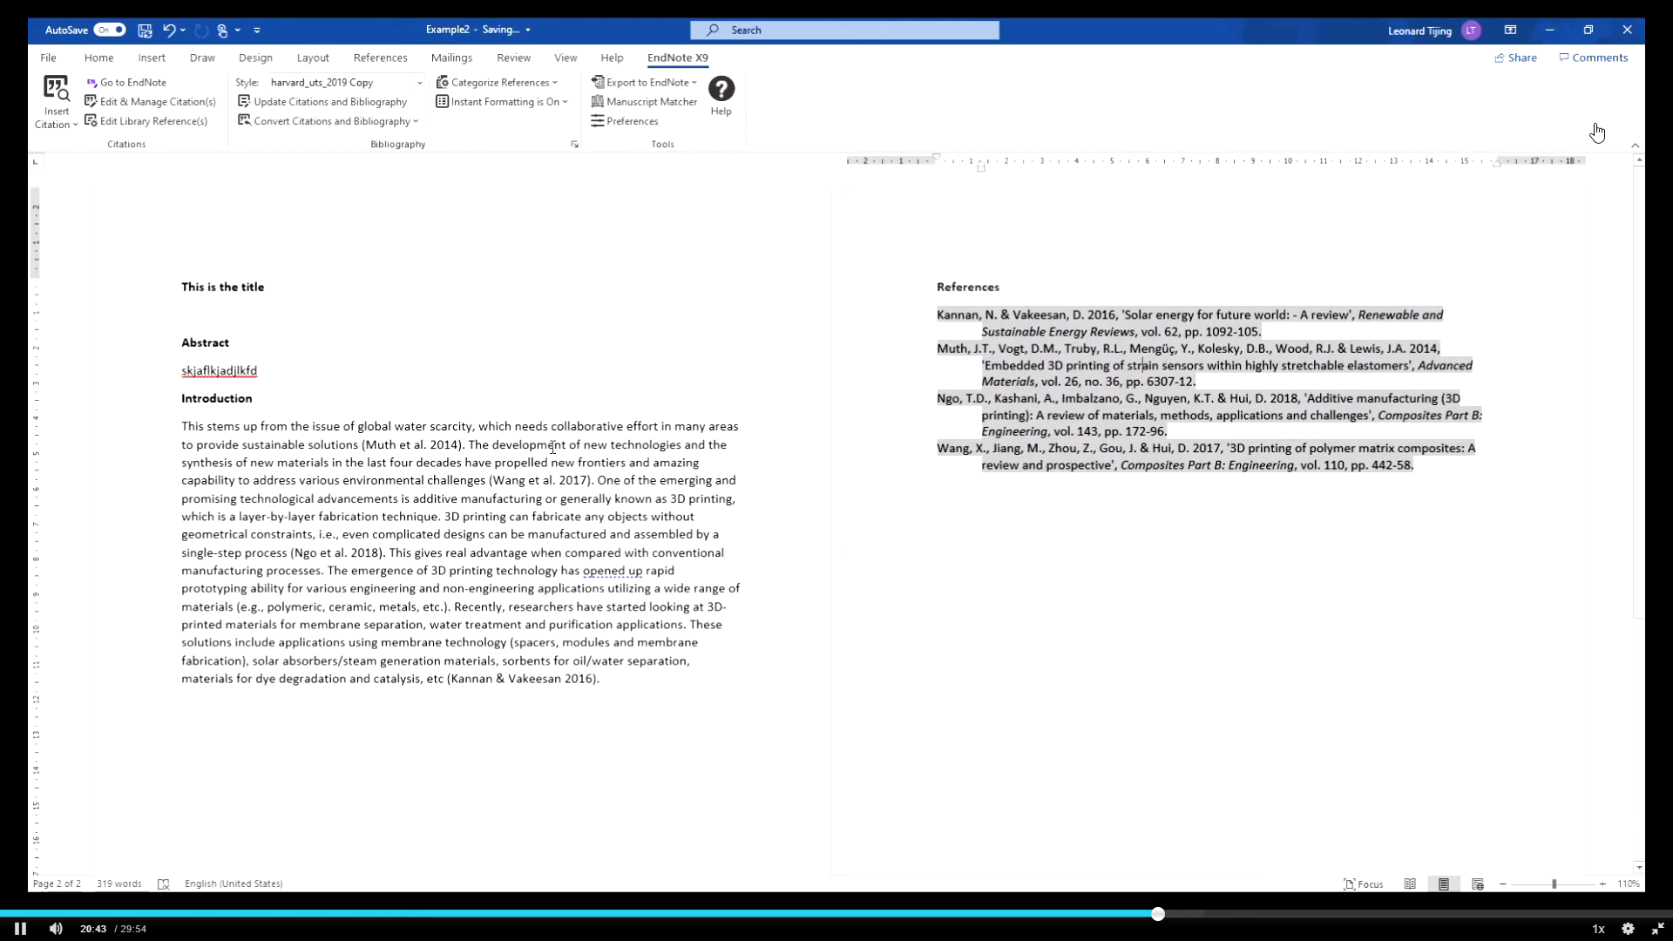
left_click(381, 444)
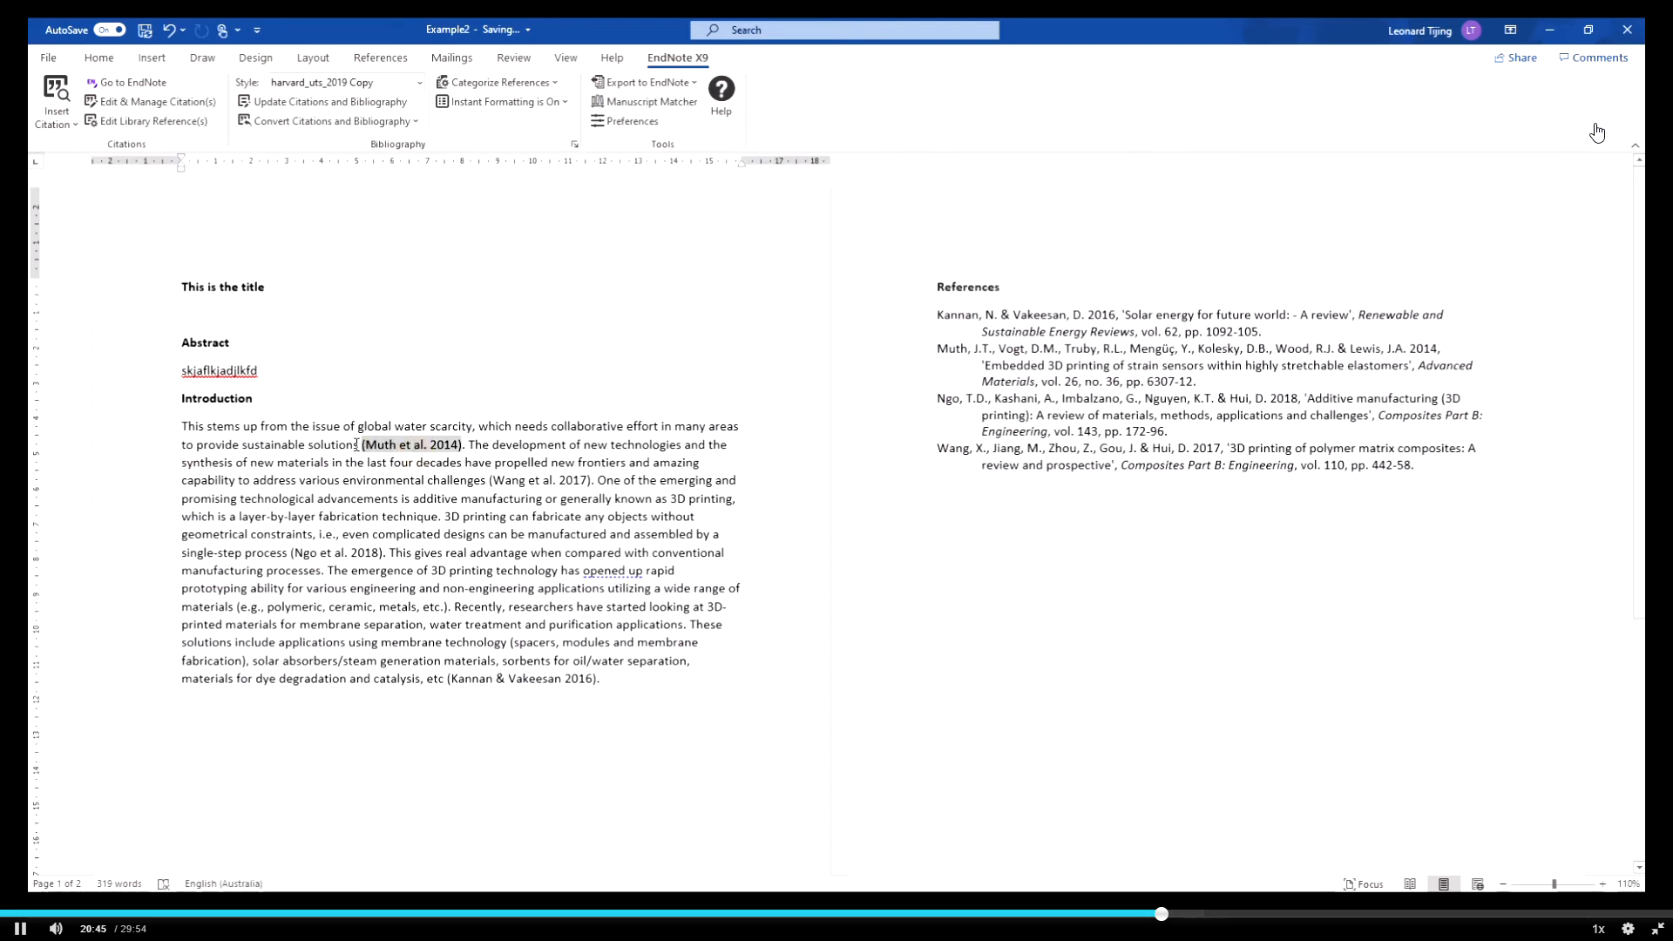
left_click(1089, 393)
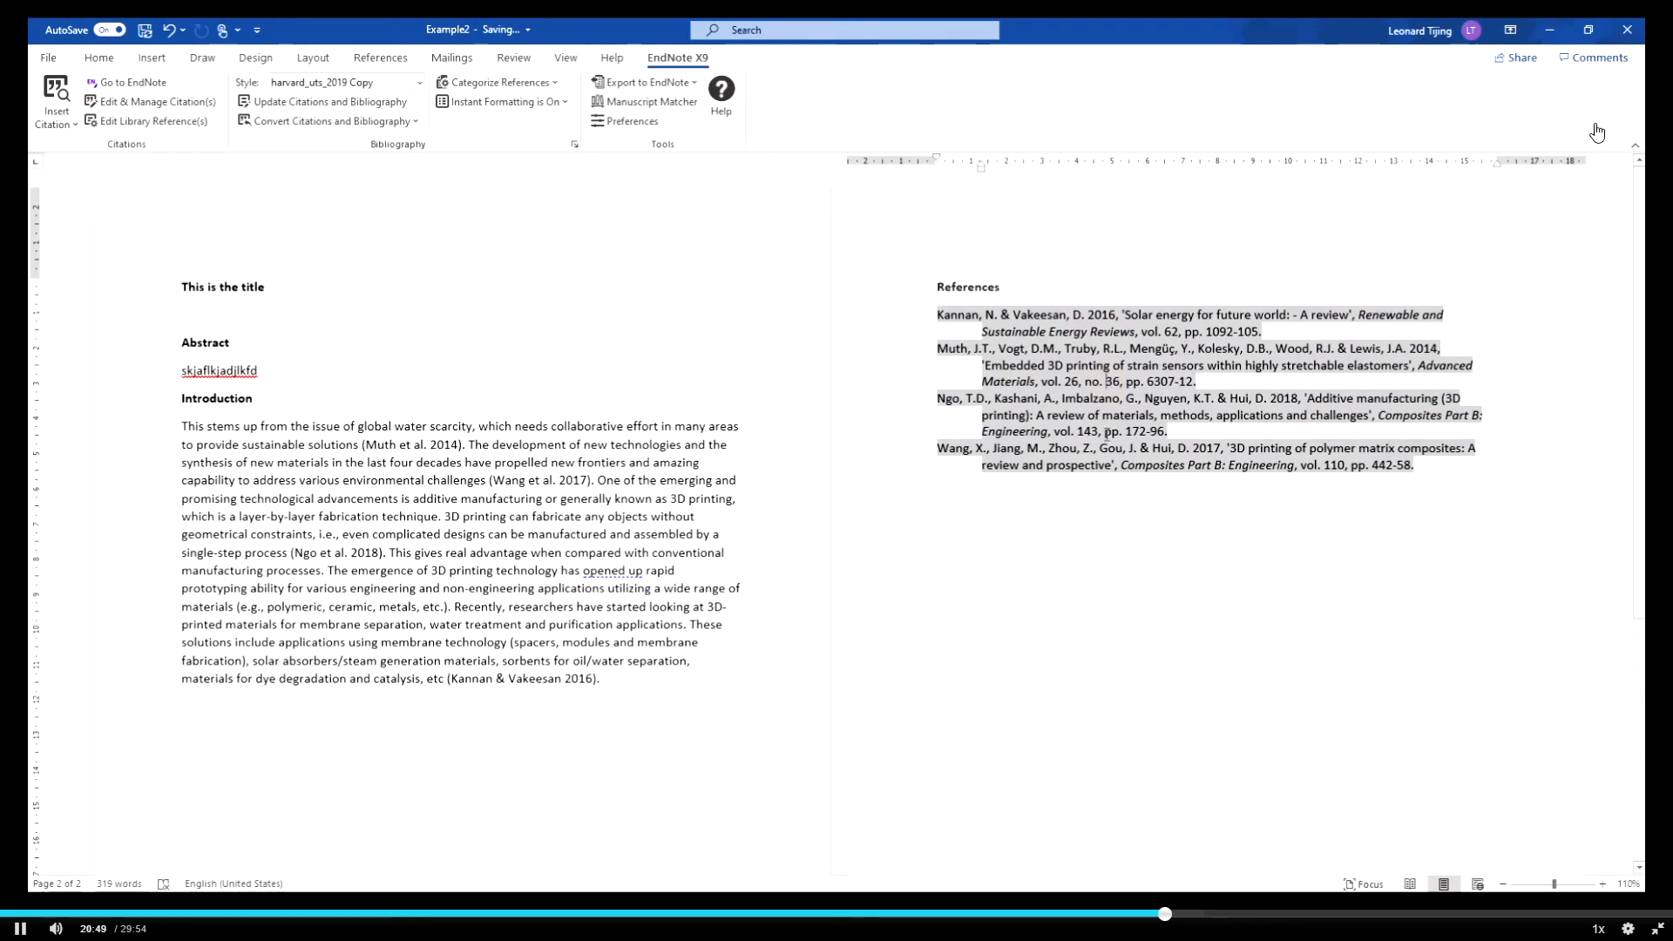
left_click(1098, 545)
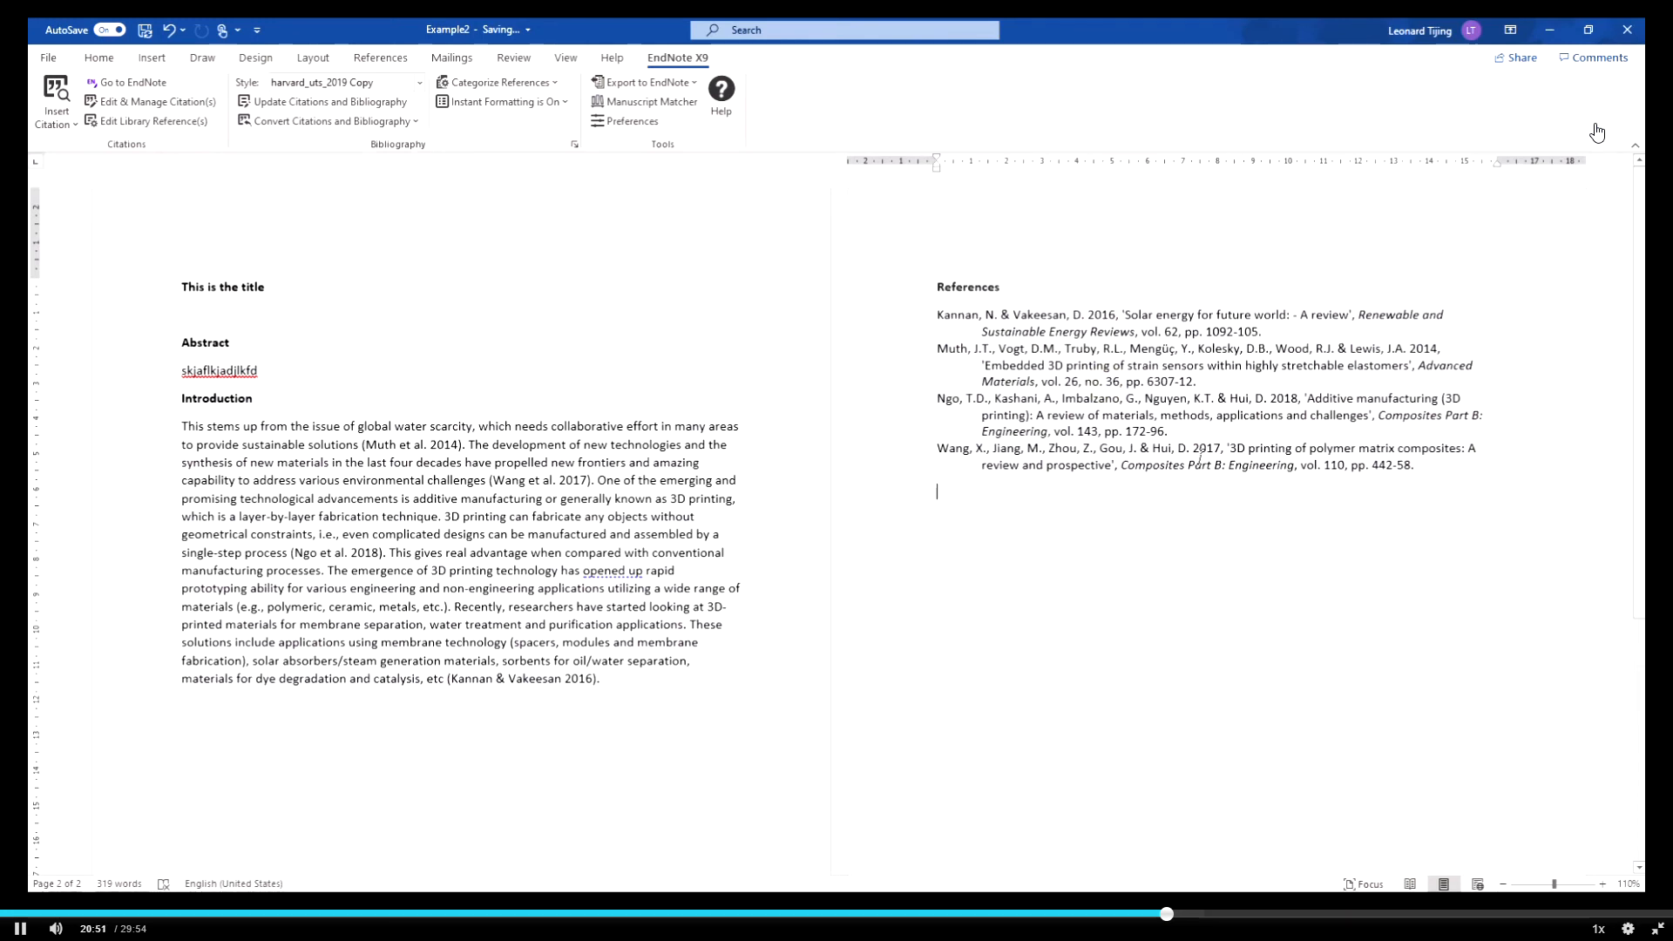
left_click(1121, 317)
left_click(492, 409)
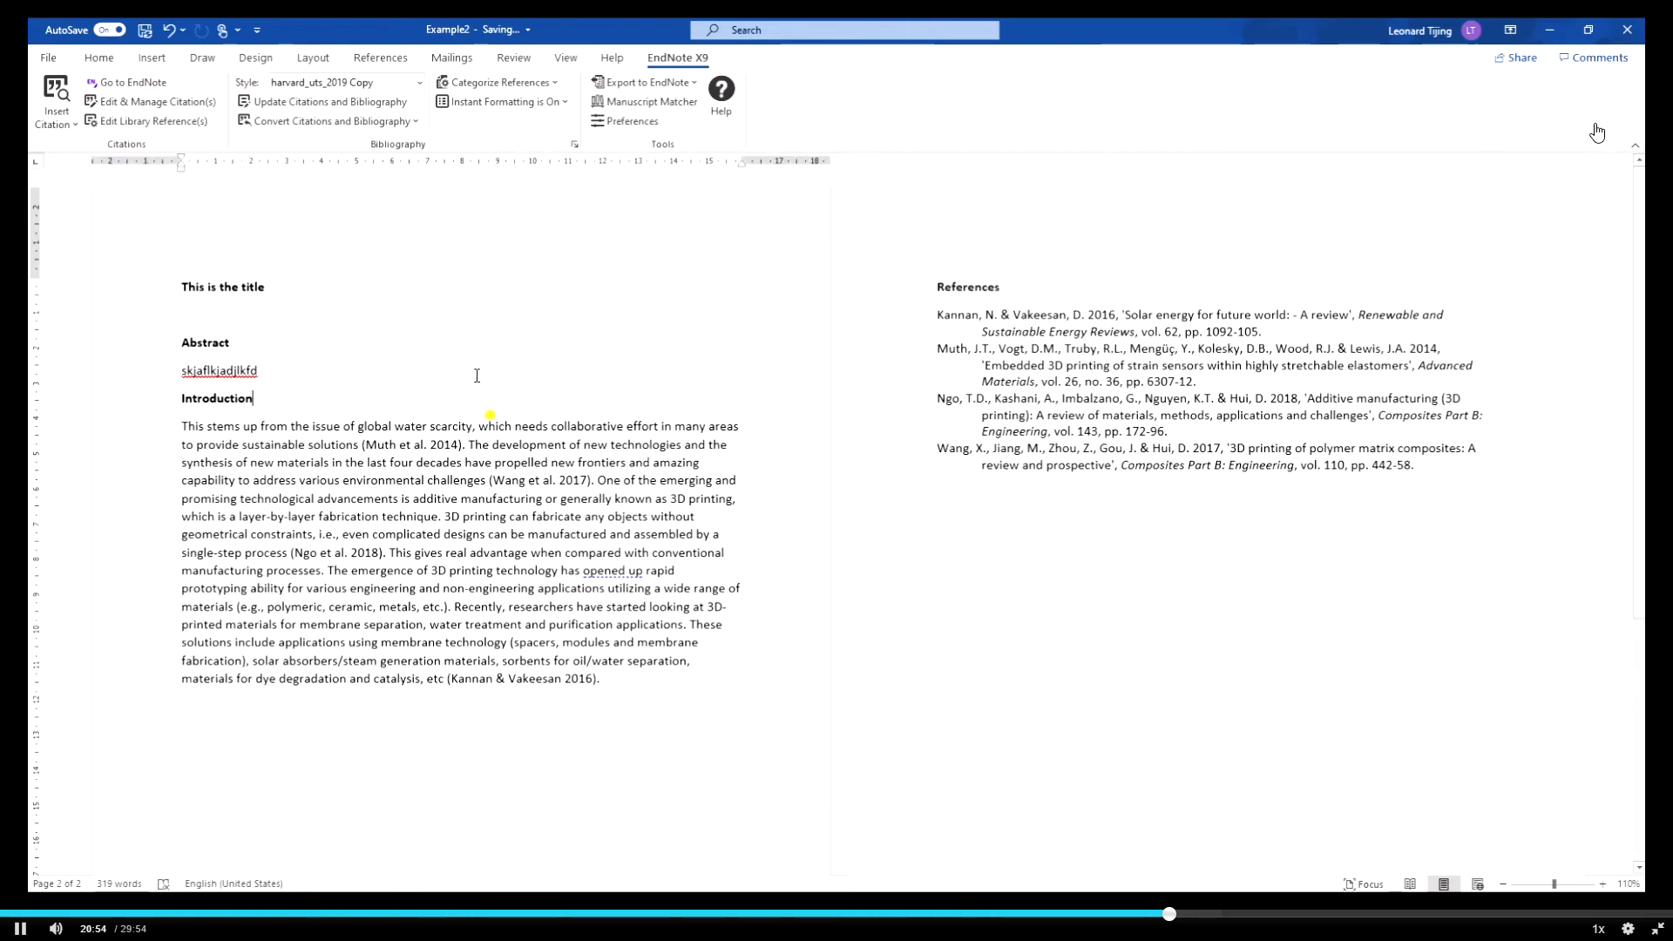
Find APA 7th among the additional EndNote styles and apply it to the citations and bibliography
left_click(420, 83)
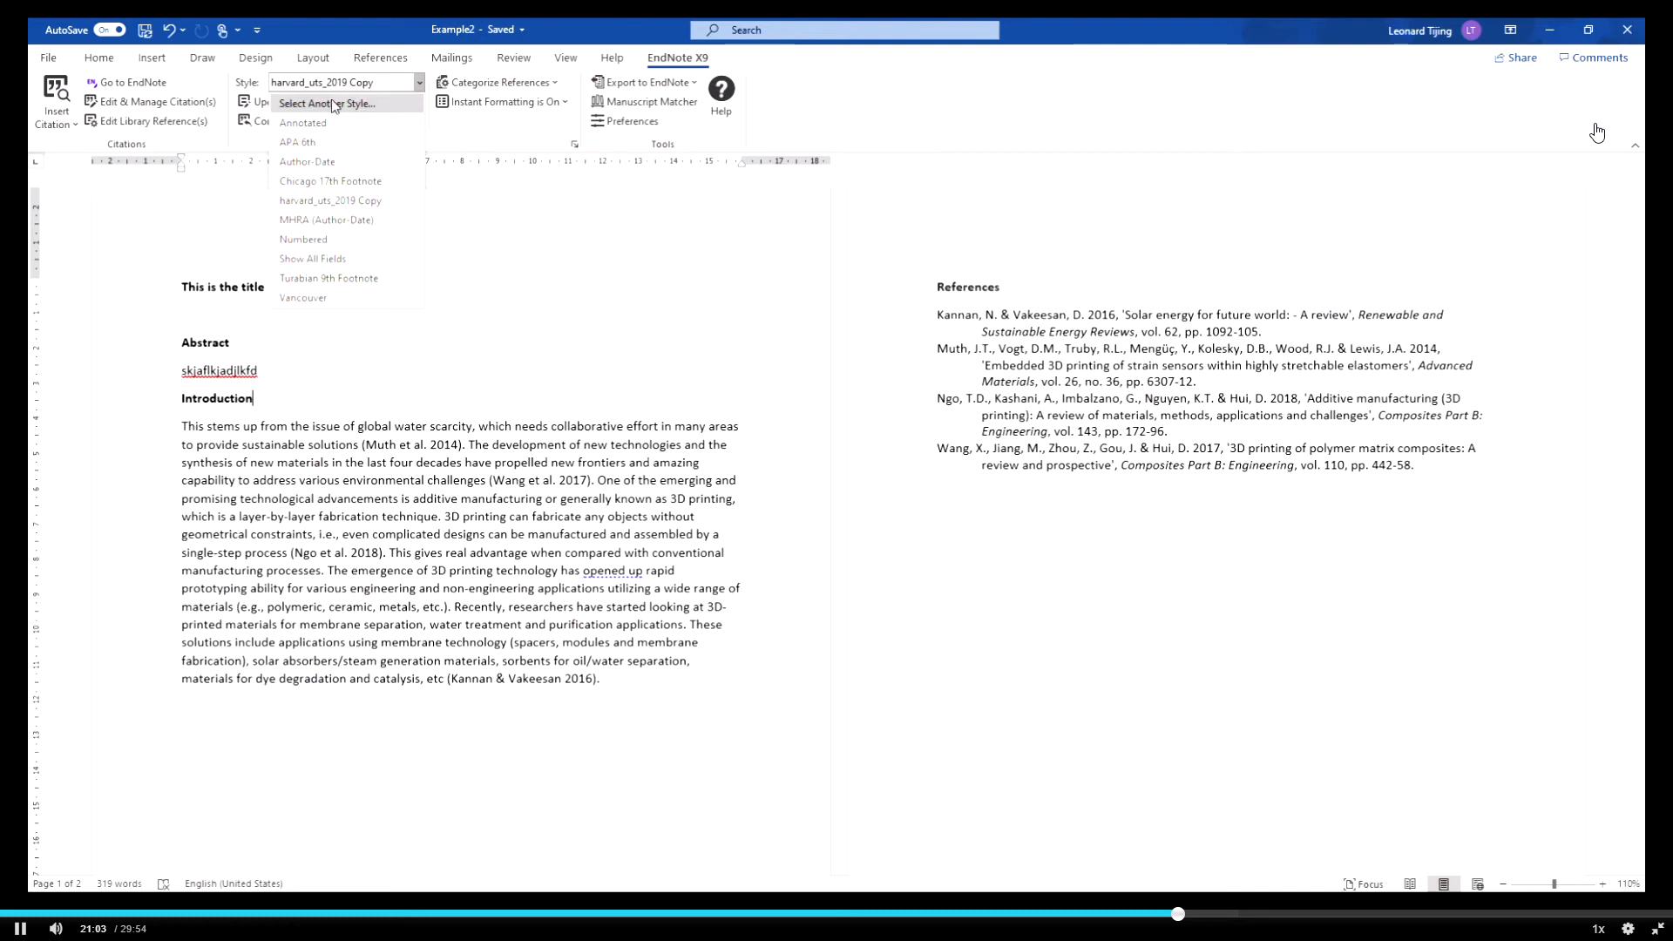
left_click(332, 106)
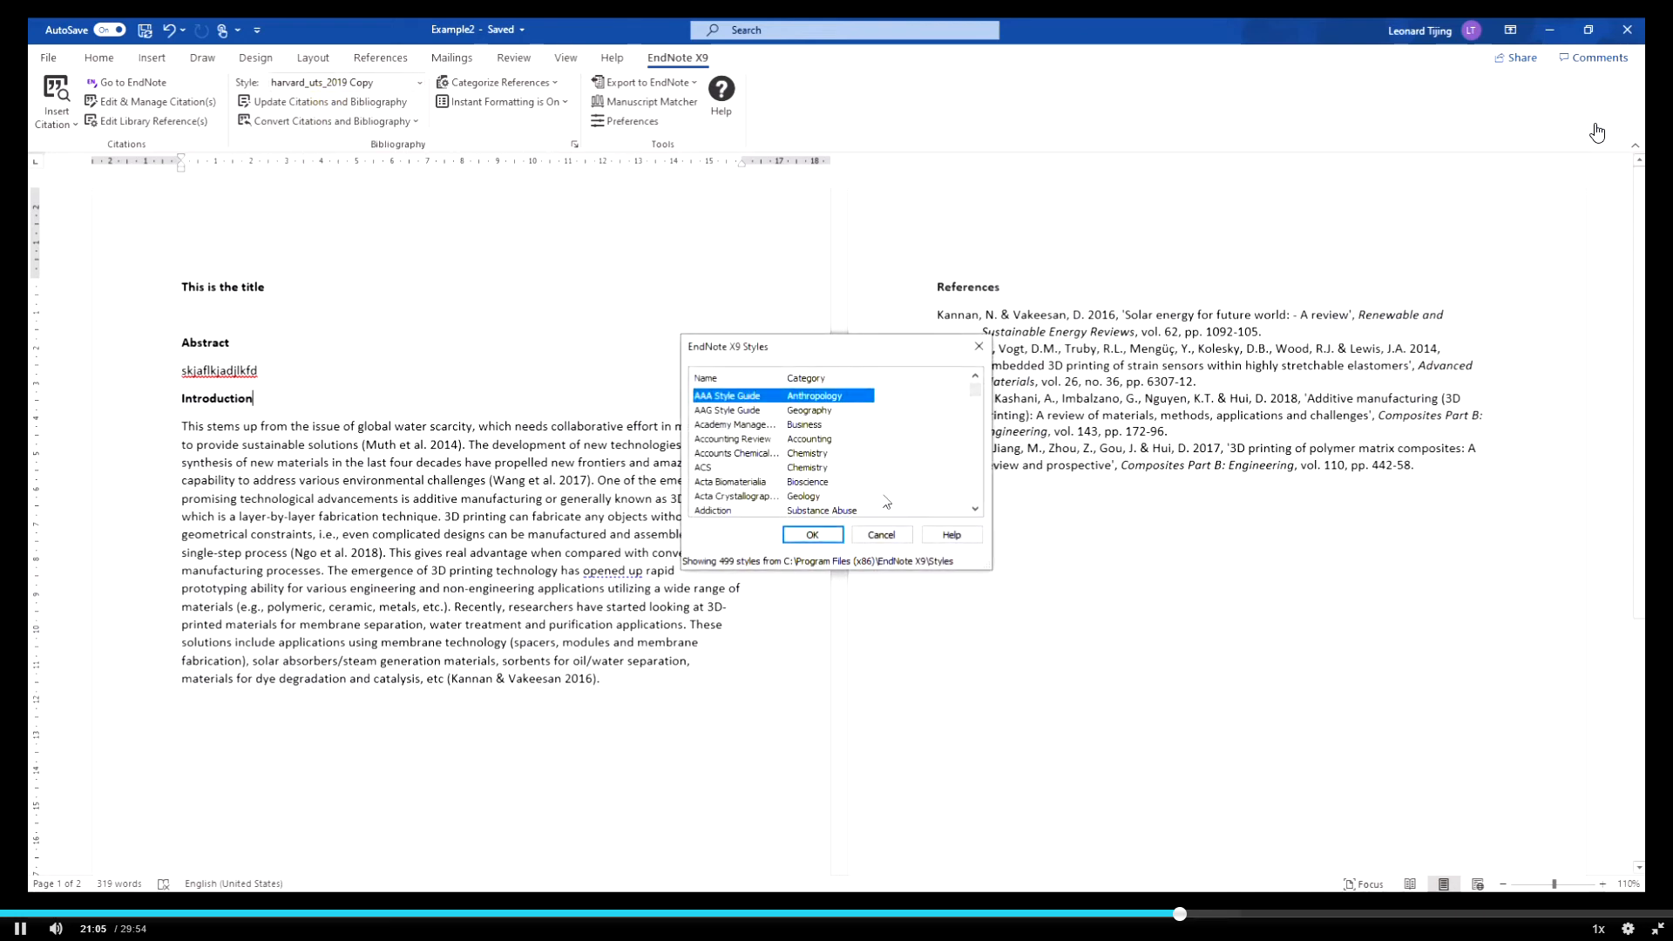
scroll(886, 502, "down", 6)
scroll(838, 449, "down", 12)
scroll(798, 449, "up", 2)
left_click(736, 483)
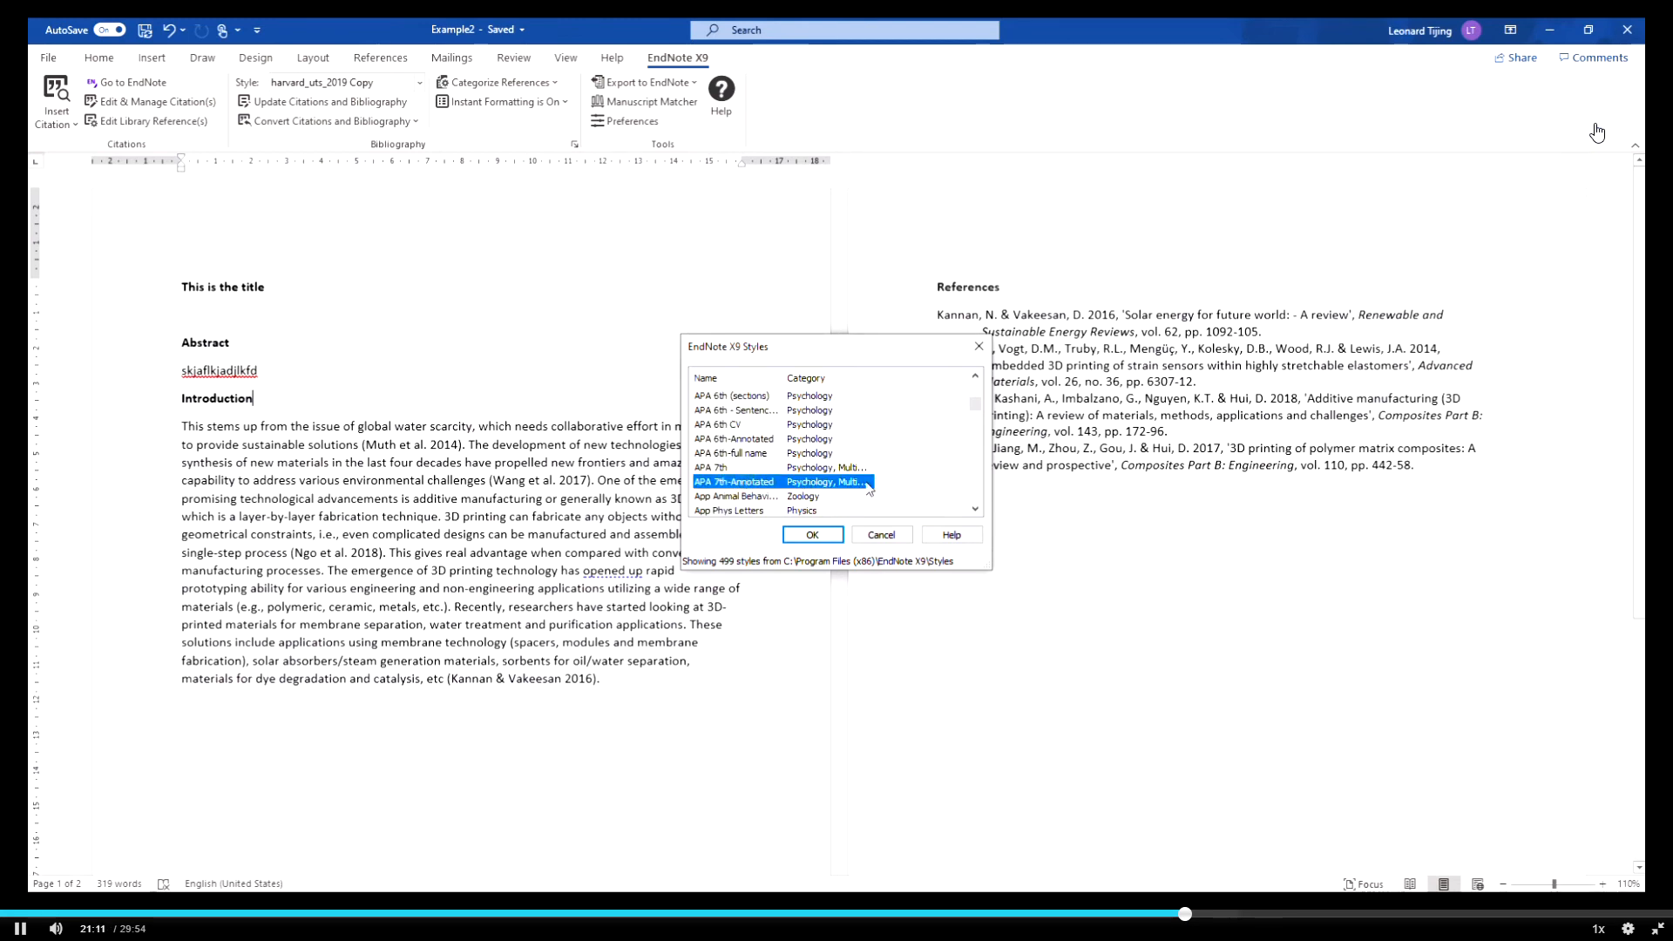
left_click(756, 469)
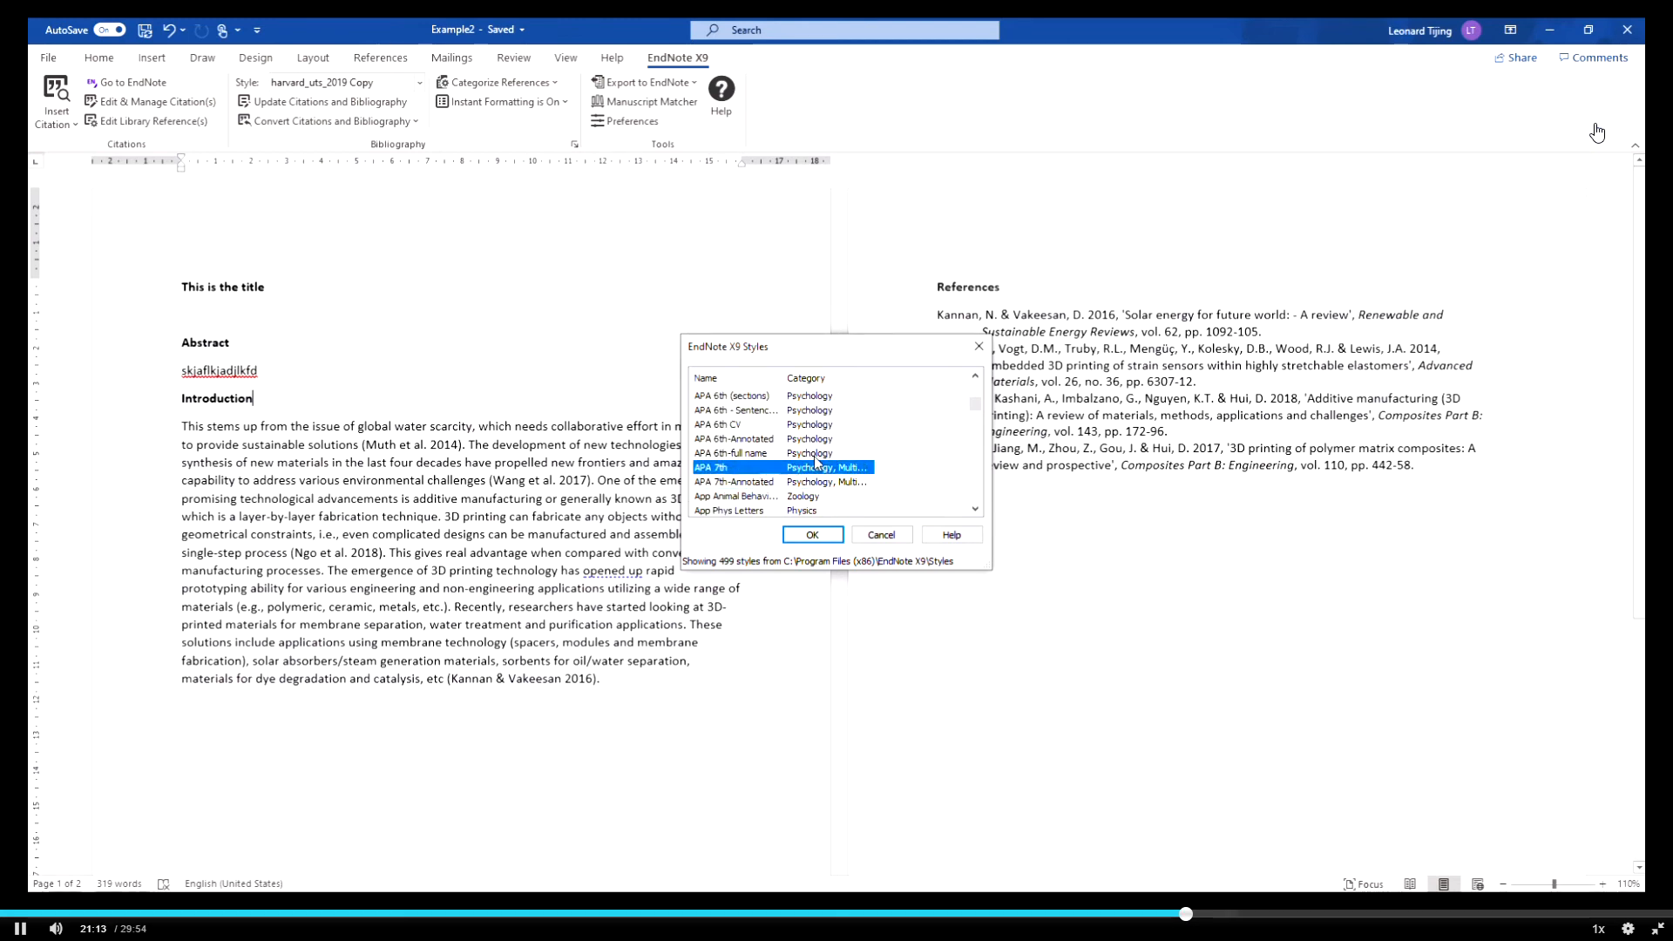
scroll(917, 471, "down", 1)
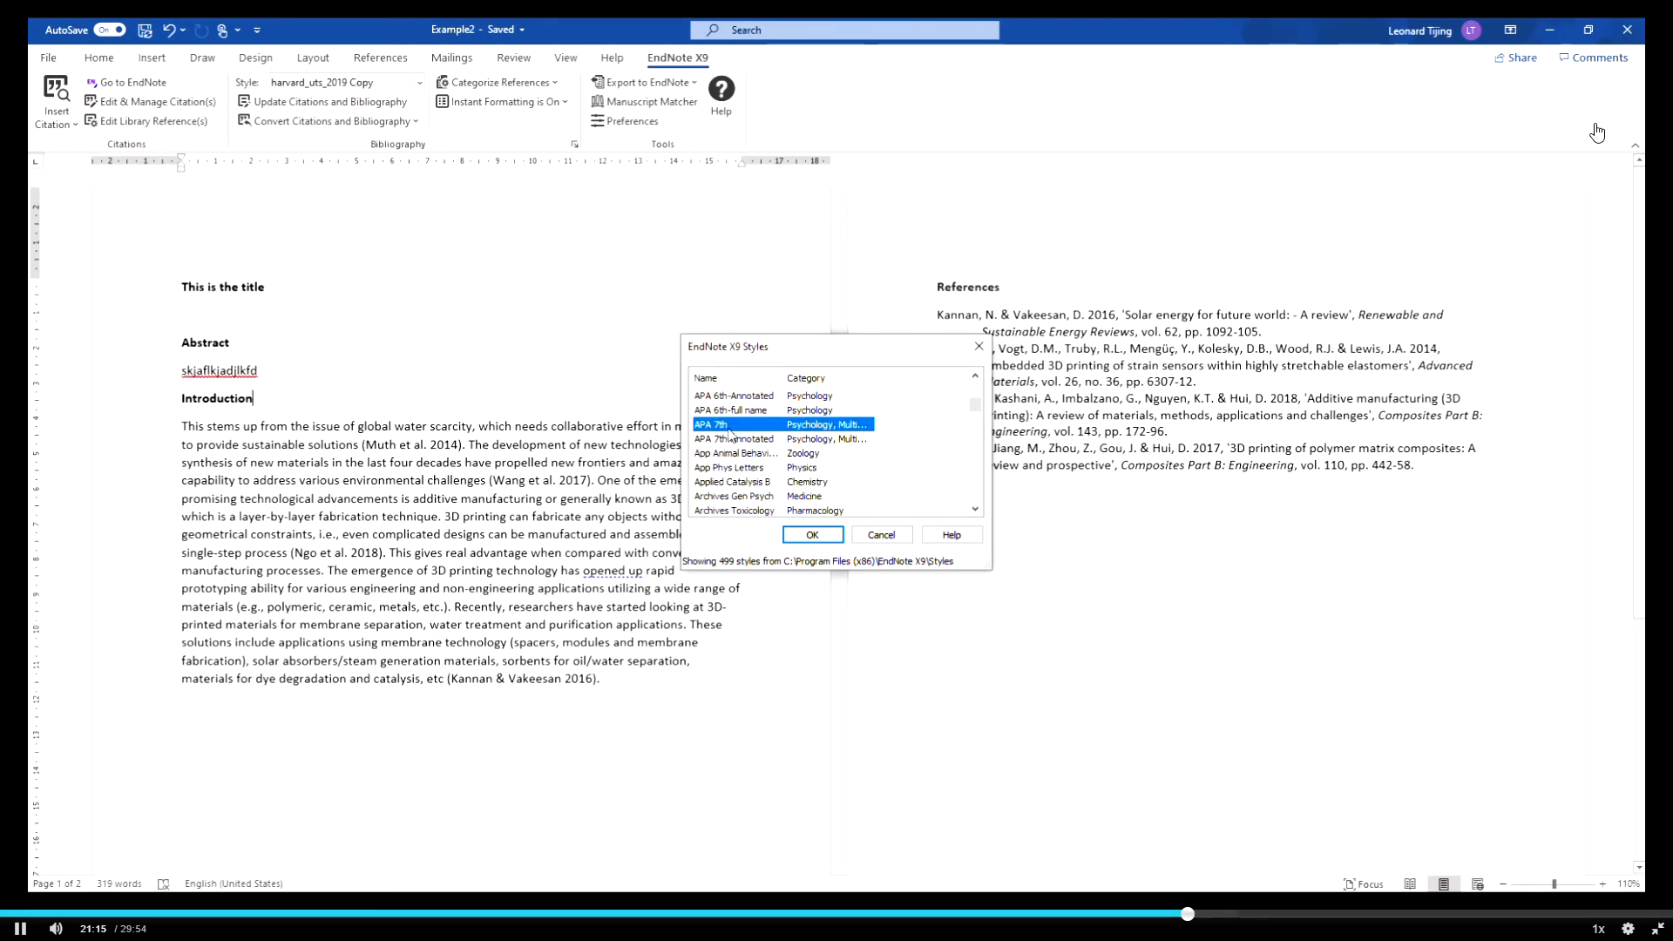
left_click_drag(784, 378, 817, 379)
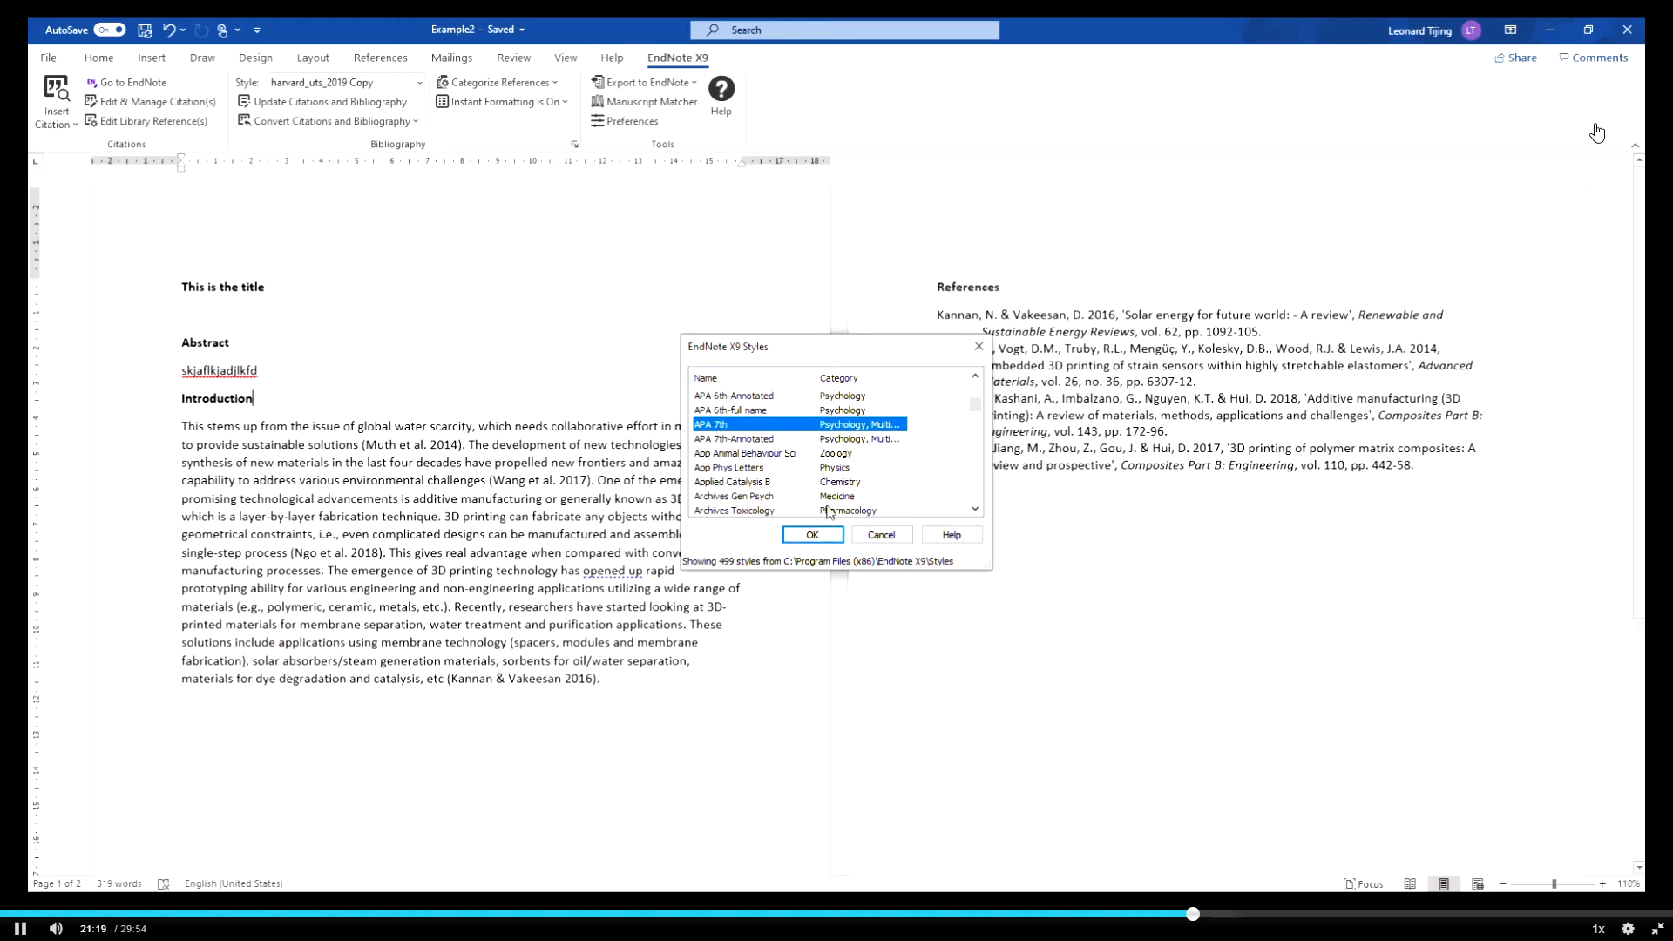
left_click(832, 536)
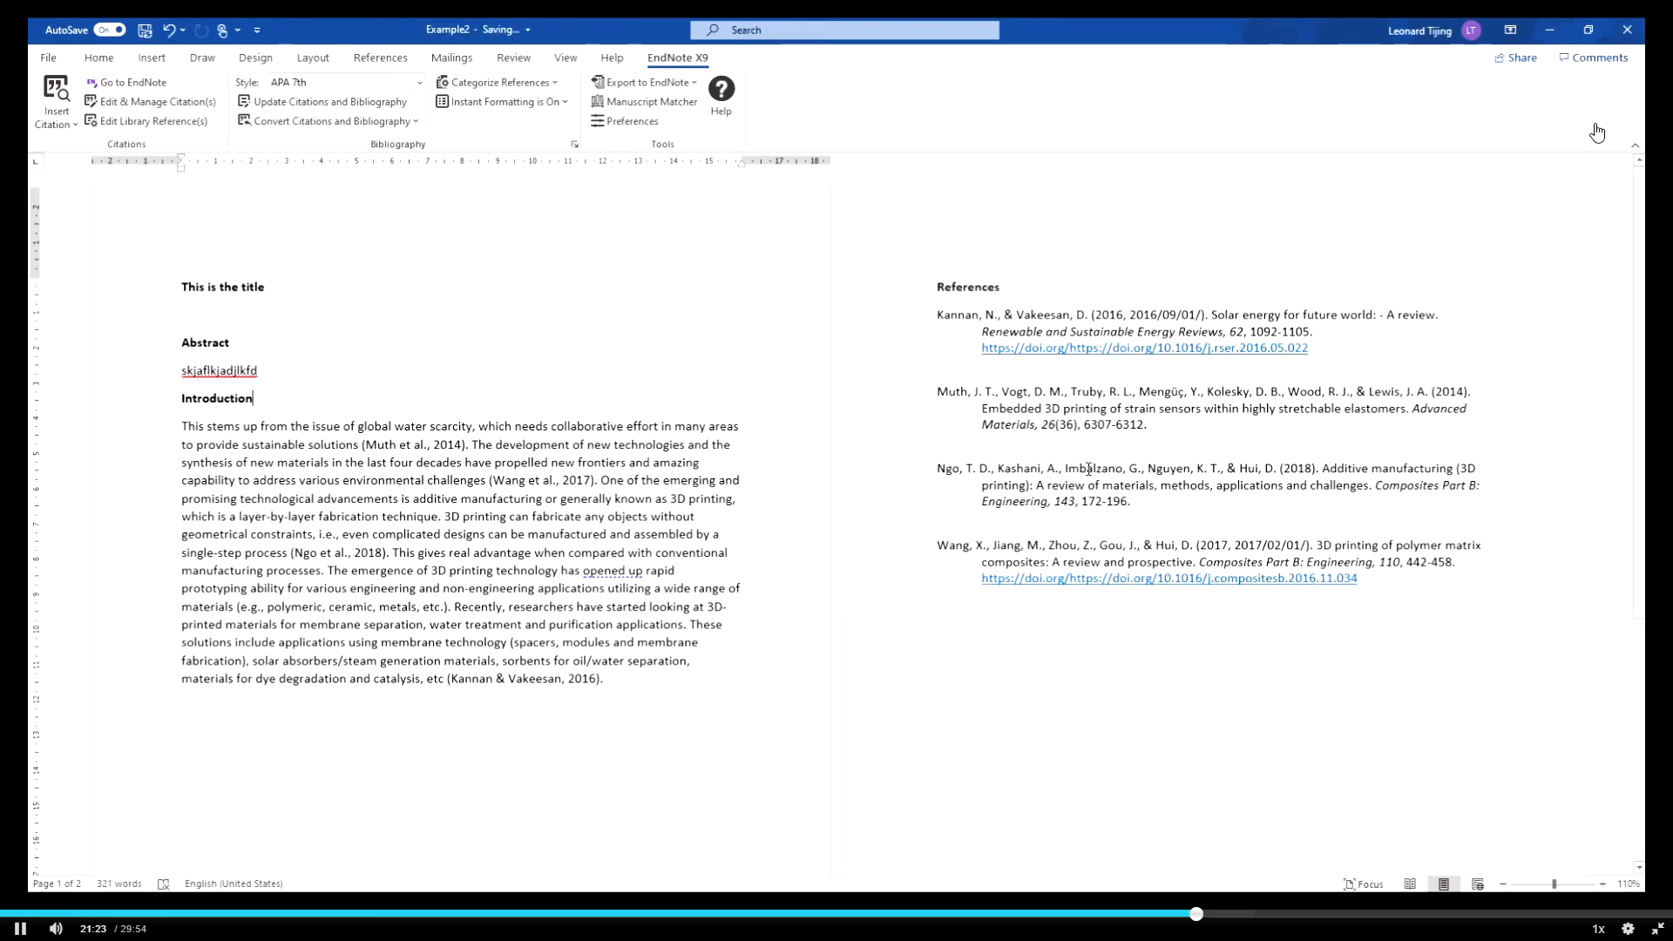
Switch the citation style to APA 6th and check the reformatted reference list and in-text citations
left_click(419, 82)
left_click(339, 142)
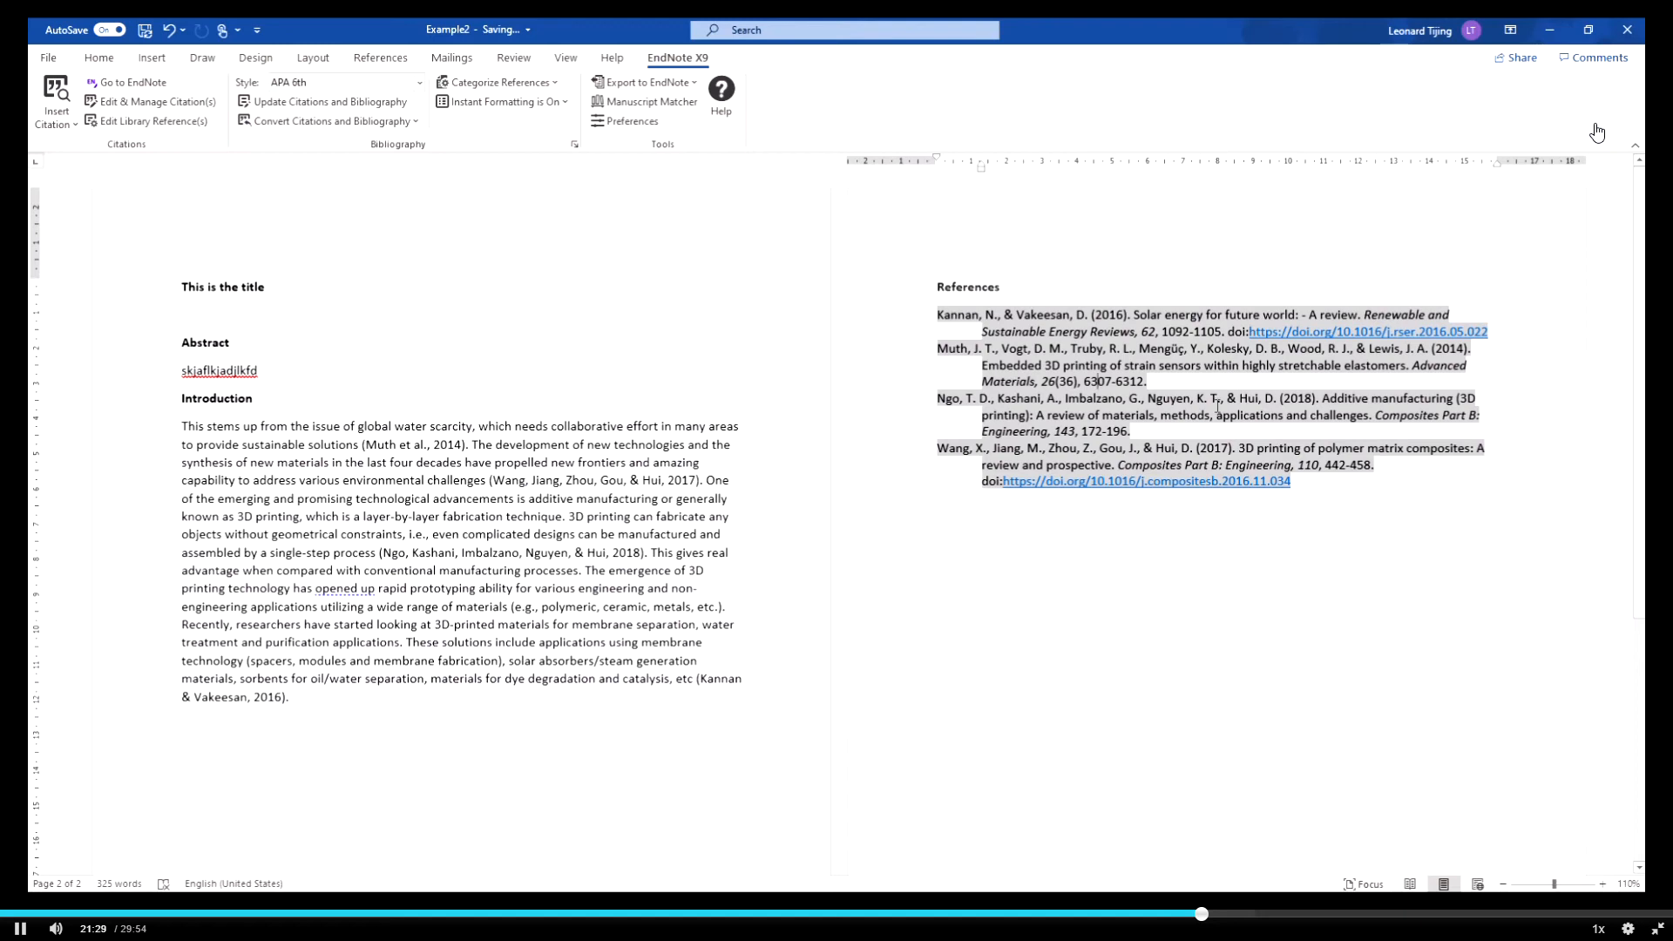
left_click(1104, 536)
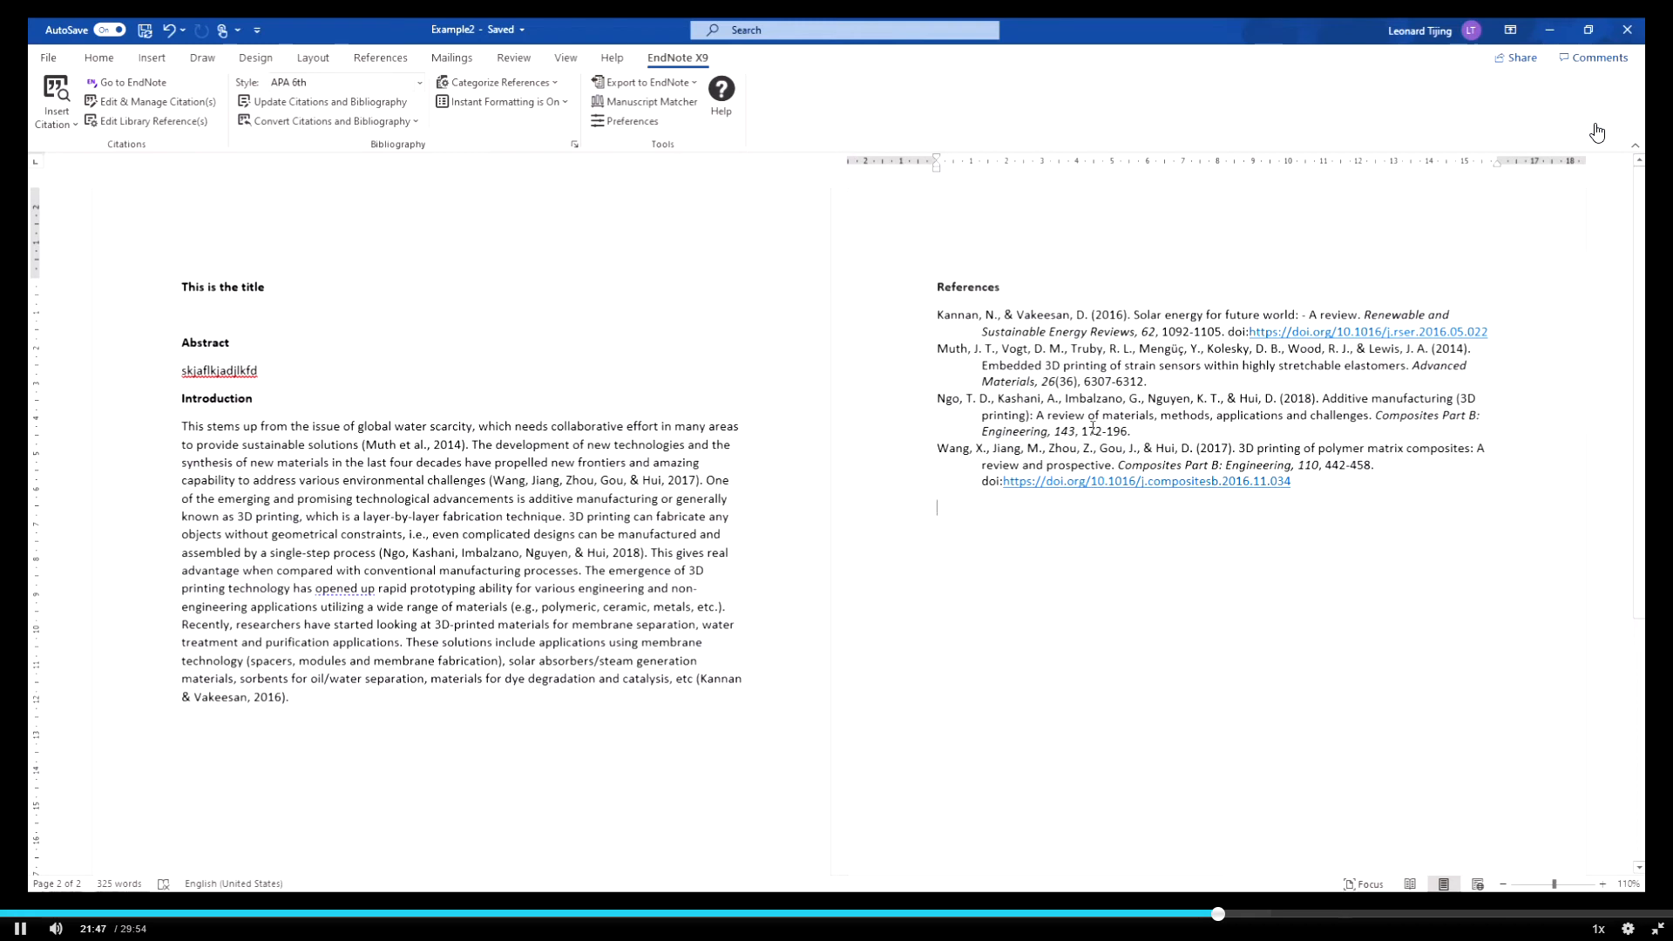
left_click(442, 559)
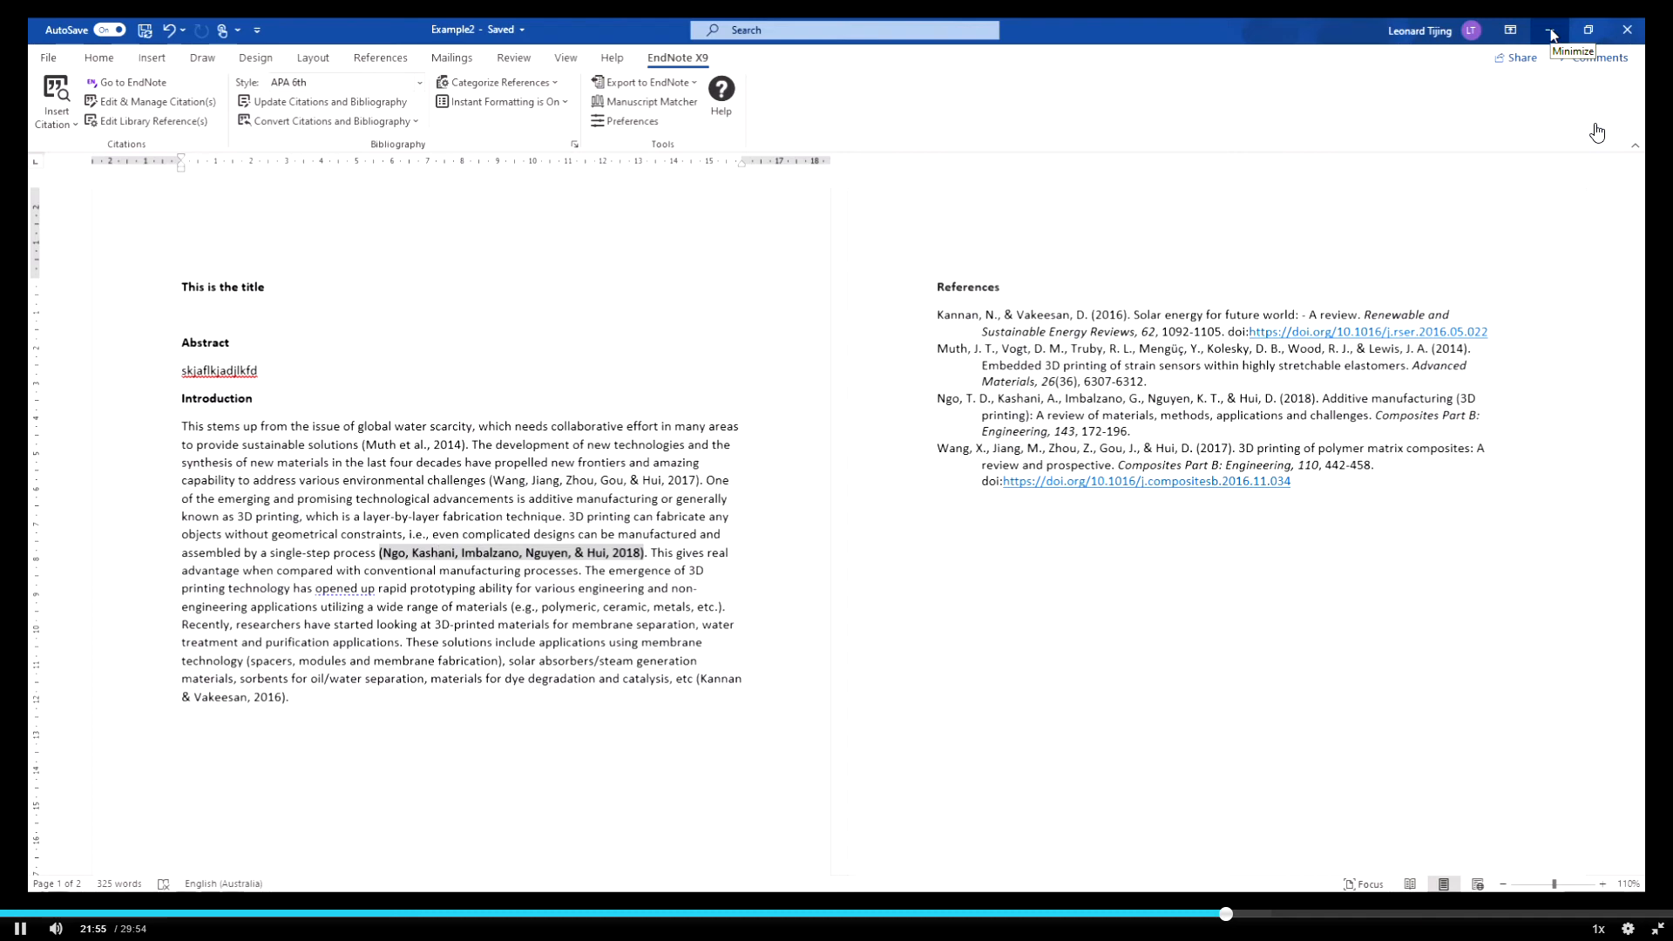
Switch to the EndNote library and select the imported reference "Solar energy for future world: - A review"
left_click(1551, 35)
left_click(713, 463)
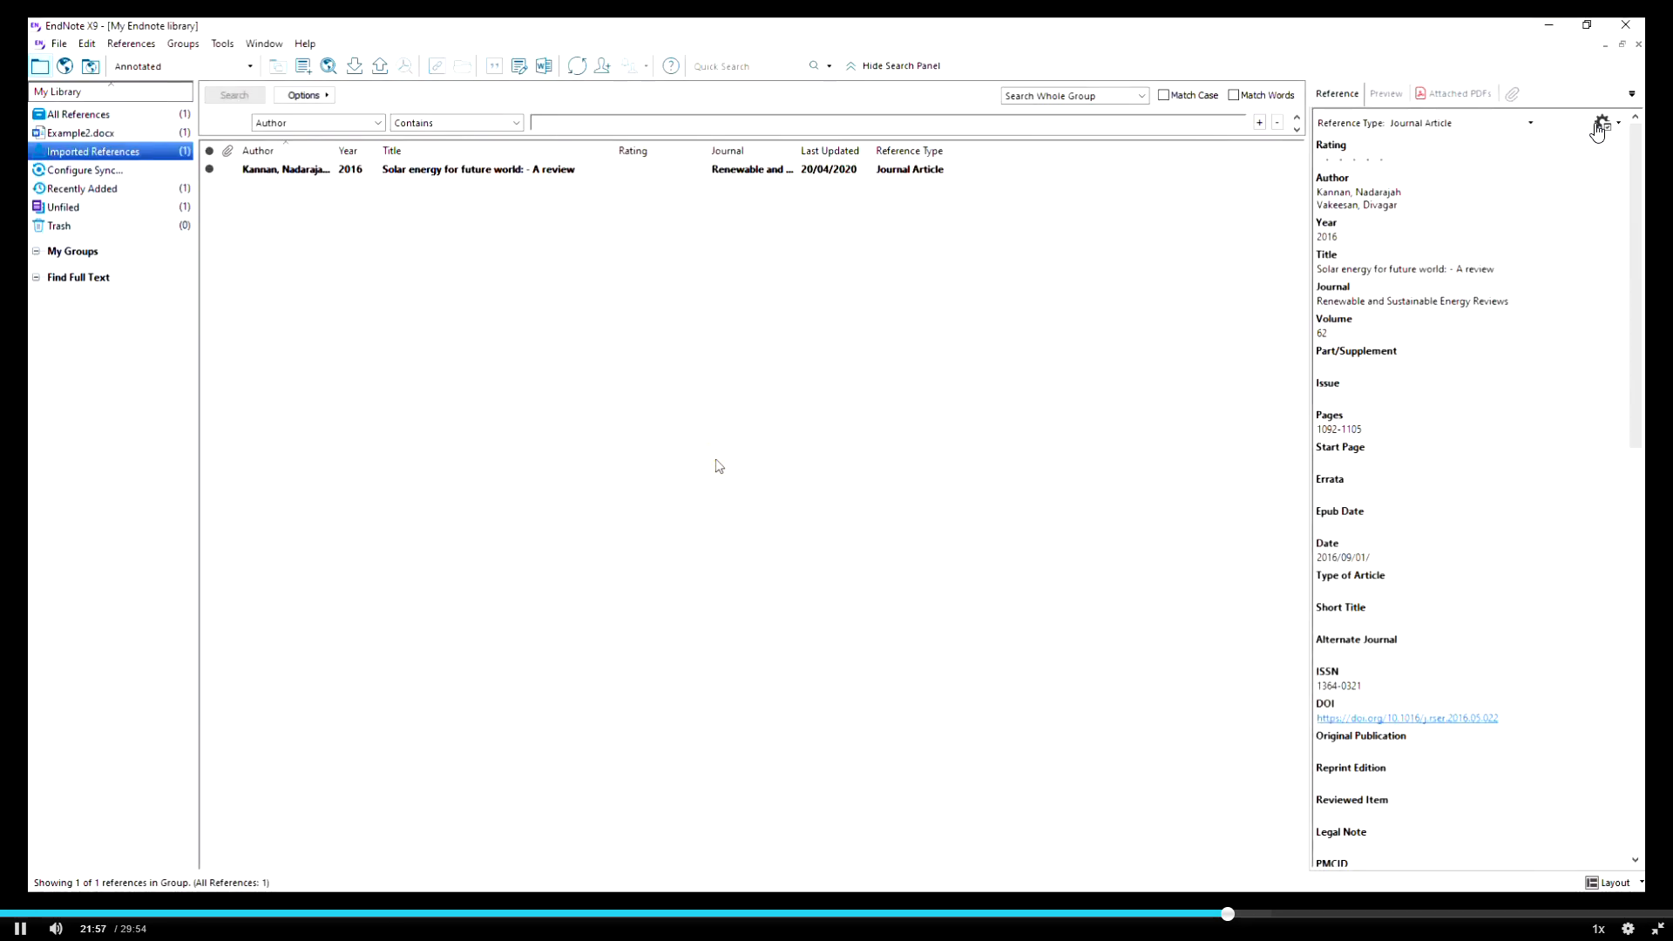
left_click(480, 173)
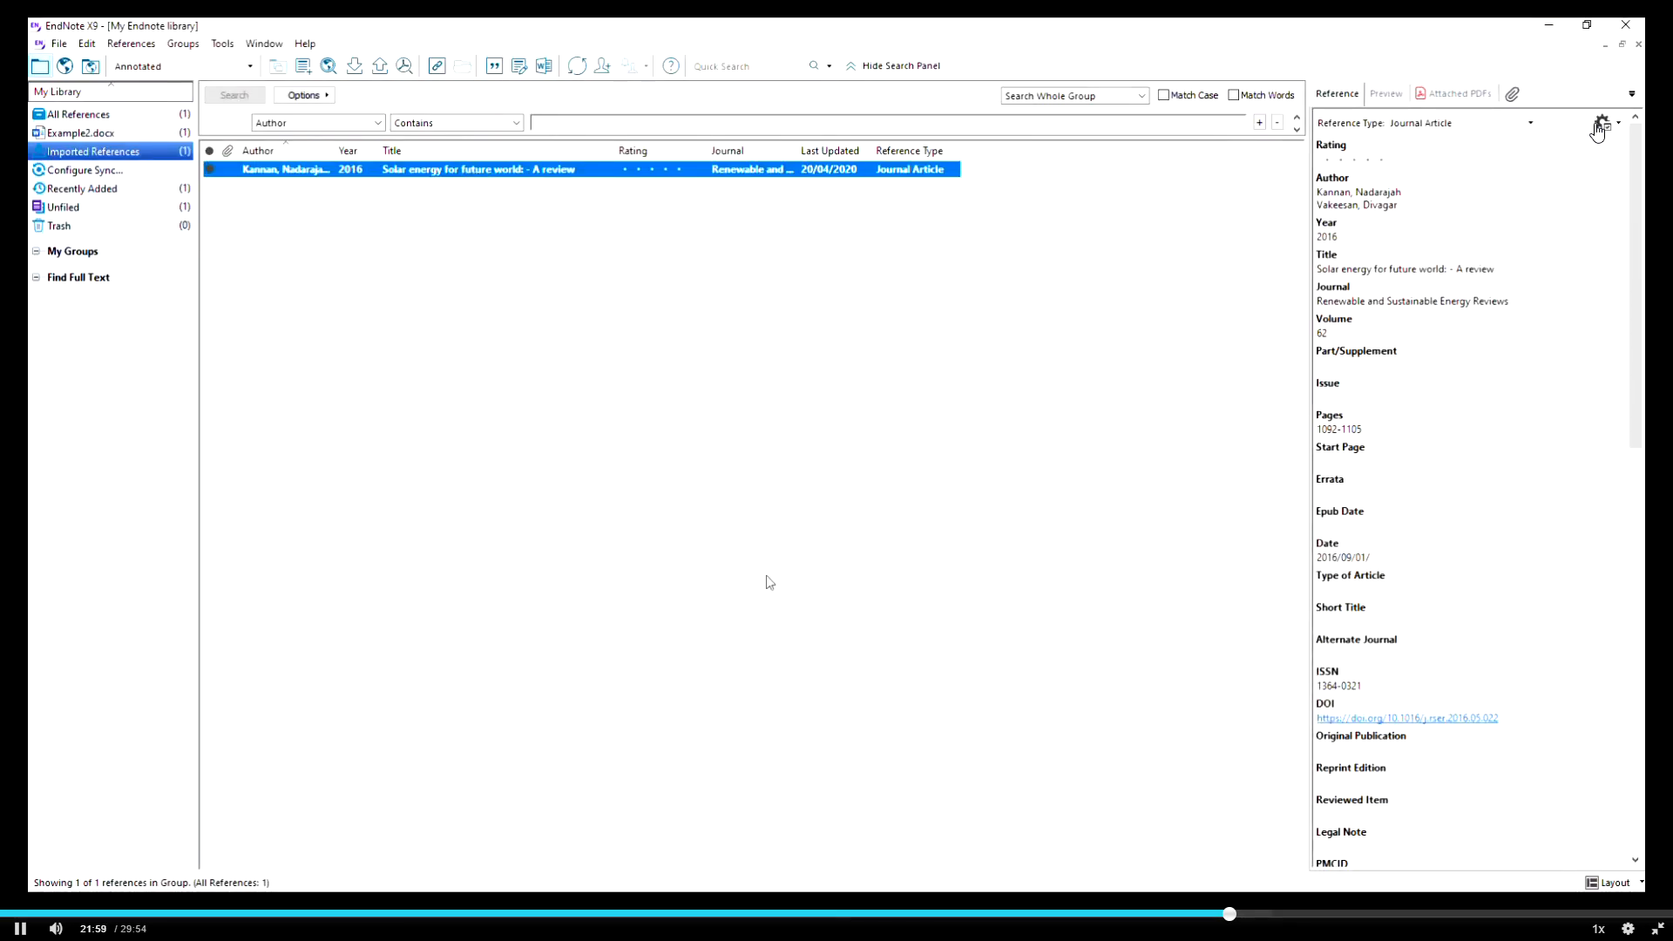
mouse_move(585, 901)
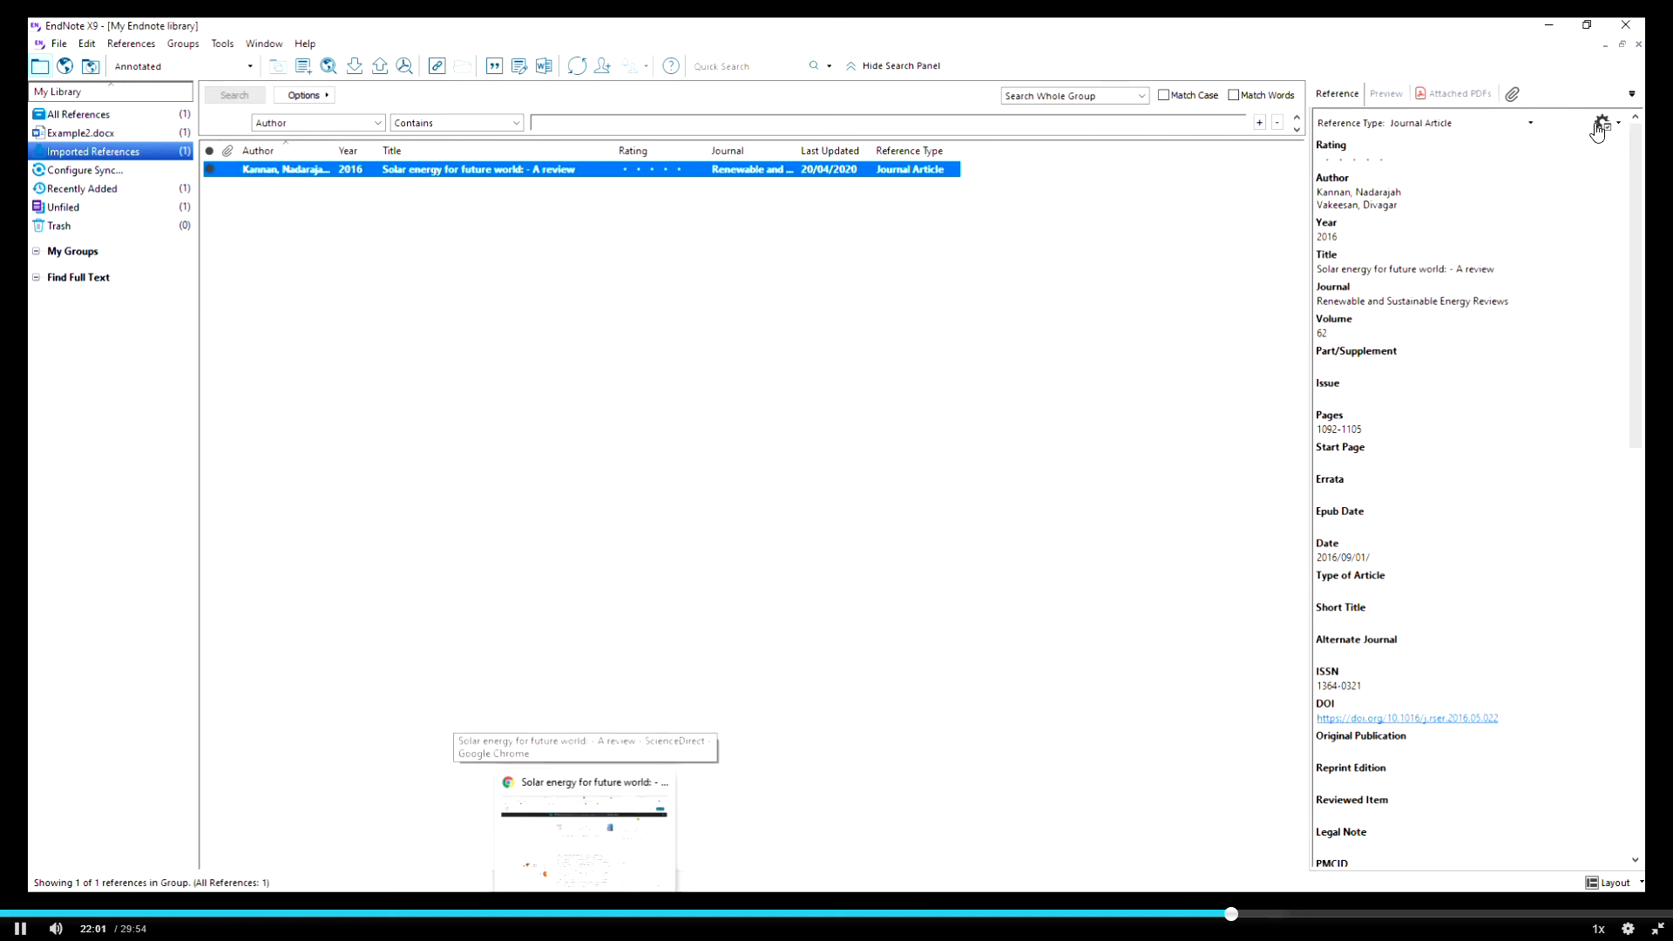
Return to the Word document and look through the available citation styles without changing the current one
left_click(711, 902)
left_click(419, 82)
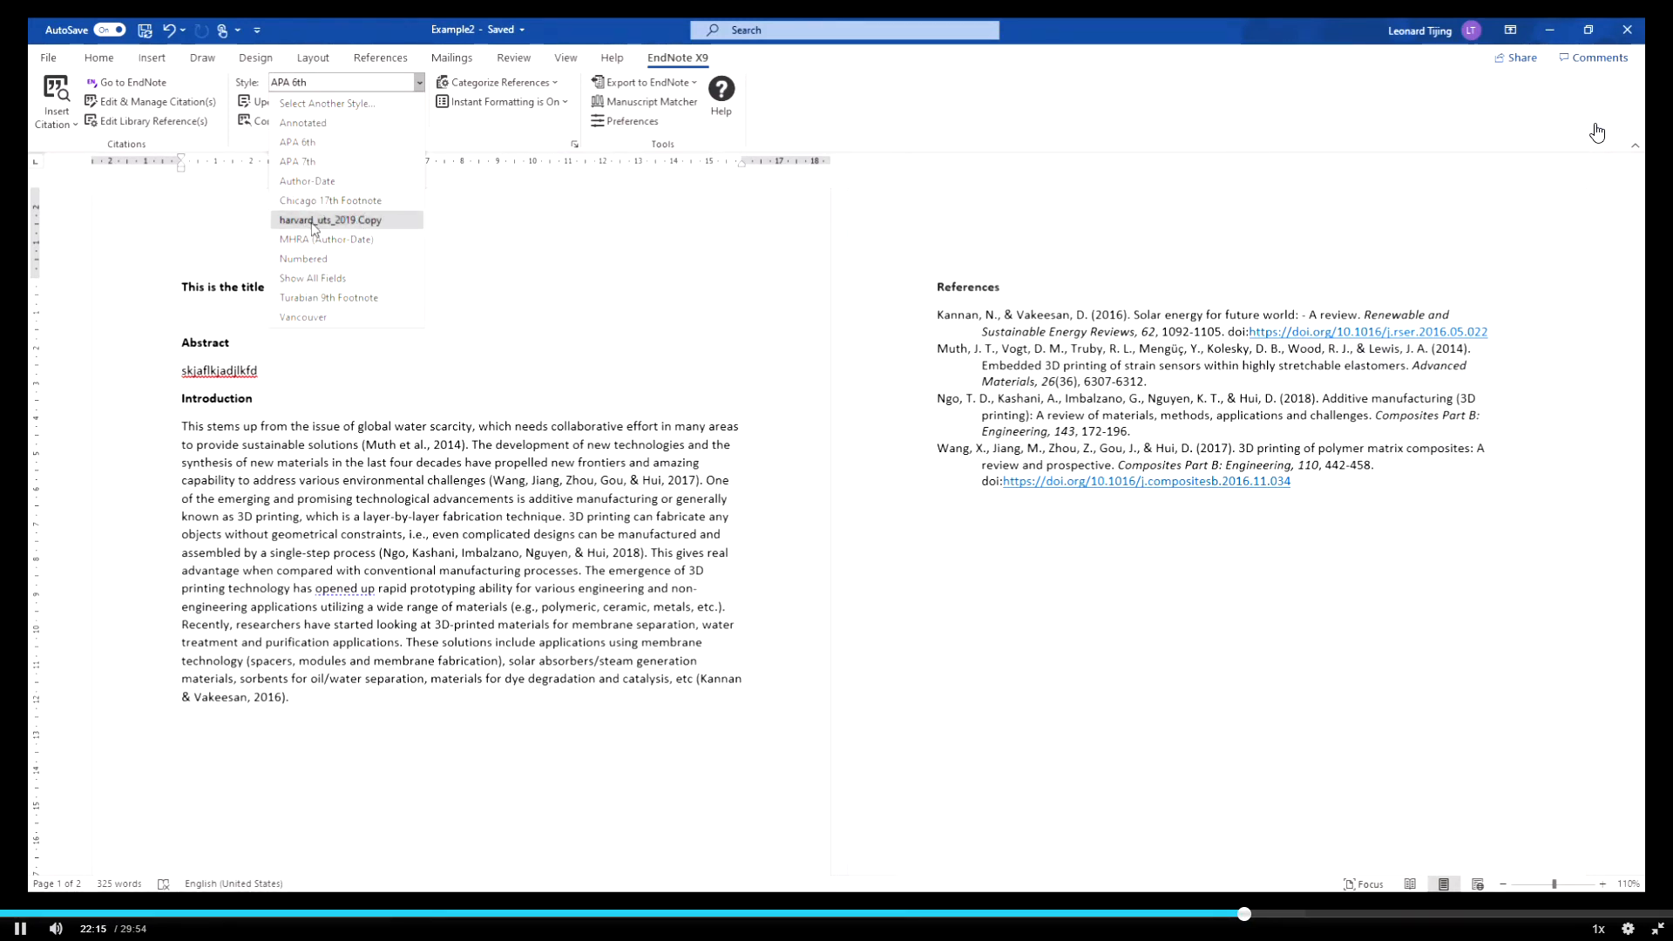
left_click(674, 269)
Switch to Chrome, bring up the UTS Library Download EndNote page, and go from there to the library's home page
left_click(1549, 30)
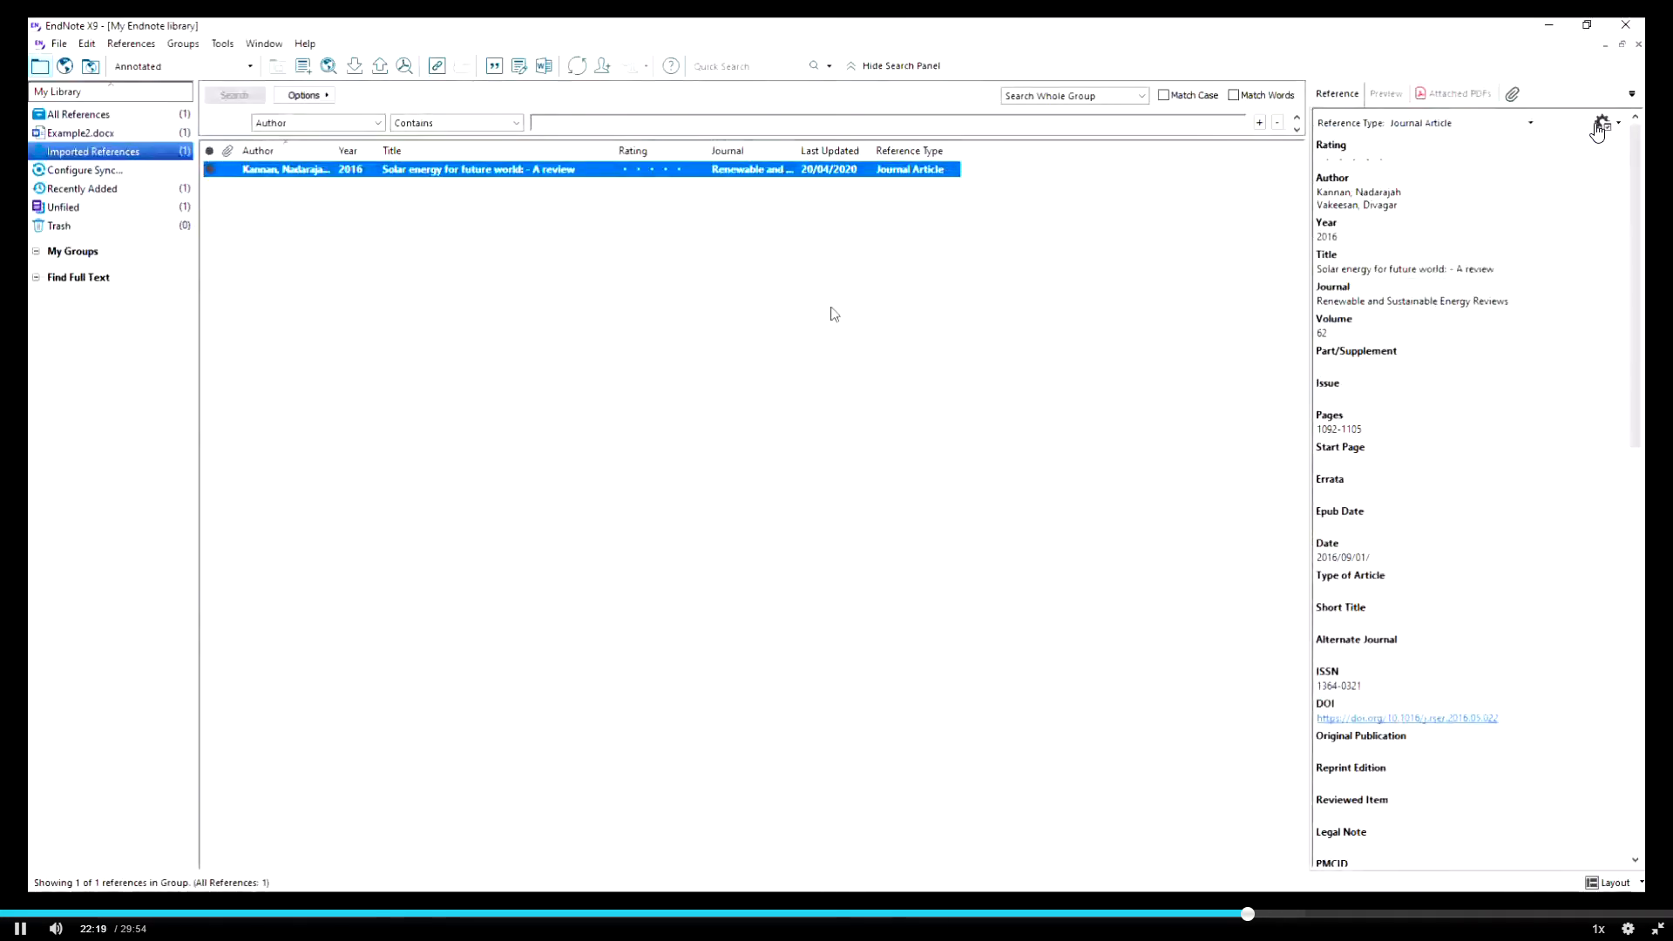
key("alt+Tab")
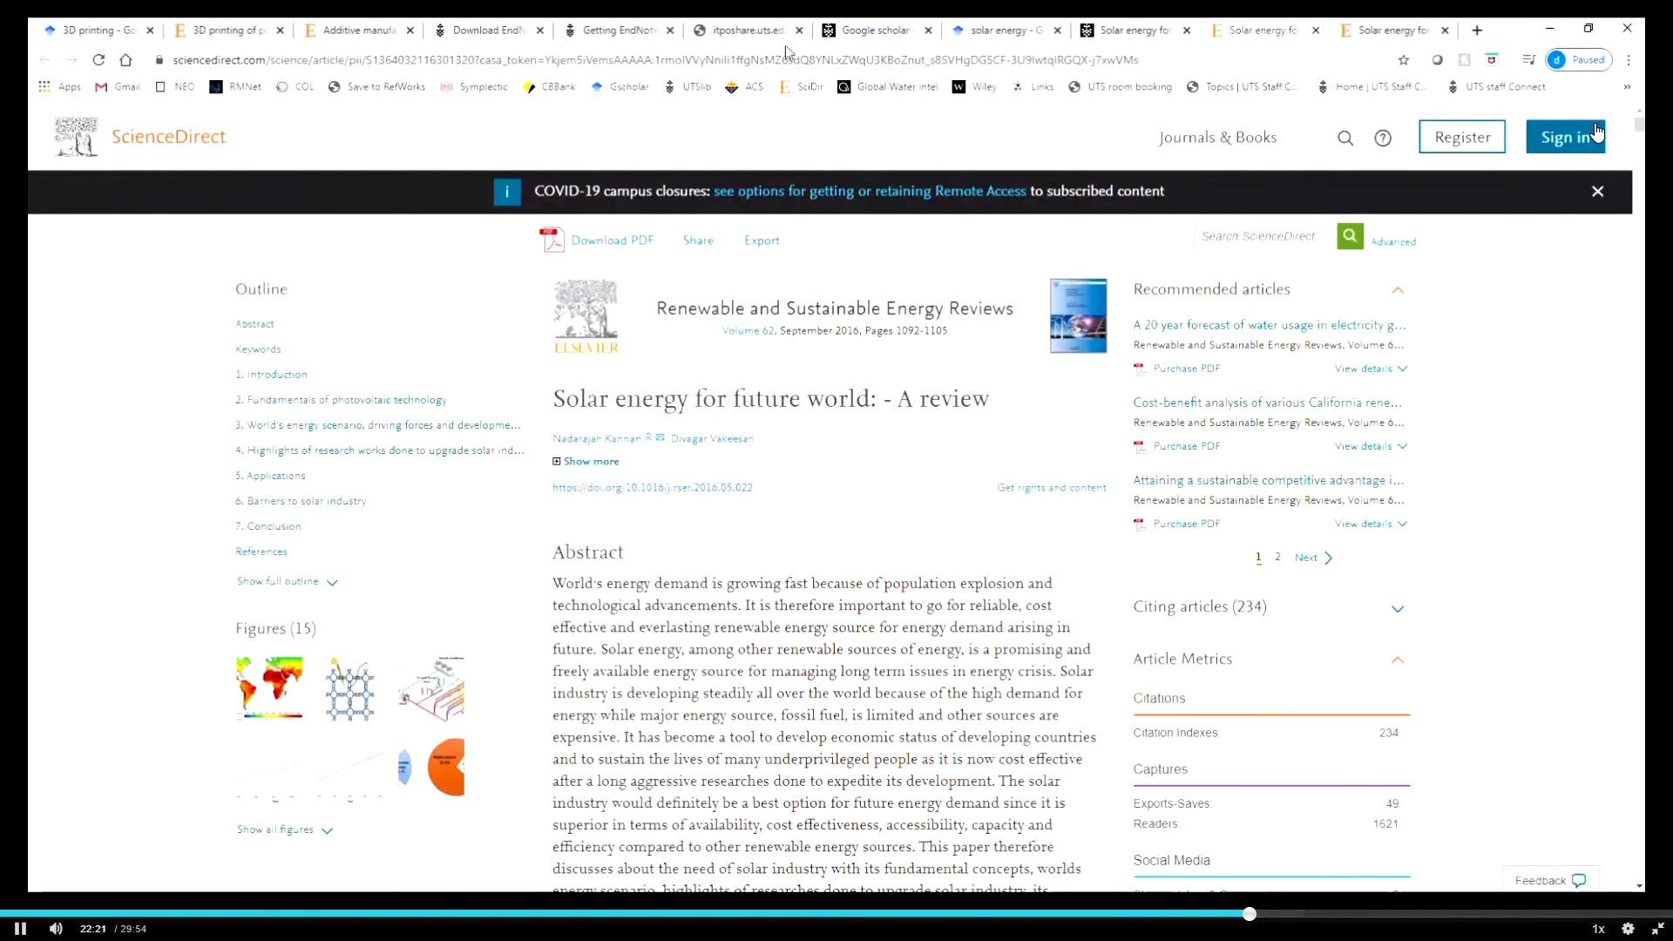
left_click(465, 31)
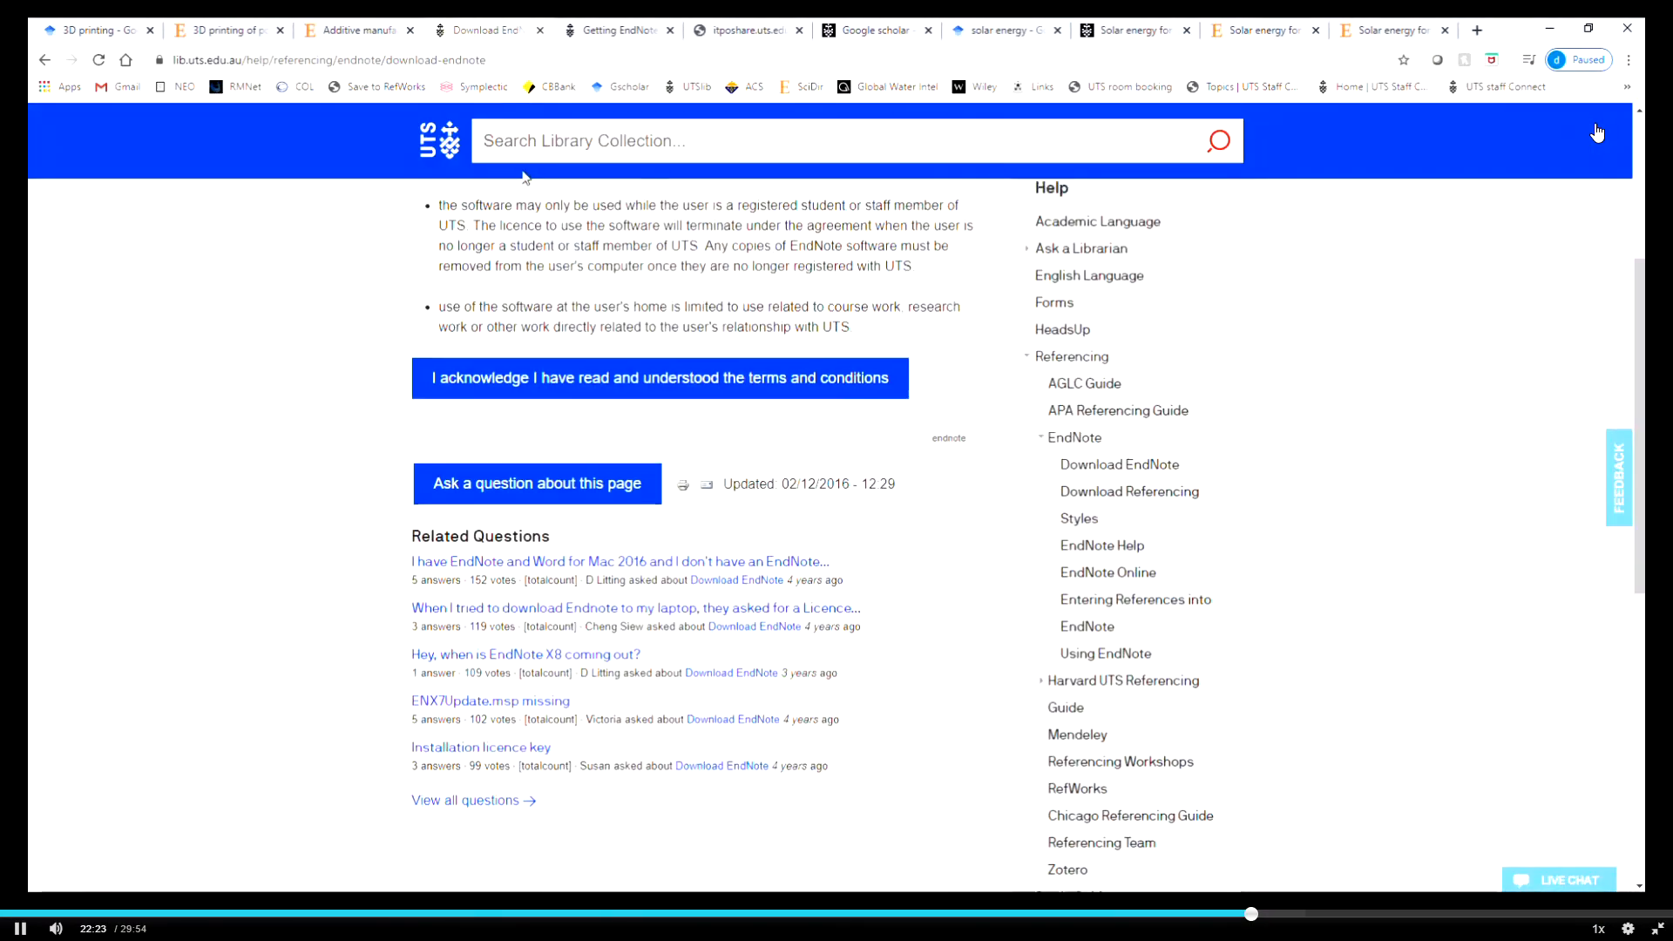
scroll(1190, 401, "up", 4)
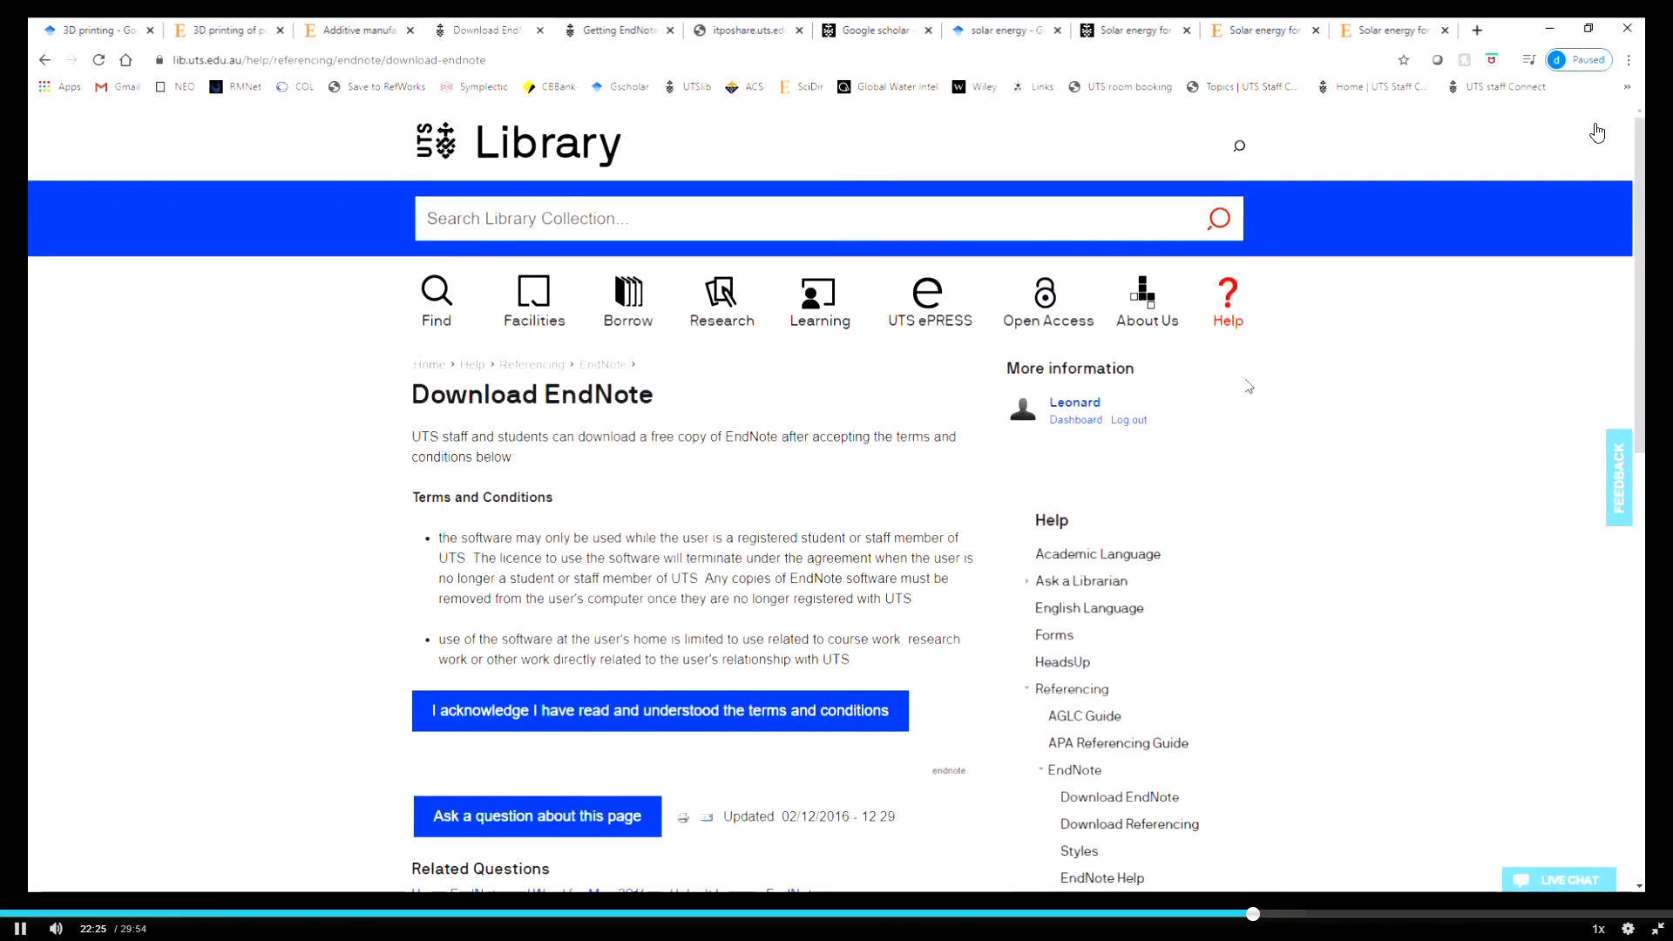
left_click(447, 149)
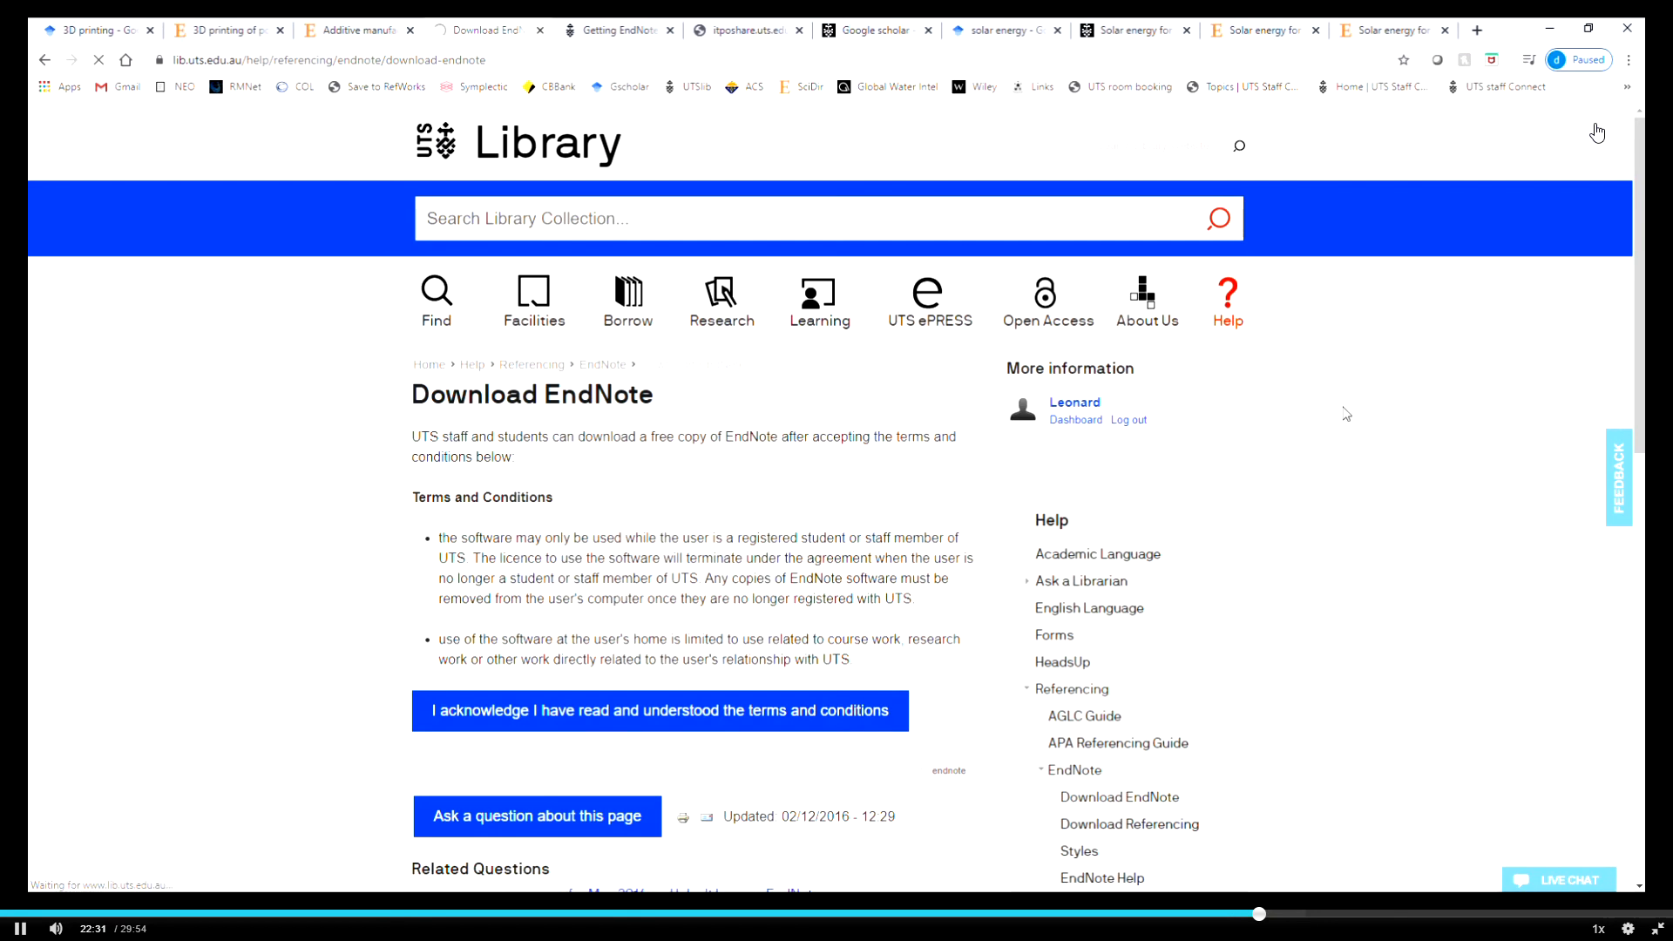
Go from the library home page through Referencing and EndNote to the Download Referencing Styles page
scroll(1128, 335, "down", 3)
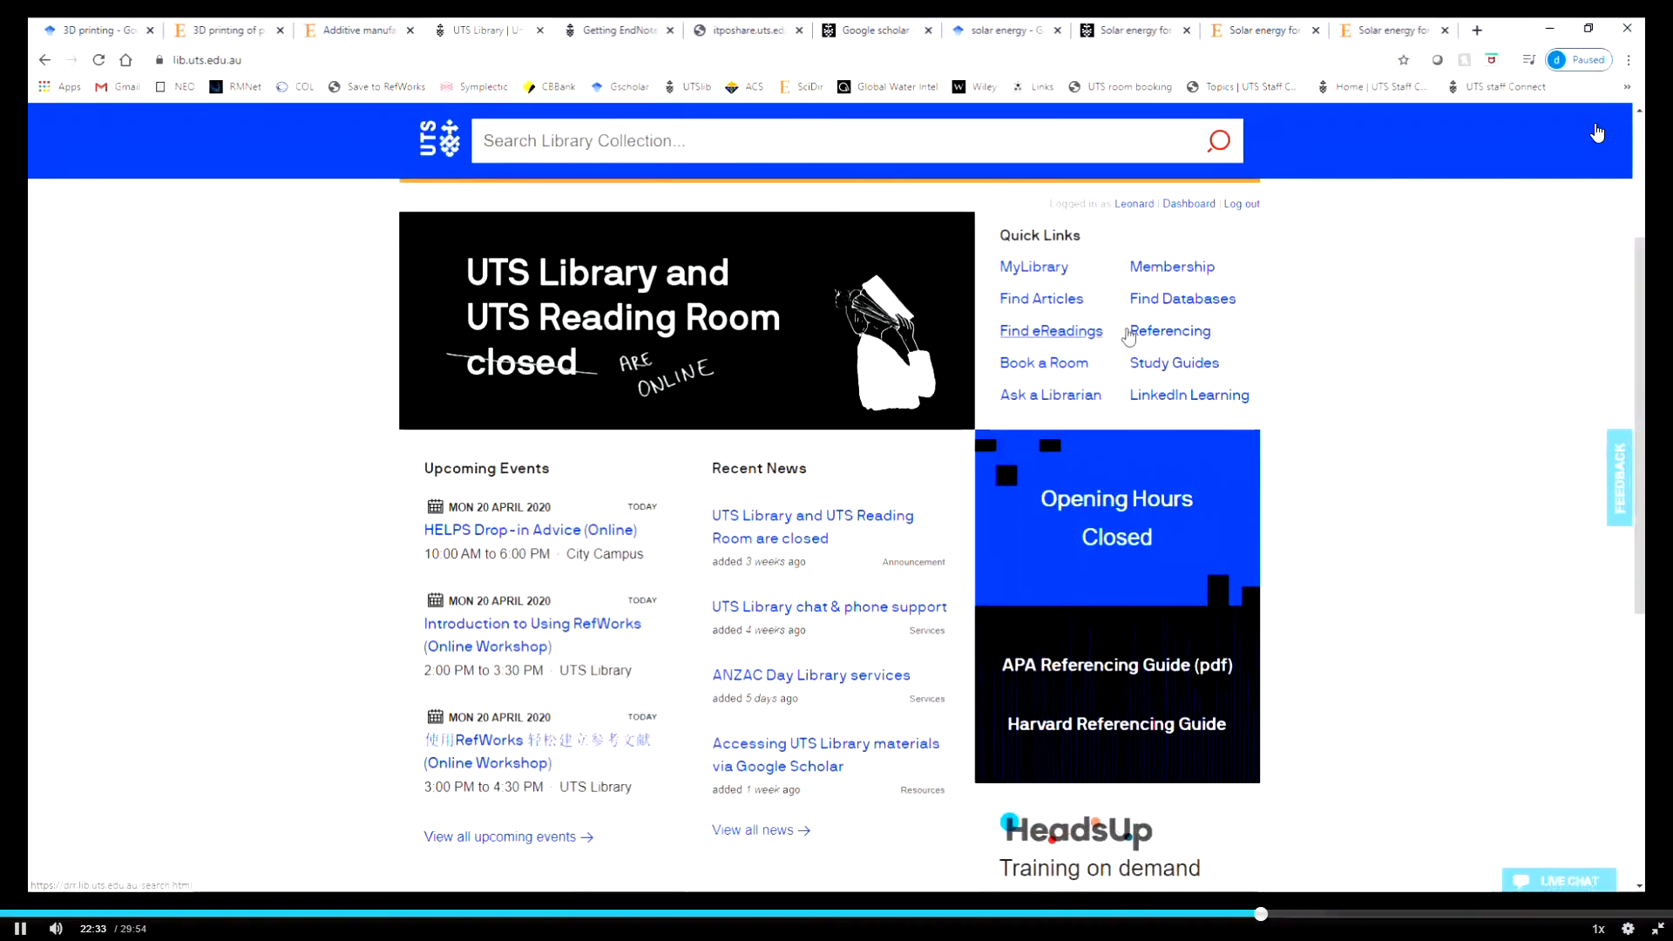
left_click(1154, 333)
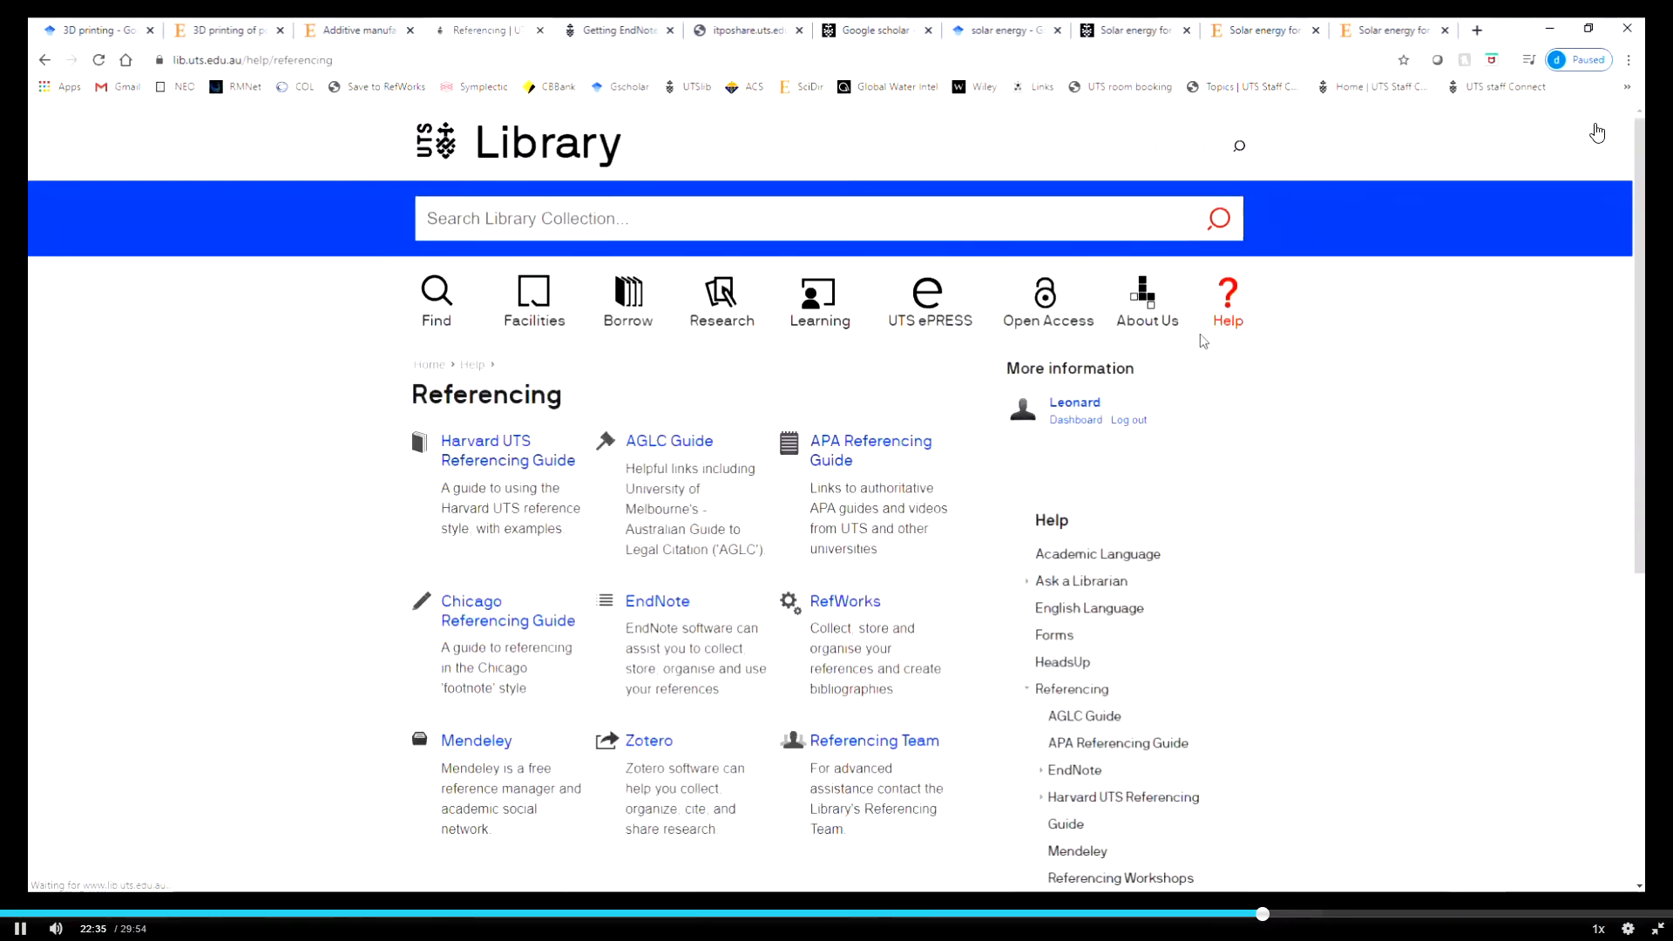
scroll(959, 393, "down", 3)
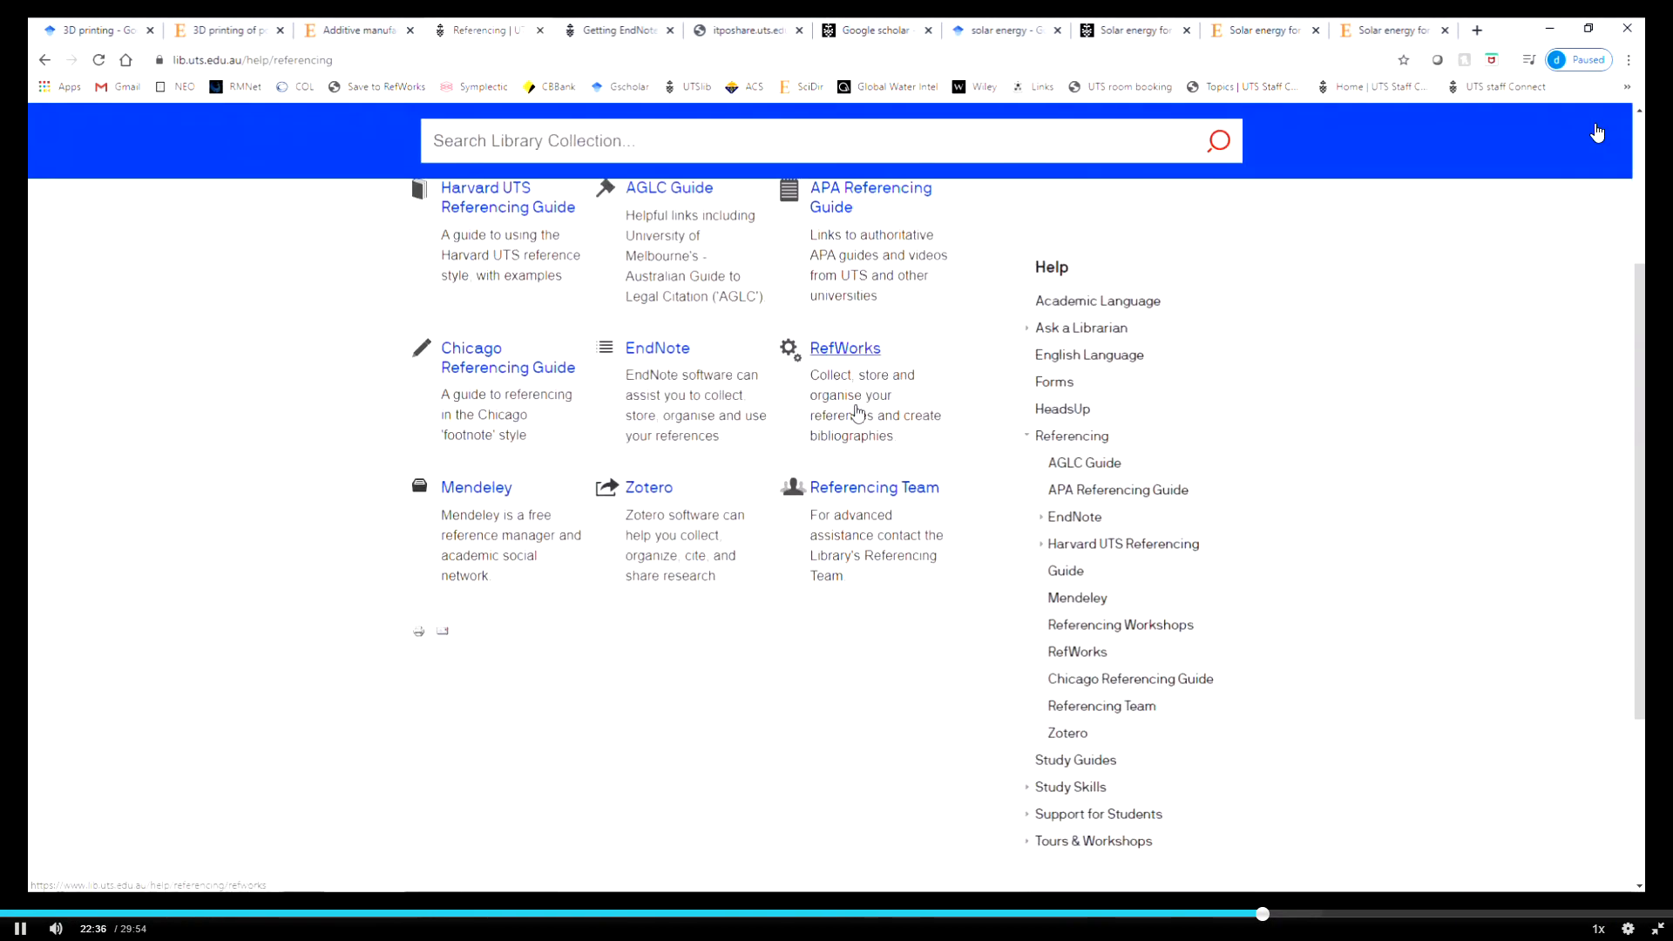
left_click(656, 353)
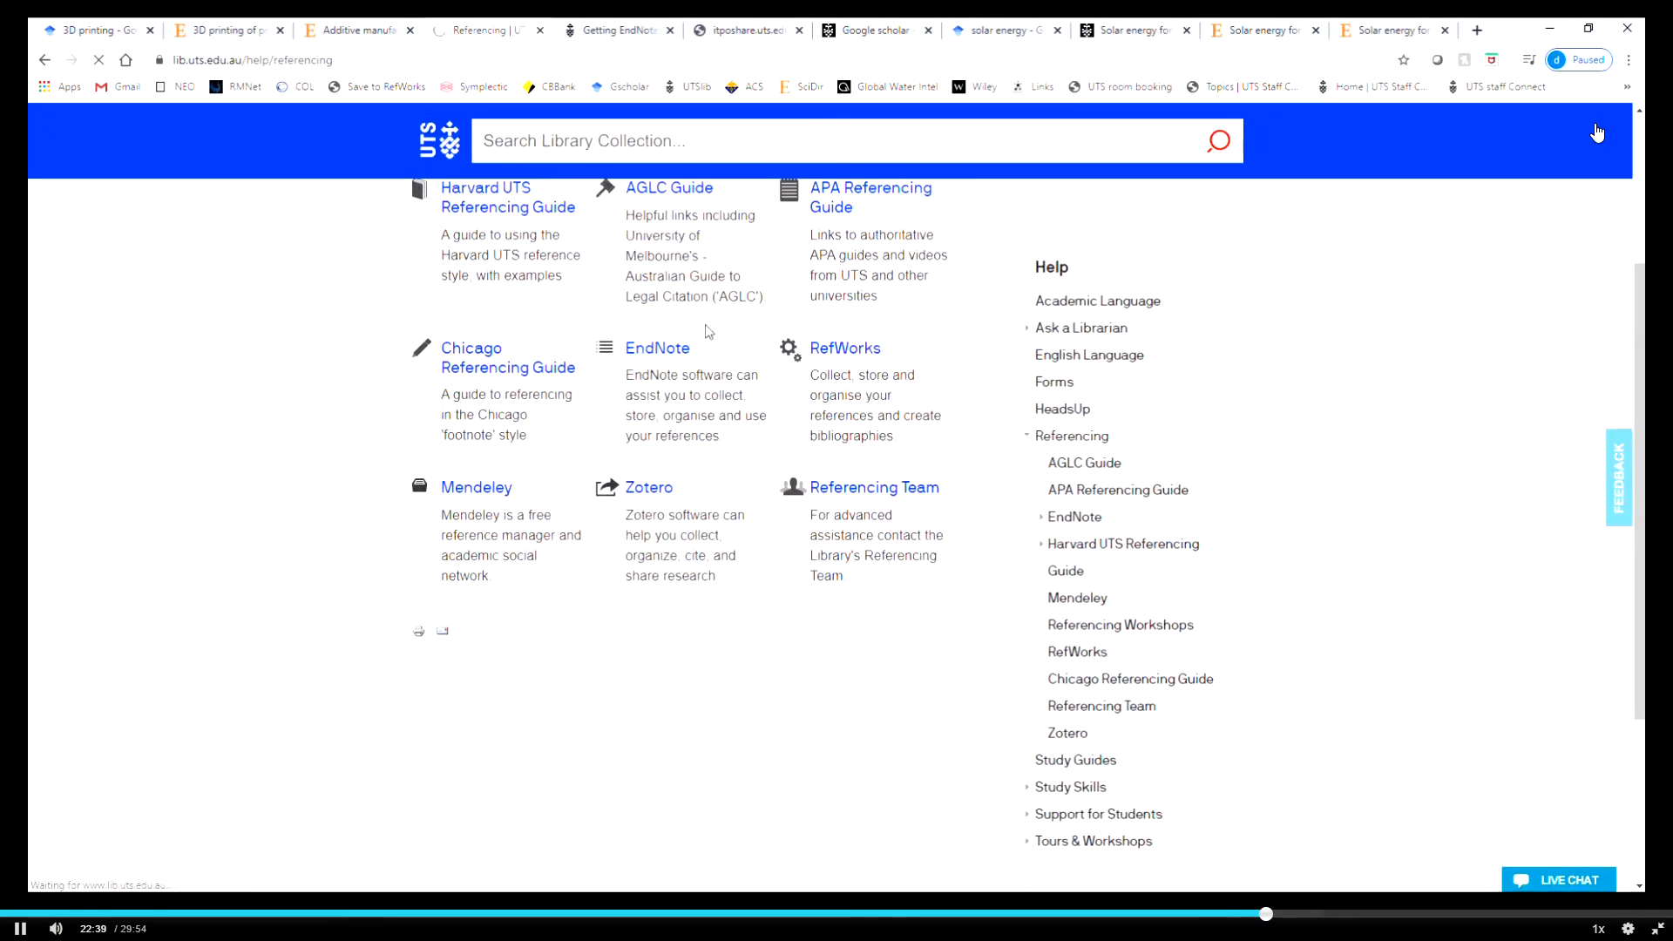
scroll(493, 391, "down", 3)
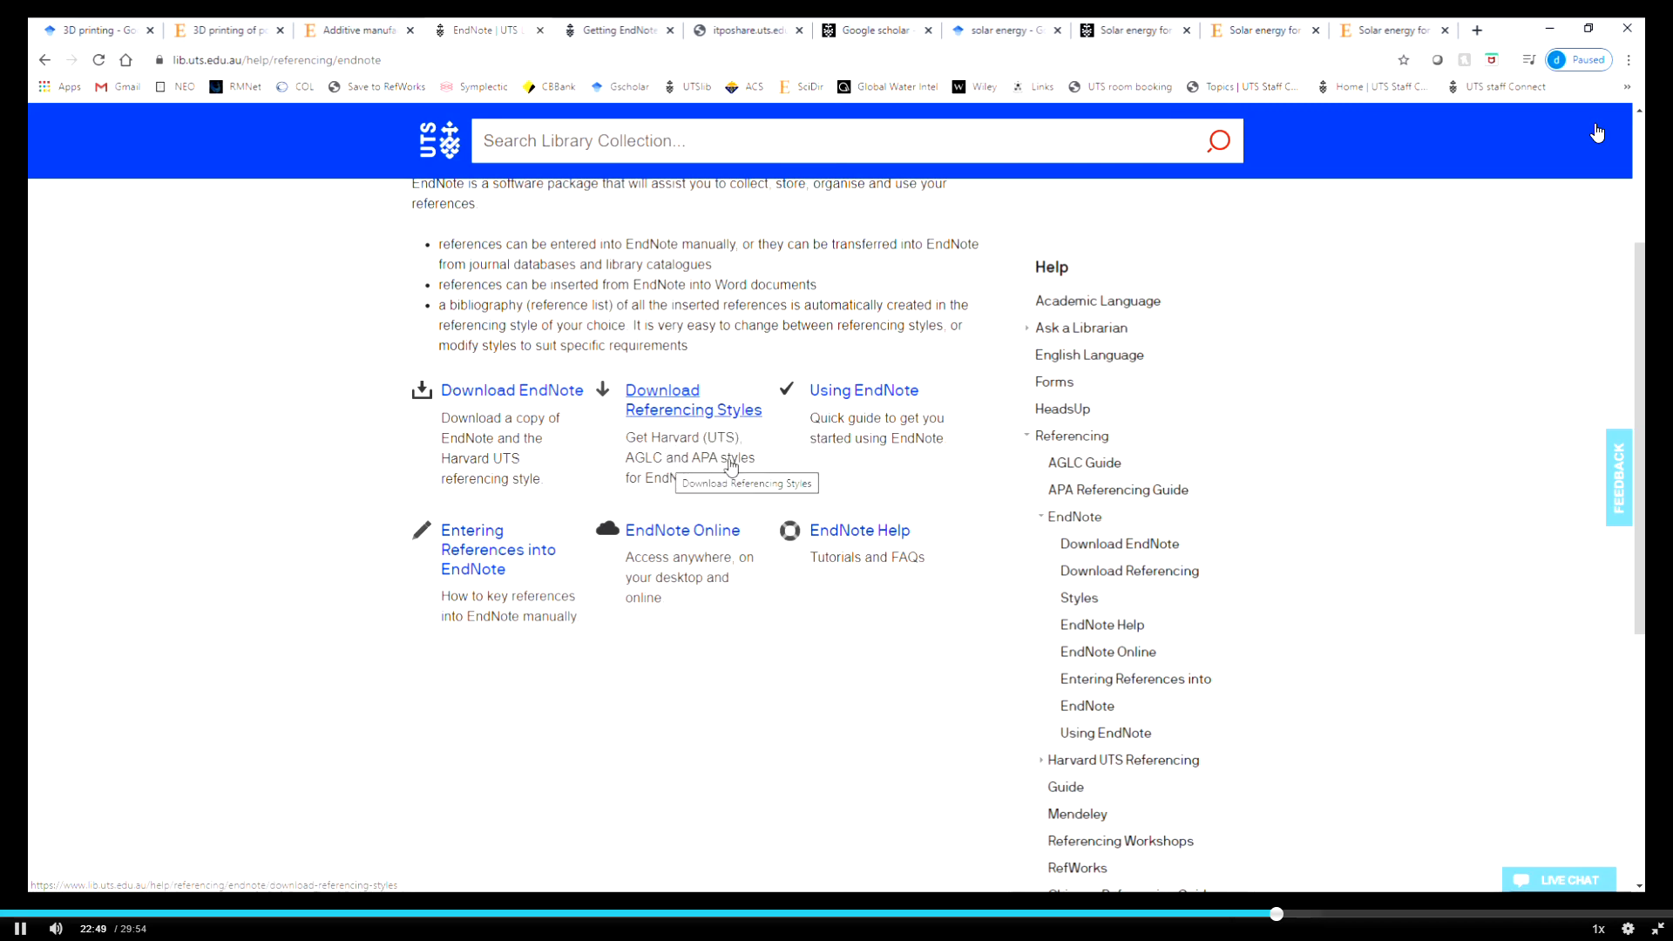
left_click(676, 401)
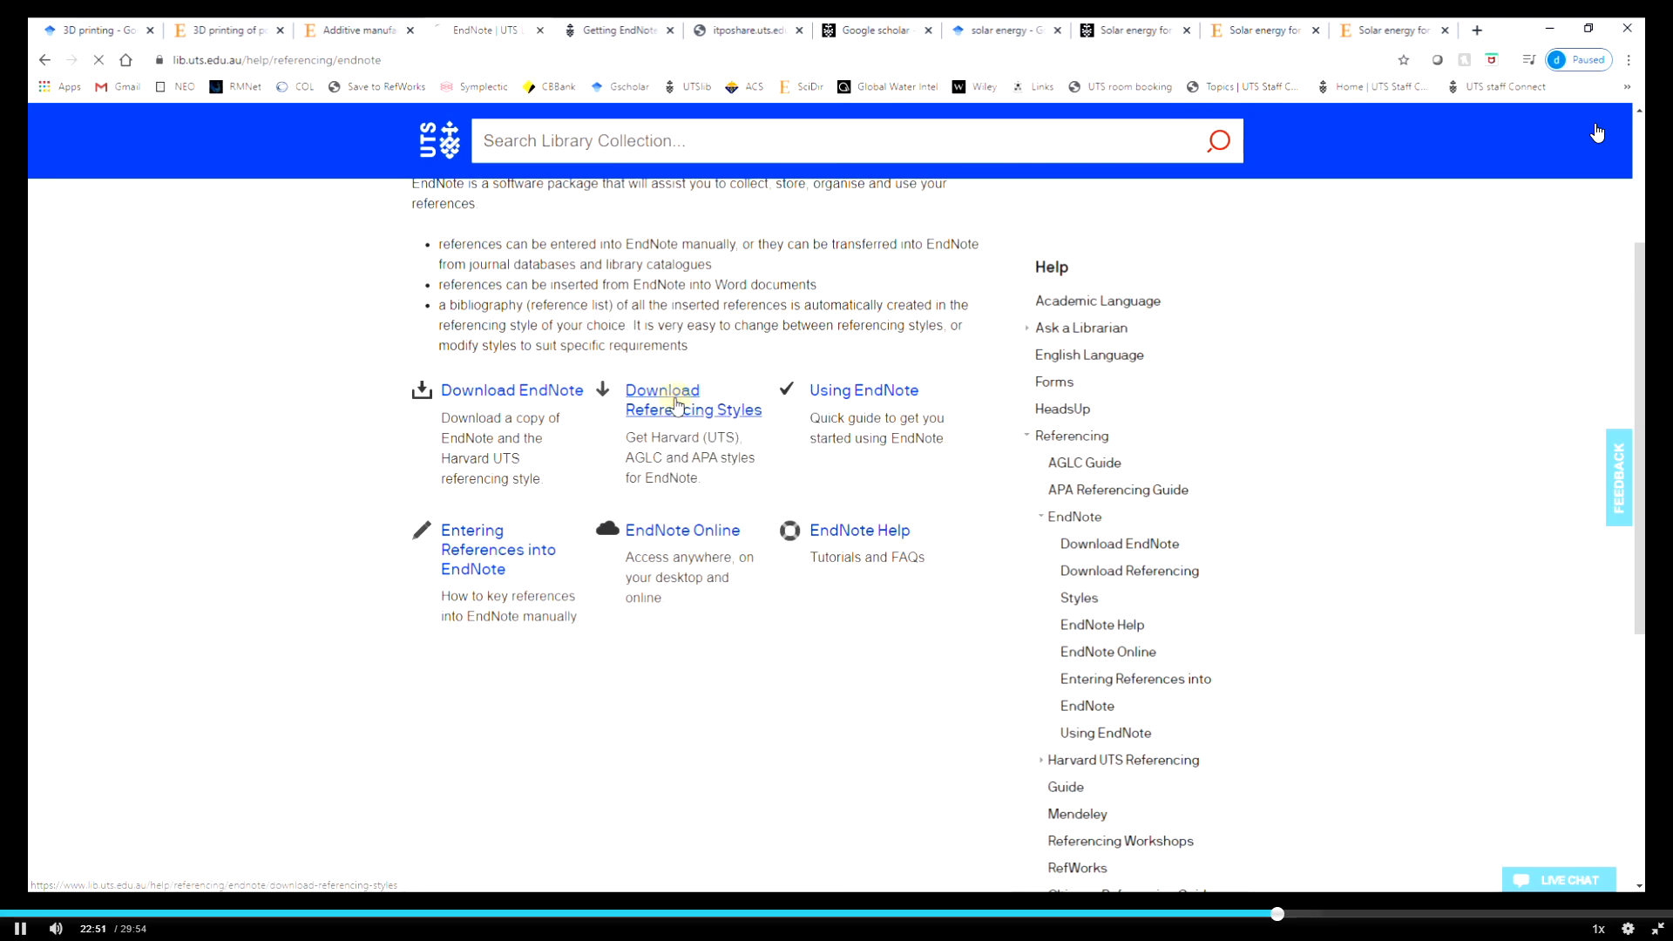
scroll(688, 402, "down", 2)
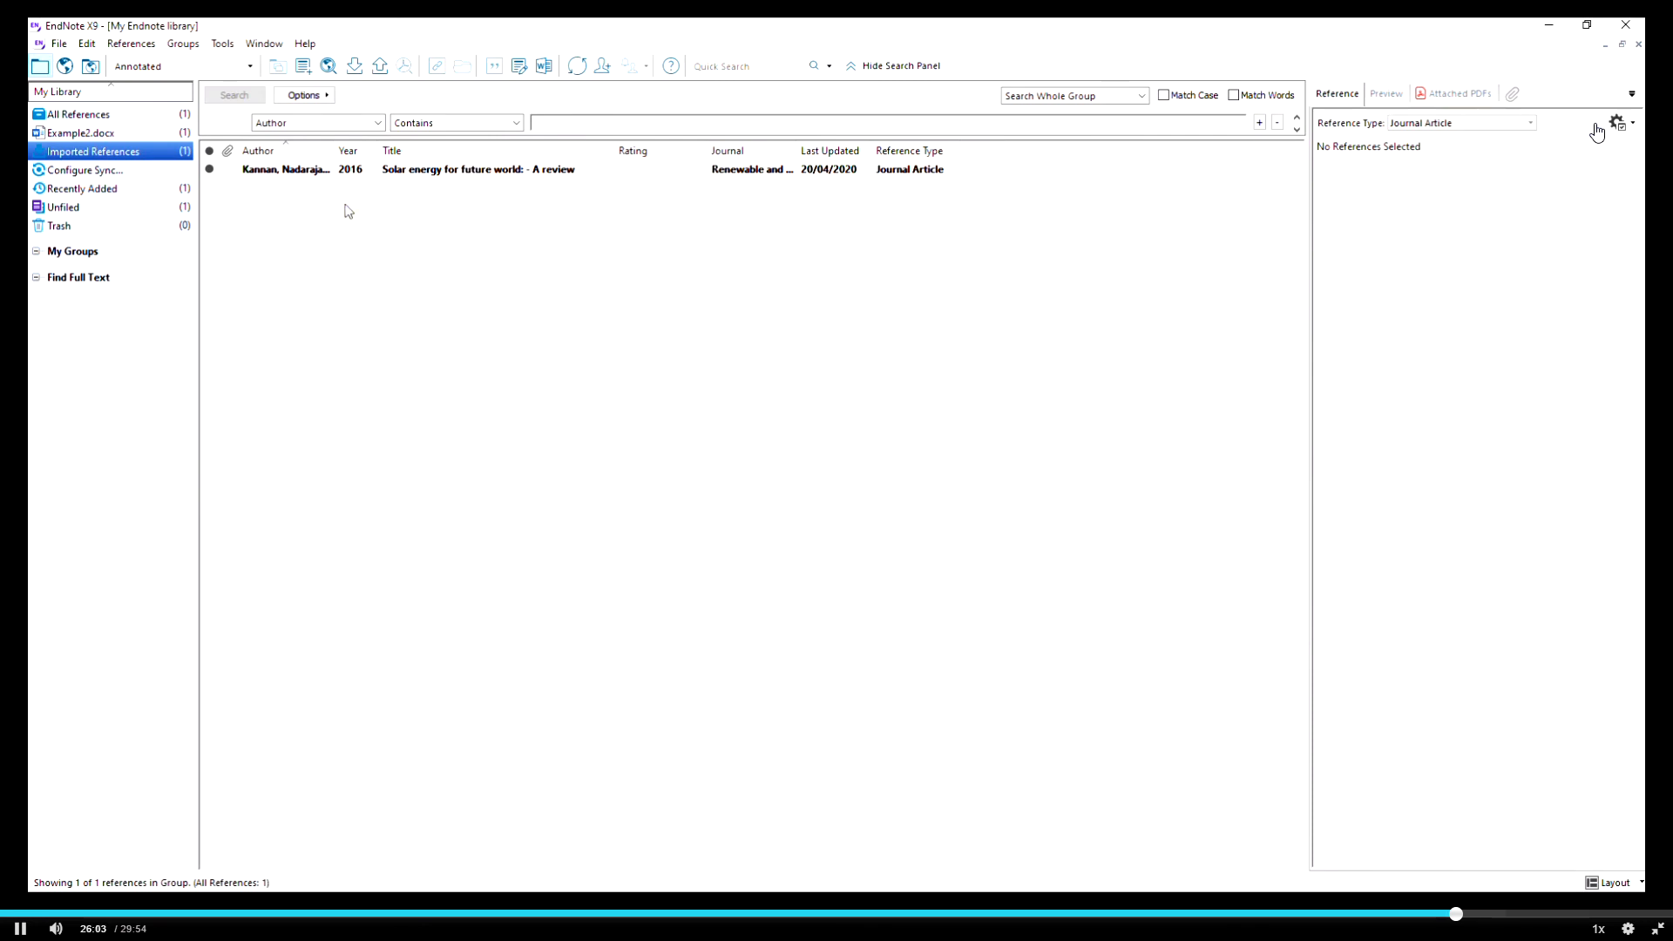
Start a new blank reference in the EndNote library
left_click(302, 70)
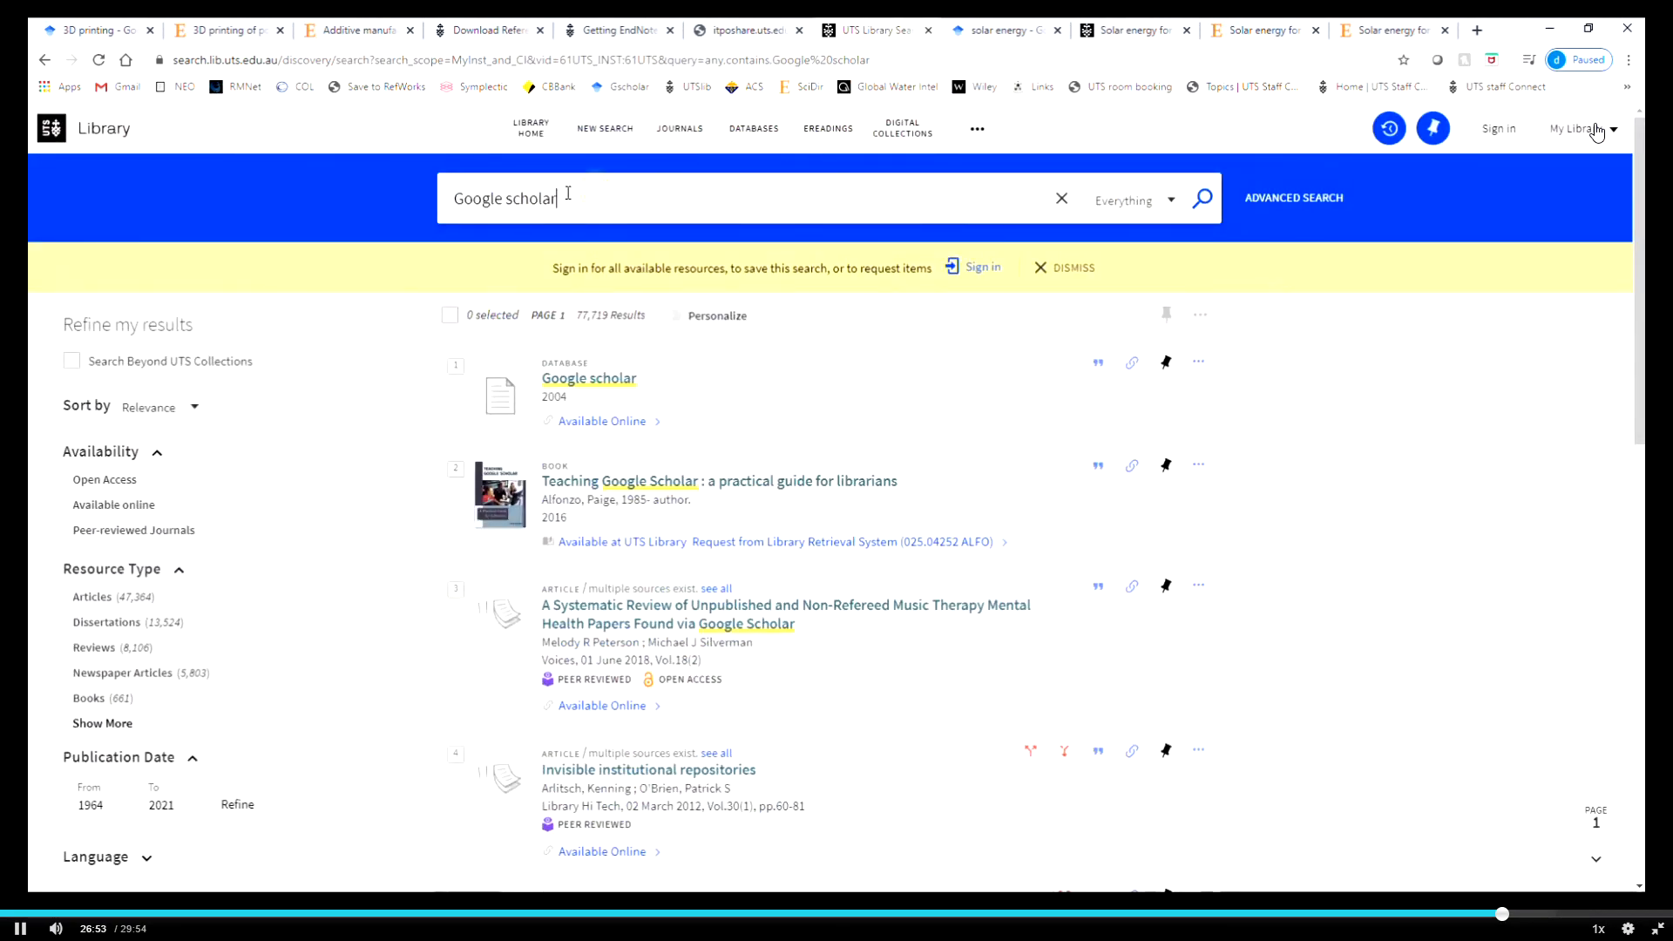
Switch to Chrome and search the UTS Library collection for "sciencedirect" in place of "Google scholar"
key("ctrl+a")
type("scienc")
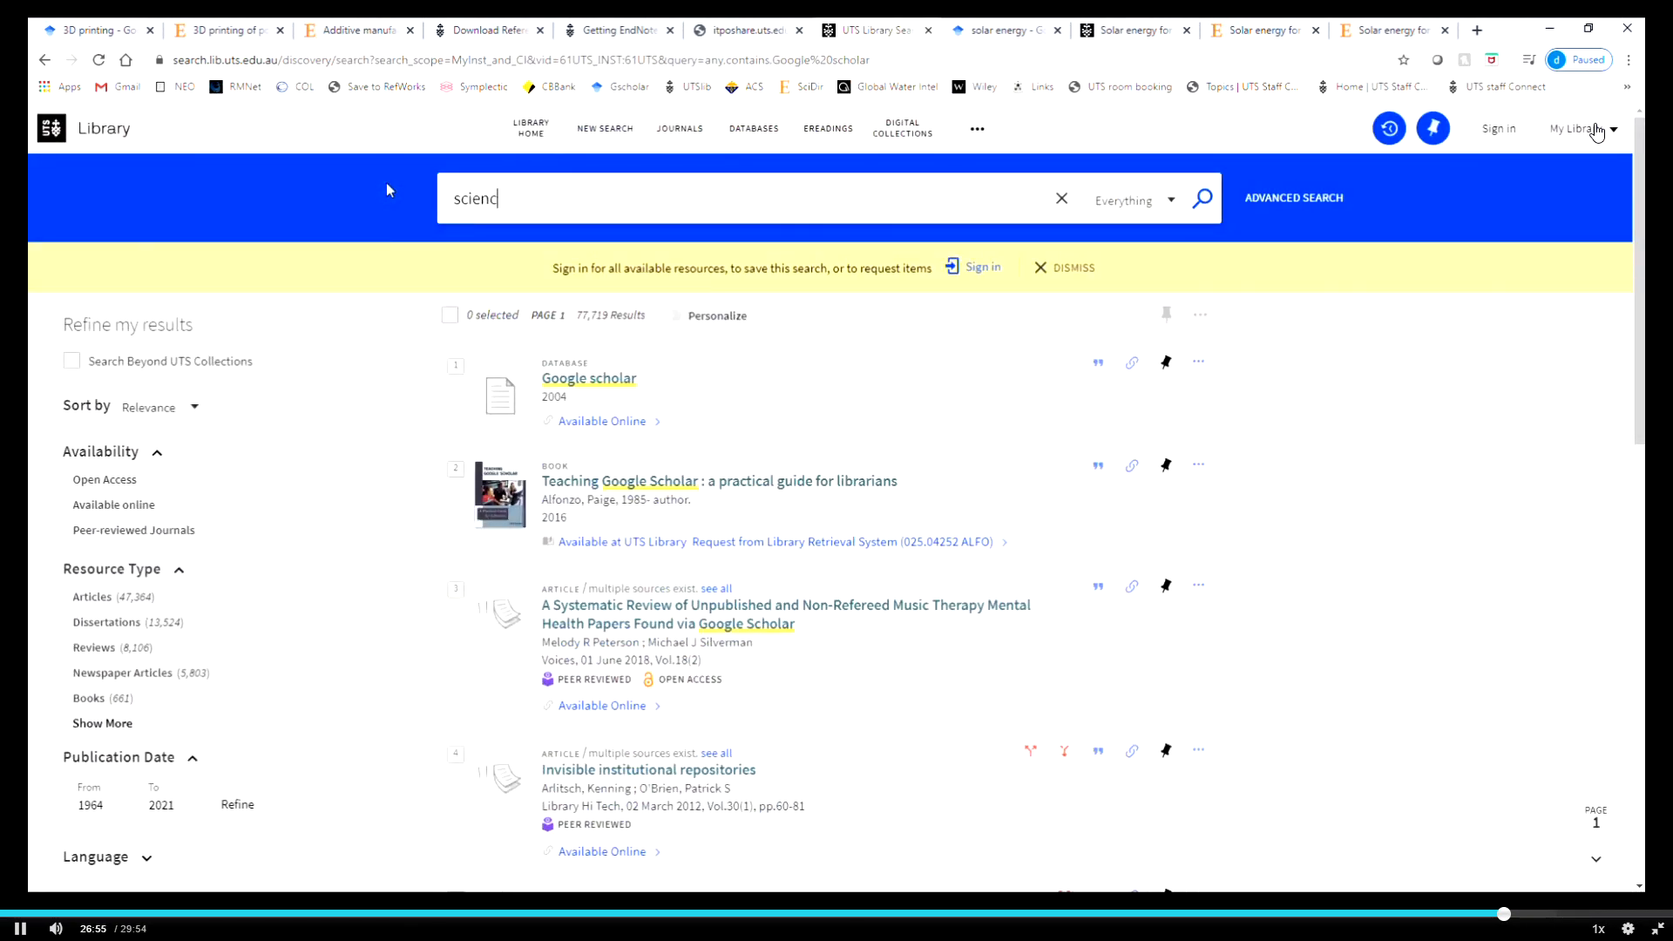
type("edirect")
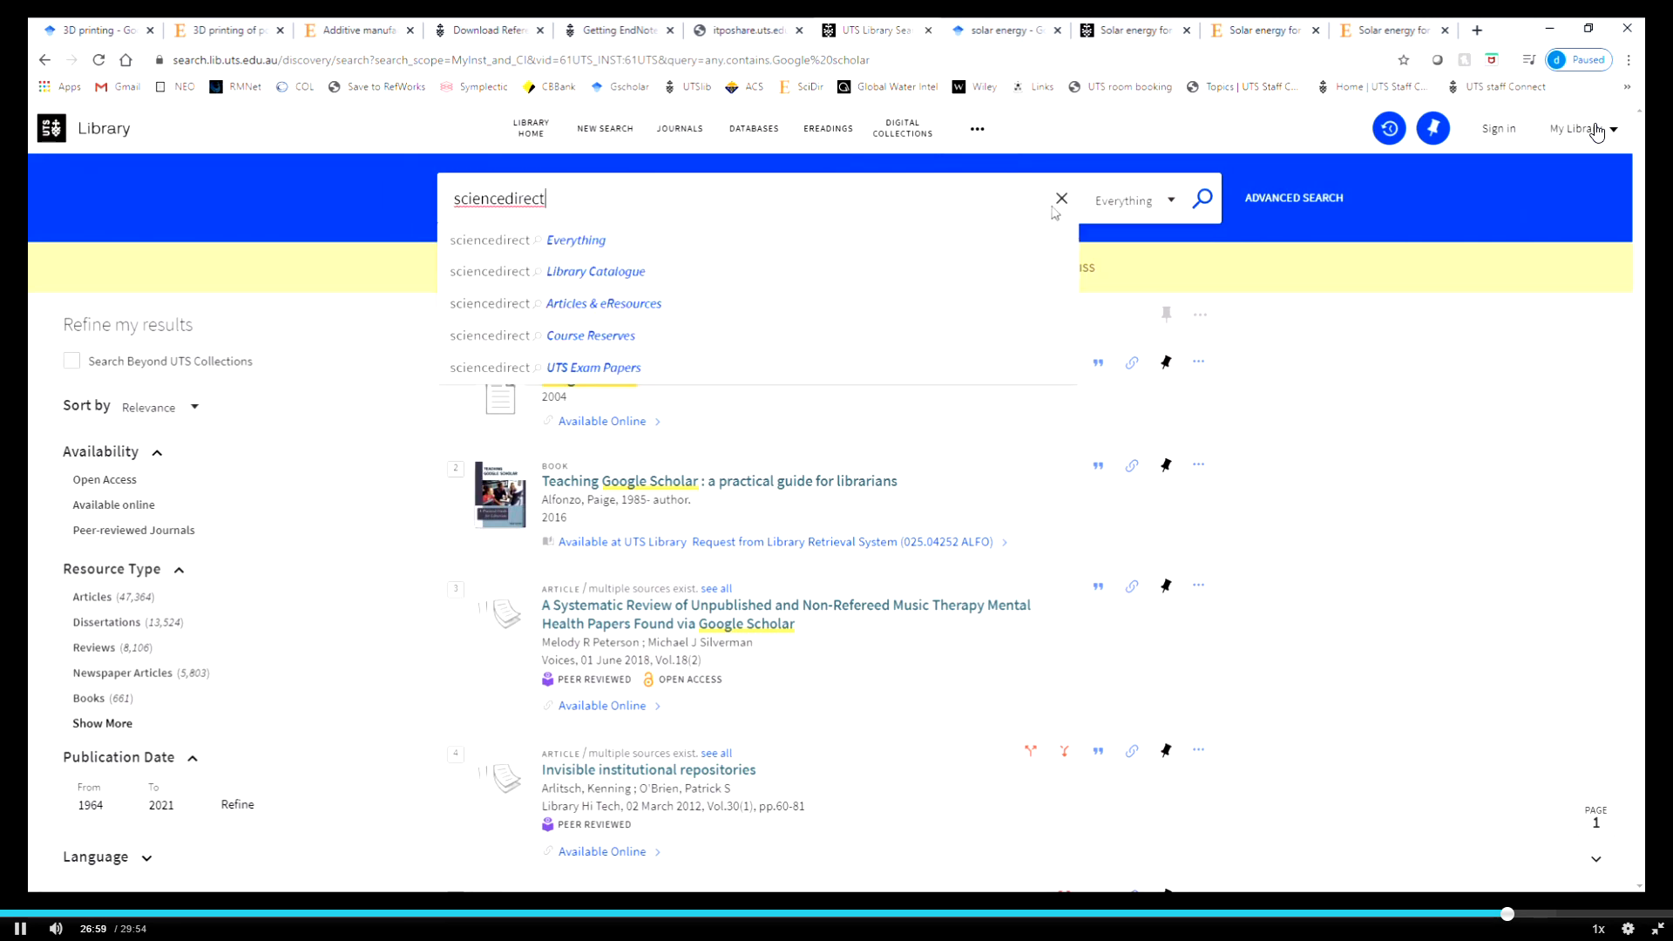
left_click(1203, 198)
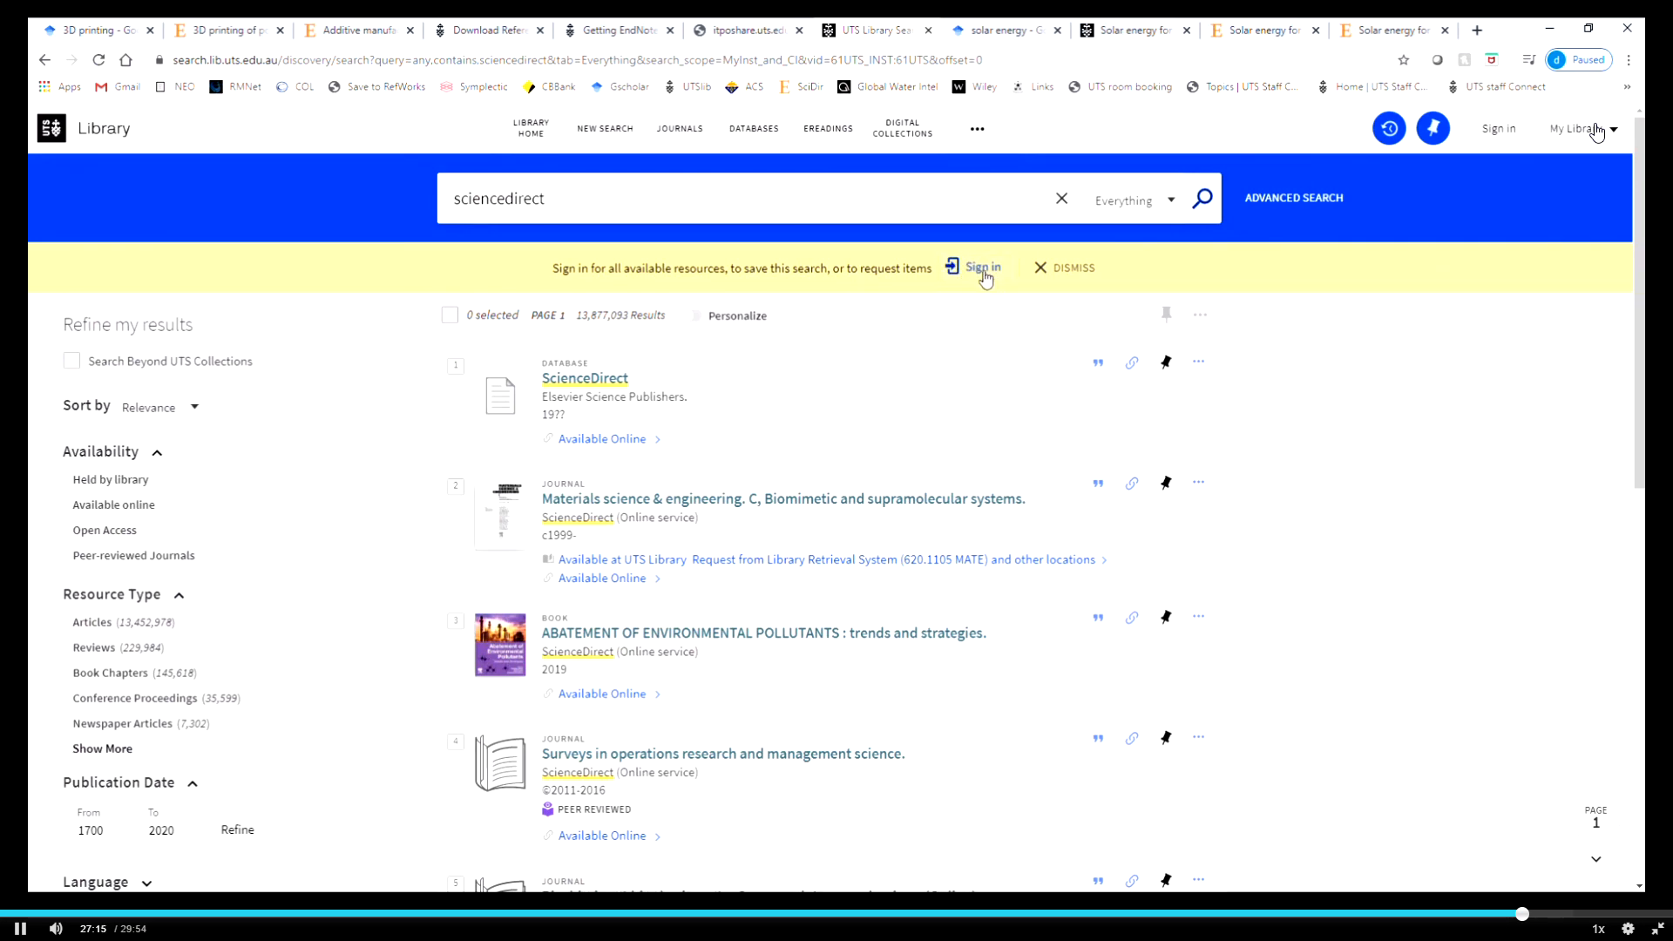
Sign in to the library and open the ScienceDirect database through Elsevier ScienceDirect Journals Complete
left_click(975, 268)
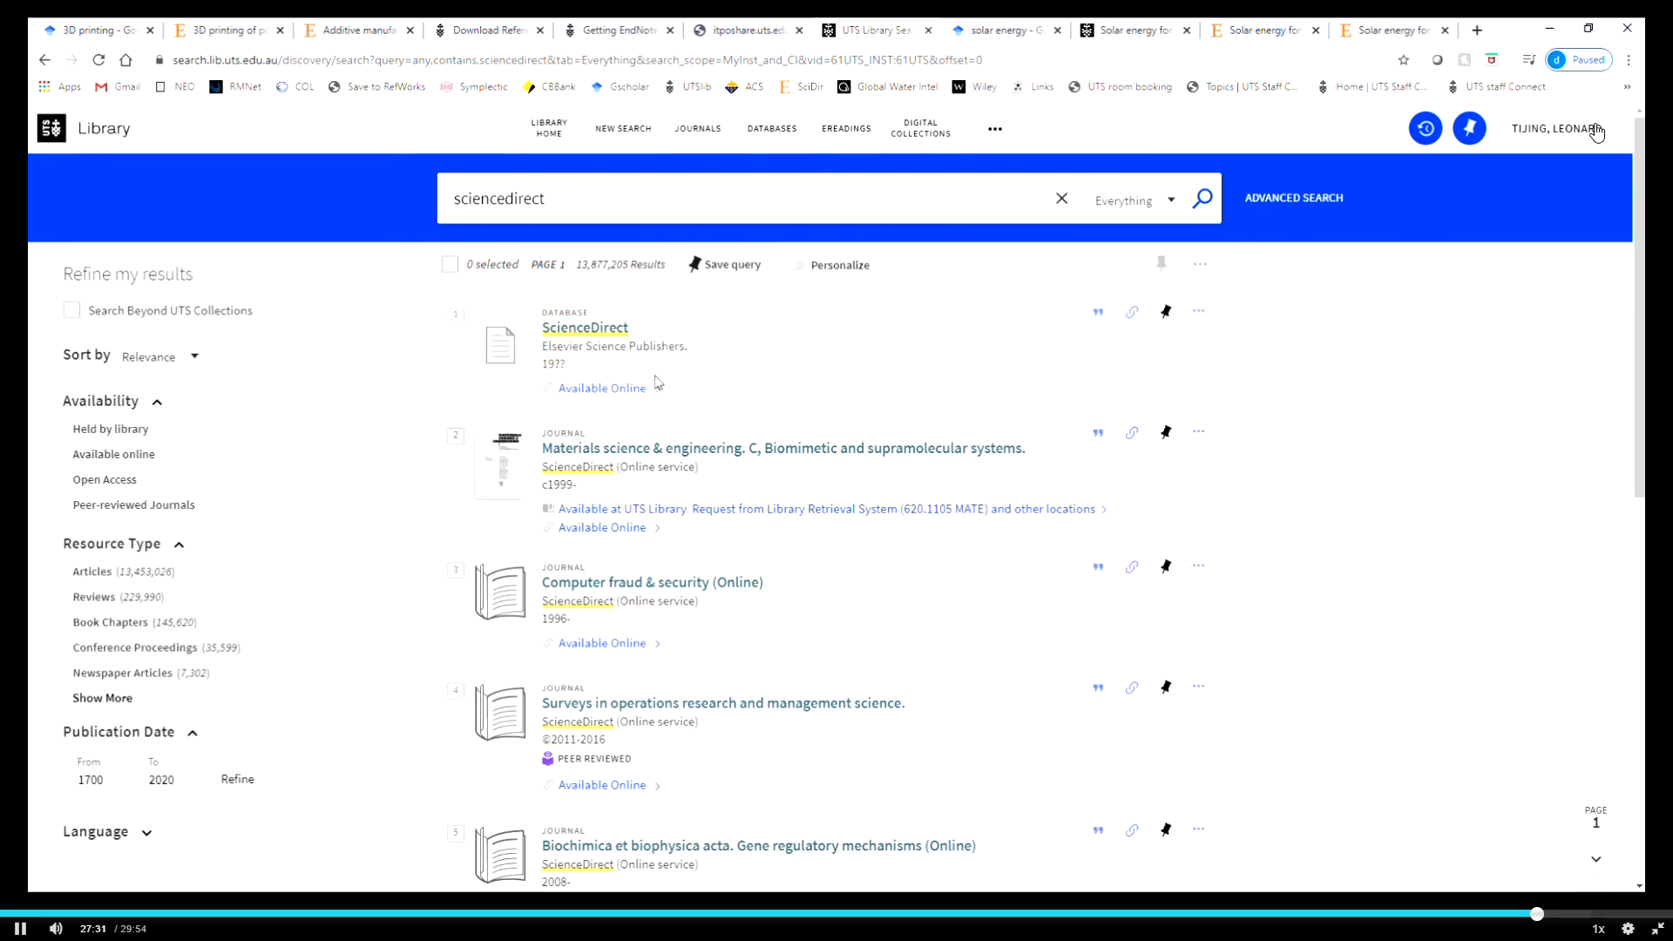
left_click(601, 387)
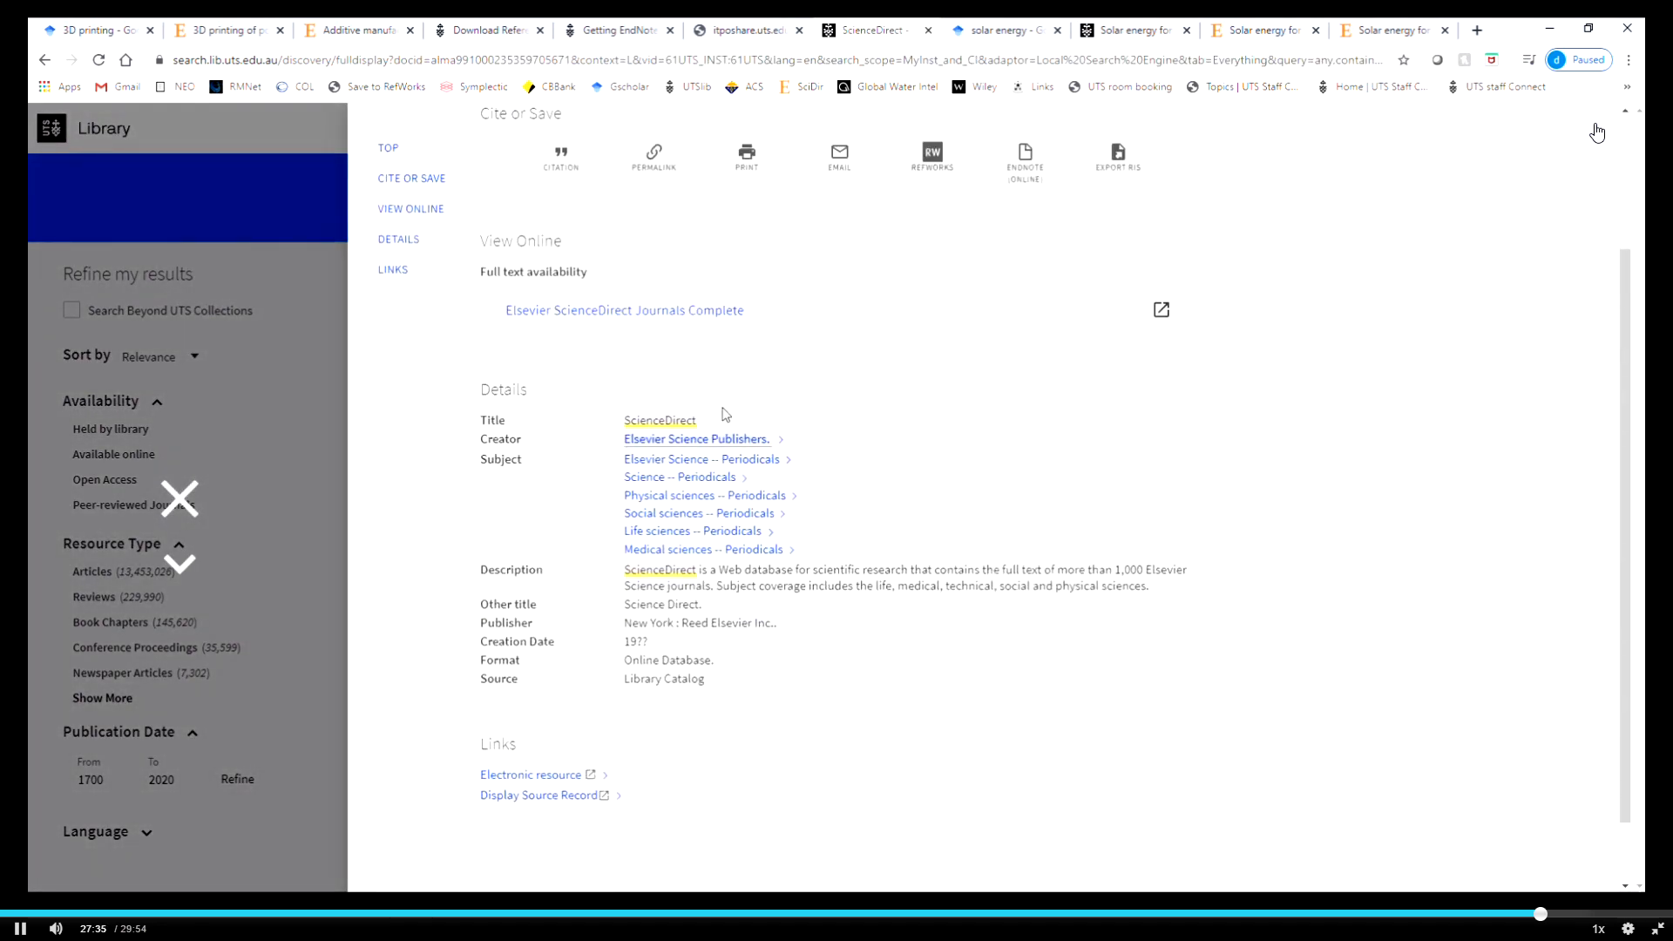
left_click(736, 311)
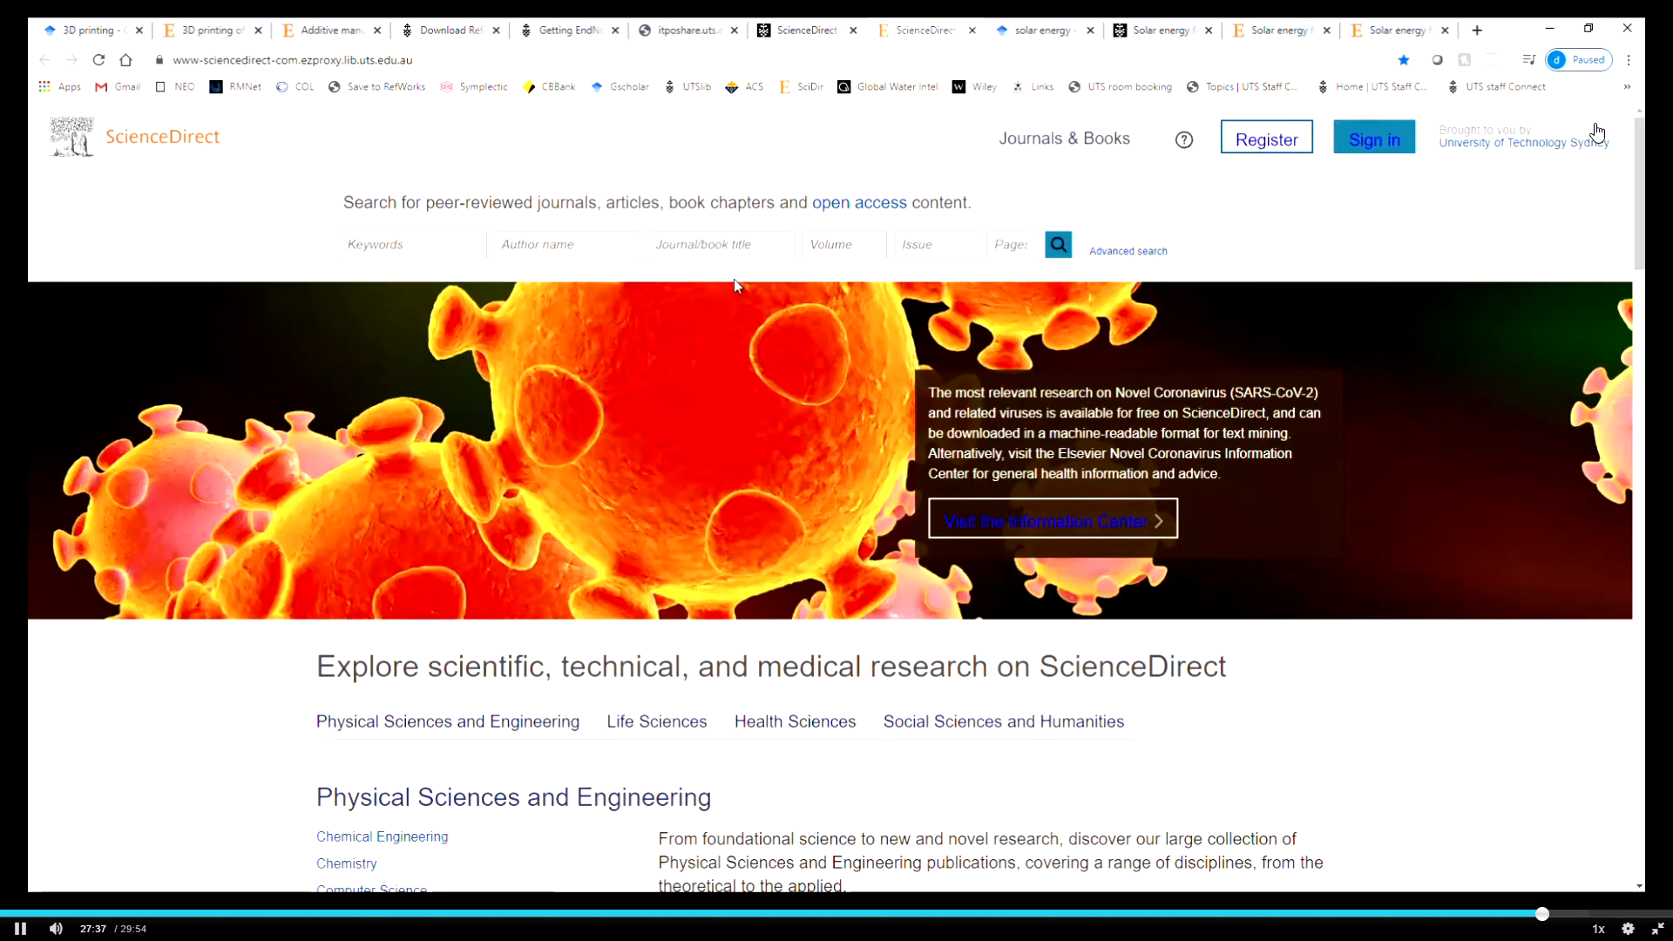
Search ScienceDirect for articles with the keywords "solar energy"
left_click(459, 250)
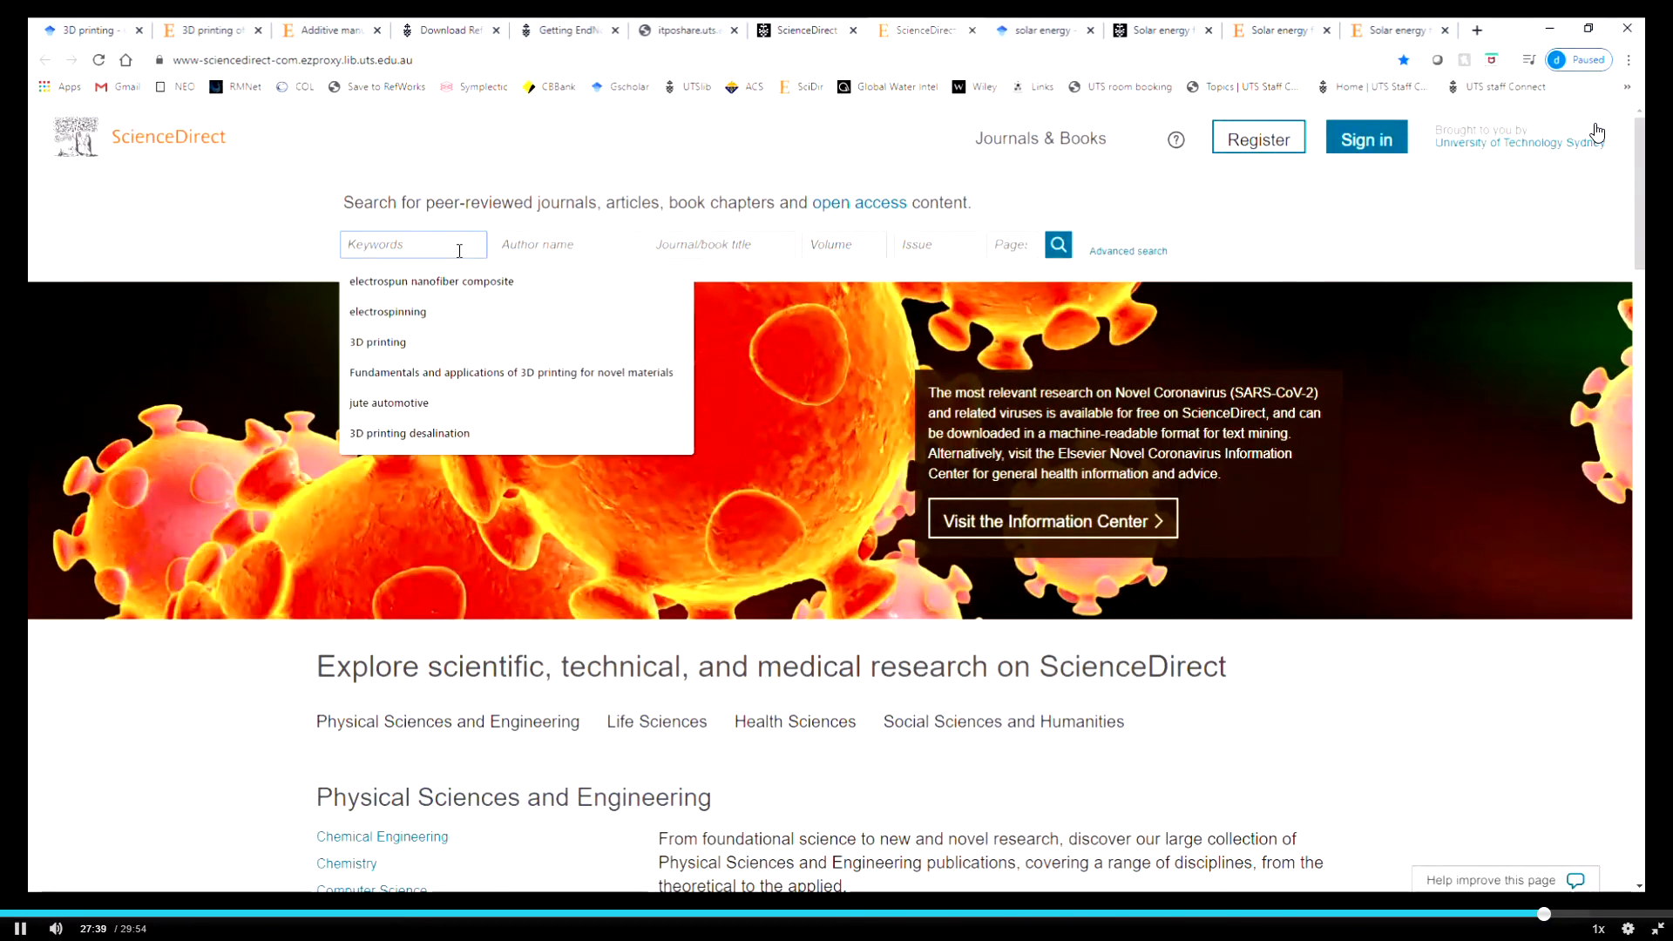
type("solar energy")
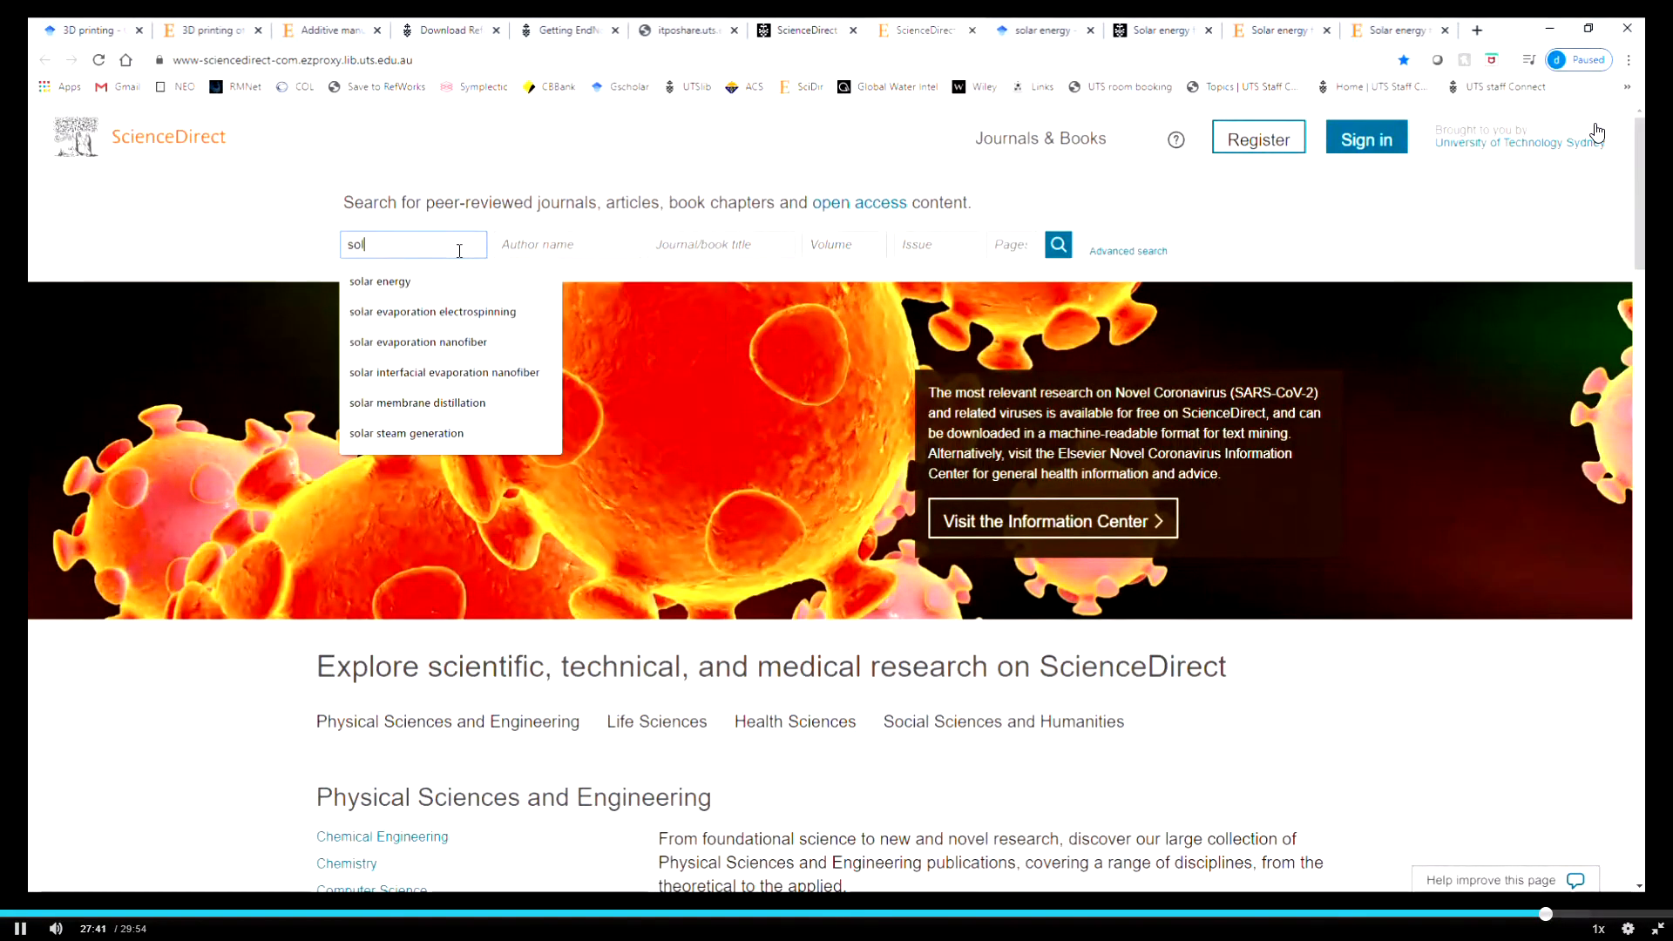
left_click(1059, 245)
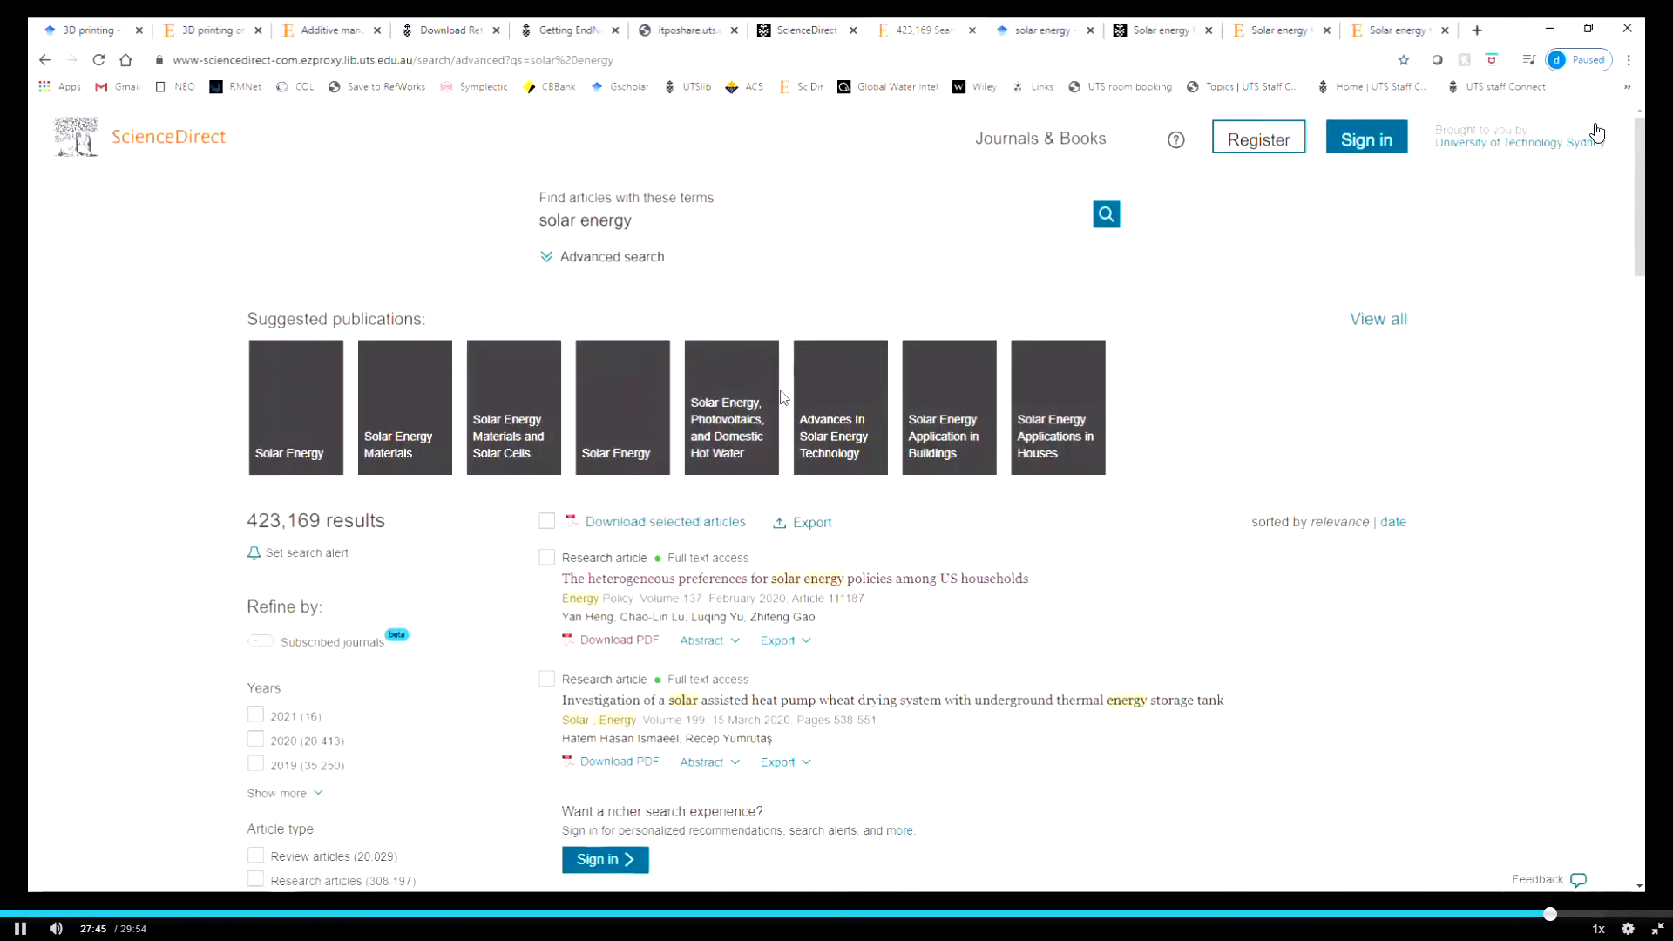
Look through the solar energy article results and their full text access, and check the page's library proxy address
scroll(781, 398, "down", 2)
scroll(639, 531, "down", 1)
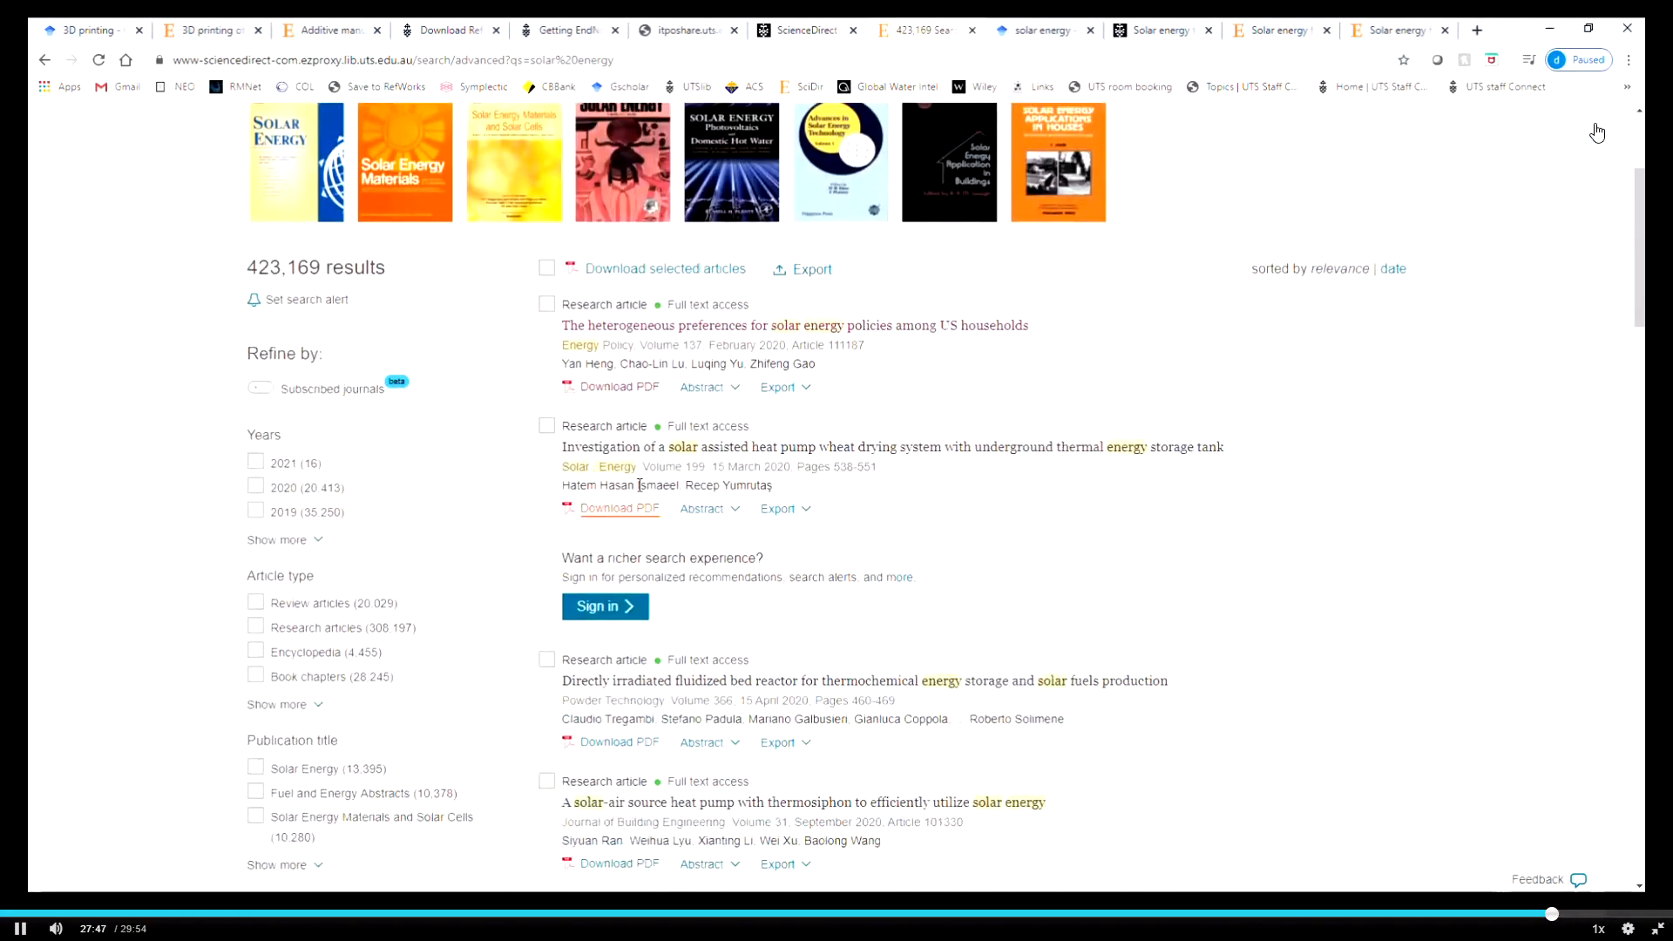
scroll(623, 523, "down", 4)
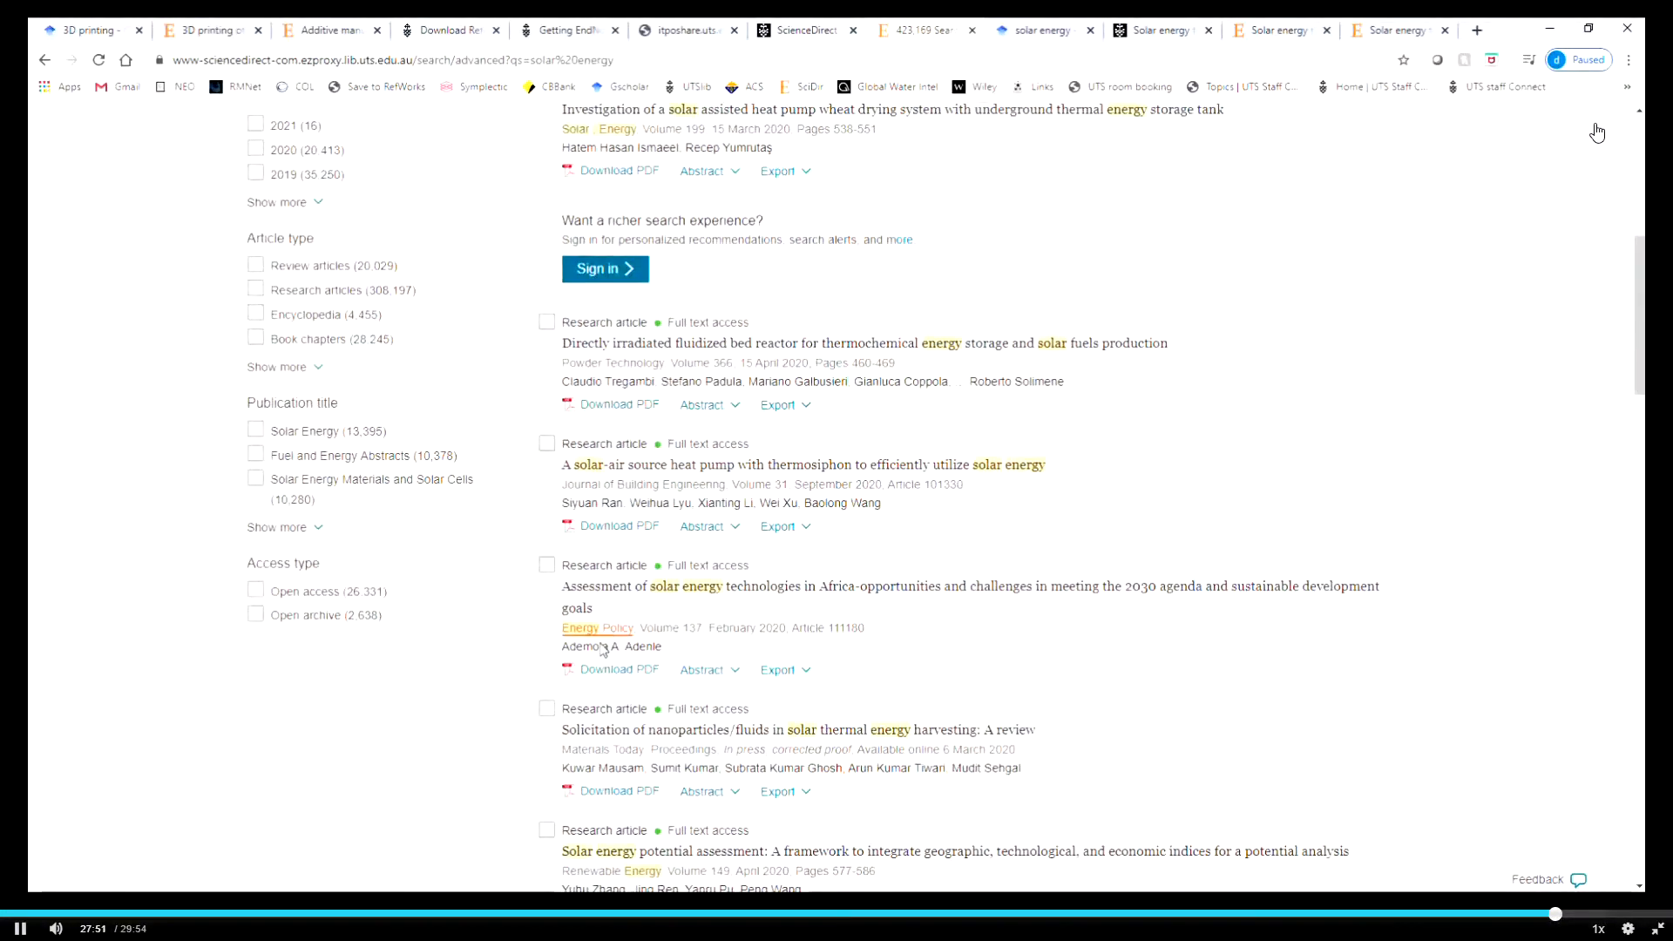
scroll(645, 675, "down", 4)
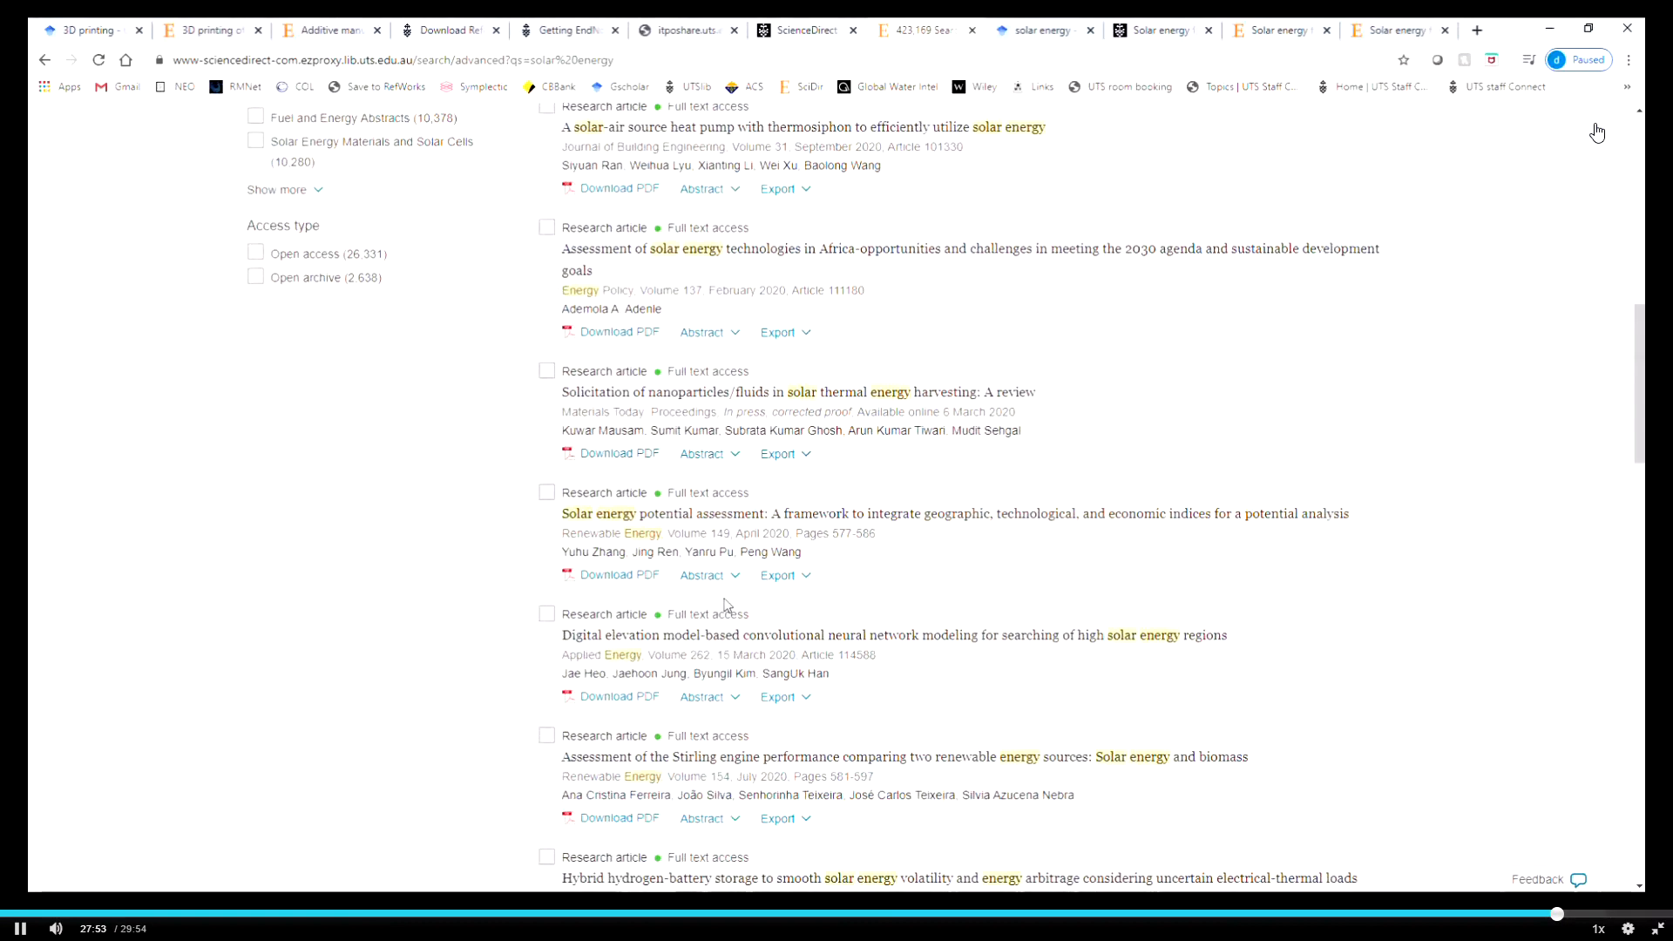
scroll(1255, 327, "up", 8)
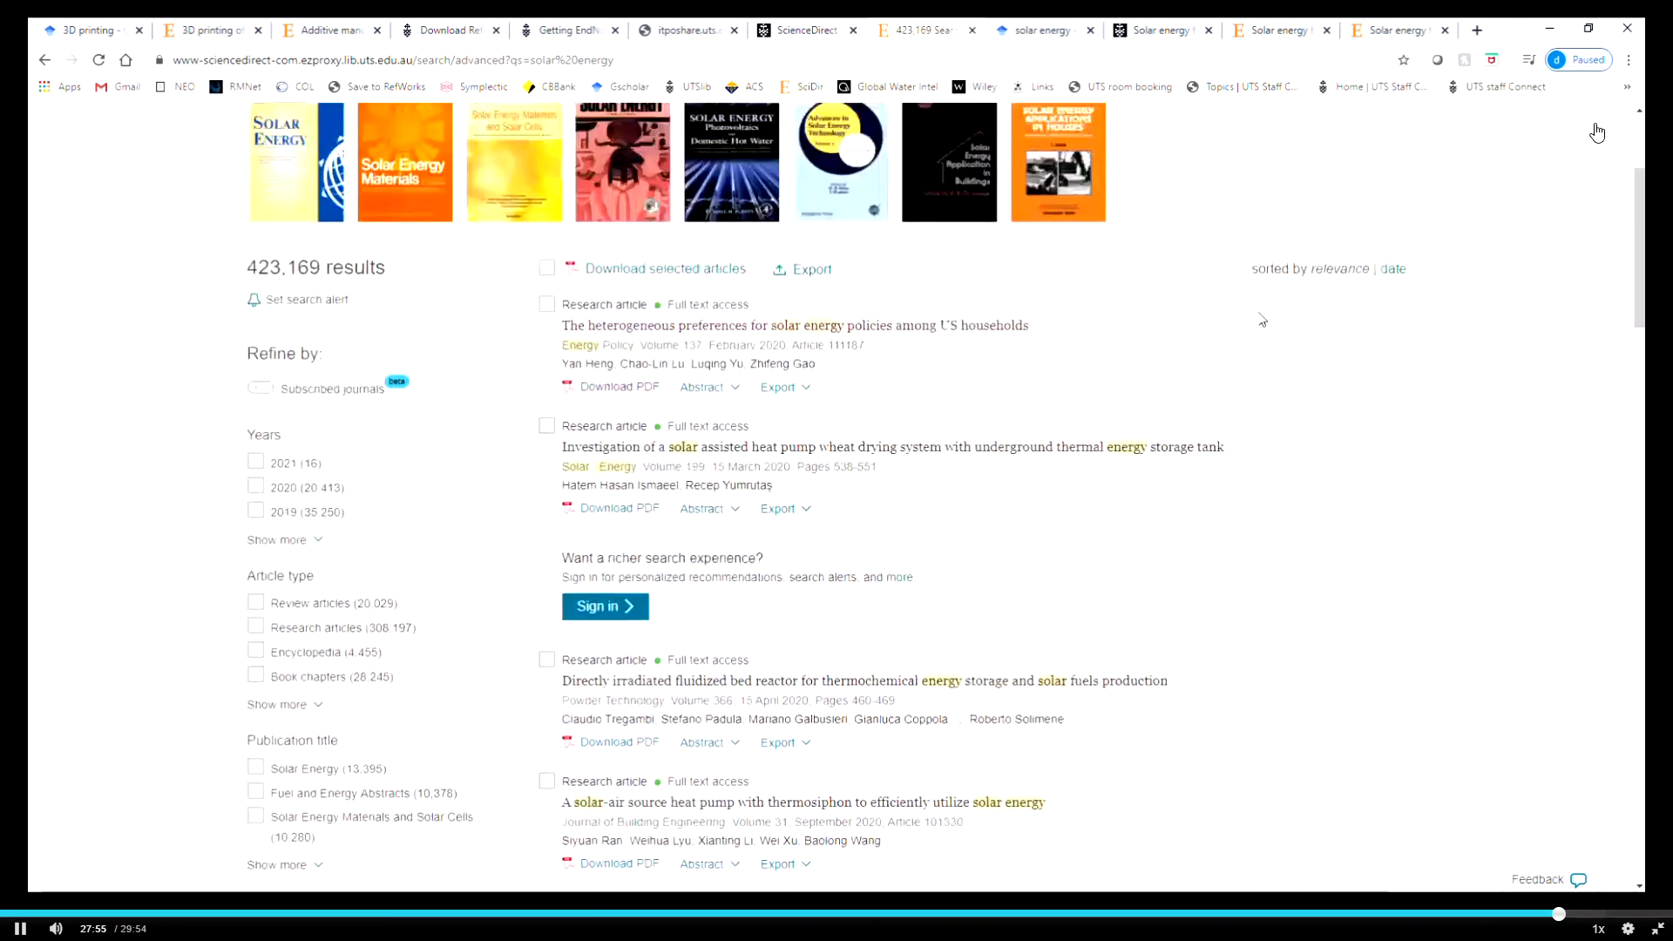
left_click(324, 60)
left_click(326, 59)
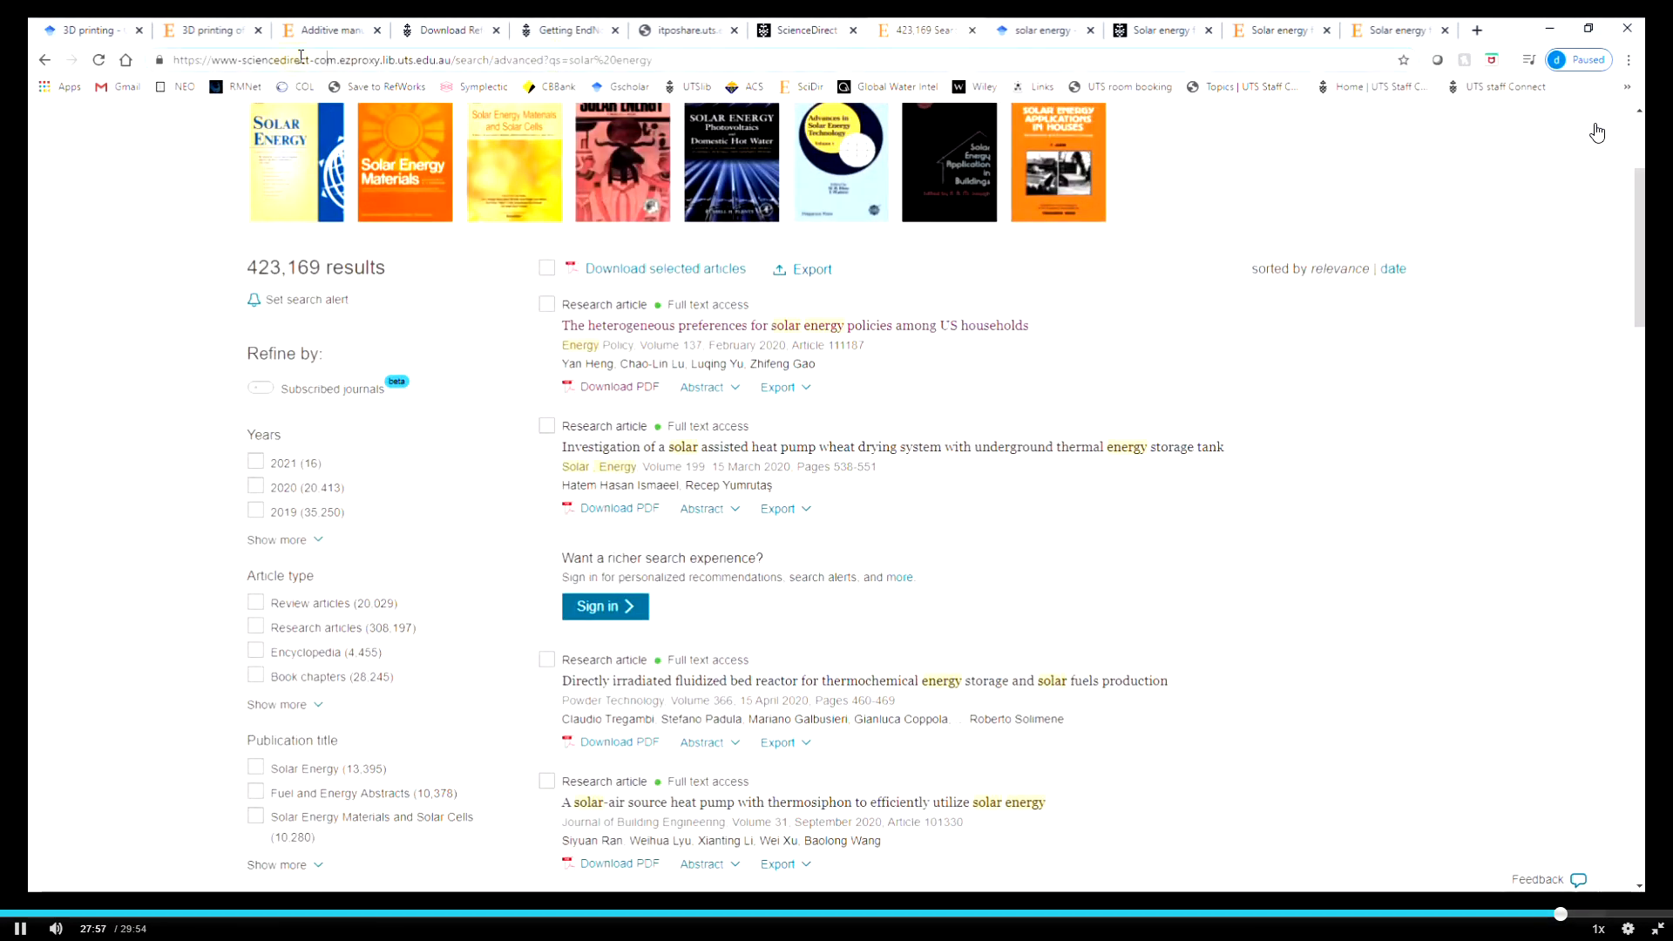
Return to the library search, close the ScienceDirect record, and search the collection for "wiley"
left_click(816, 35)
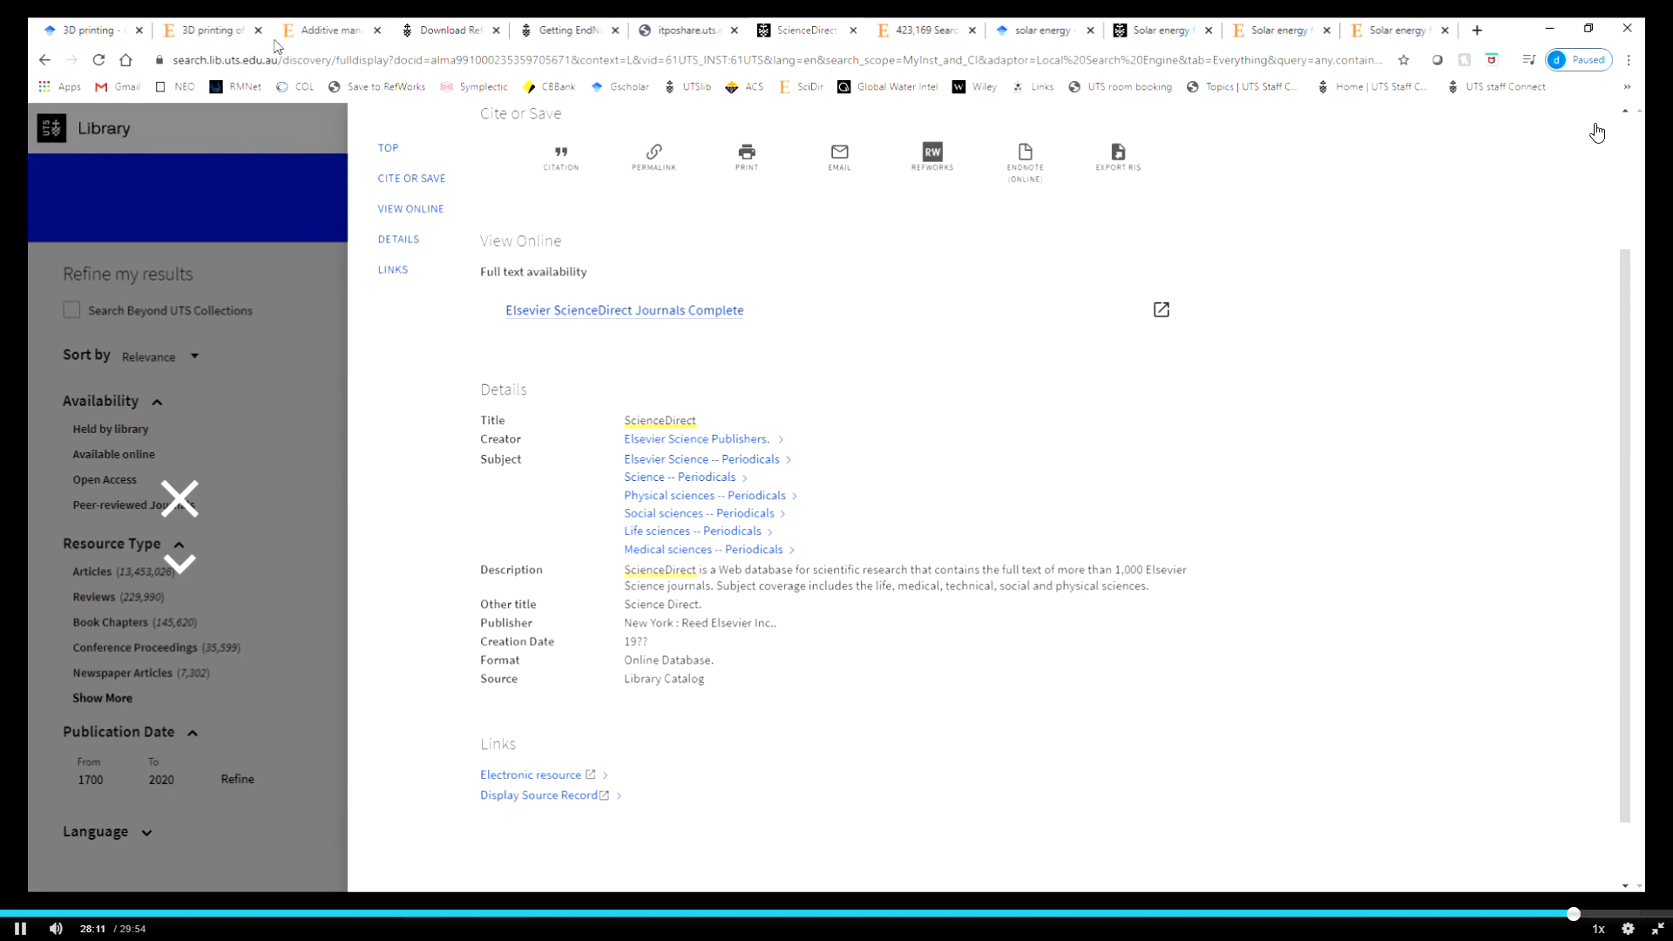
left_click(268, 157)
left_click(577, 211)
left_click(373, 196)
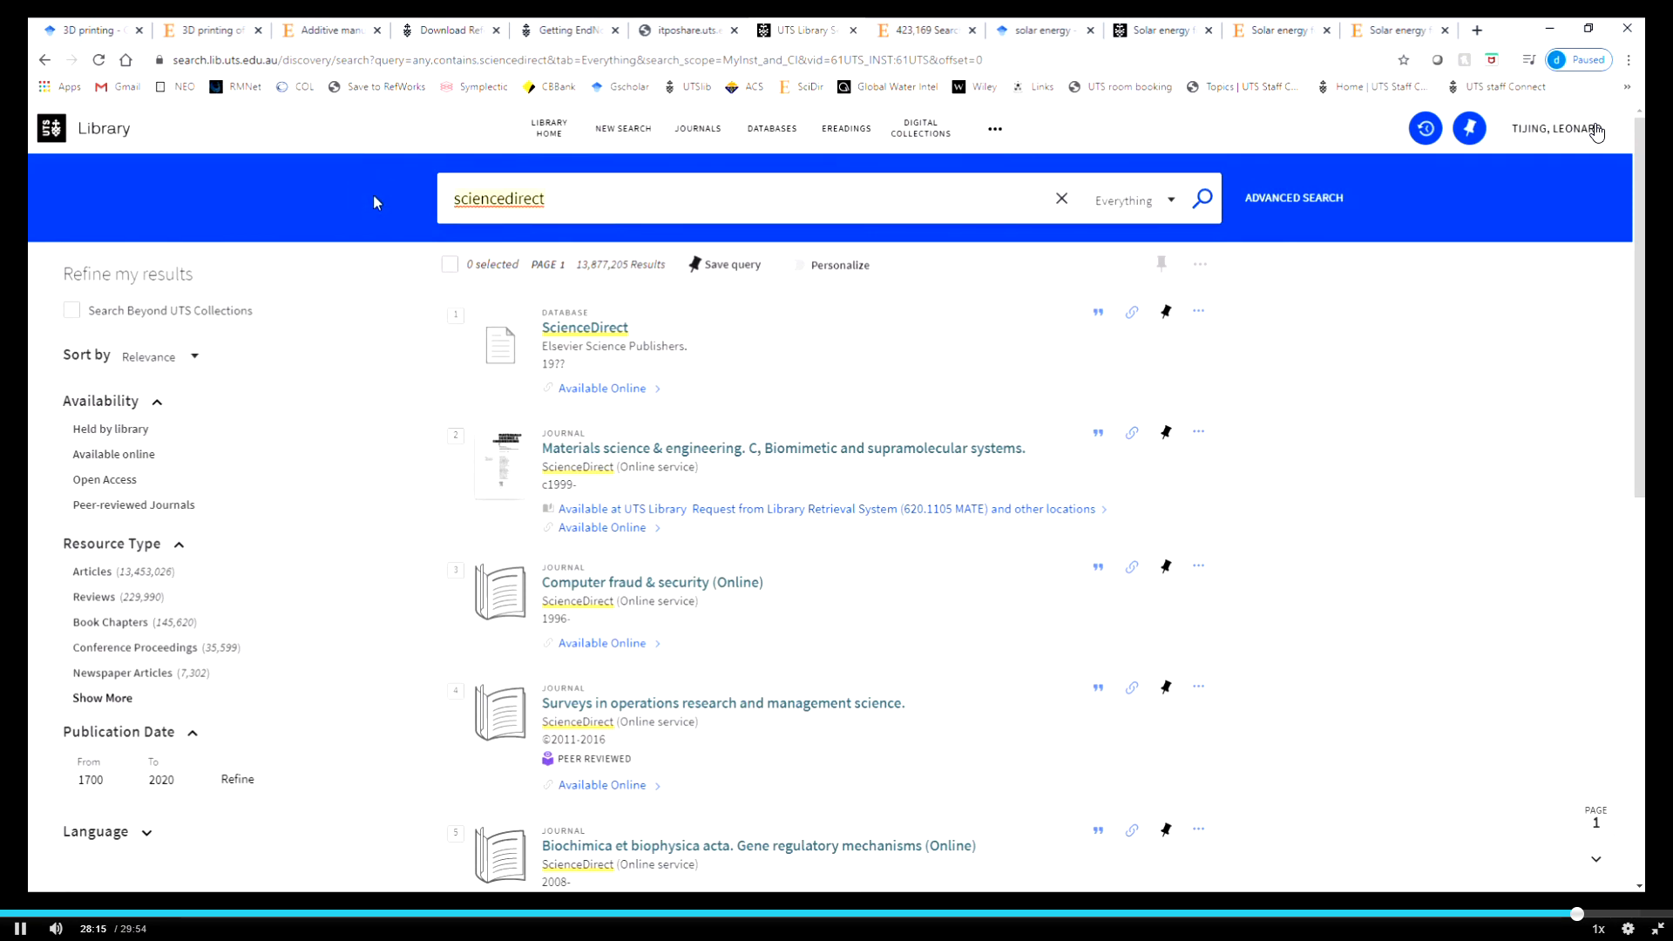
type("wiley")
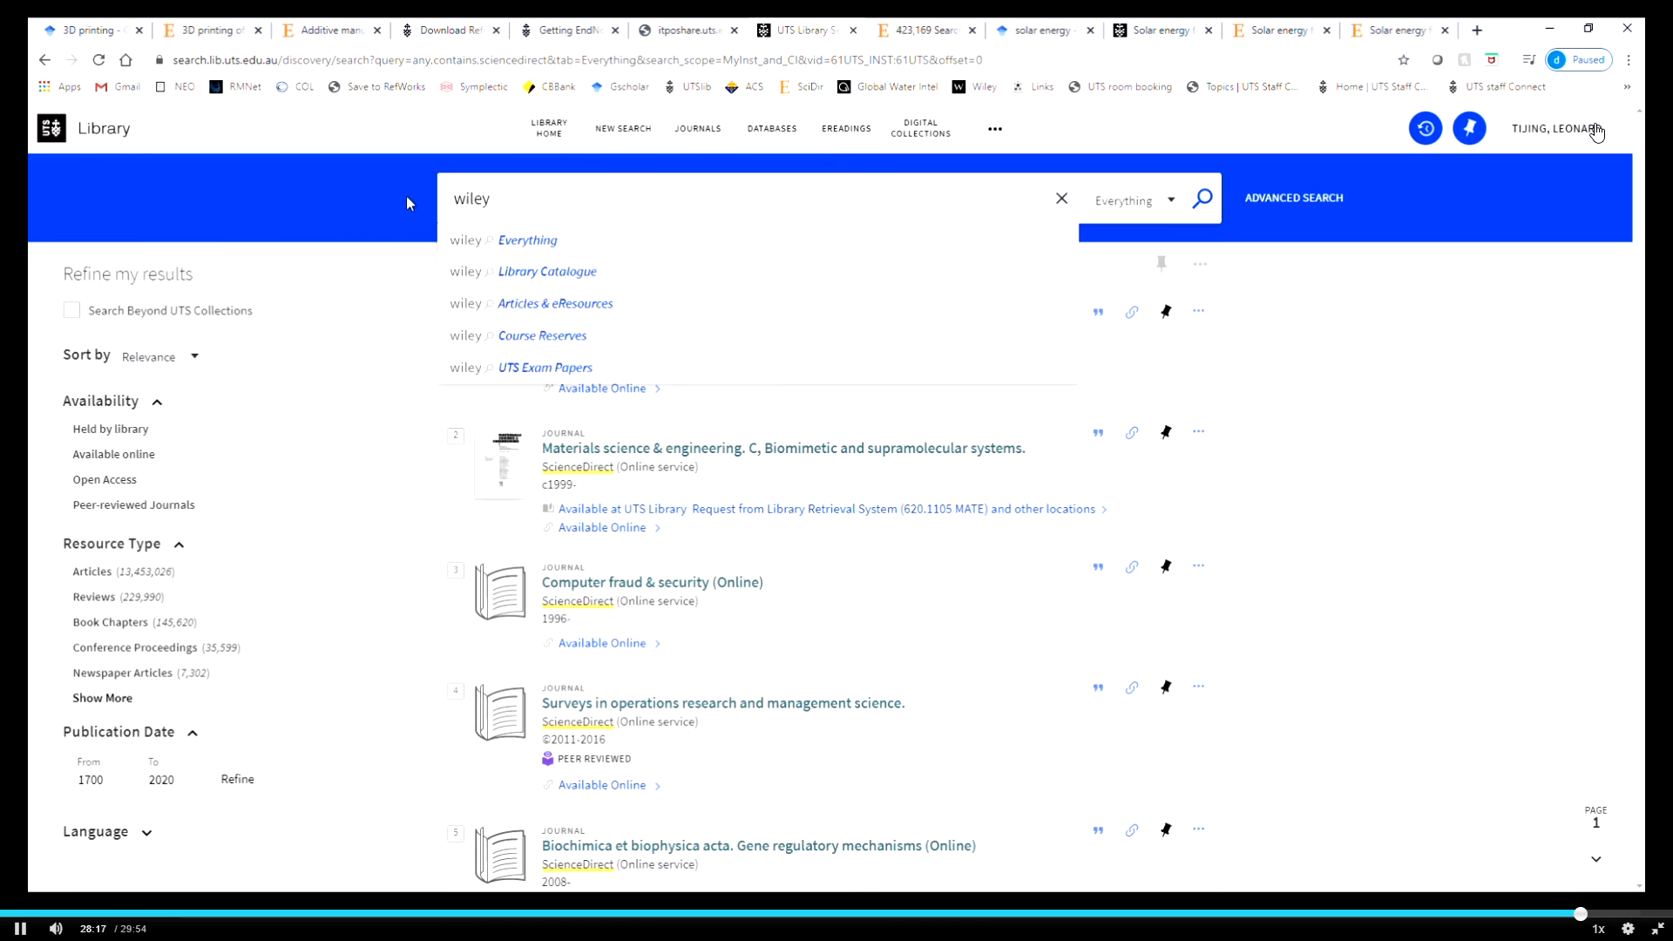
key("Return")
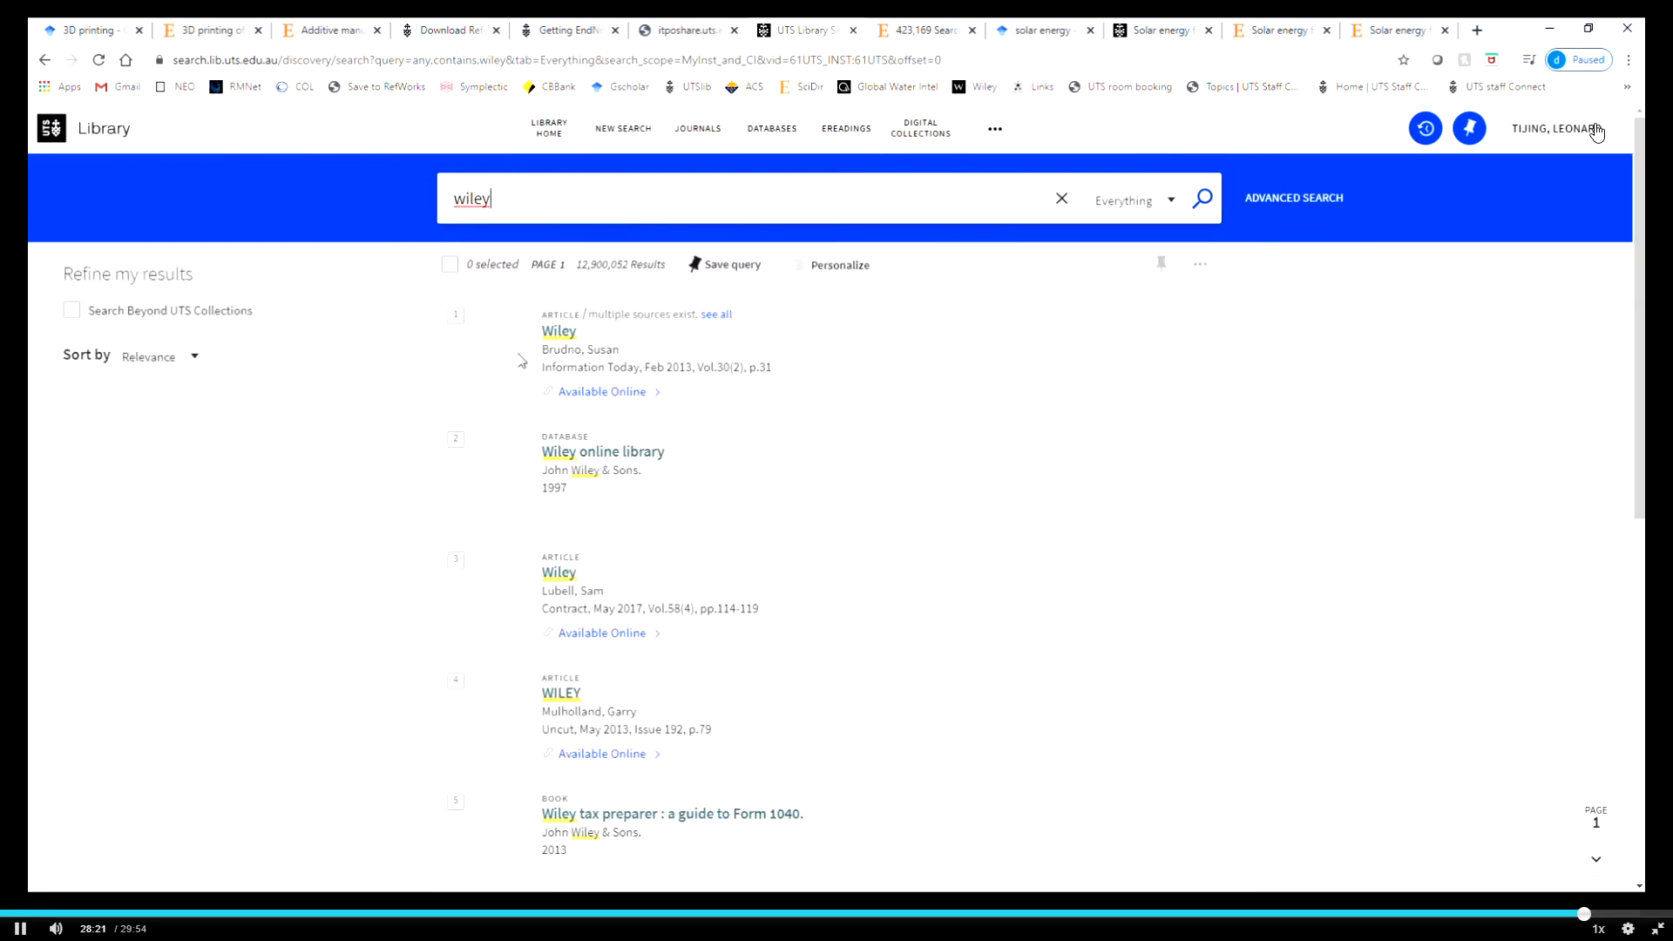
Open the first Wiley article's record, look through its full text sources, and return to the search results
left_click(601, 424)
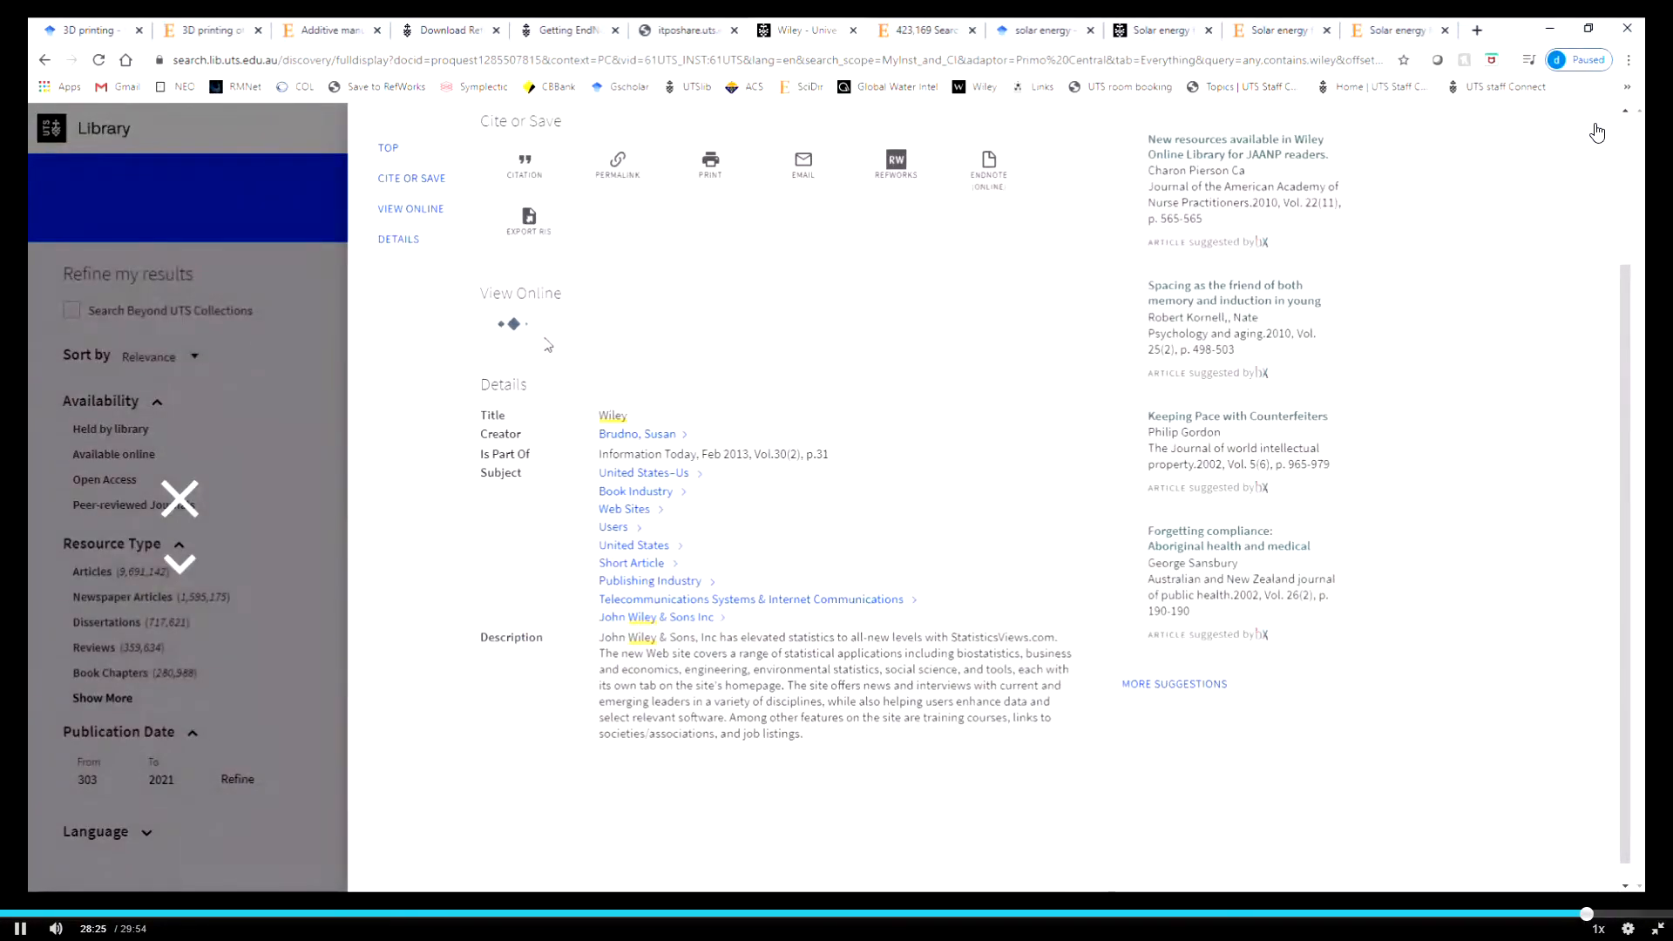
scroll(512, 351, "down", 5)
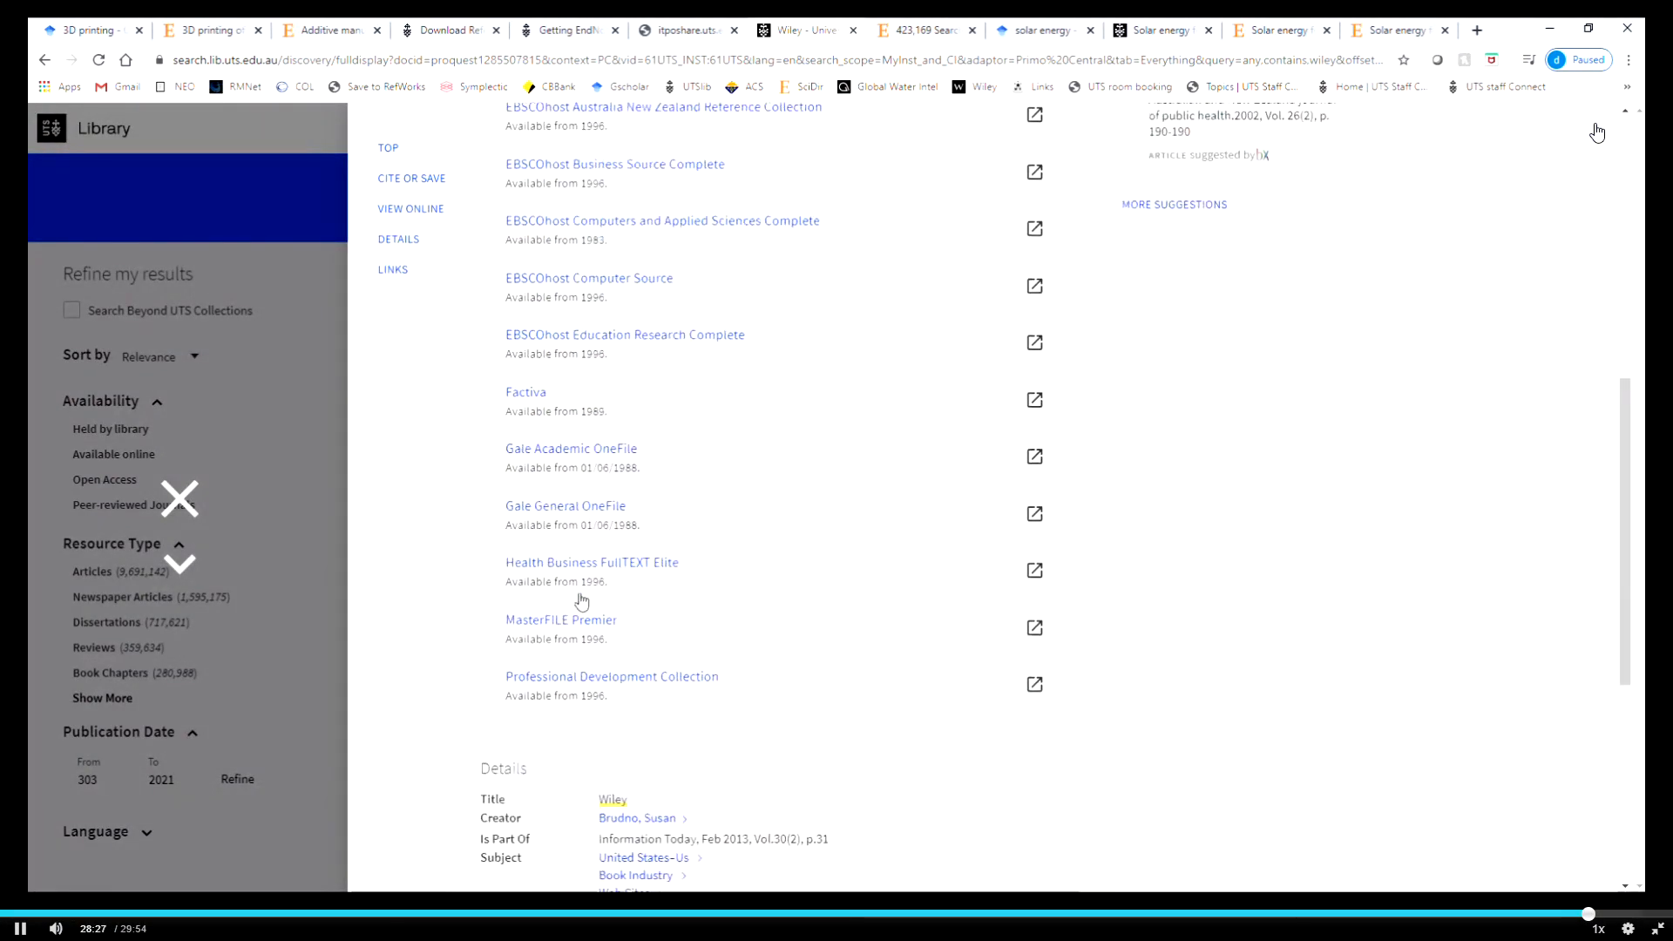
scroll(582, 602, "down", 2)
scroll(596, 473, "up", 8)
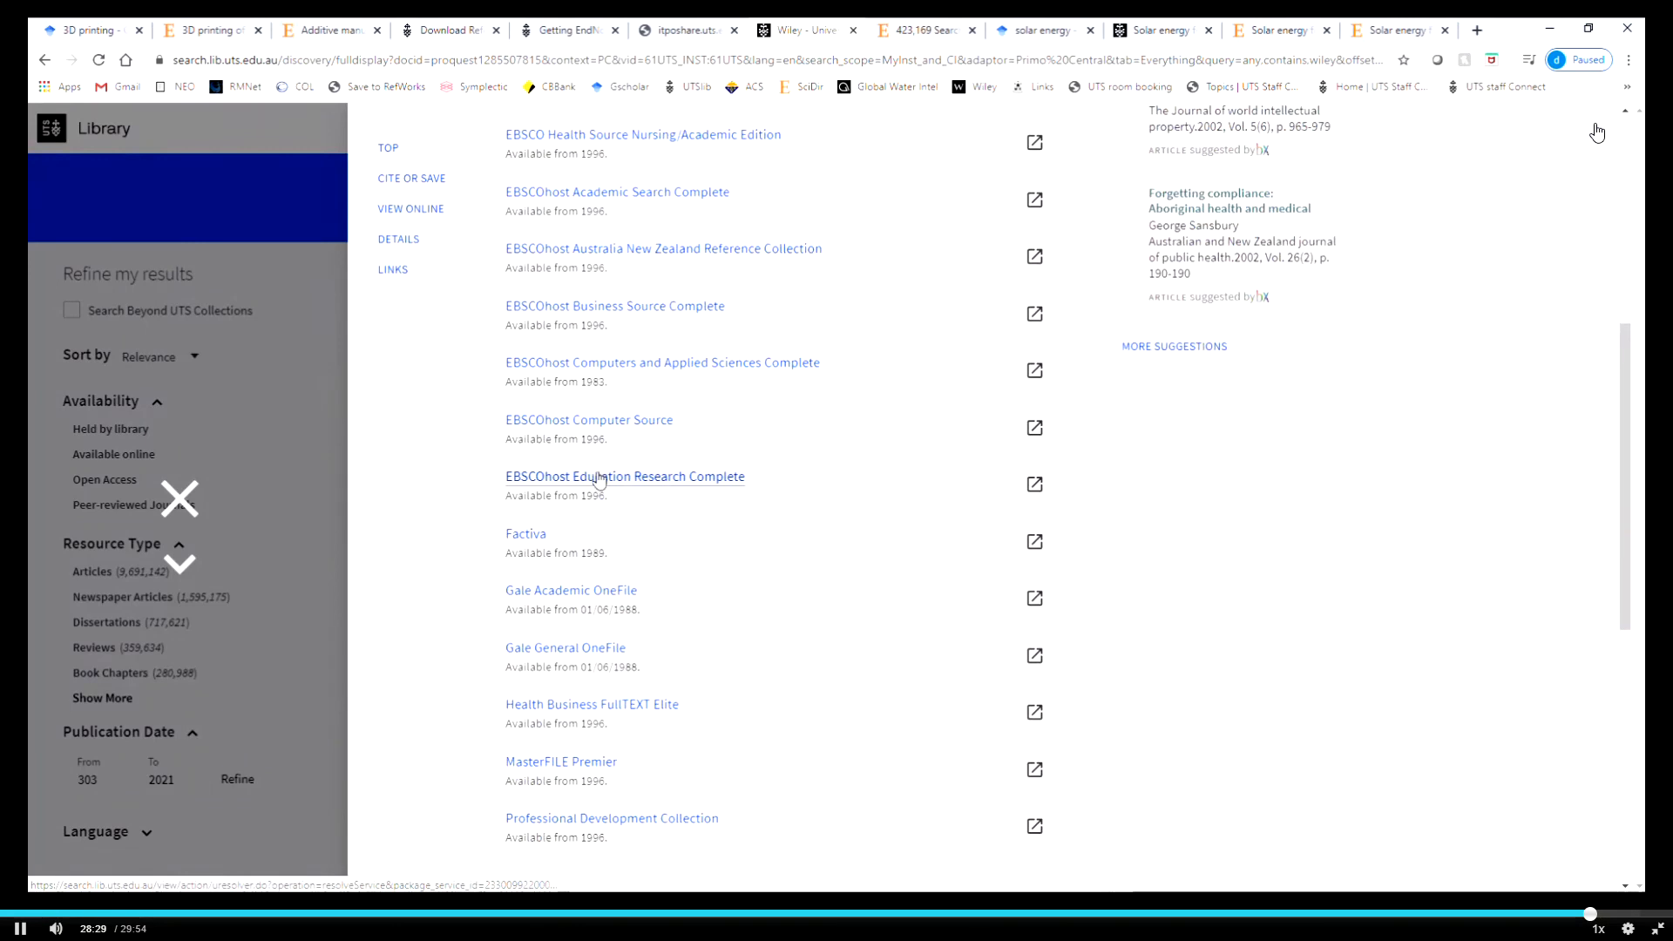
scroll(631, 541, "up", 2)
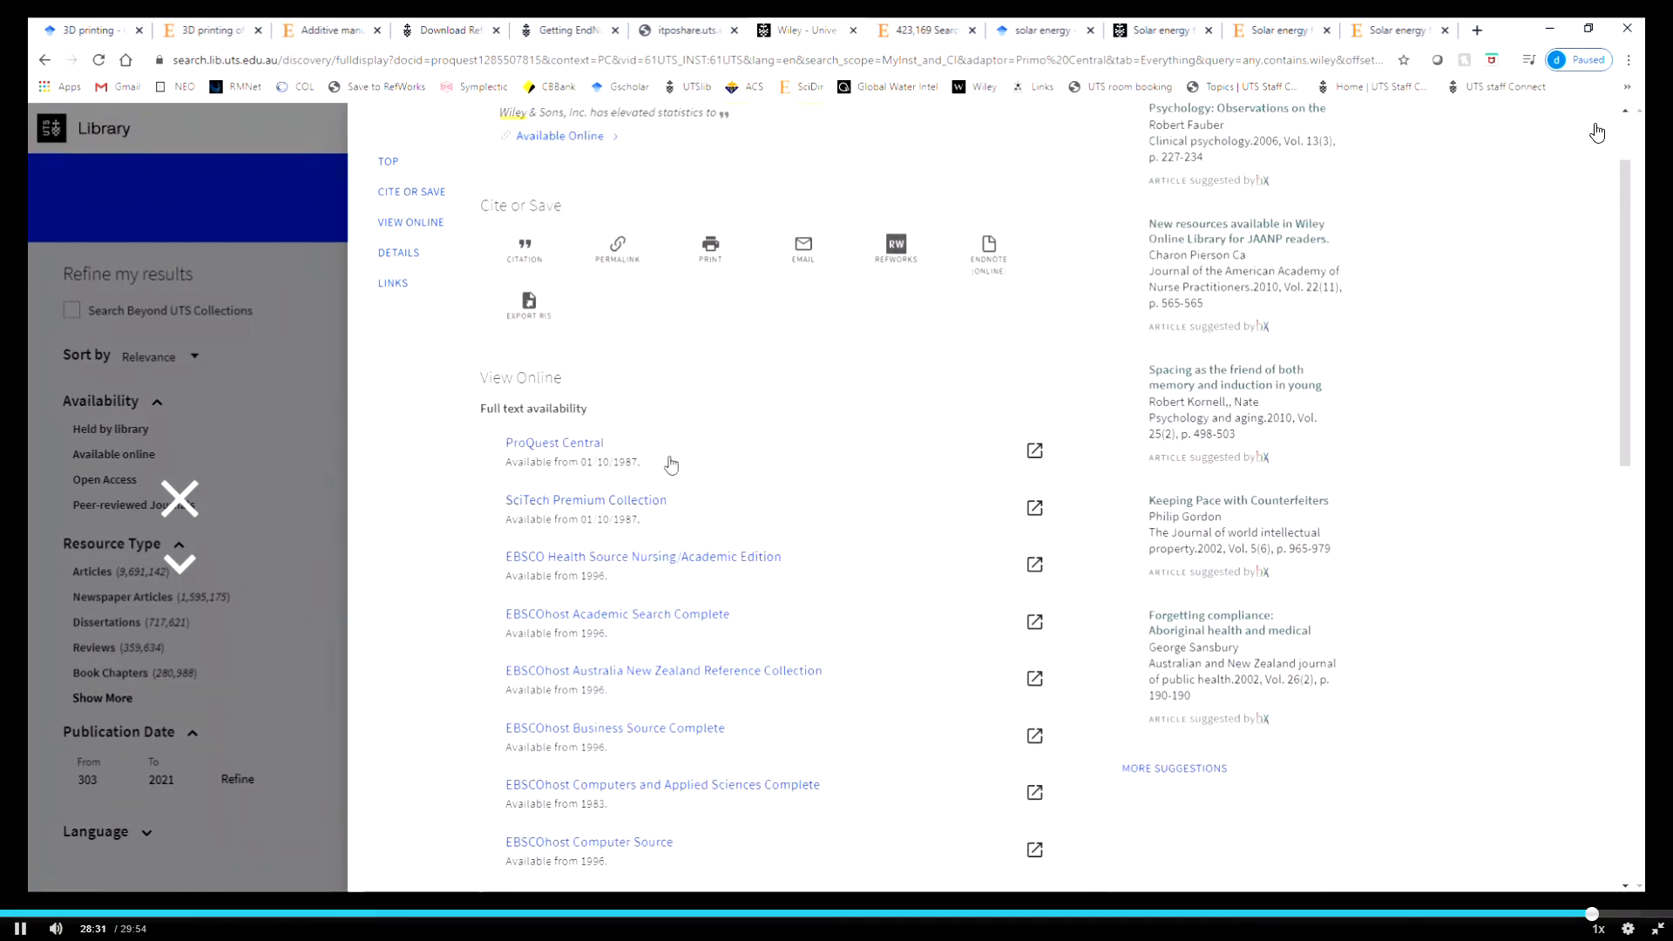
left_click(291, 140)
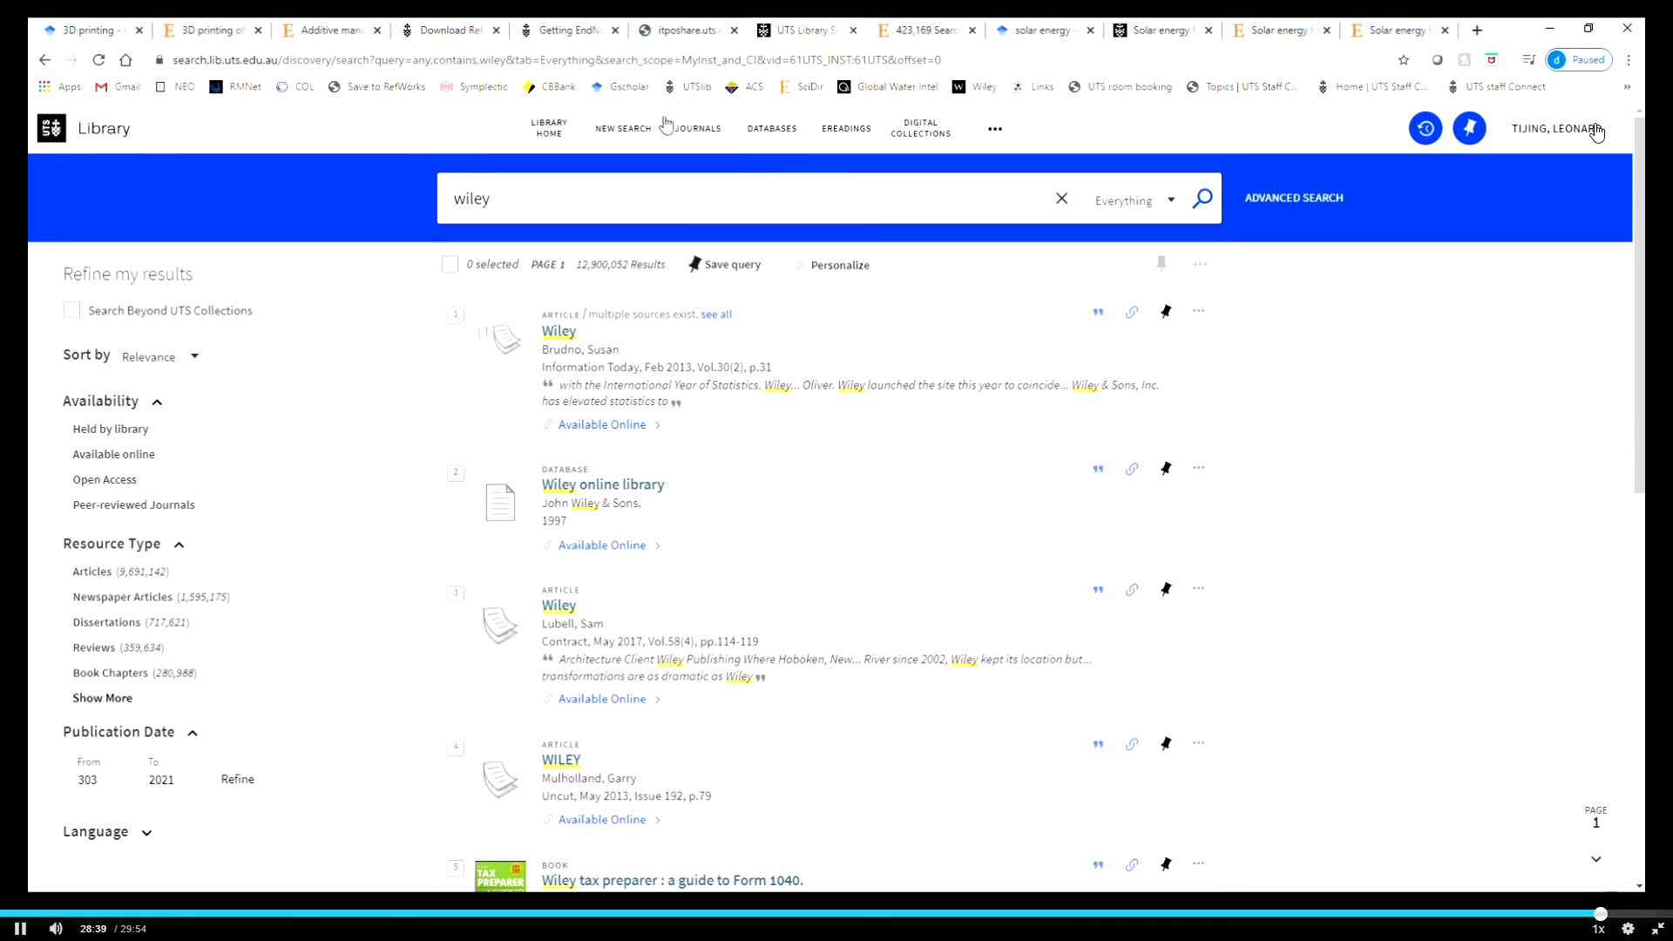
Open the bookmarked Google Scholar page, go to its home page, and bring up the recent search suggestions
left_click(624, 89)
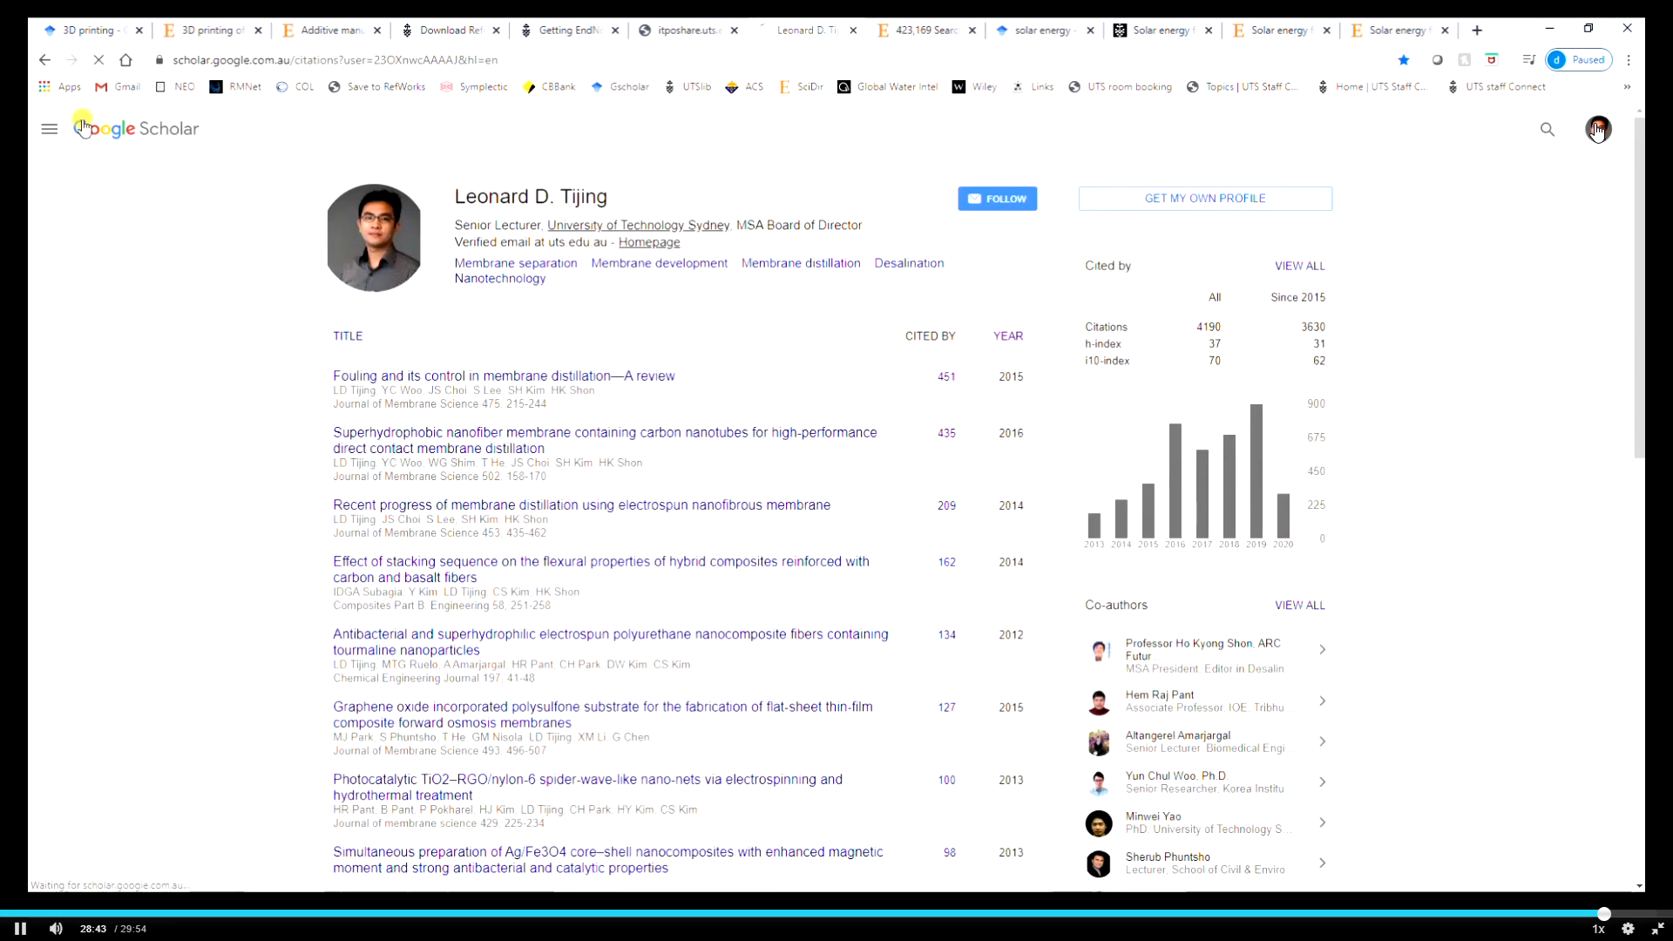
left_click(677, 310)
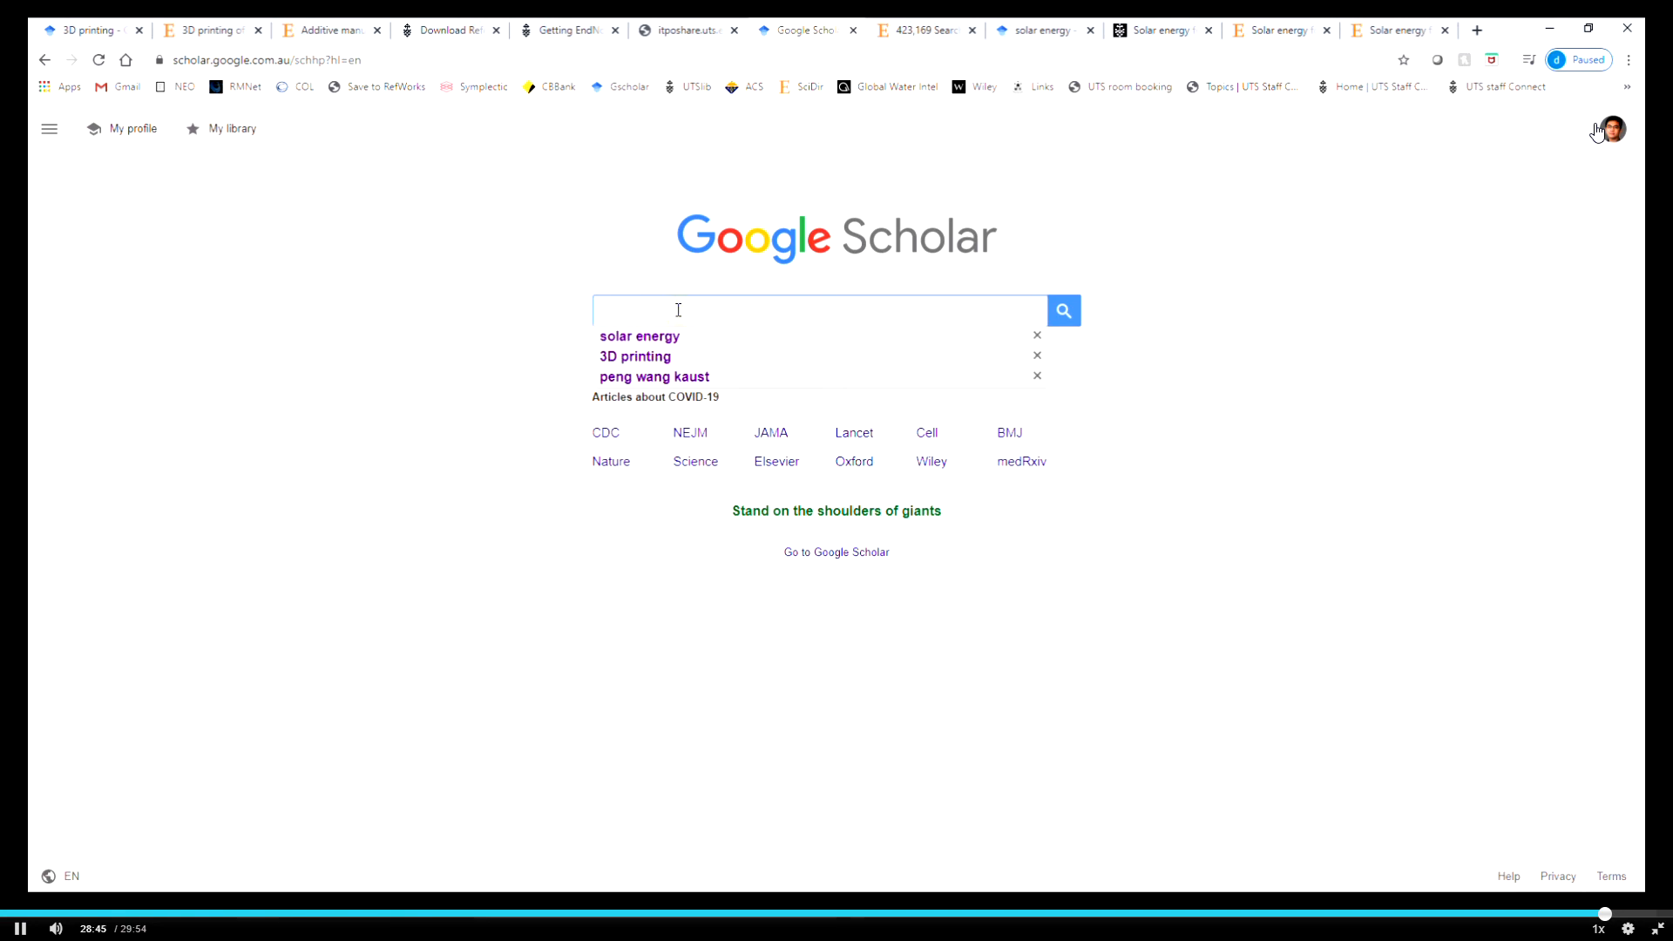
left_click(625, 269)
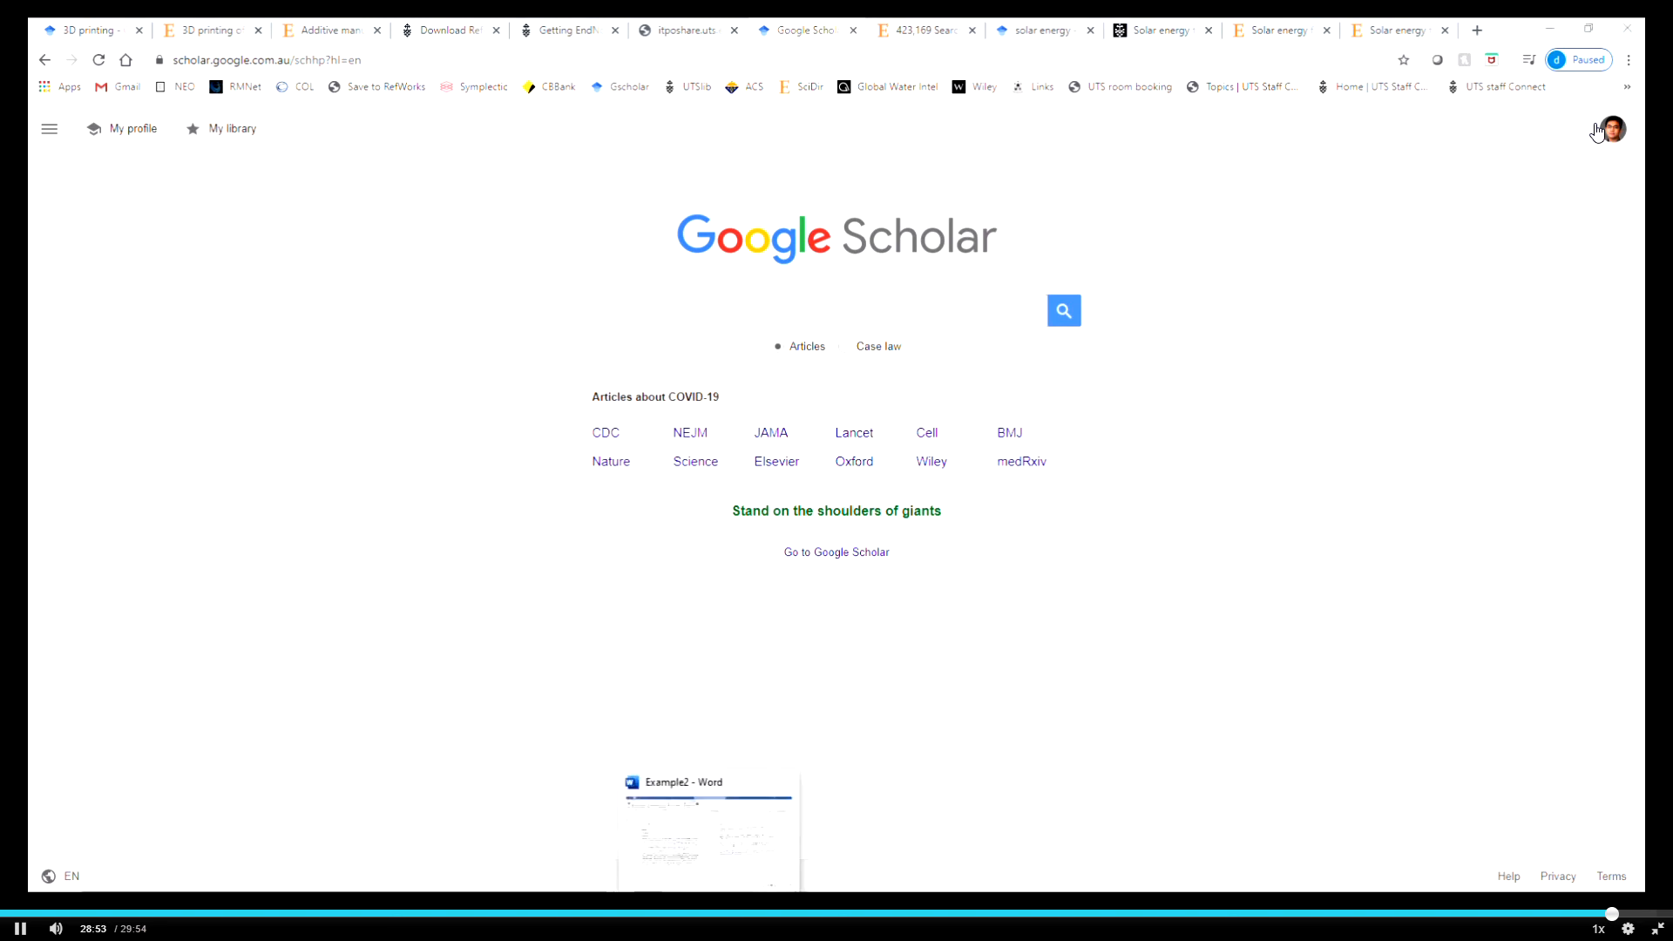
Switch to the Example2 document in Word, then to the "Brief introduction to Endnote" presentation in PowerPoint
left_click(709, 836)
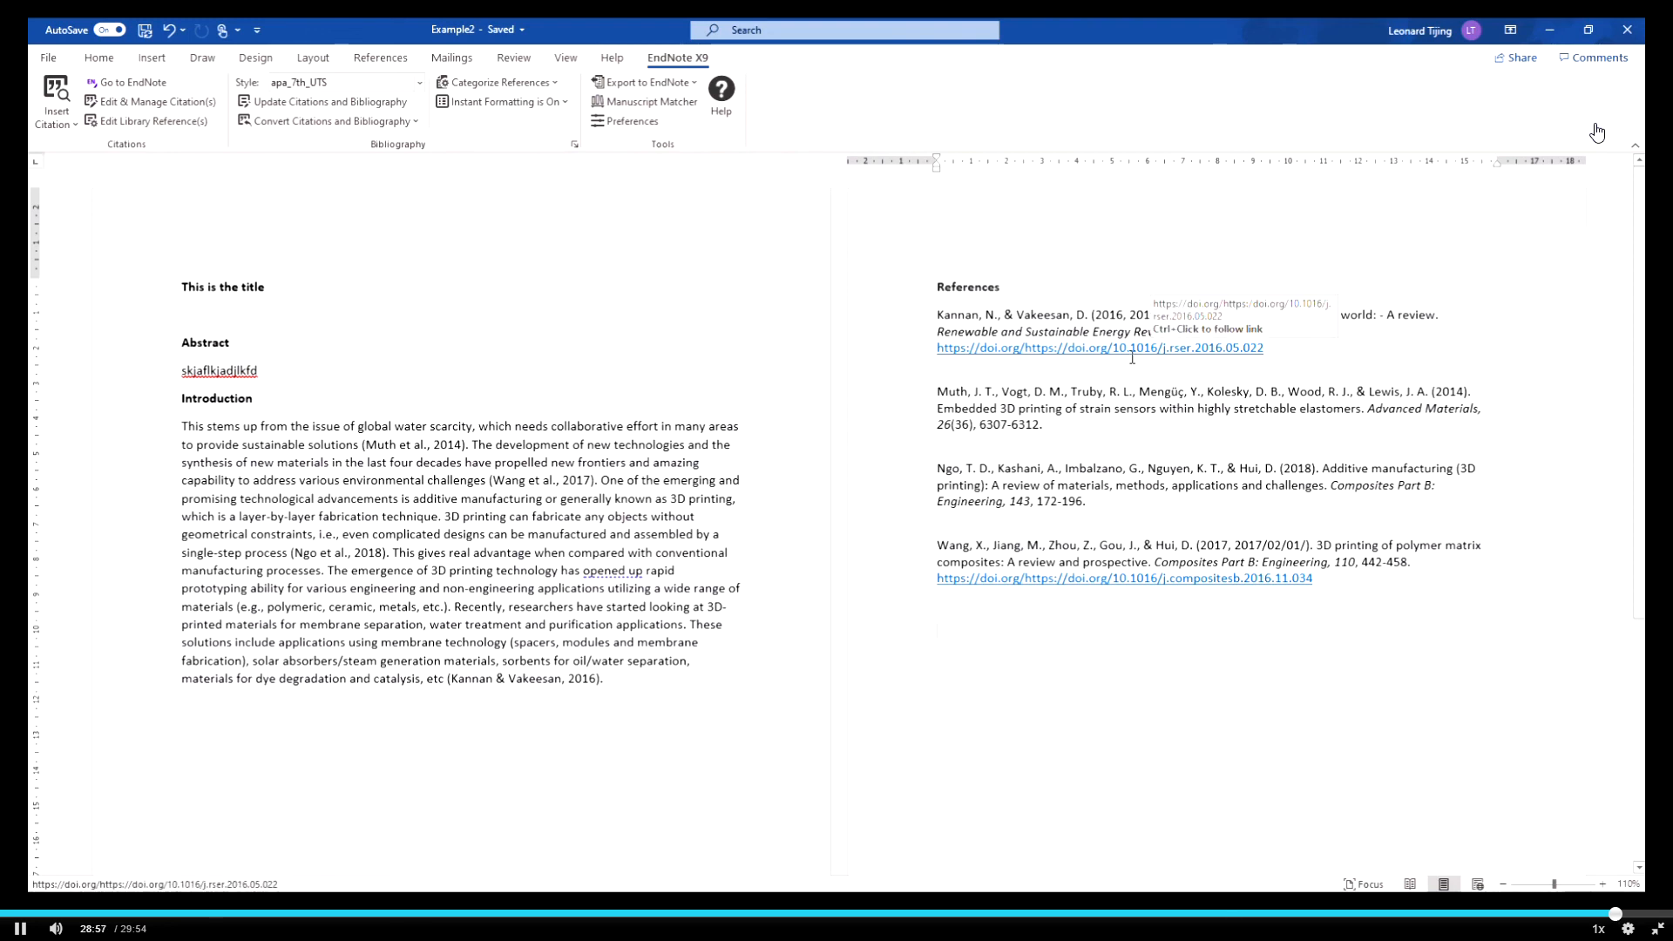
left_click(834, 902)
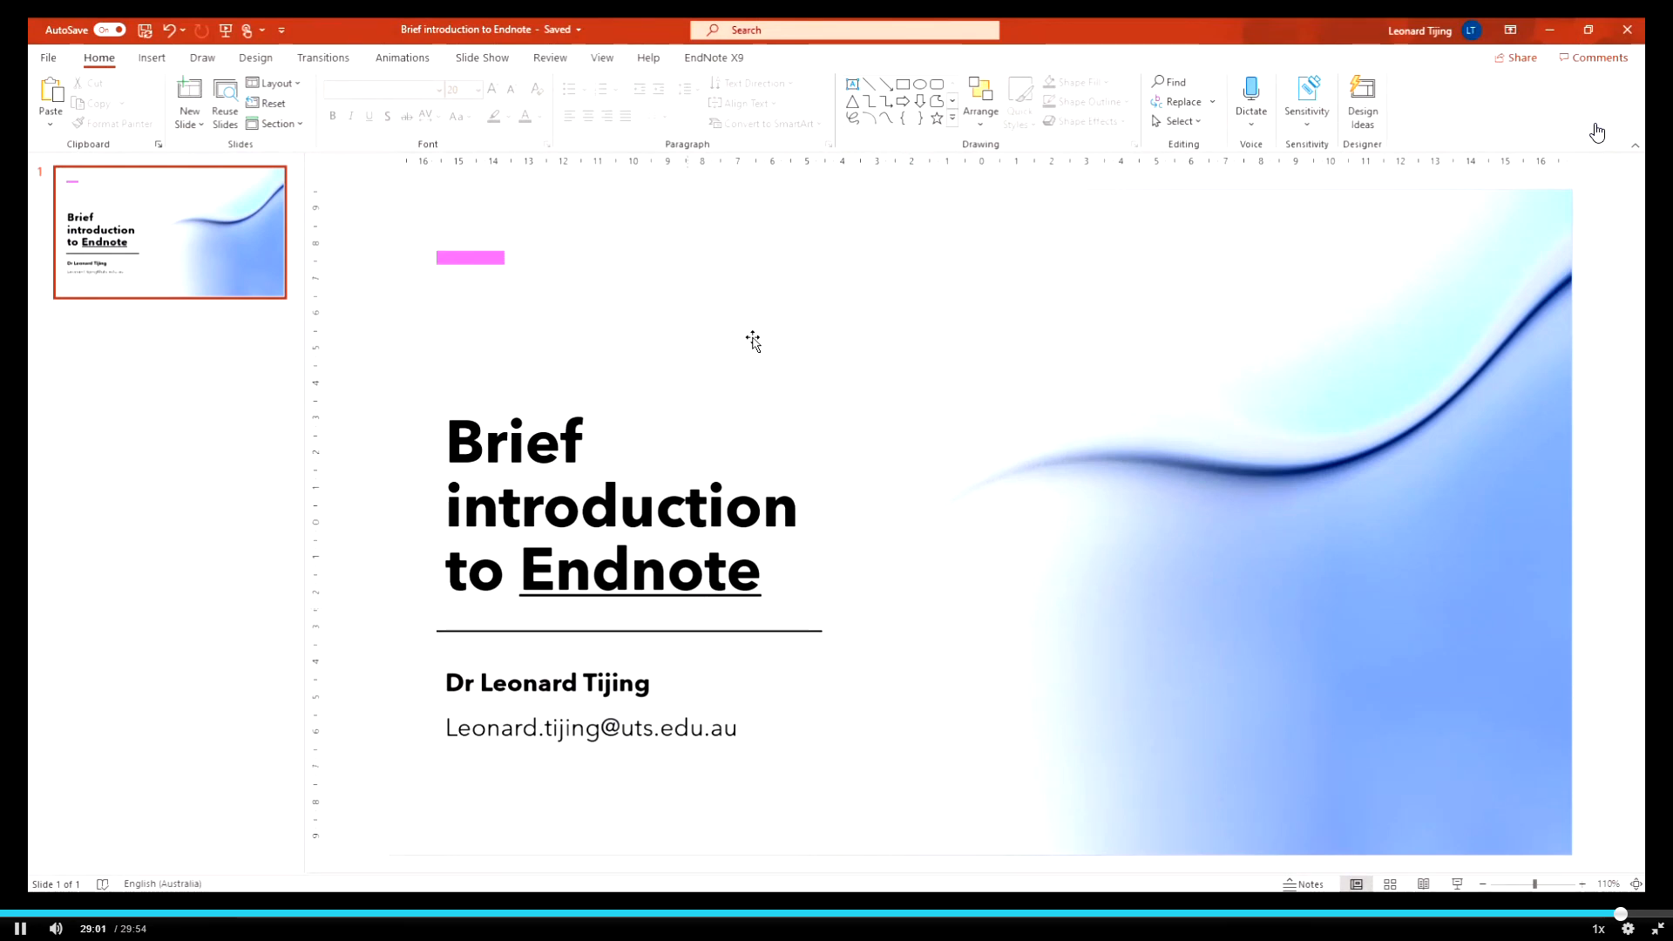